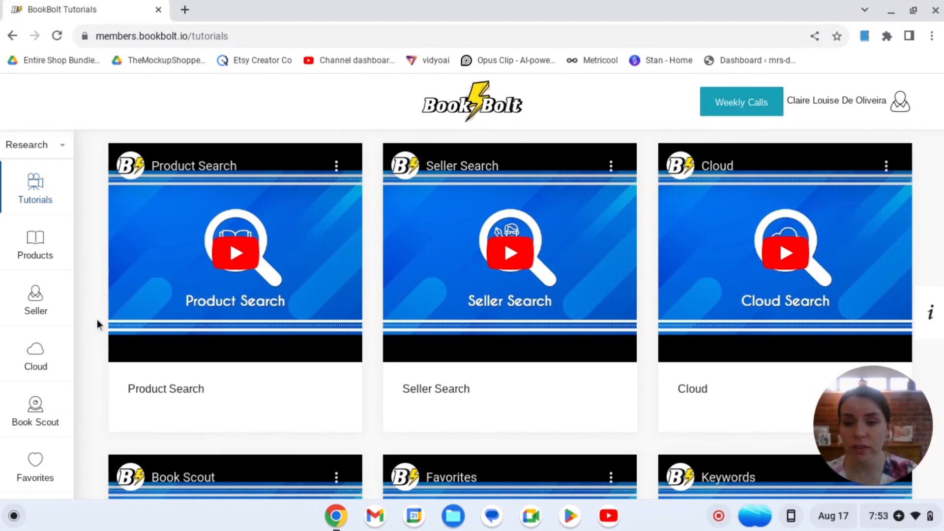
Open the Cloud research tool
{"action": "scroll", "coordinate": [97, 320], "scroll_direction": "down", "scroll_amount": 1}
{"action": "scroll", "coordinate": [96, 320], "scroll_direction": "up", "scroll_amount": 1}
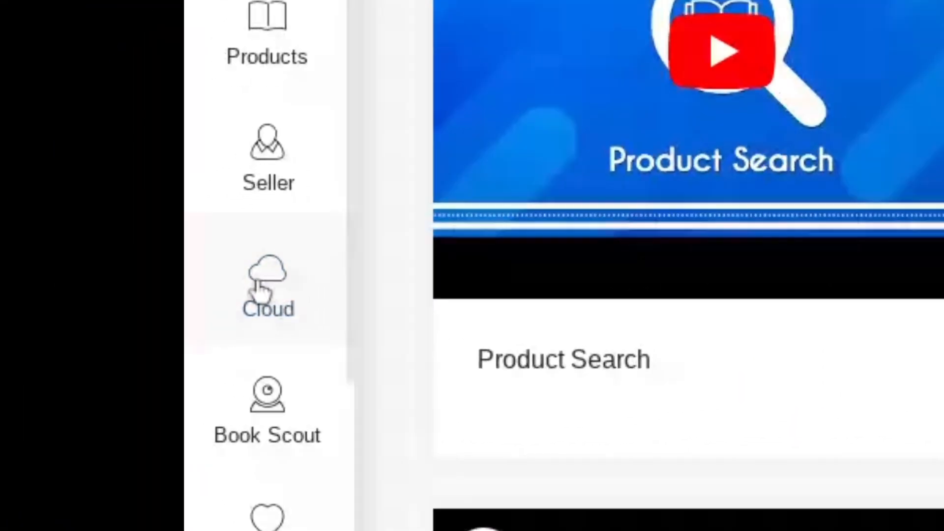
{"action": "left_click", "coordinate": [259, 290]}
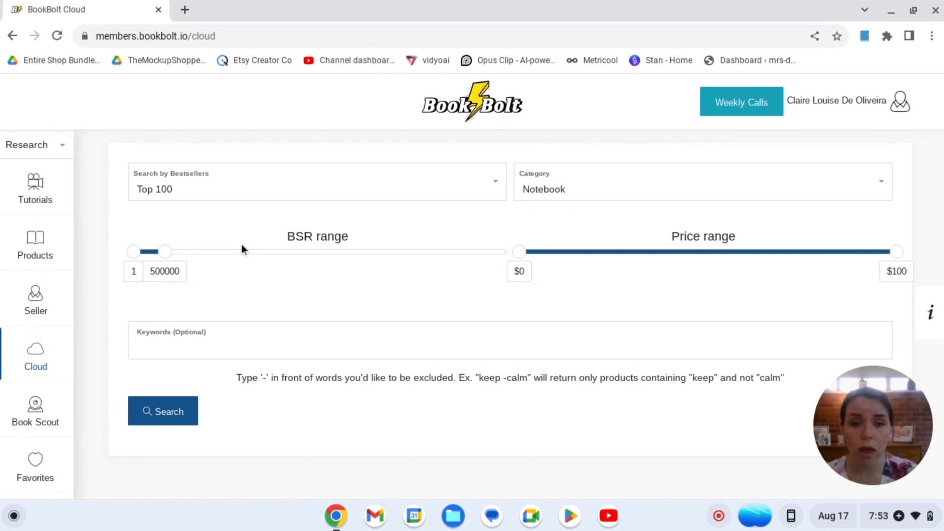
Review the book categories available for the Cloud search, leaving Notebook selected
{"action": "left_click", "coordinate": [612, 197]}
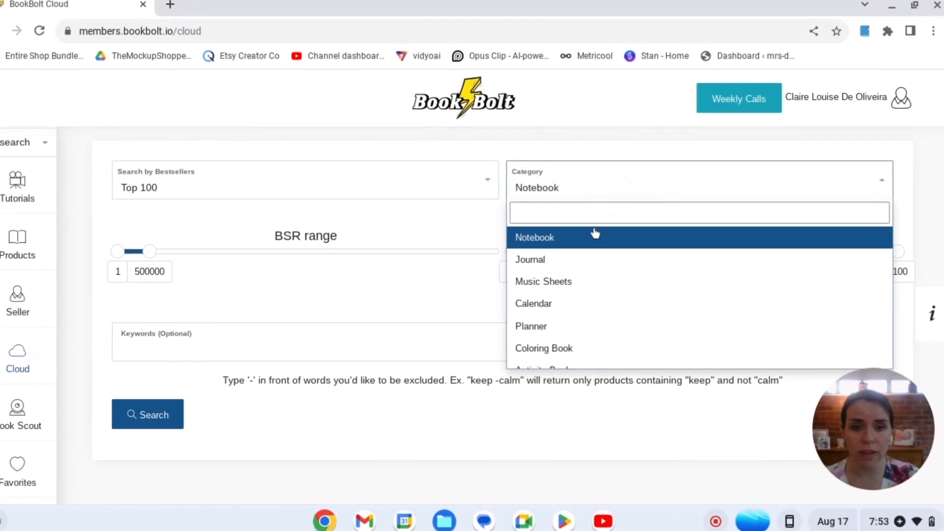
{"action": "scroll", "coordinate": [597, 265], "scroll_direction": "down", "scroll_amount": 3}
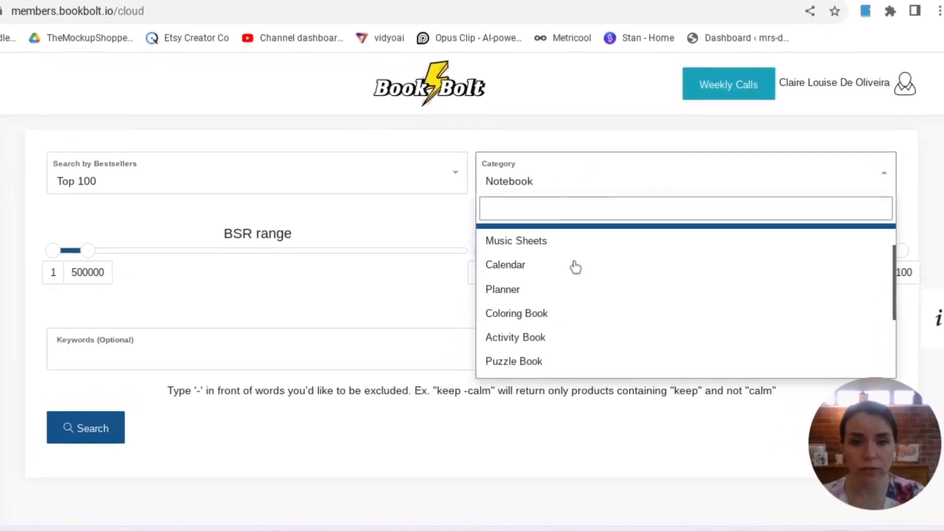
{"action": "scroll", "coordinate": [560, 268], "scroll_direction": "down", "scroll_amount": 1}
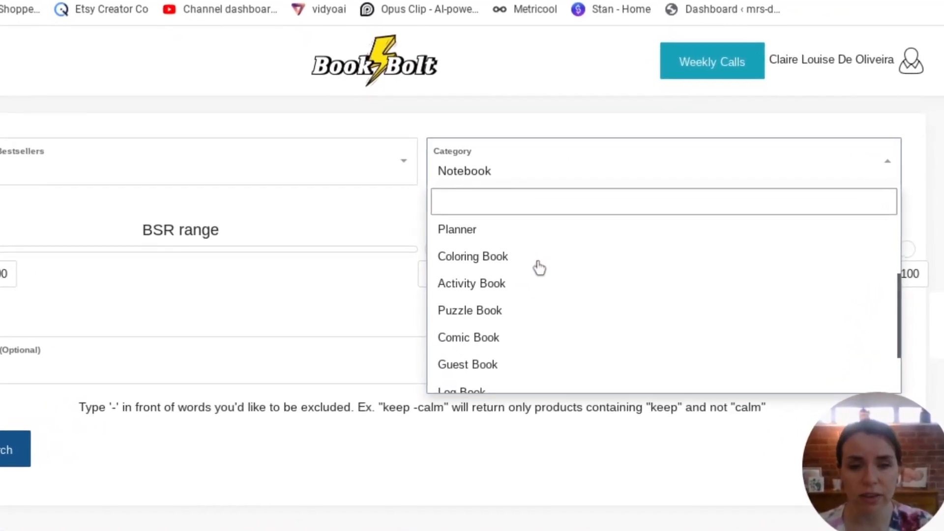
{"action": "scroll", "coordinate": [529, 268], "scroll_direction": "down", "scroll_amount": 2}
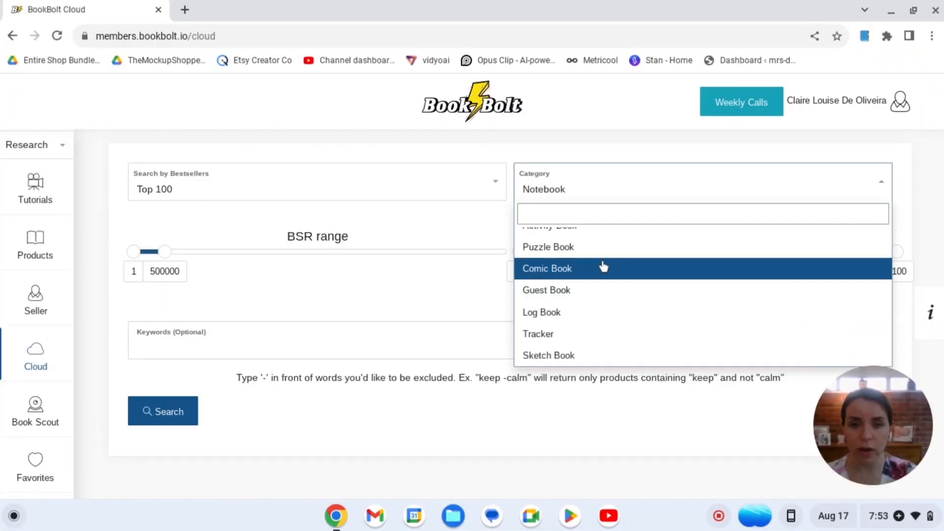
{"action": "scroll", "coordinate": [603, 266], "scroll_direction": "up", "scroll_amount": 3}
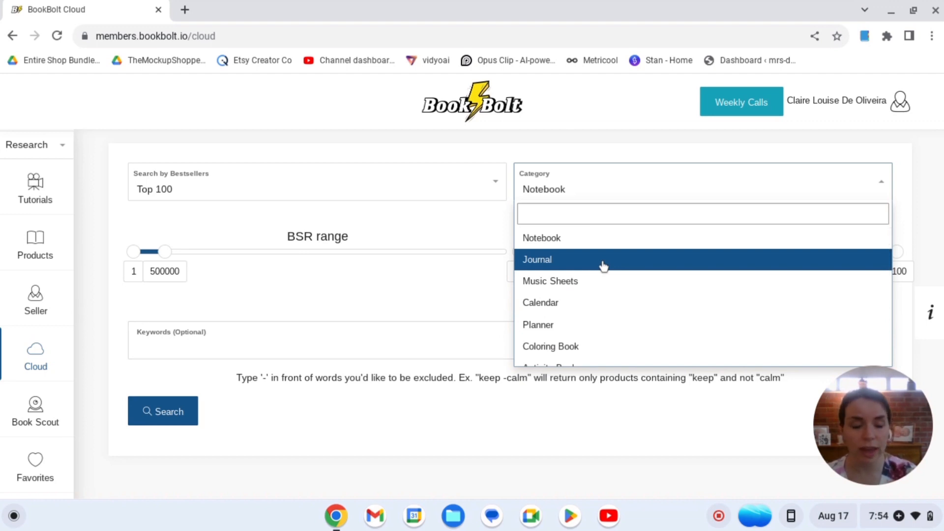
{"action": "right_click", "coordinate": [576, 250]}
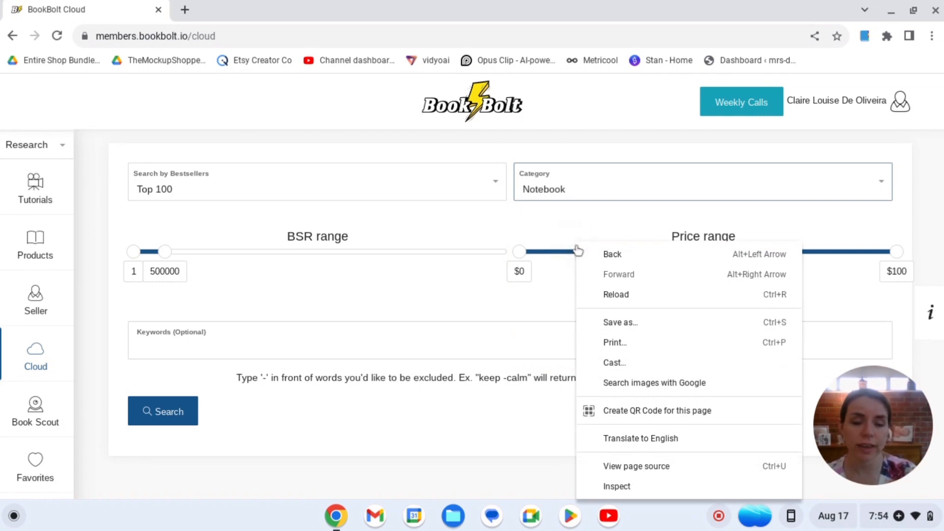
{"action": "left_click", "coordinate": [556, 226]}
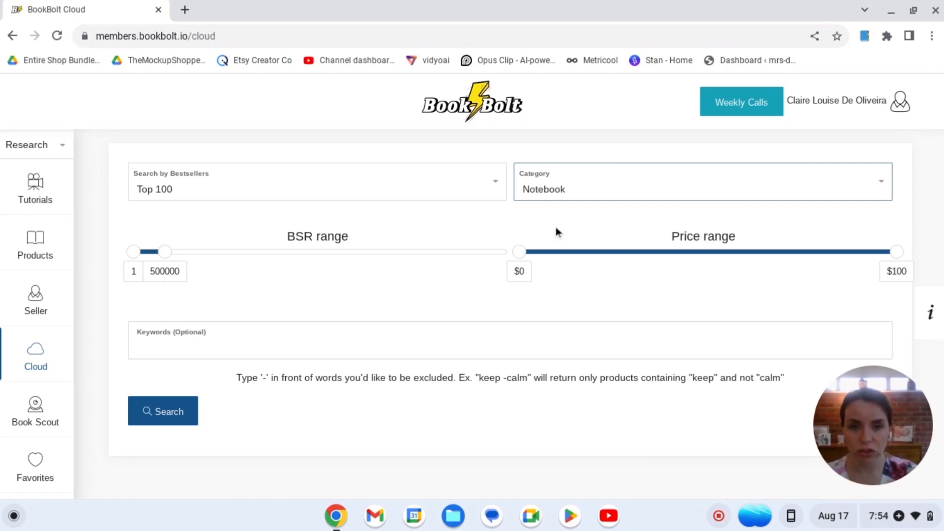
Run a Cloud search for the Top 100 bestsellers in the Notebook category, leaving the keywords empty
{"action": "left_click", "coordinate": [497, 192]}
{"action": "left_click", "coordinate": [206, 335]}
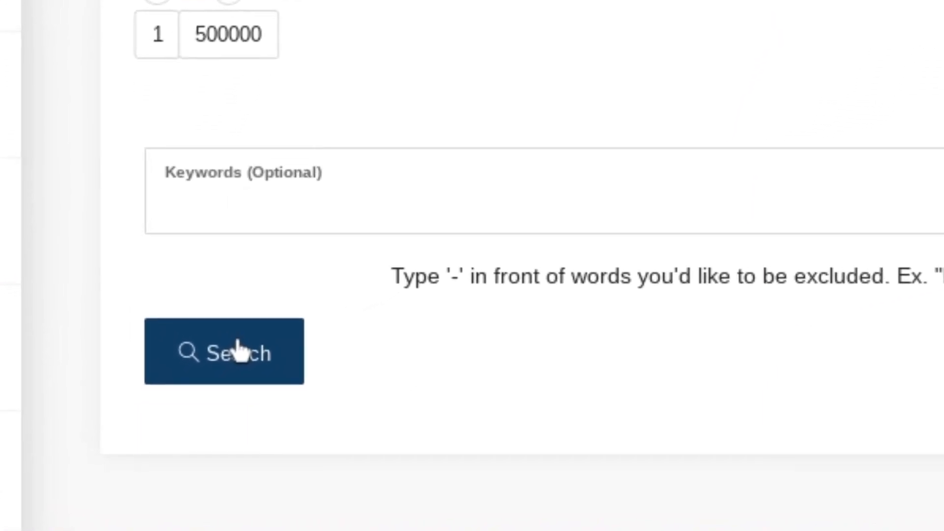
{"action": "left_click", "coordinate": [236, 348]}
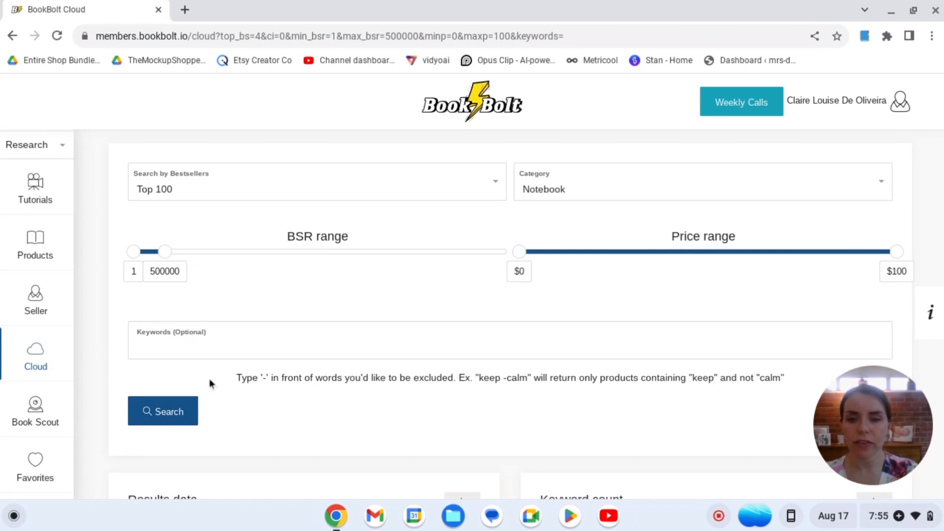
Browse the notebook search results, comparing the covers, titles and publishers of the bestselling books
{"action": "scroll", "coordinate": [315, 364], "scroll_direction": "down", "scroll_amount": 1}
{"action": "scroll", "coordinate": [315, 367], "scroll_direction": "down", "scroll_amount": 6}
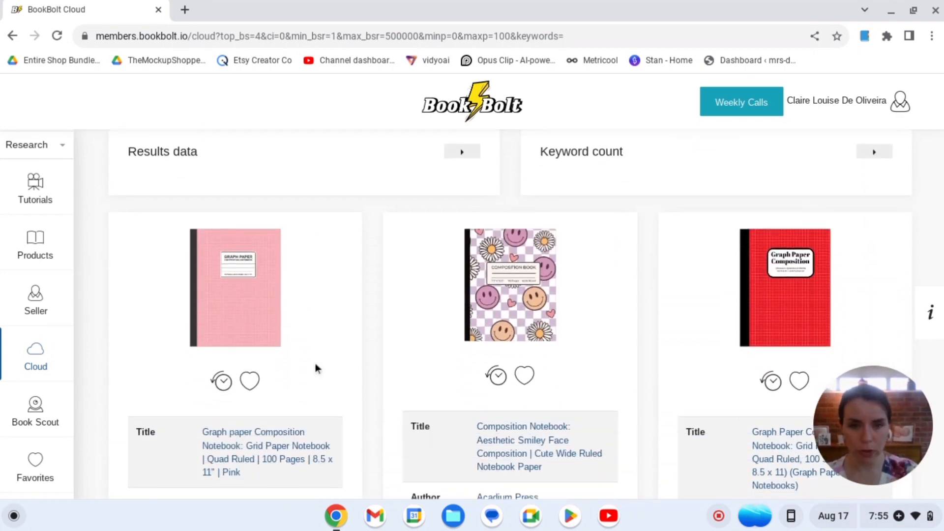
{"action": "scroll", "coordinate": [315, 366], "scroll_direction": "down", "scroll_amount": 1}
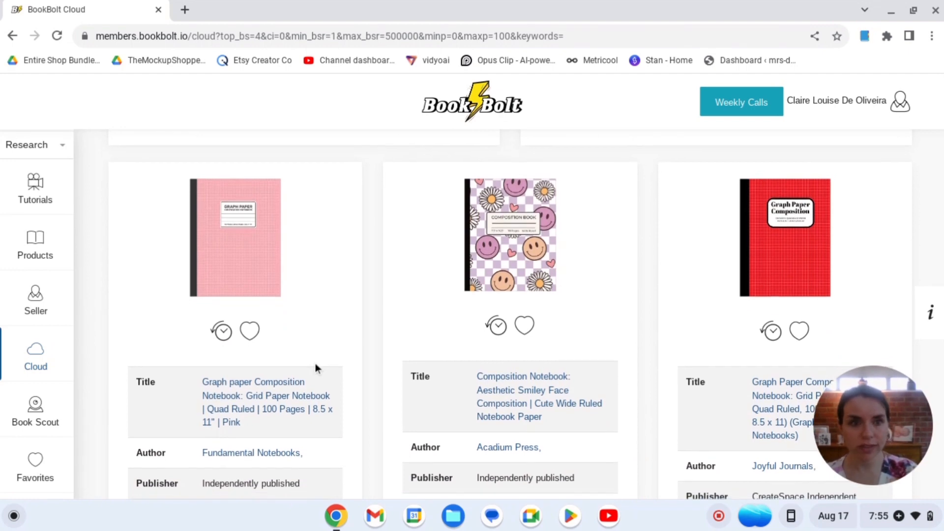
{"action": "scroll", "coordinate": [315, 368], "scroll_direction": "down", "scroll_amount": 1}
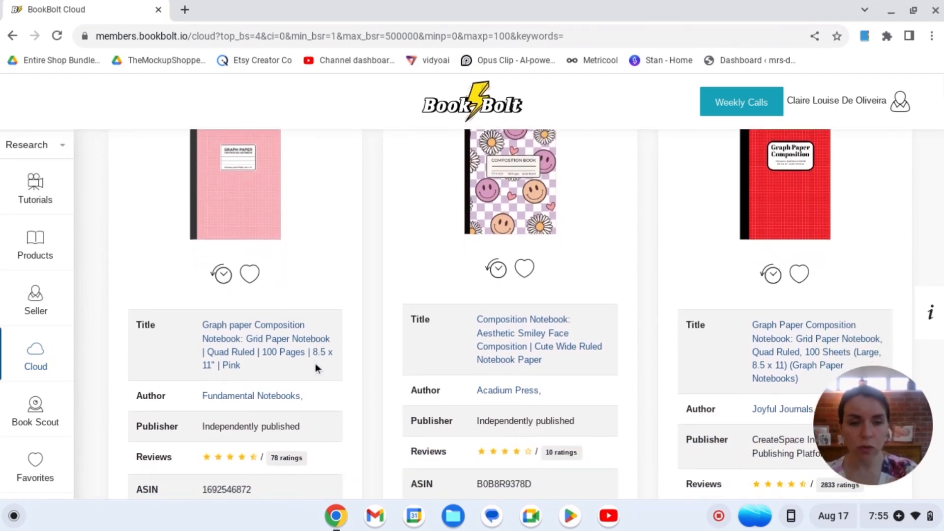
{"action": "scroll", "coordinate": [315, 366], "scroll_direction": "up", "scroll_amount": 1}
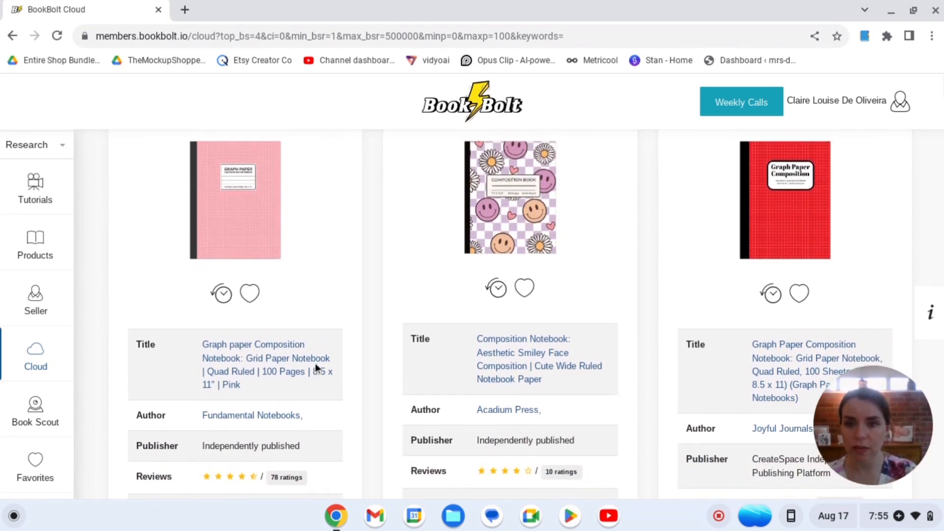
{"action": "scroll", "coordinate": [315, 368], "scroll_direction": "down", "scroll_amount": 1}
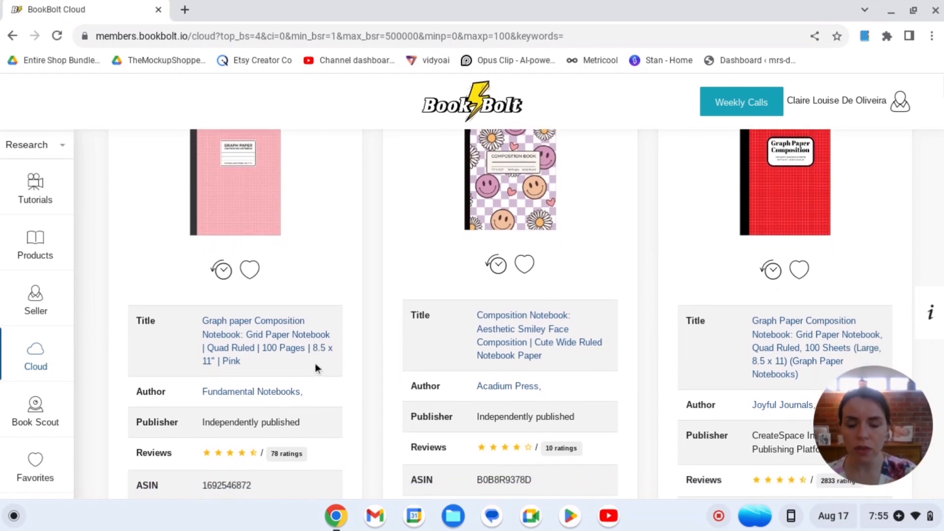
{"action": "scroll", "coordinate": [315, 366], "scroll_direction": "down", "scroll_amount": 1}
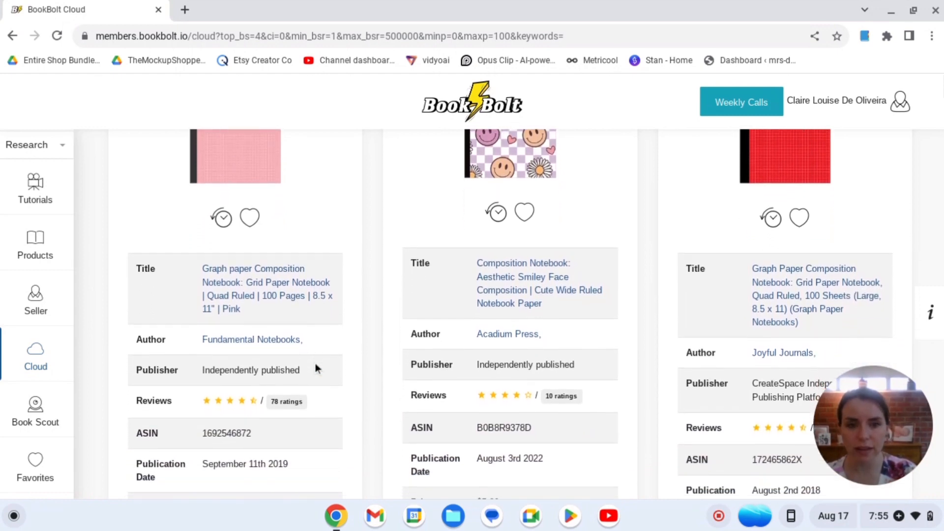
{"action": "scroll", "coordinate": [316, 367], "scroll_direction": "up", "scroll_amount": 2}
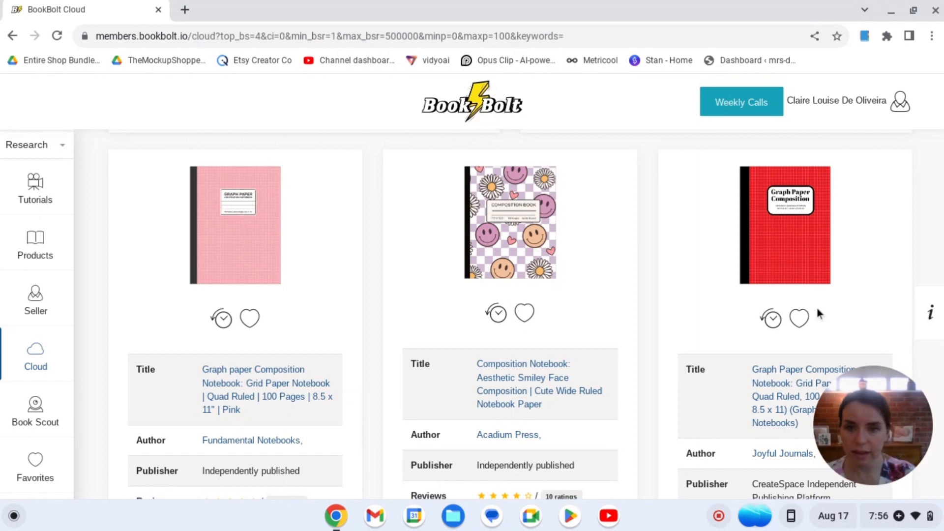
{"action": "scroll", "coordinate": [496, 344], "scroll_direction": "down", "scroll_amount": 1}
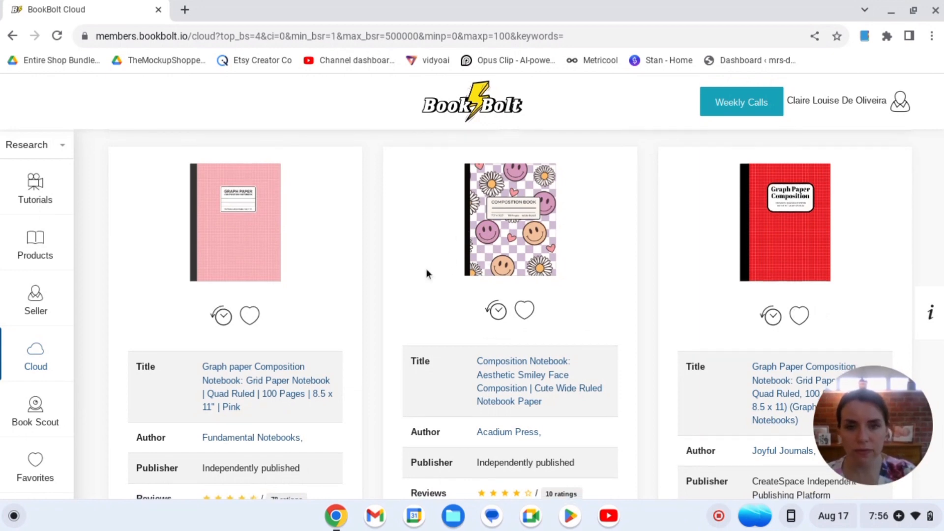
{"action": "scroll", "coordinate": [427, 273], "scroll_direction": "down", "scroll_amount": 2}
{"action": "scroll", "coordinate": [427, 272], "scroll_direction": "down", "scroll_amount": 2}
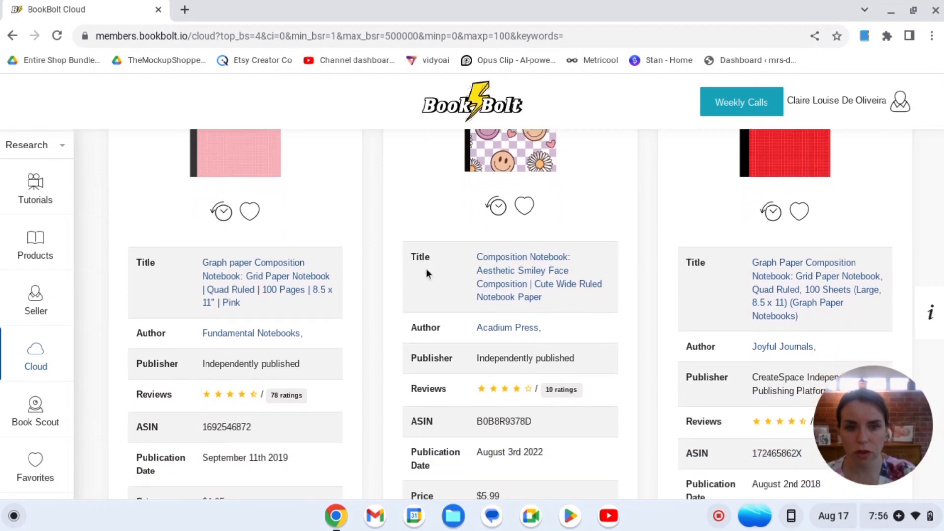
{"action": "scroll", "coordinate": [427, 272], "scroll_direction": "up", "scroll_amount": 3}
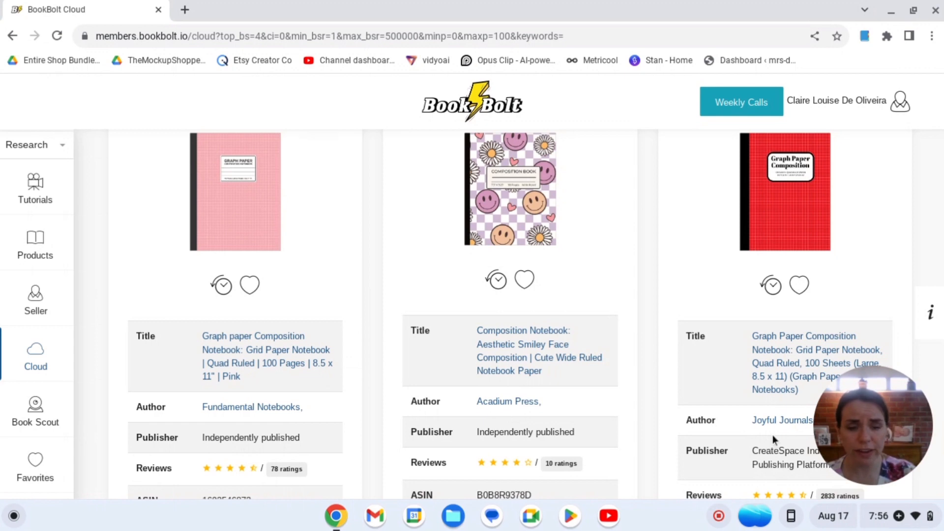
{"action": "scroll", "coordinate": [755, 426], "scroll_direction": "down", "scroll_amount": 10}
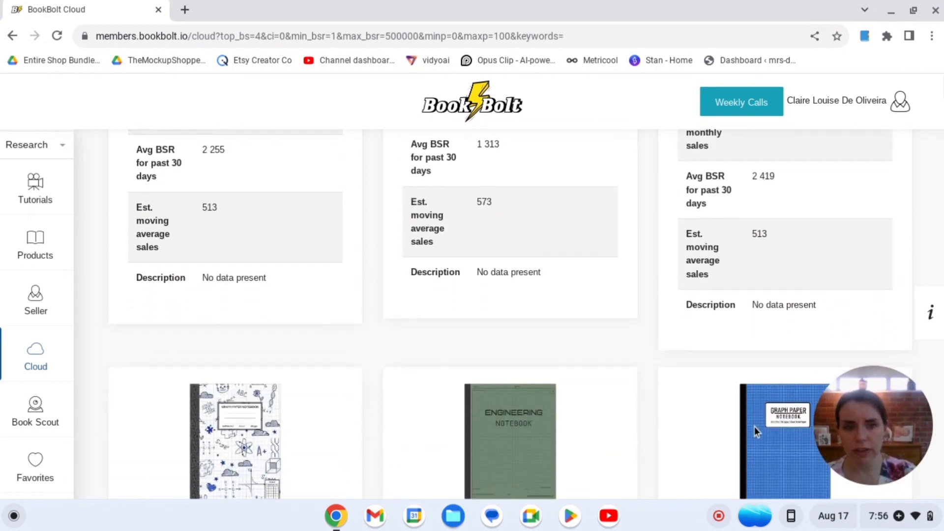
{"action": "scroll", "coordinate": [754, 426], "scroll_direction": "down", "scroll_amount": 4}
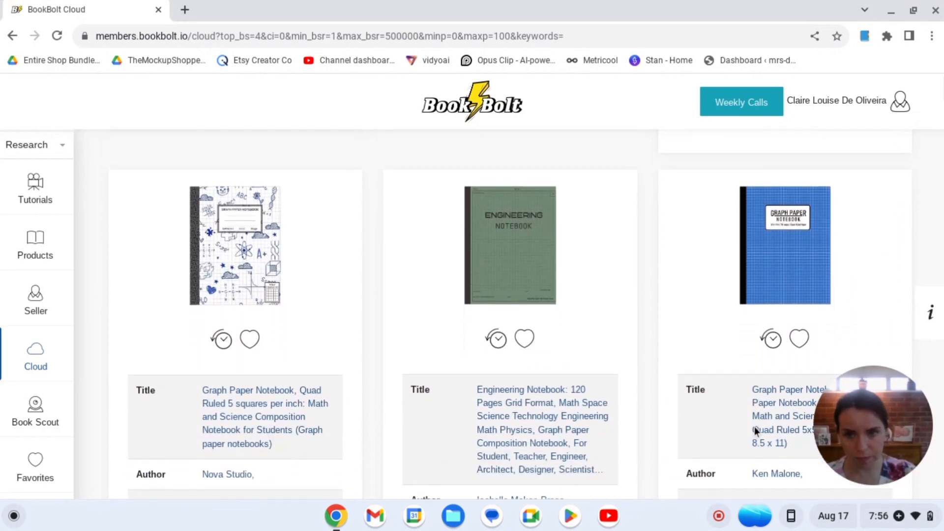
Examine the pink graph paper notebook's reviews, publication date, price, BSR and estimated monthly sales
{"action": "scroll", "coordinate": [754, 431], "scroll_direction": "down", "scroll_amount": 14}
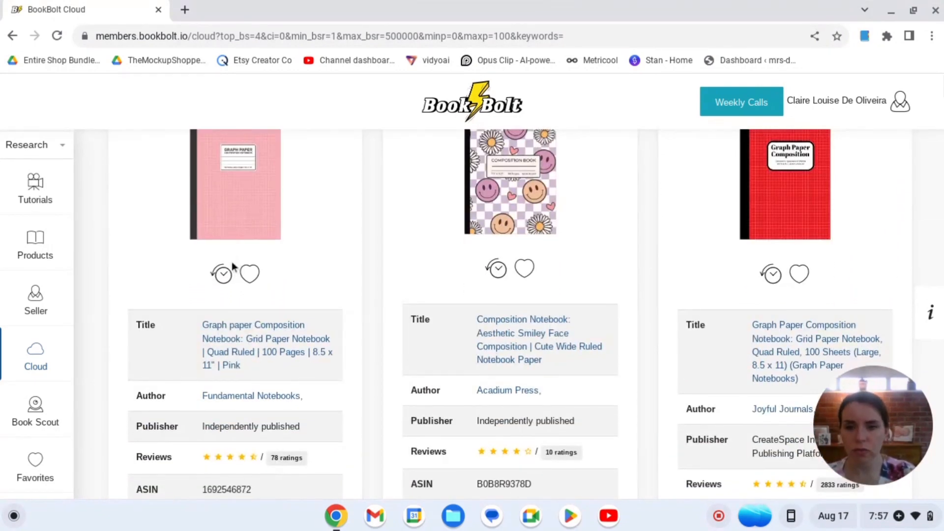
{"action": "scroll", "coordinate": [233, 266], "scroll_direction": "down", "scroll_amount": 2}
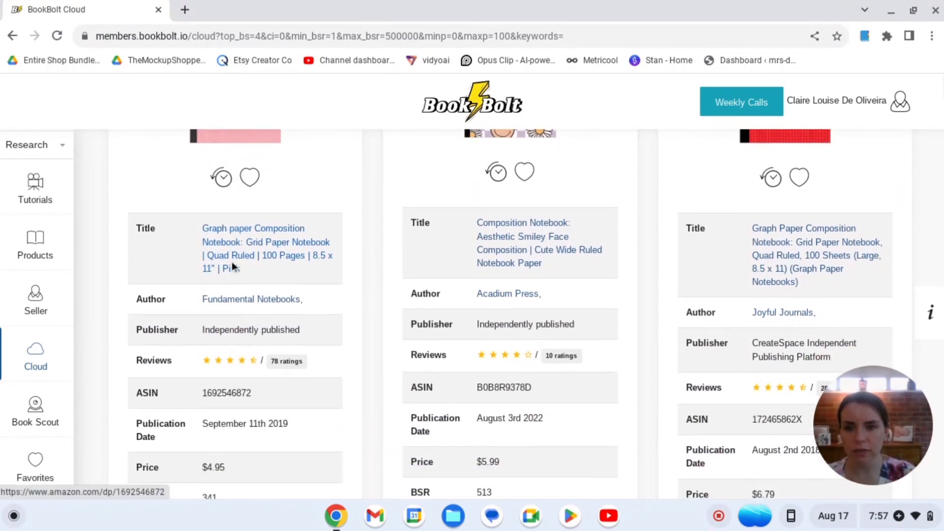
{"action": "scroll", "coordinate": [233, 265], "scroll_direction": "down", "scroll_amount": 1}
{"action": "scroll", "coordinate": [232, 265], "scroll_direction": "down", "scroll_amount": 1}
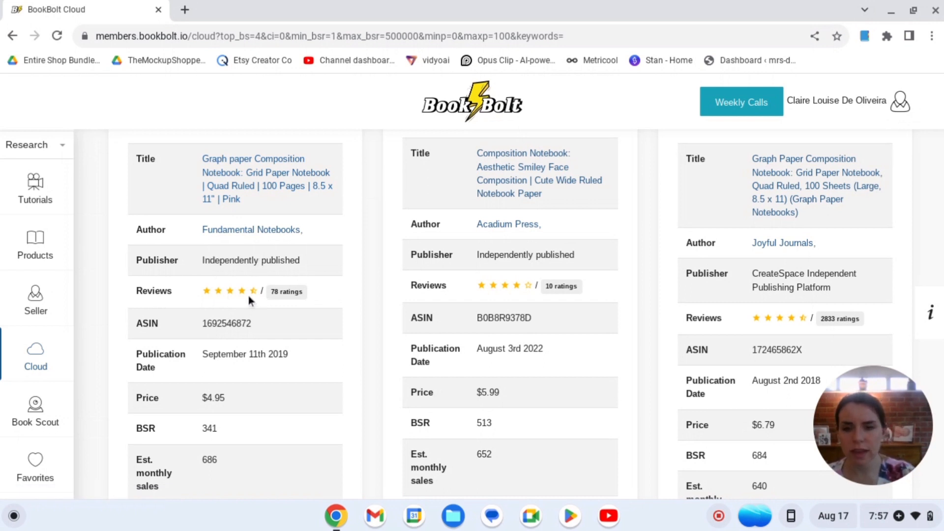
{"action": "mouse_move", "coordinate": [234, 301]}
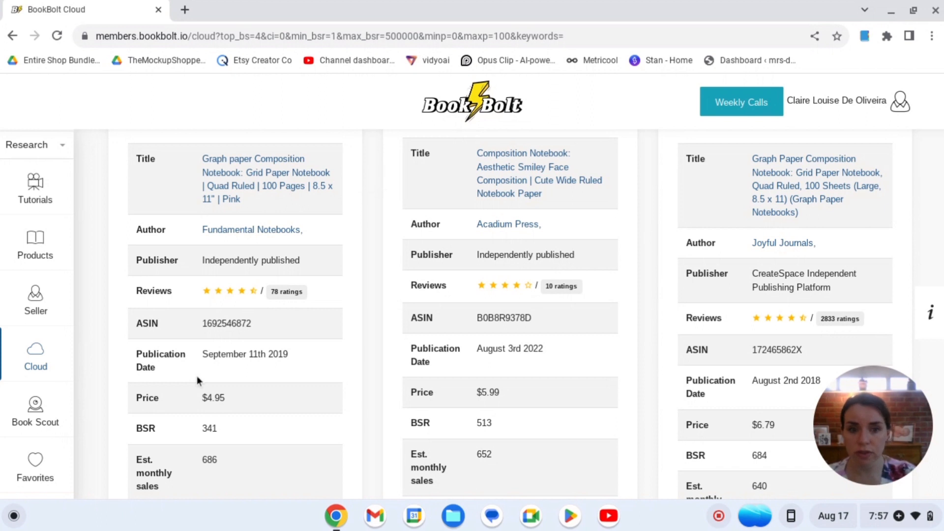
{"action": "scroll", "coordinate": [197, 380], "scroll_direction": "down", "scroll_amount": 1}
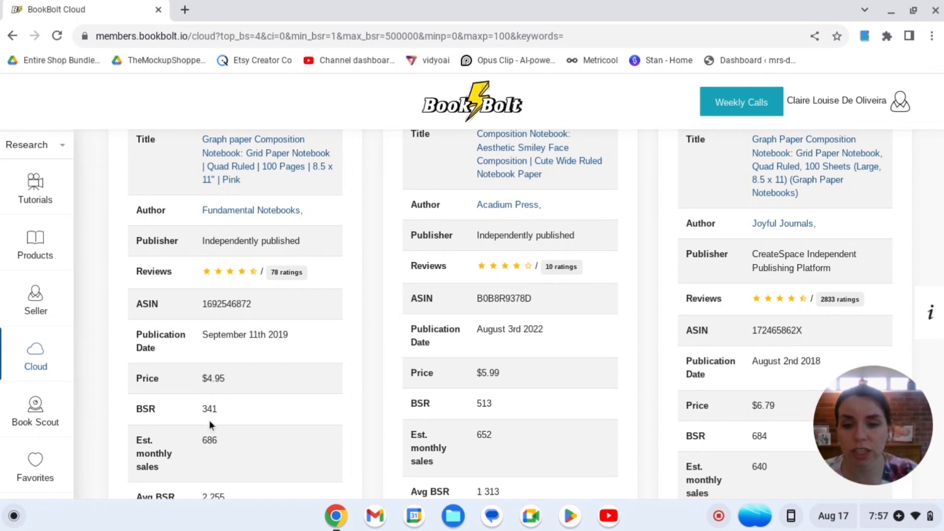
{"action": "scroll", "coordinate": [219, 426], "scroll_direction": "down", "scroll_amount": 1}
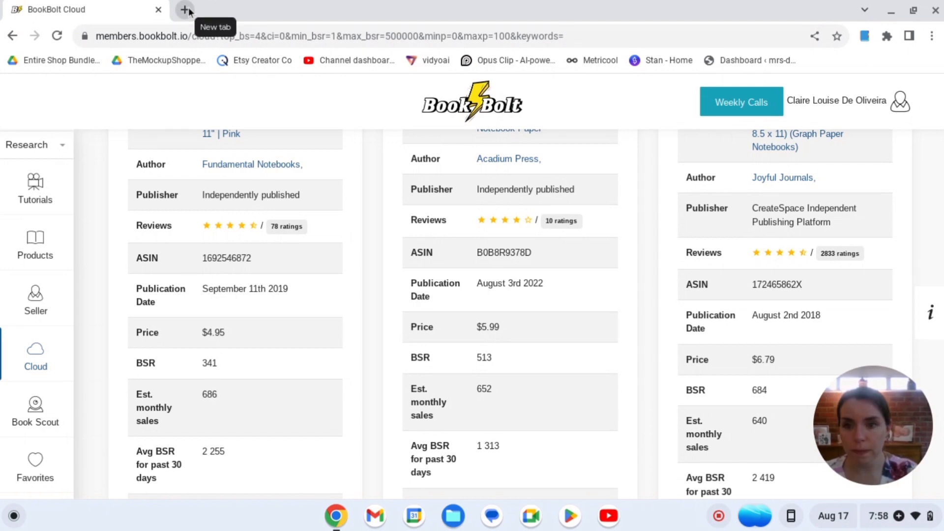
{"action": "scroll", "coordinate": [218, 244], "scroll_direction": "up", "scroll_amount": 3}
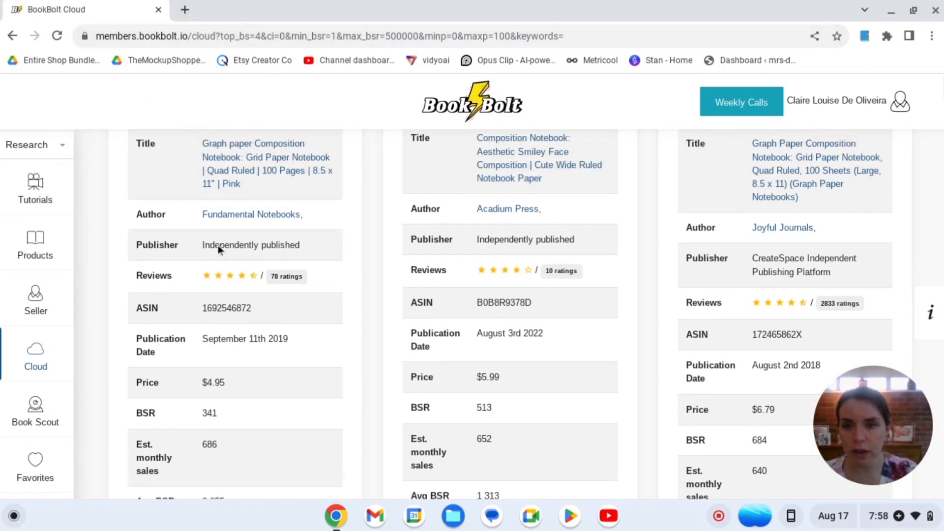
Search the web for "kdp profit calculator" in a new browser tab and open Amazon KDP's Printing Cost & Royalty Calculator page
{"action": "left_click", "coordinate": [184, 11]}
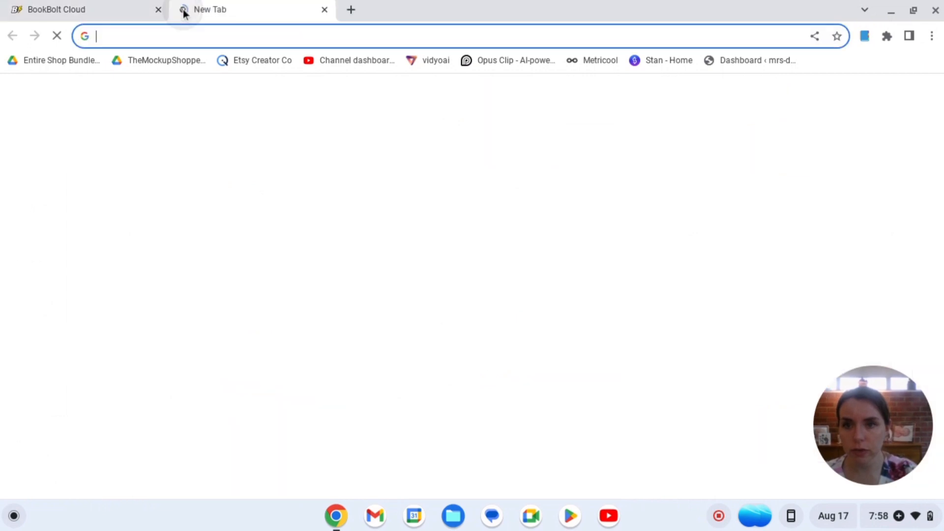
{"action": "type", "text": "kdp prof"}
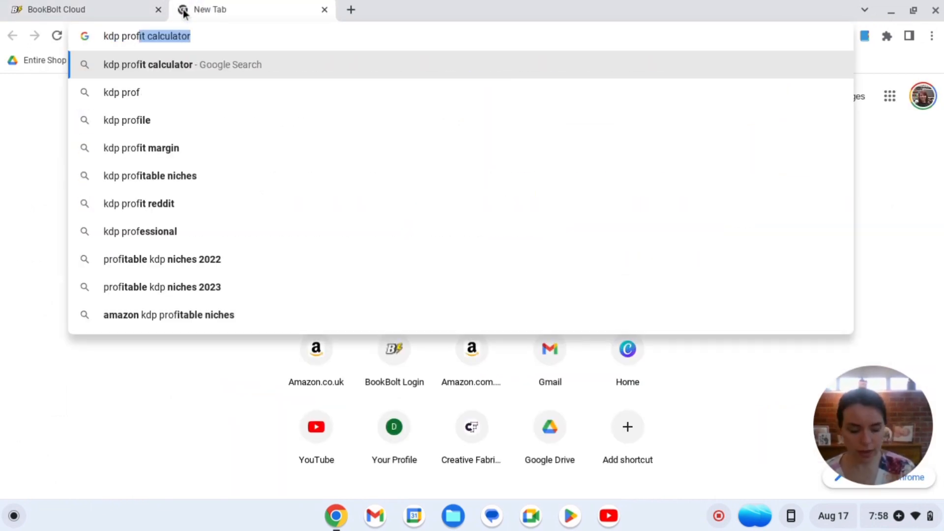
{"action": "key", "text": "Return"}
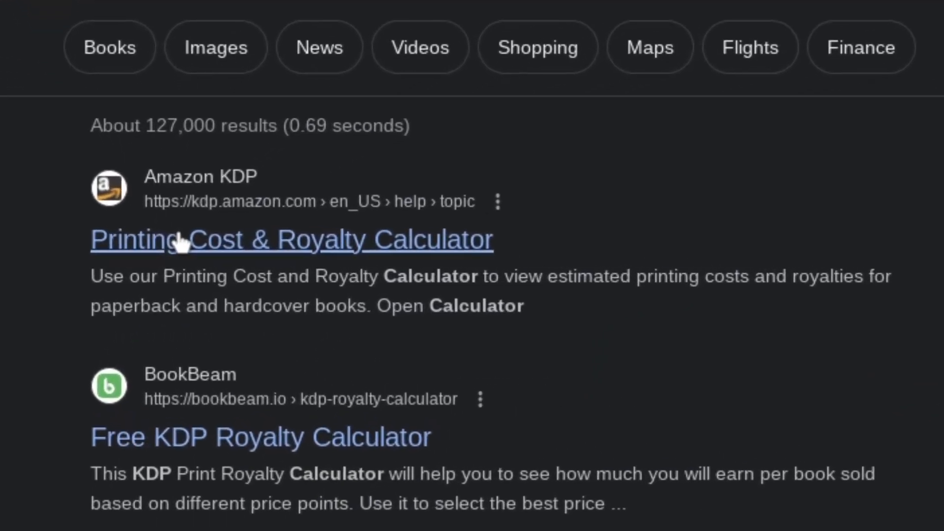
{"action": "left_click", "coordinate": [180, 241]}
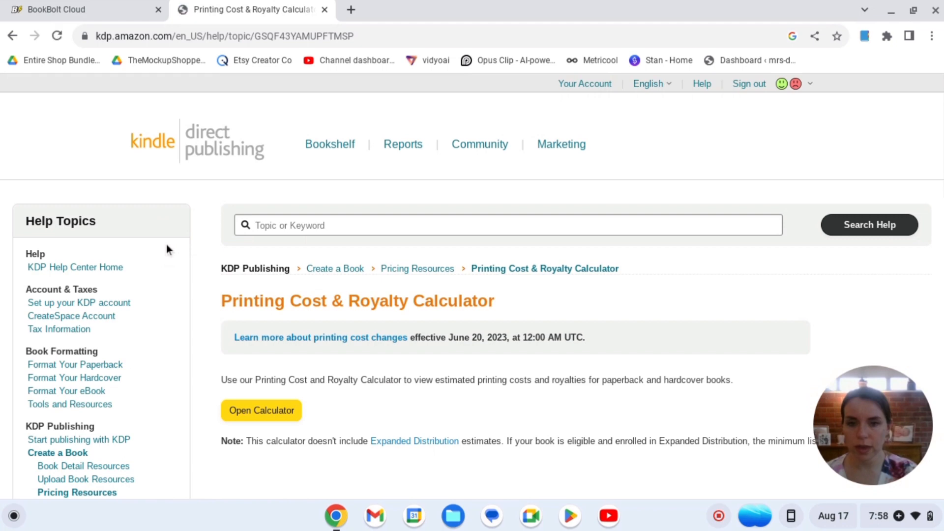
{"action": "scroll", "coordinate": [430, 332], "scroll_direction": "down", "scroll_amount": 3}
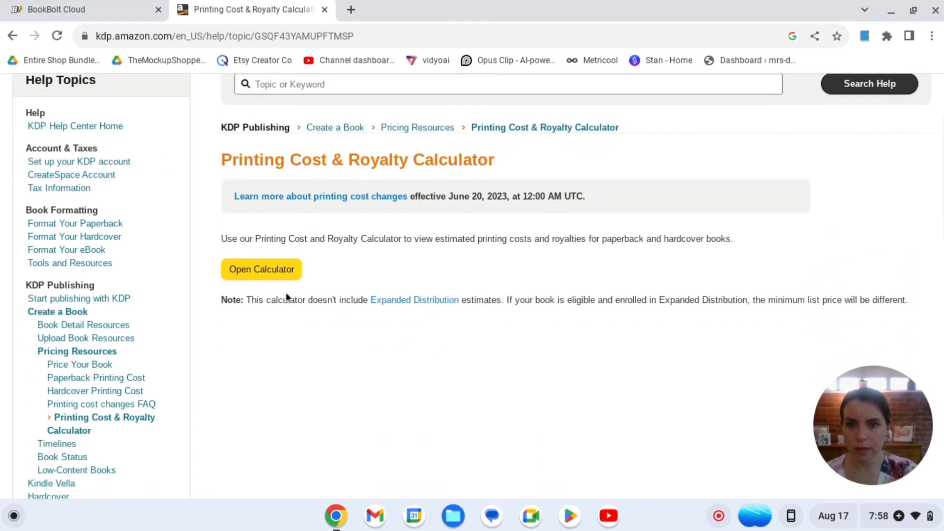
Open the KDP royalty calculator and set the trim size to 8.5 x 11 in
{"action": "left_click", "coordinate": [276, 275]}
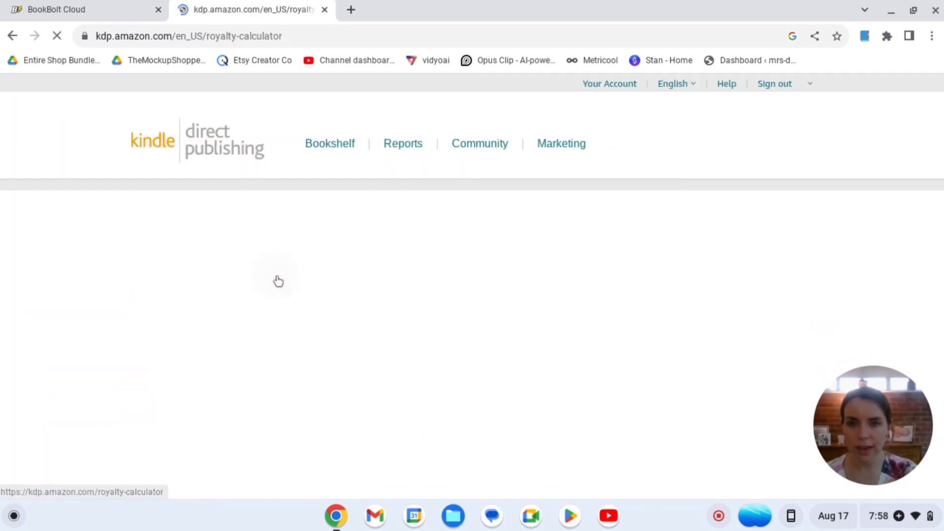
{"action": "scroll", "coordinate": [277, 280], "scroll_direction": "down", "scroll_amount": 5}
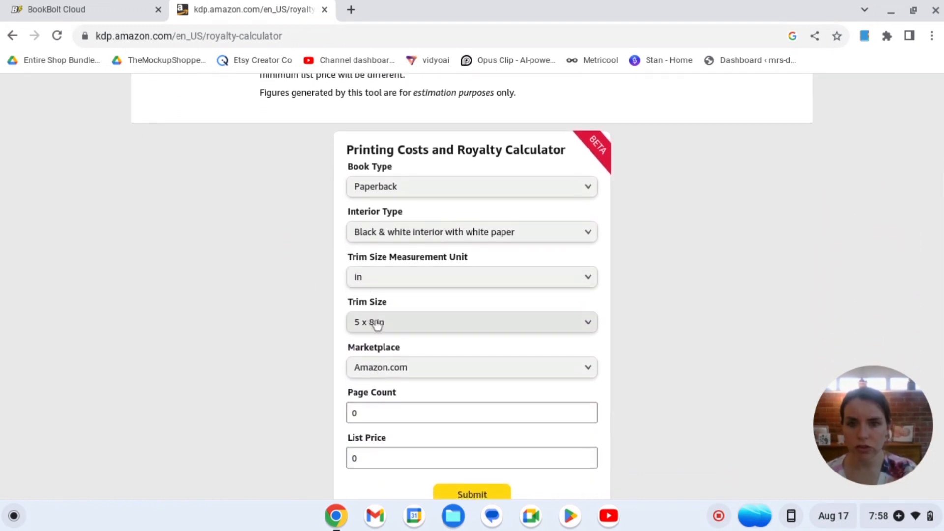
{"action": "left_click", "coordinate": [377, 326]}
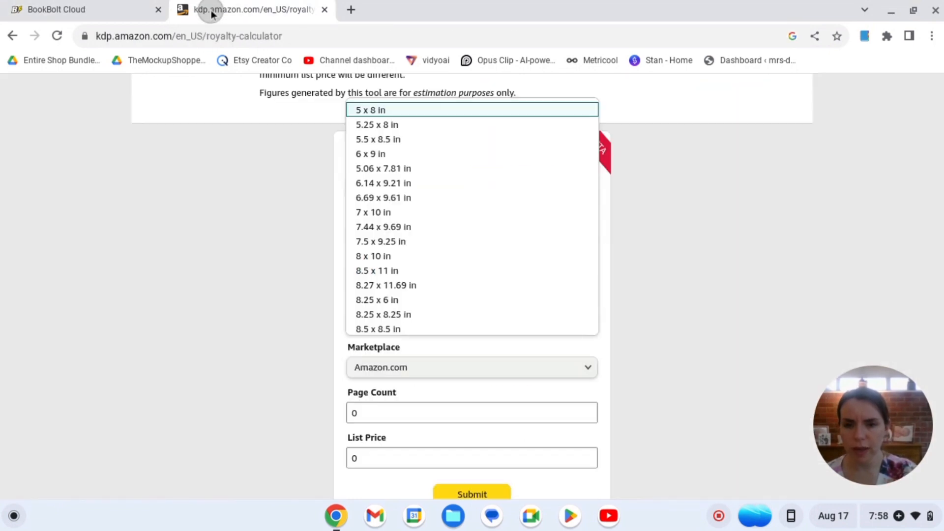
{"action": "left_click", "coordinate": [407, 275]}
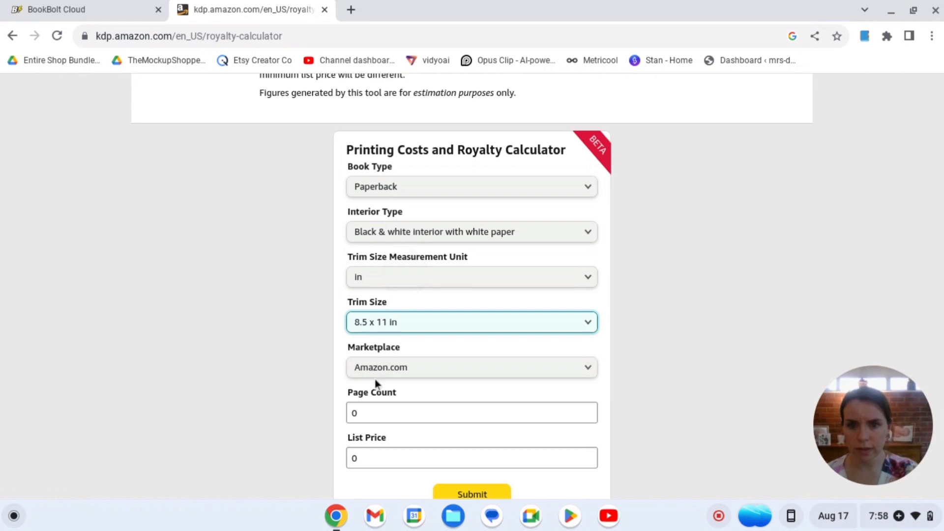
Check the pink graph paper notebook's page count in Book Bolt and set the calculator's Page Count to 100
{"action": "left_click", "coordinate": [104, 15]}
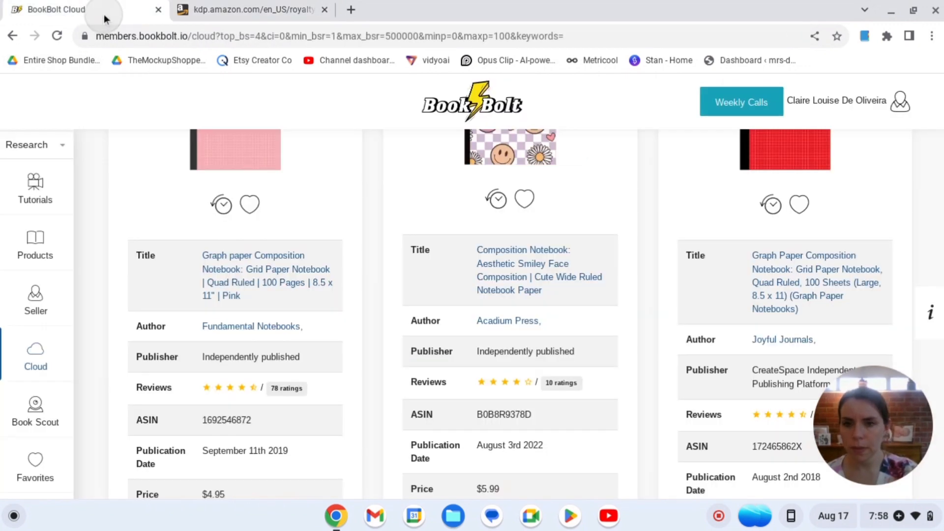
{"action": "left_click", "coordinate": [200, 16]}
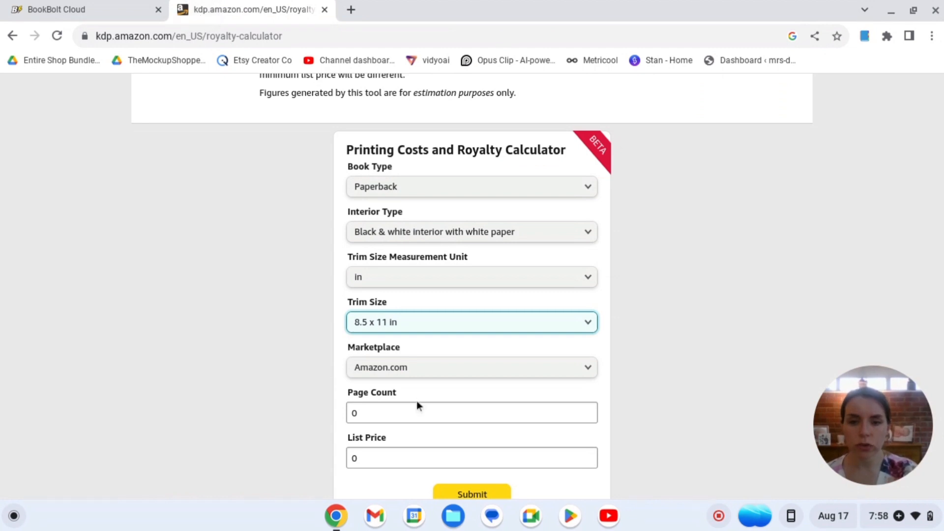
{"action": "left_click", "coordinate": [407, 418]}
{"action": "key", "text": "BackSpace"}
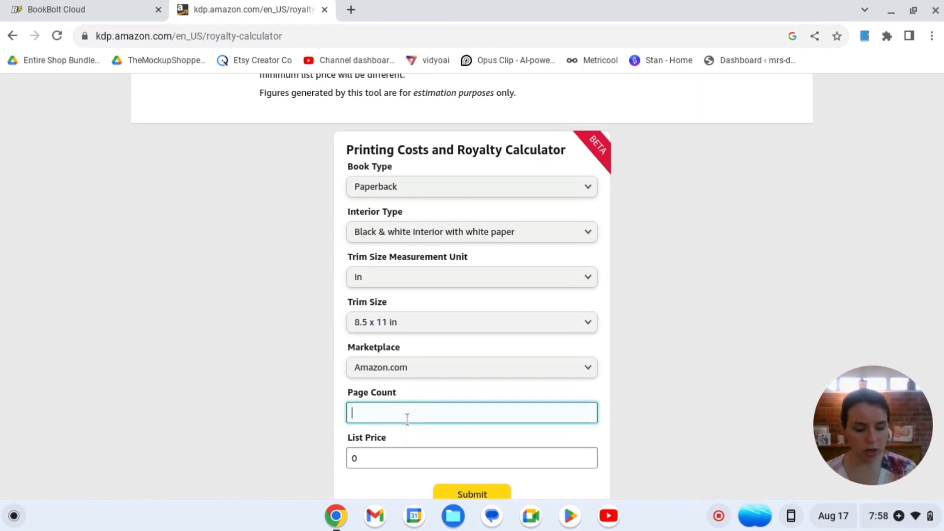
{"action": "type", "text": "100"}
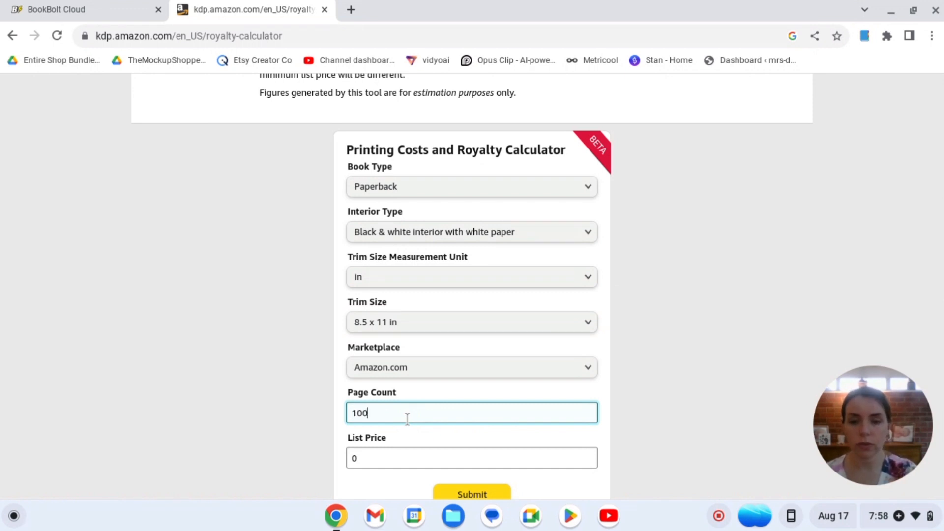
Look up the pink notebook's price in Book Bolt and calculate its estimated royalties with a list price of 4.95
{"action": "left_click", "coordinate": [91, 18]}
{"action": "scroll", "coordinate": [259, 453], "scroll_direction": "down", "scroll_amount": 1}
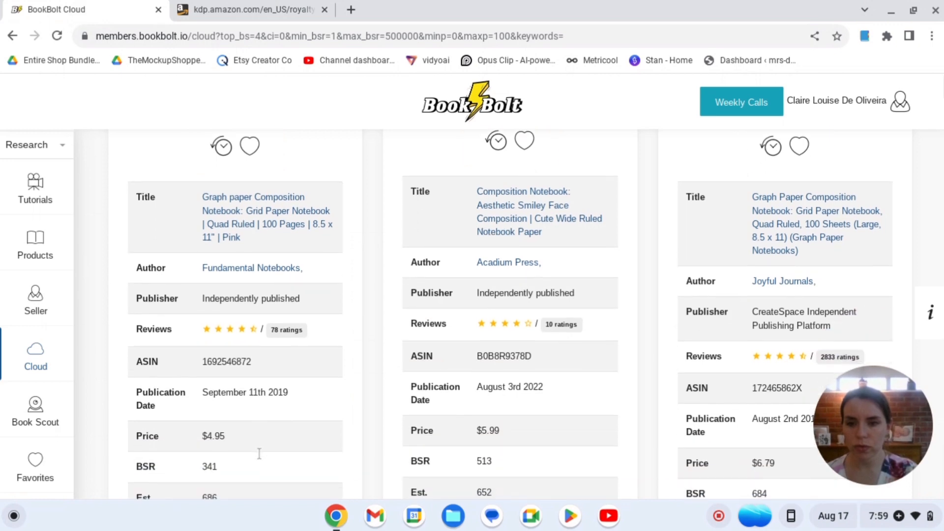
{"action": "left_click", "coordinate": [241, 10]}
{"action": "double_click", "coordinate": [363, 457]}
{"action": "type", "text": "4.95"}
{"action": "scroll", "coordinate": [362, 457], "scroll_direction": "down", "scroll_amount": 1}
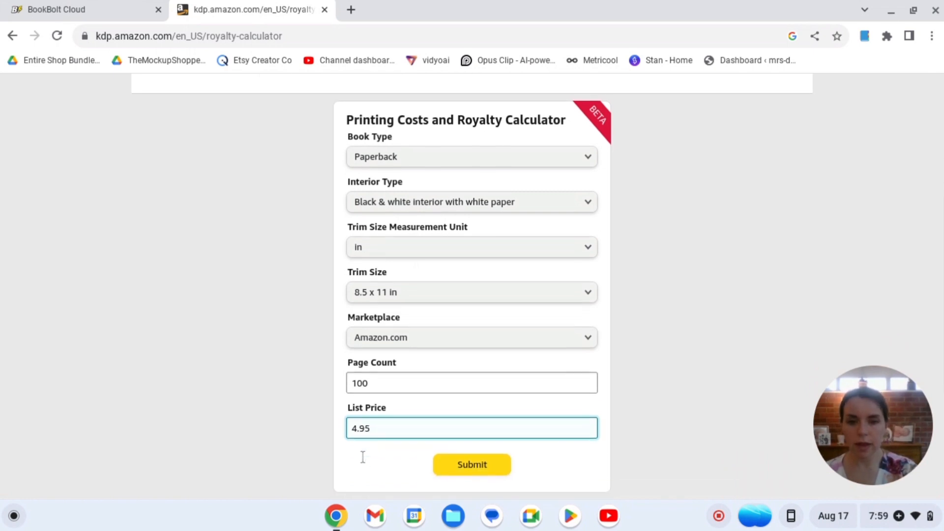
{"action": "left_click", "coordinate": [451, 450]}
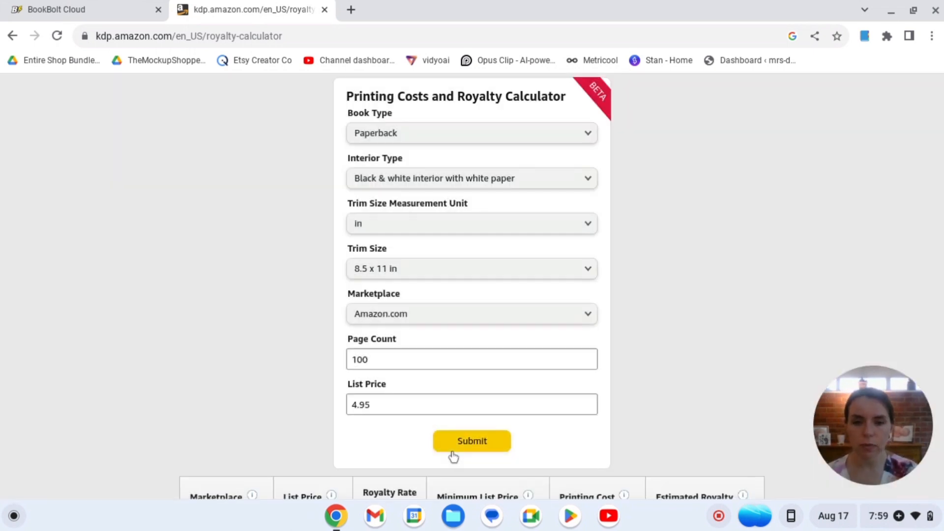
{"action": "scroll", "coordinate": [452, 454], "scroll_direction": "down", "scroll_amount": 3}
{"action": "scroll", "coordinate": [442, 461], "scroll_direction": "down", "scroll_amount": 1}
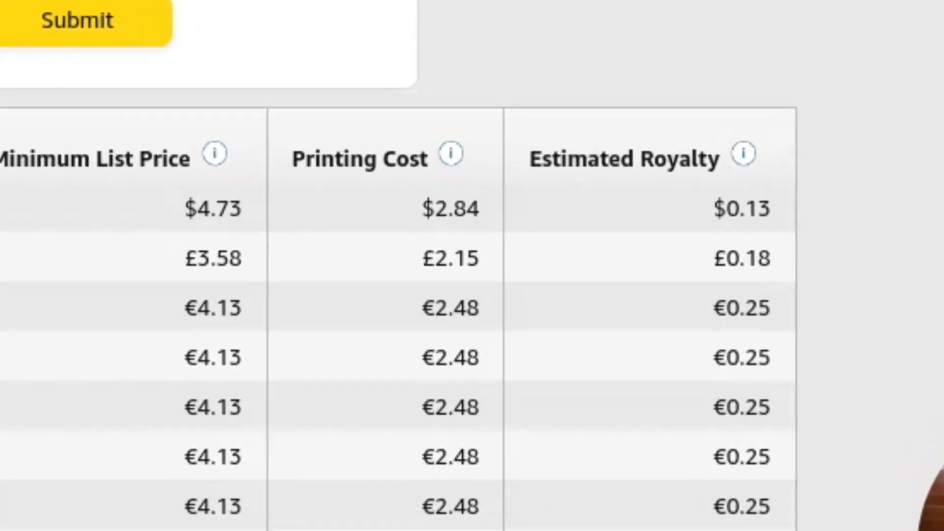
{"action": "left_click", "coordinate": [13, 516]}
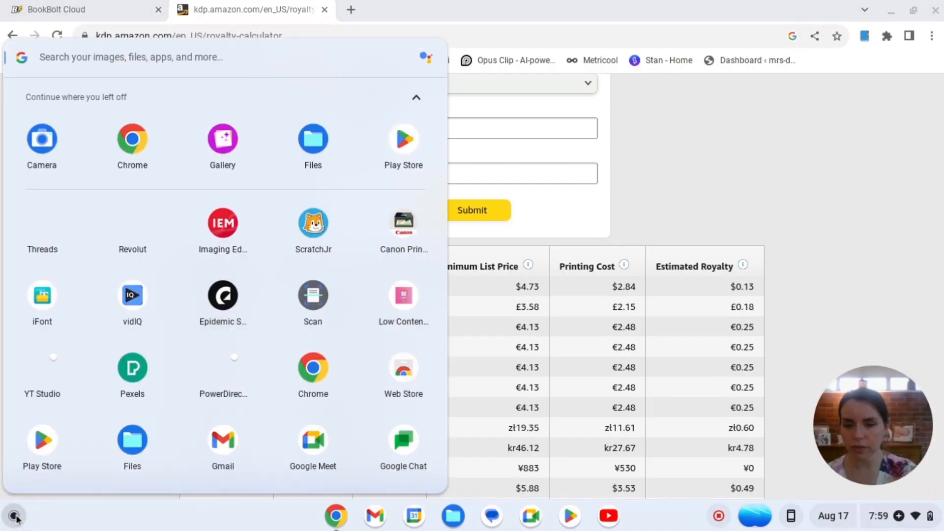
{"action": "left_click", "coordinate": [16, 519]}
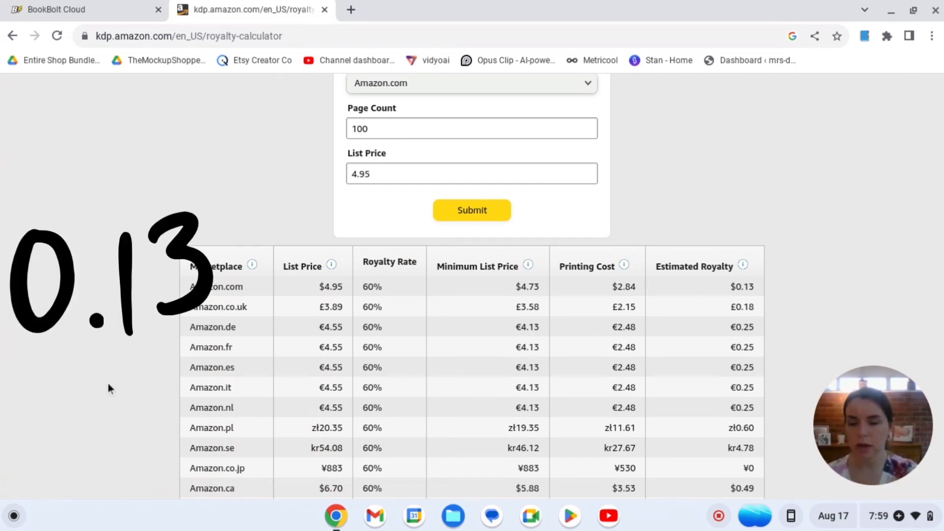
Check notebook prices and estimated monthly sales in Book Bolt, and calculate the red graph paper notebook's KDP royalties with a list price of 6.79
{"action": "left_click", "coordinate": [57, 15]}
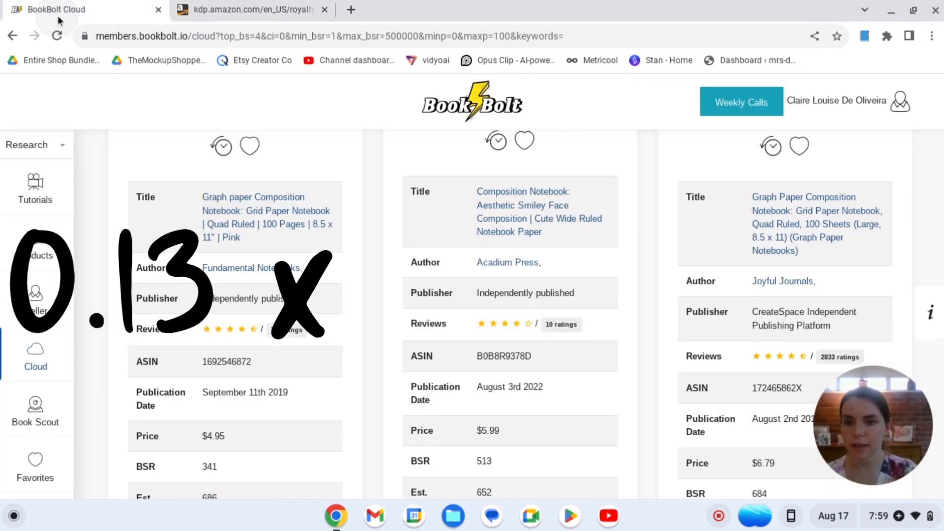
{"action": "scroll", "coordinate": [130, 103], "scroll_direction": "down", "scroll_amount": 2}
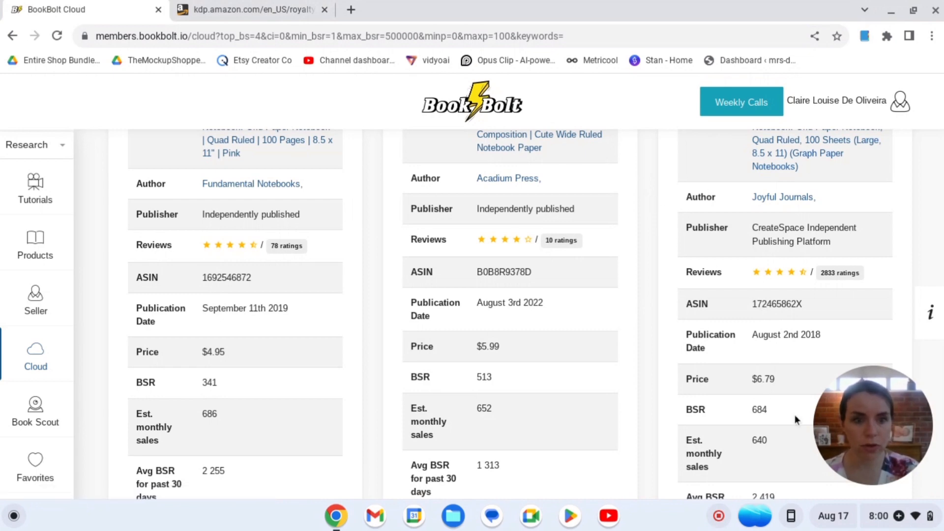
{"action": "left_click", "coordinate": [275, 8]}
{"action": "left_click", "coordinate": [399, 172]}
{"action": "key", "text": "BackSpace"}
{"action": "key", "text": "BackSpace"}
{"action": "key", "text": "BackSpace"}
{"action": "key", "text": "BackSpace"}
{"action": "type", "text": "6.79"}
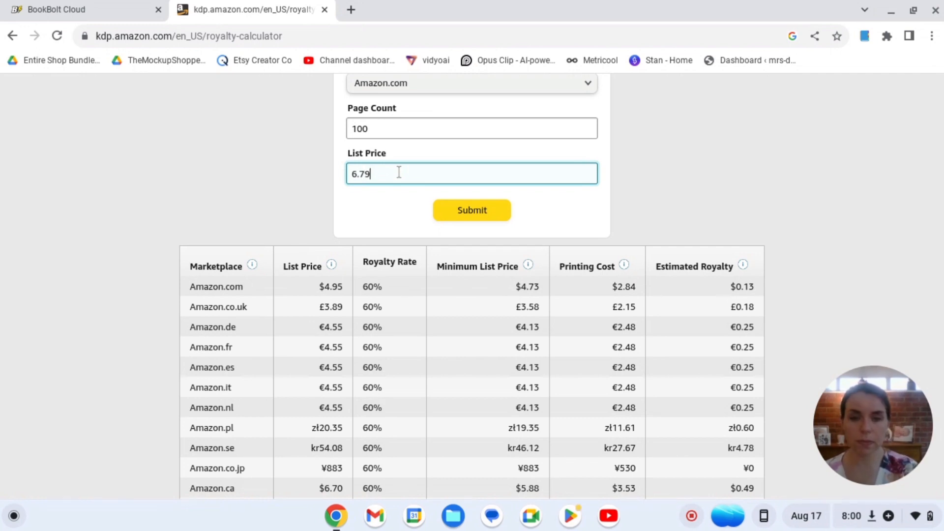
{"action": "left_click", "coordinate": [470, 210]}
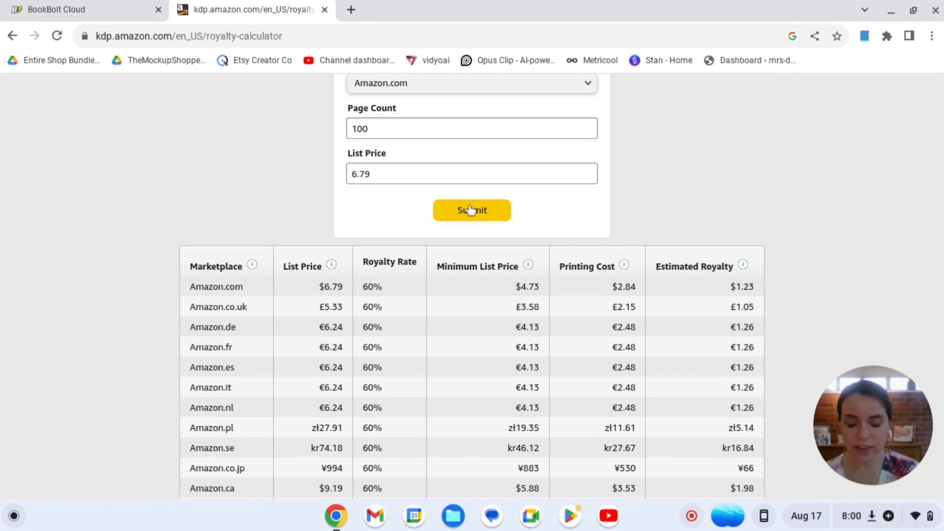
Return to the Book Bolt notebook results and examine the bestsellers' covers, publication dates, reviews, prices, BSR and estimated monthly sales through to the last listing
{"action": "left_click", "coordinate": [55, 16]}
{"action": "scroll", "coordinate": [712, 360], "scroll_direction": "up", "scroll_amount": 6}
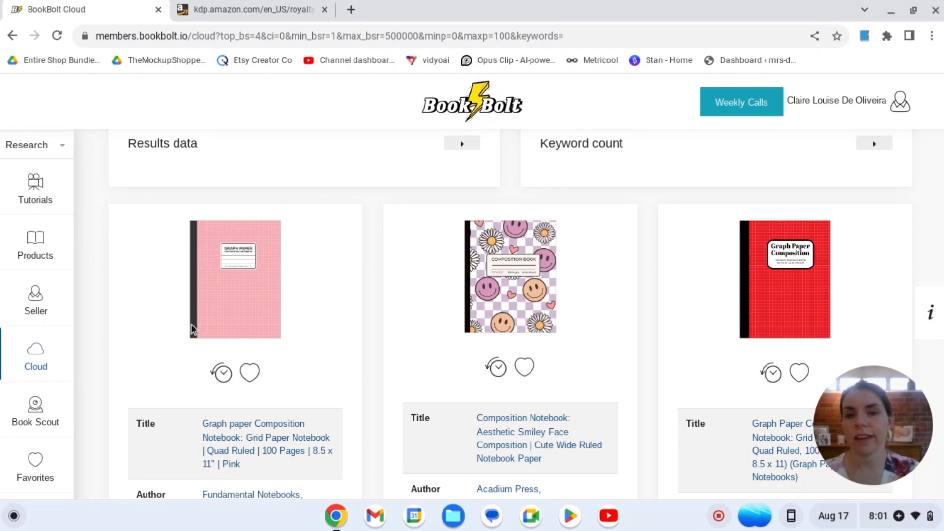
{"action": "scroll", "coordinate": [193, 329], "scroll_direction": "down", "scroll_amount": 6}
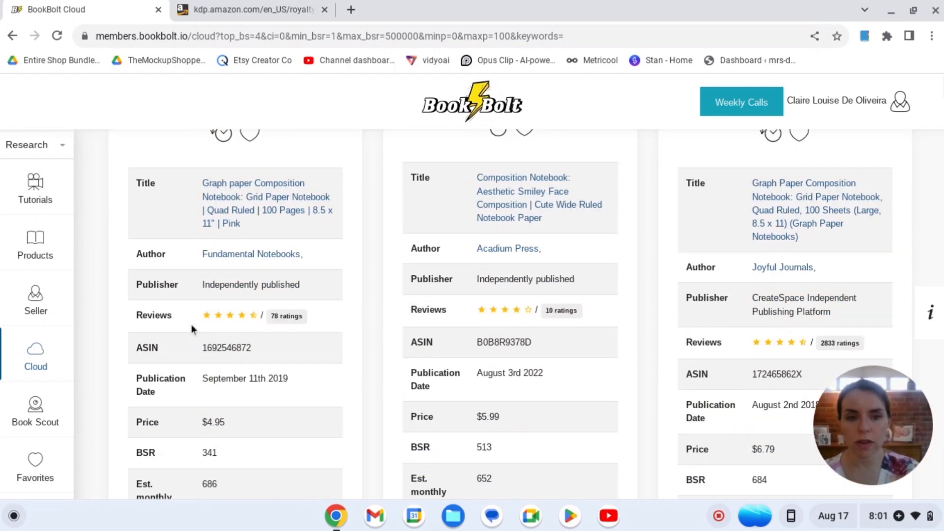
{"action": "scroll", "coordinate": [192, 328], "scroll_direction": "down", "scroll_amount": 5}
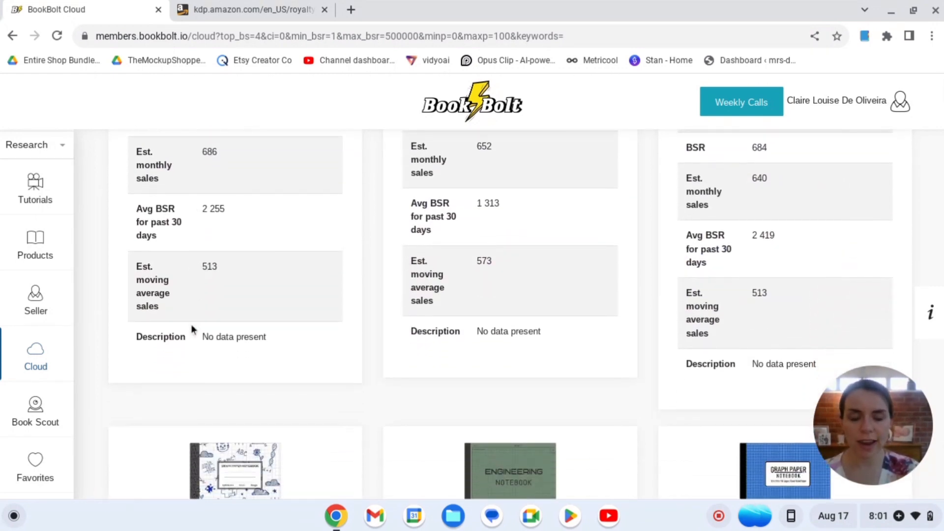
{"action": "scroll", "coordinate": [191, 328], "scroll_direction": "down", "scroll_amount": 2}
{"action": "scroll", "coordinate": [192, 328], "scroll_direction": "down", "scroll_amount": 7}
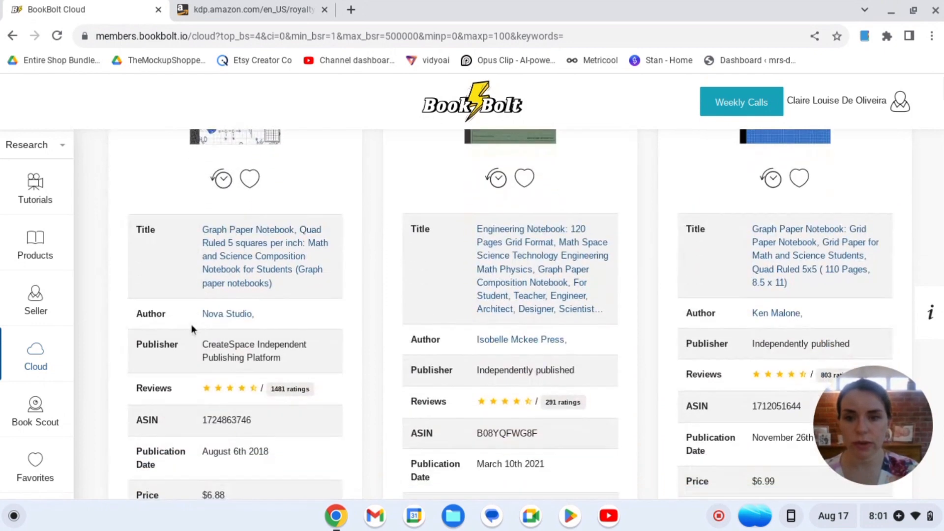
{"action": "scroll", "coordinate": [192, 327], "scroll_direction": "down", "scroll_amount": 2}
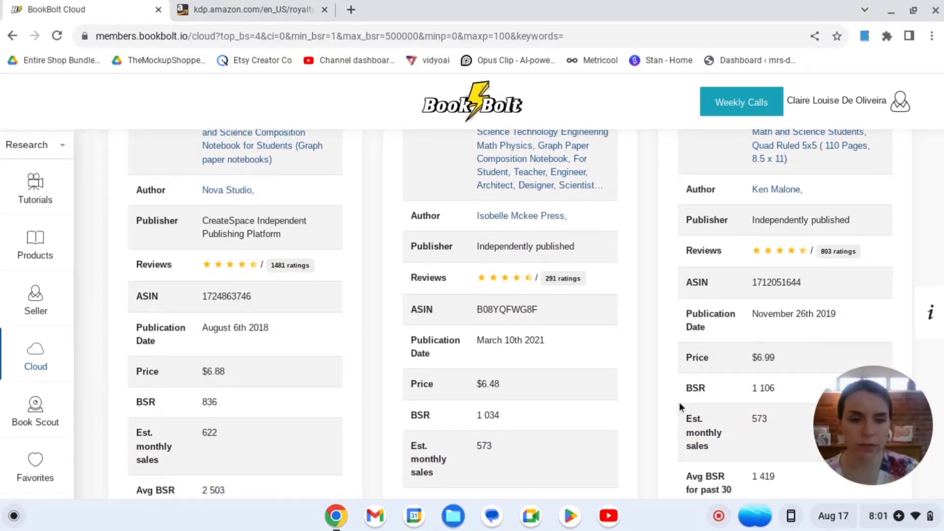
{"action": "scroll", "coordinate": [679, 402], "scroll_direction": "down", "scroll_amount": 12}
{"action": "scroll", "coordinate": [679, 402], "scroll_direction": "down", "scroll_amount": 8}
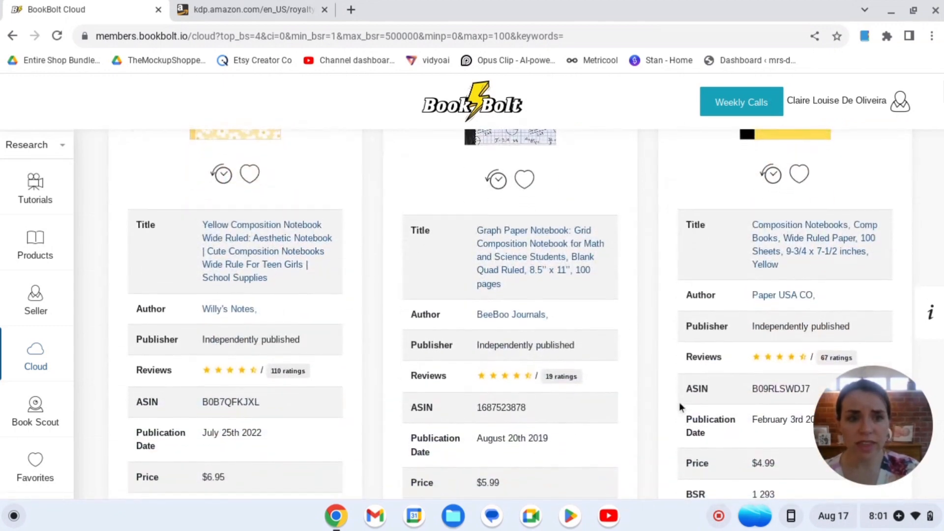
{"action": "scroll", "coordinate": [679, 406], "scroll_direction": "down", "scroll_amount": 5}
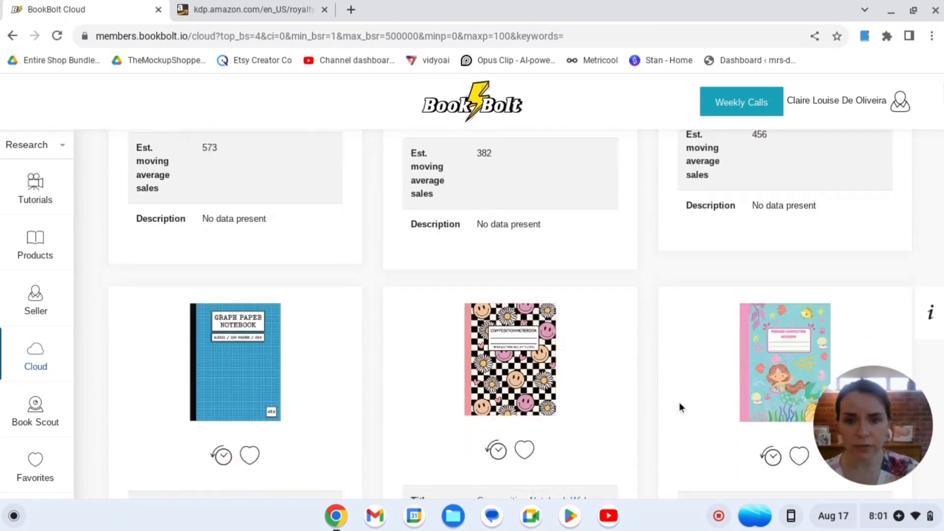
{"action": "scroll", "coordinate": [680, 406], "scroll_direction": "down", "scroll_amount": 4}
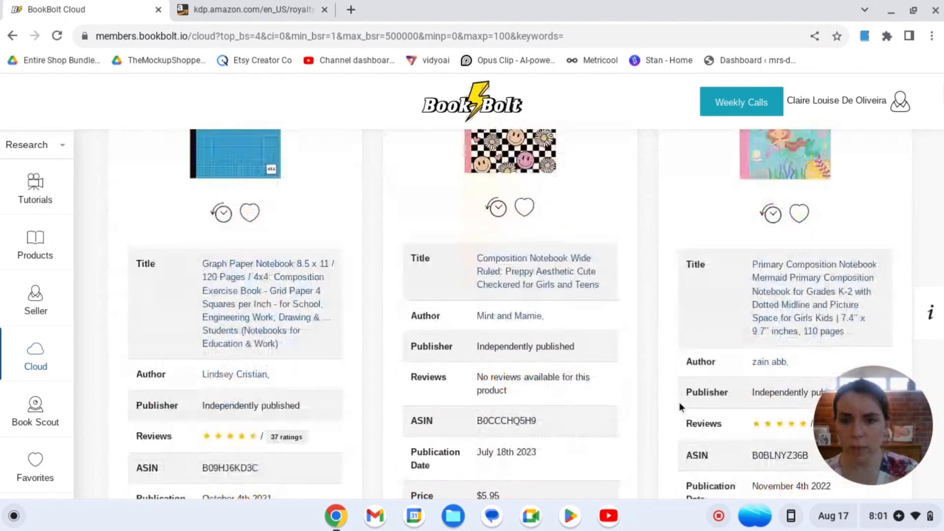
{"action": "scroll", "coordinate": [680, 402], "scroll_direction": "down", "scroll_amount": 1}
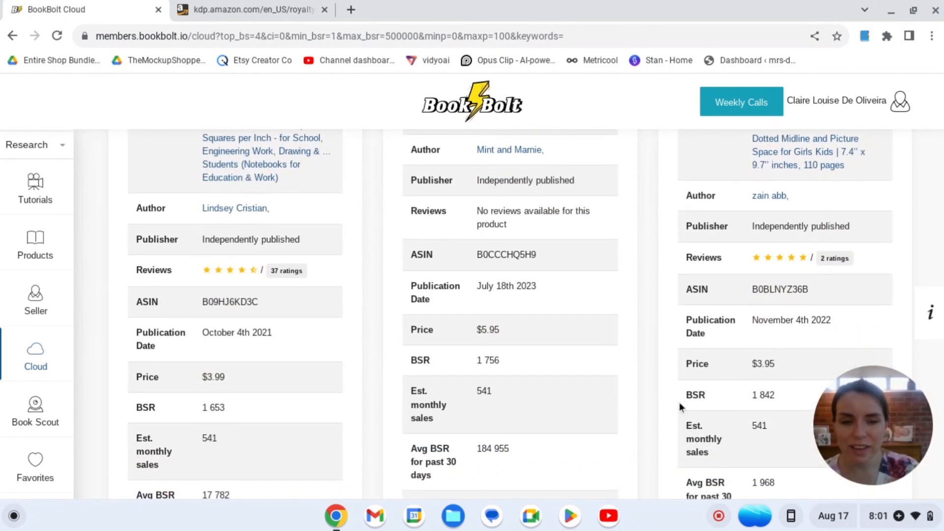
{"action": "scroll", "coordinate": [680, 402], "scroll_direction": "down", "scroll_amount": 4}
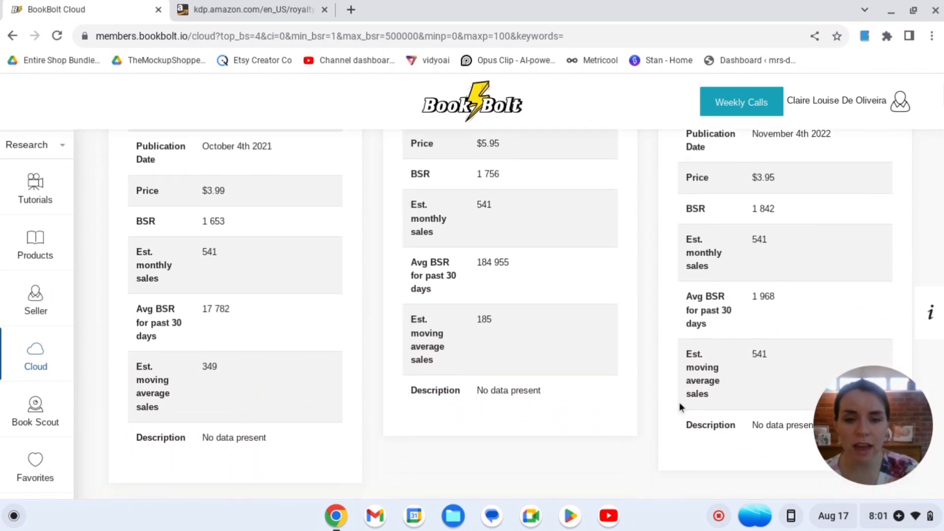
{"action": "scroll", "coordinate": [679, 402], "scroll_direction": "down", "scroll_amount": 6}
{"action": "scroll", "coordinate": [679, 402], "scroll_direction": "down", "scroll_amount": 4}
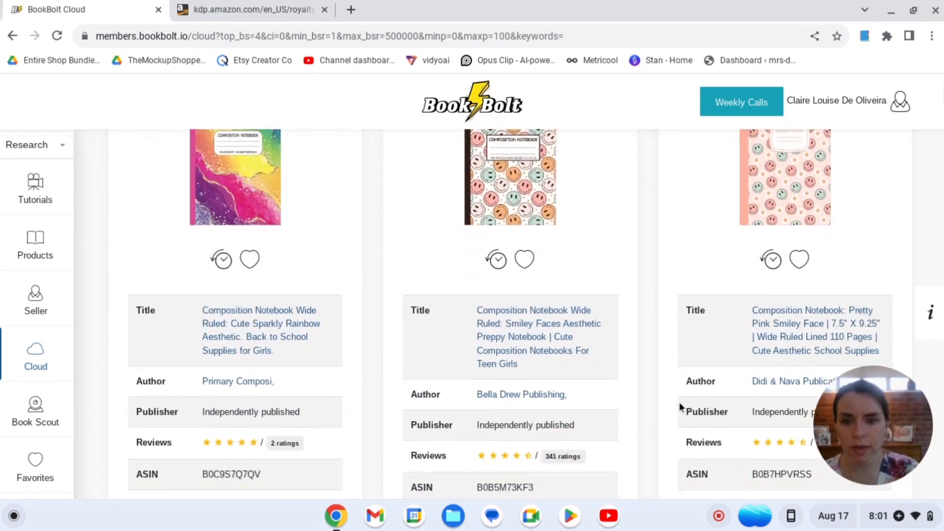
{"action": "scroll", "coordinate": [680, 403], "scroll_direction": "down", "scroll_amount": 9}
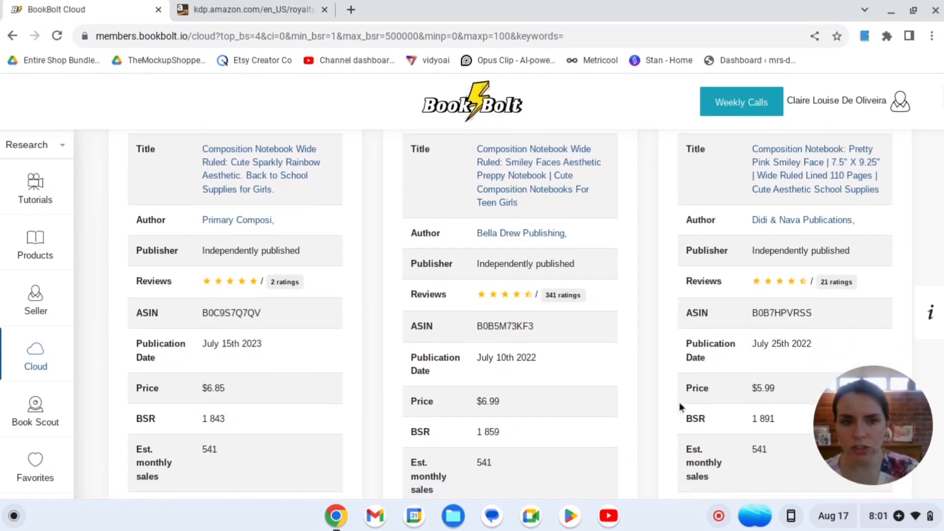
{"action": "scroll", "coordinate": [680, 407], "scroll_direction": "down", "scroll_amount": 5}
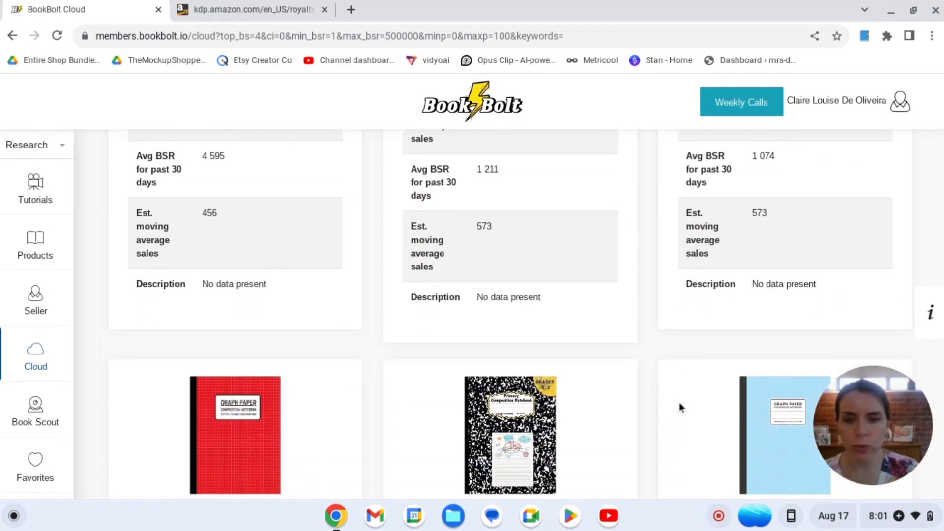
{"action": "scroll", "coordinate": [680, 407], "scroll_direction": "down", "scroll_amount": 1}
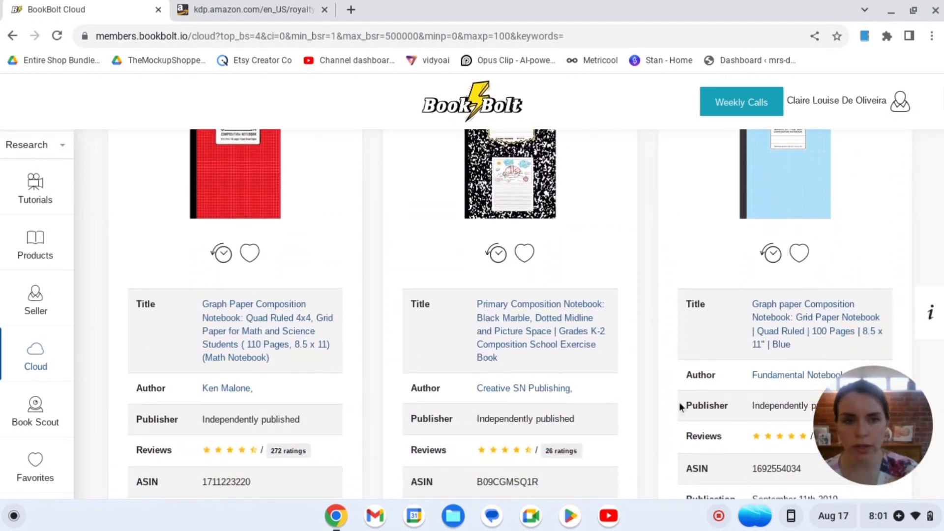
{"action": "scroll", "coordinate": [680, 407], "scroll_direction": "down", "scroll_amount": 16}
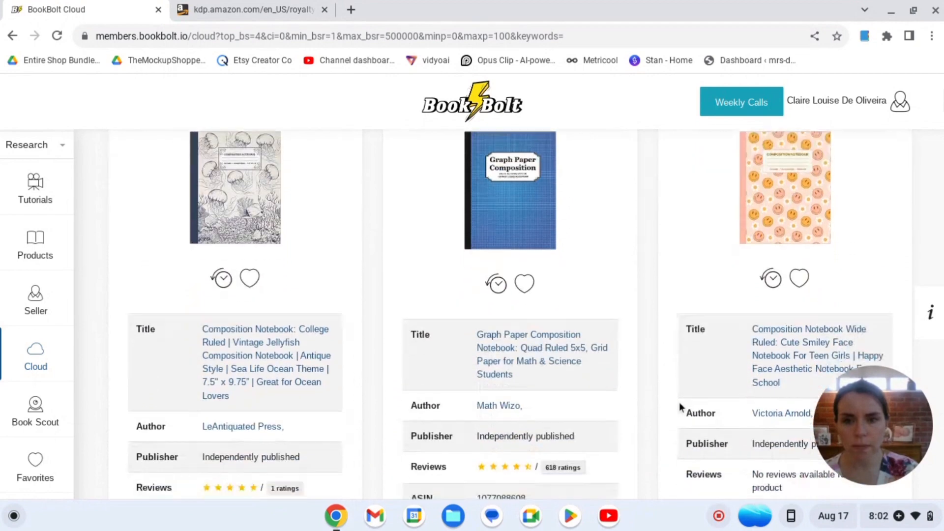
{"action": "scroll", "coordinate": [680, 402], "scroll_direction": "down", "scroll_amount": 3}
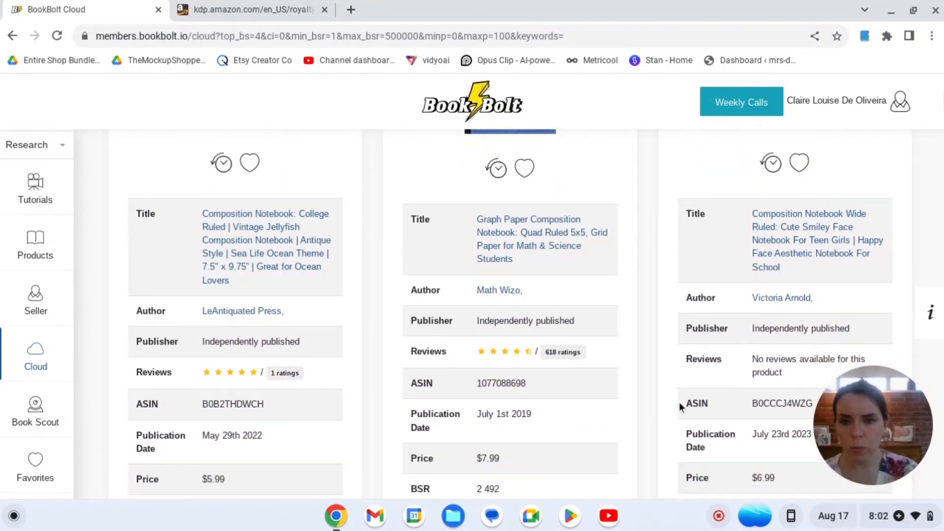
{"action": "scroll", "coordinate": [679, 404], "scroll_direction": "down", "scroll_amount": 7}
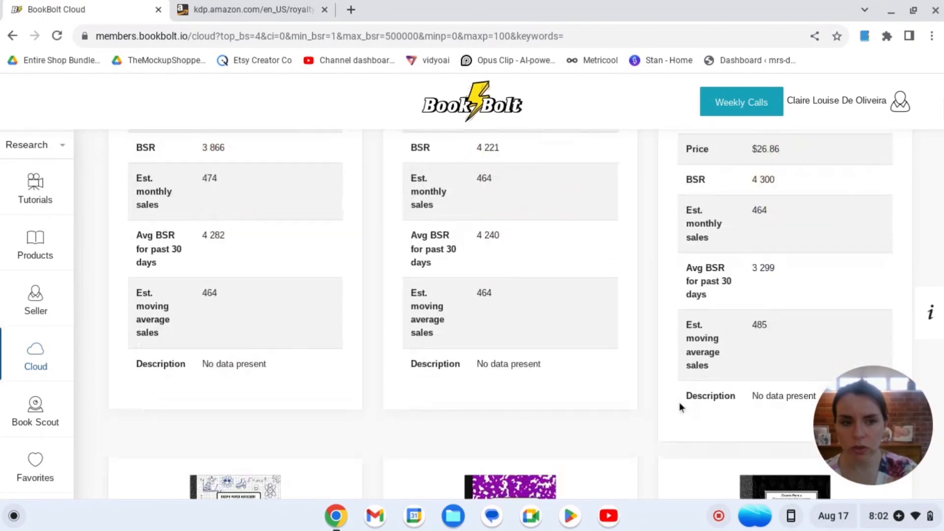
{"action": "scroll", "coordinate": [679, 402], "scroll_direction": "down", "scroll_amount": 20}
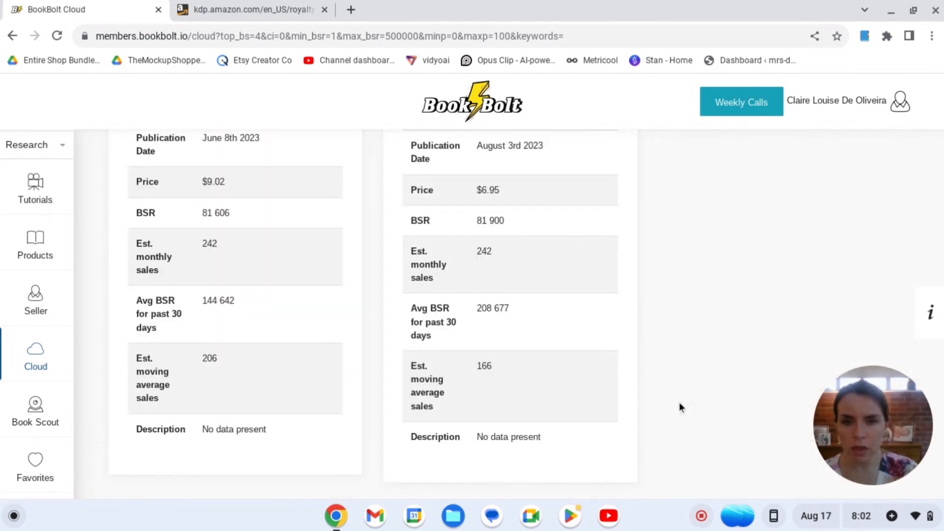
Examine the final Book Bolt listings, comparing the Wedding Gift Tracker's publication date, price, BSR and estimated sales with the neighbouring notebooks
{"action": "scroll", "coordinate": [679, 403], "scroll_direction": "up", "scroll_amount": 7}
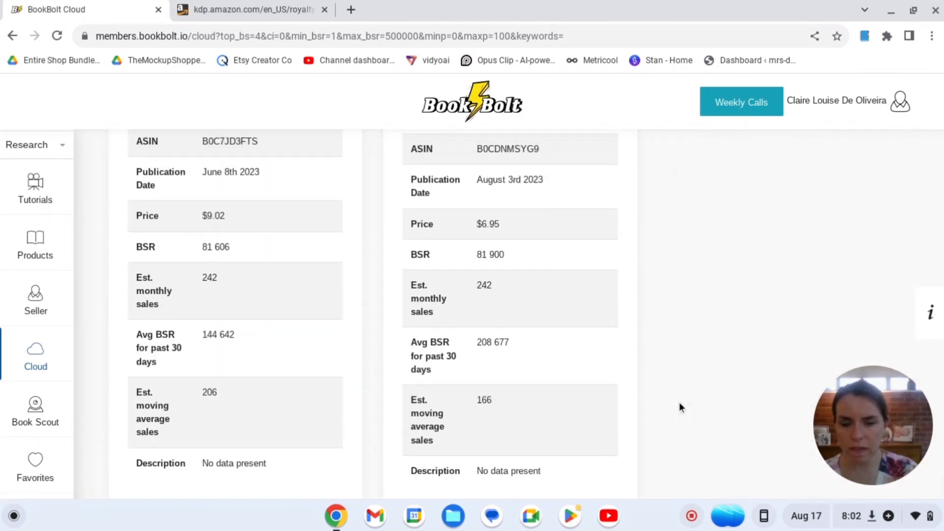
{"action": "scroll", "coordinate": [679, 402], "scroll_direction": "up", "scroll_amount": 2}
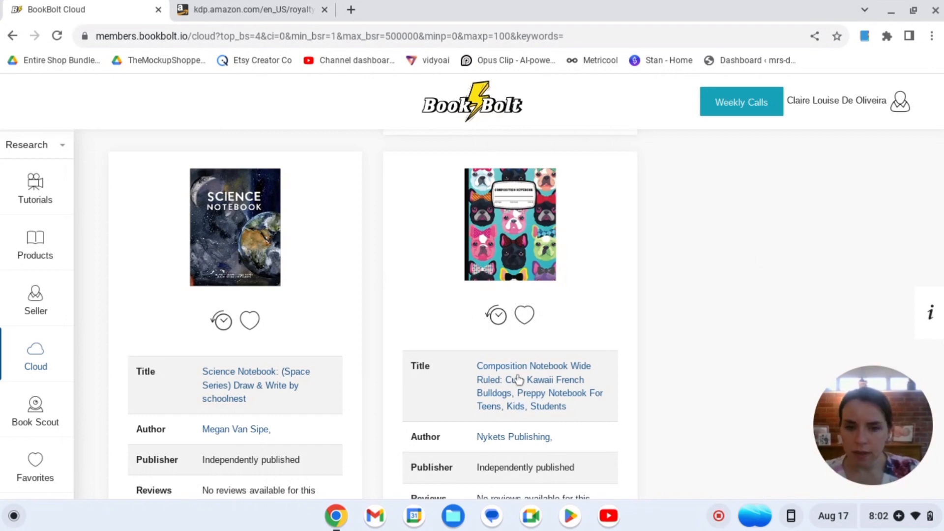
{"action": "scroll", "coordinate": [645, 302], "scroll_direction": "down", "scroll_amount": 7}
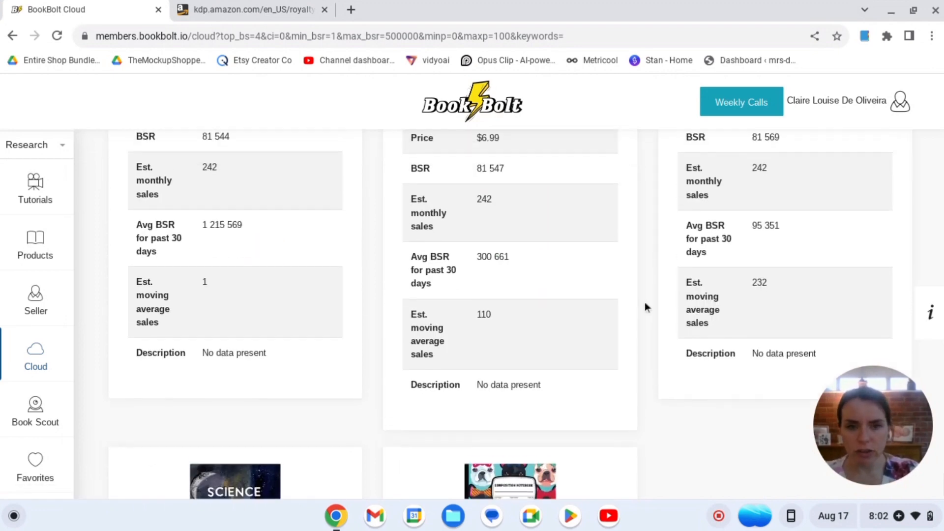
{"action": "scroll", "coordinate": [645, 303], "scroll_direction": "up", "scroll_amount": 4}
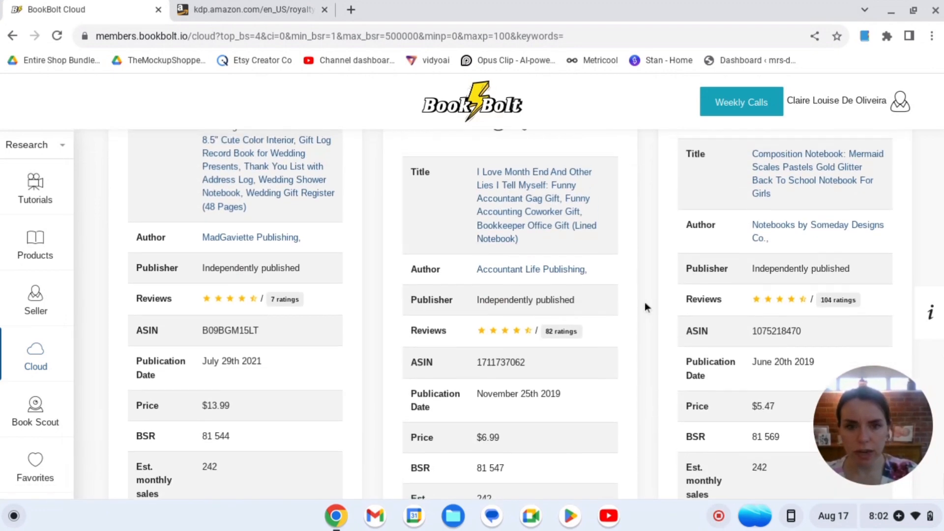
{"action": "scroll", "coordinate": [645, 304], "scroll_direction": "up", "scroll_amount": 2}
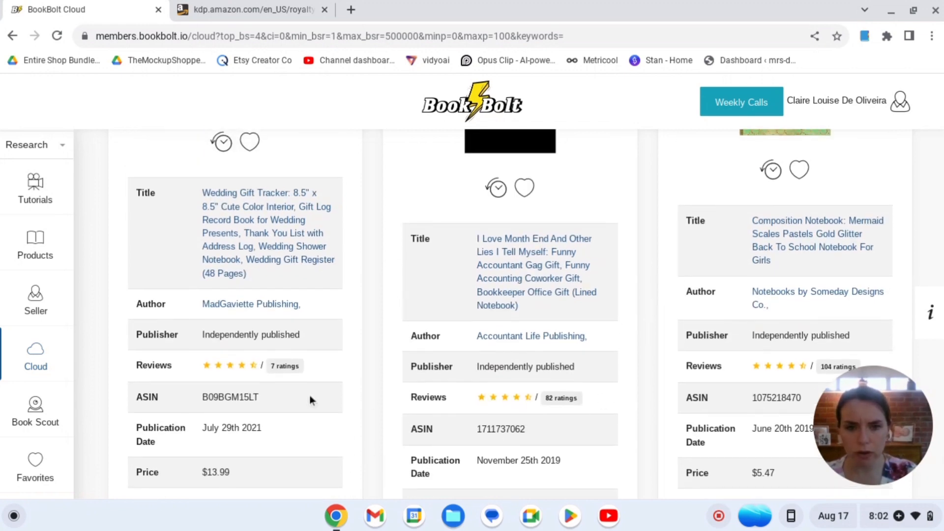
{"action": "scroll", "coordinate": [310, 399], "scroll_direction": "down", "scroll_amount": 3}
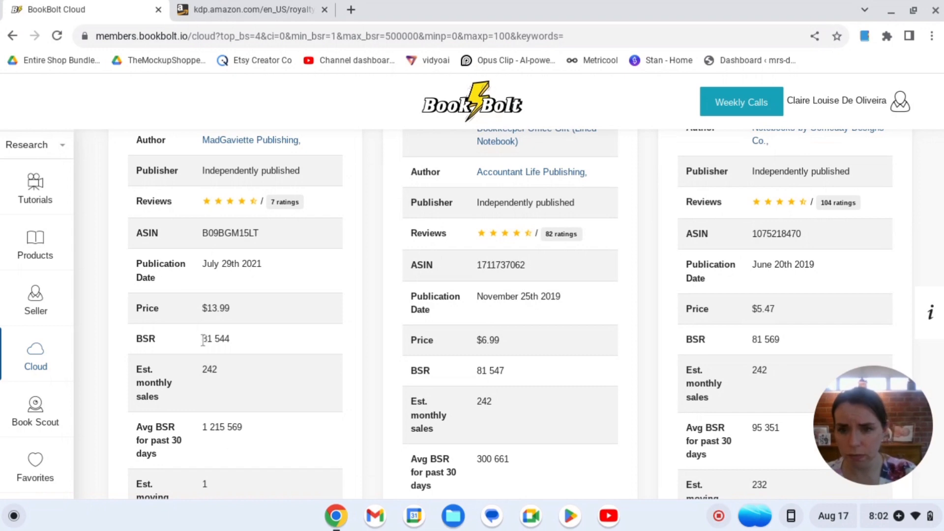
{"action": "scroll", "coordinate": [214, 351], "scroll_direction": "up", "scroll_amount": 6}
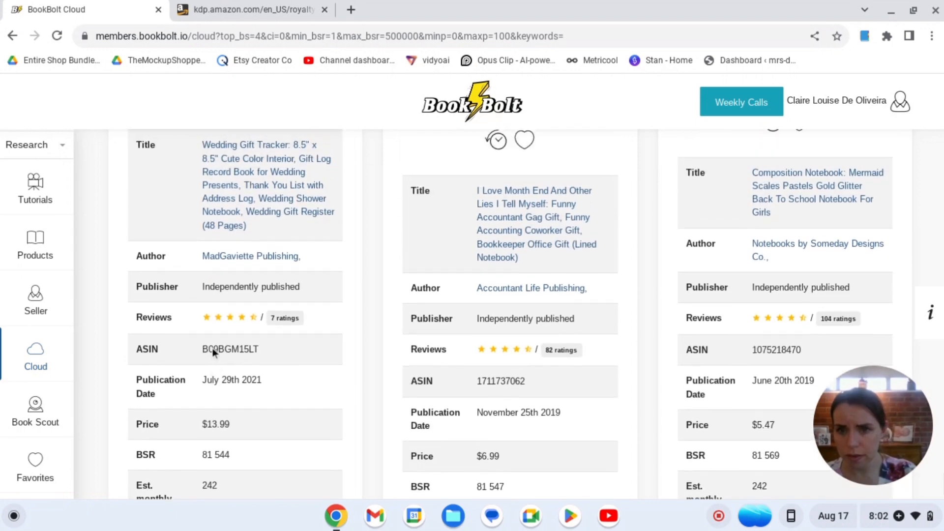
{"action": "scroll", "coordinate": [212, 351], "scroll_direction": "up", "scroll_amount": 2}
{"action": "scroll", "coordinate": [212, 351], "scroll_direction": "down", "scroll_amount": 1}
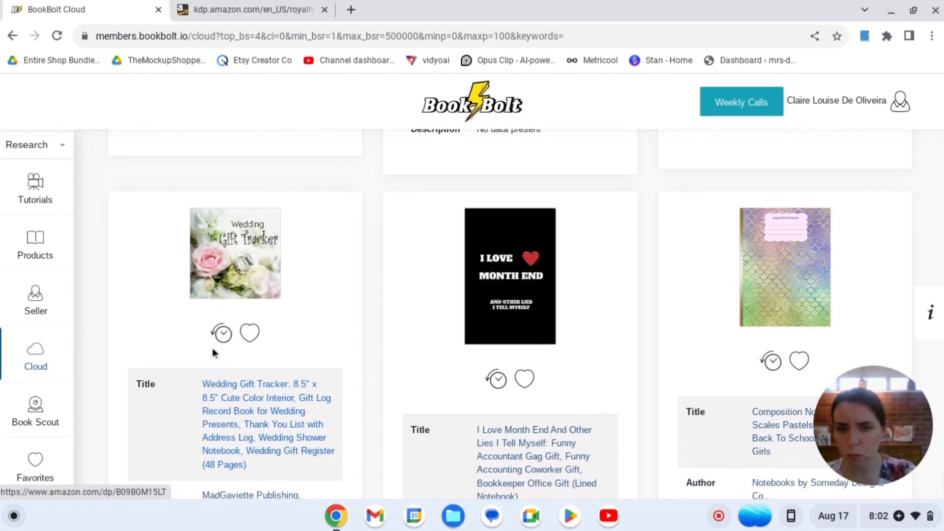
{"action": "scroll", "coordinate": [212, 351], "scroll_direction": "down", "scroll_amount": 1}
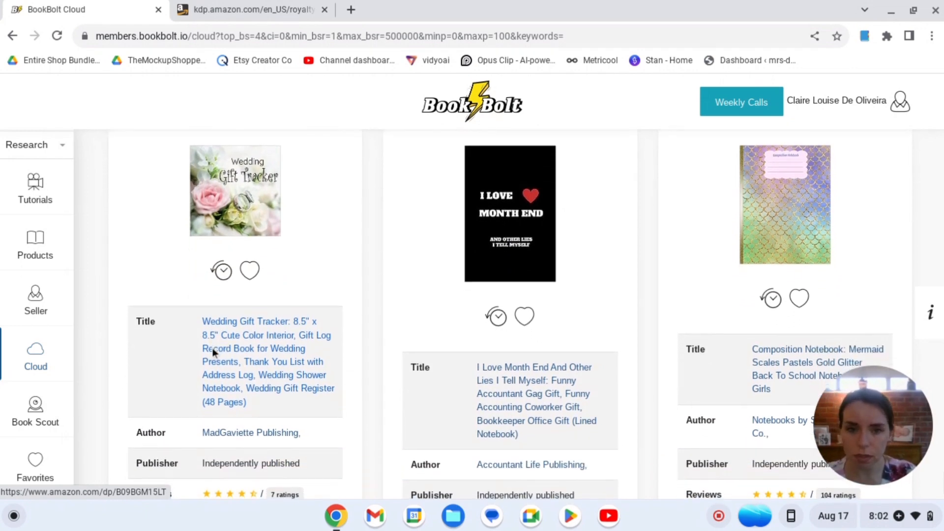
{"action": "scroll", "coordinate": [212, 351], "scroll_direction": "up", "scroll_amount": 2}
{"action": "scroll", "coordinate": [212, 351], "scroll_direction": "down", "scroll_amount": 10}
Review the sales data and covers from the pug composition notebook and Clue score sheets back through the phone log and session notes listings
{"action": "scroll", "coordinate": [212, 352], "scroll_direction": "up", "scroll_amount": 2}
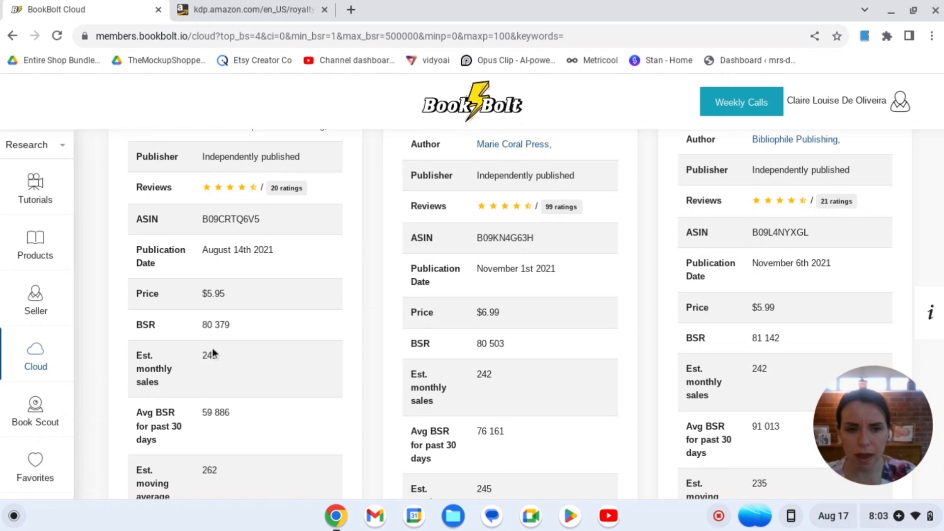
{"action": "scroll", "coordinate": [212, 352], "scroll_direction": "up", "scroll_amount": 1}
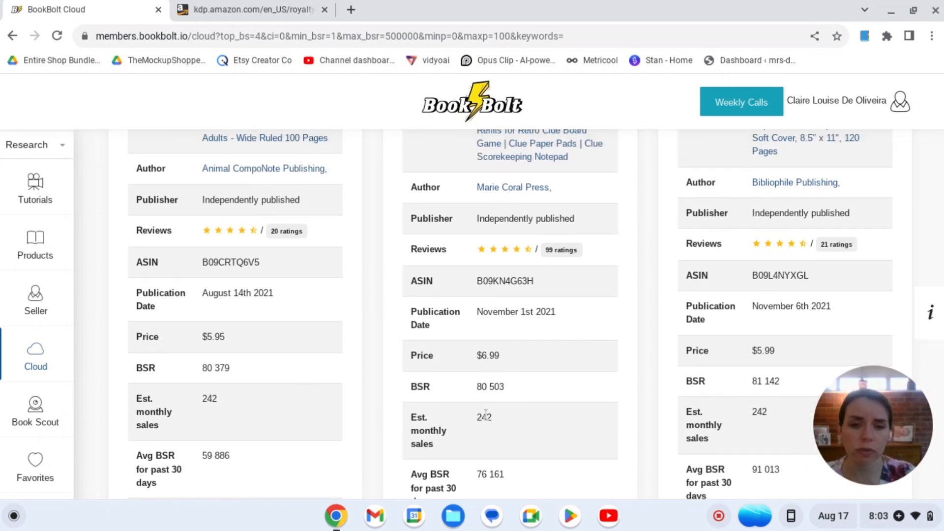
{"action": "scroll", "coordinate": [485, 416], "scroll_direction": "up", "scroll_amount": 8}
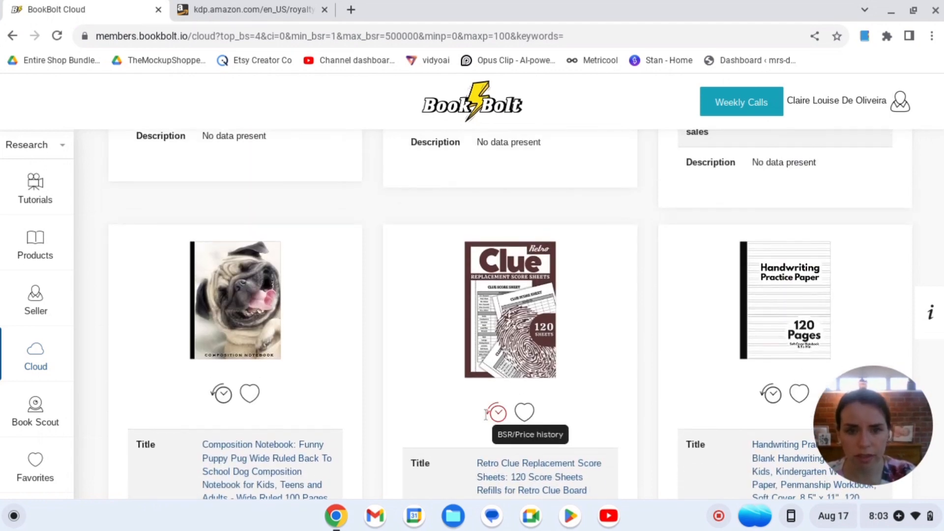
{"action": "scroll", "coordinate": [487, 413], "scroll_direction": "up", "scroll_amount": 9}
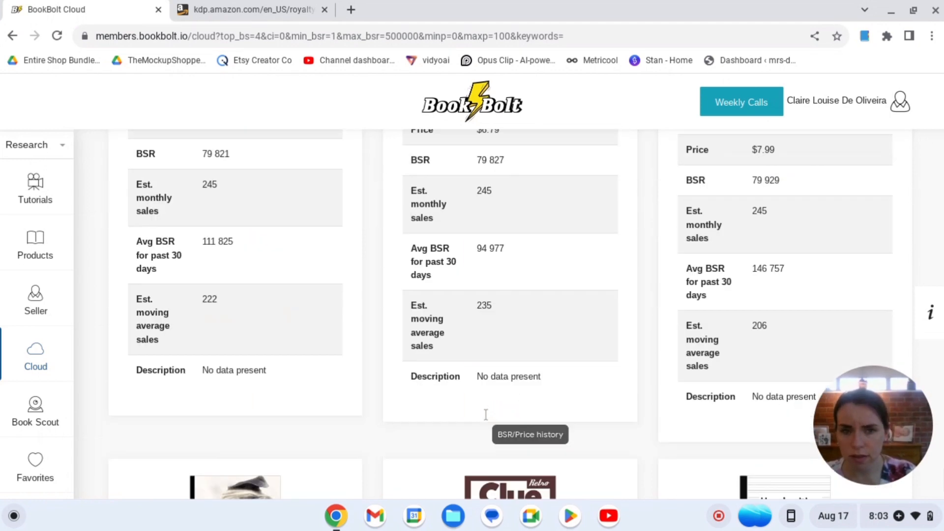
{"action": "scroll", "coordinate": [485, 415], "scroll_direction": "up", "scroll_amount": 4}
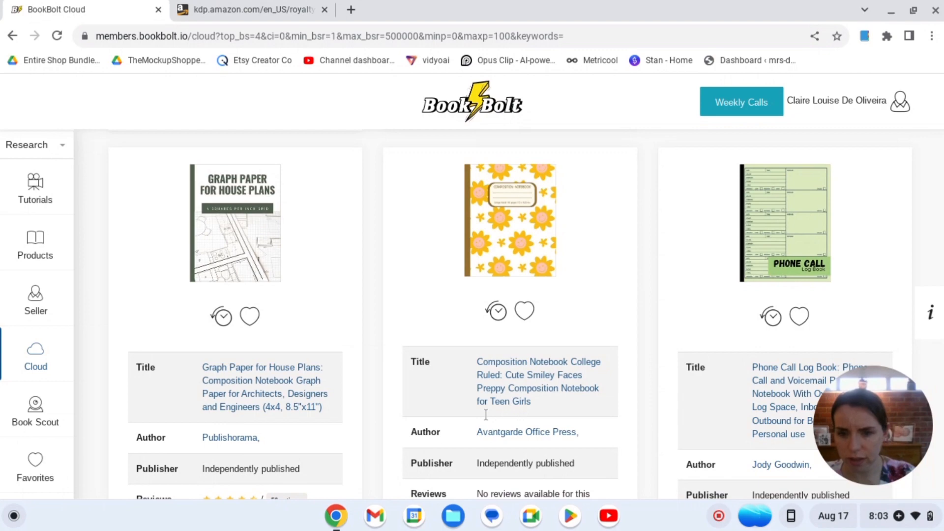
{"action": "scroll", "coordinate": [486, 416], "scroll_direction": "up", "scroll_amount": 20}
{"action": "scroll", "coordinate": [486, 415], "scroll_direction": "up", "scroll_amount": 15}
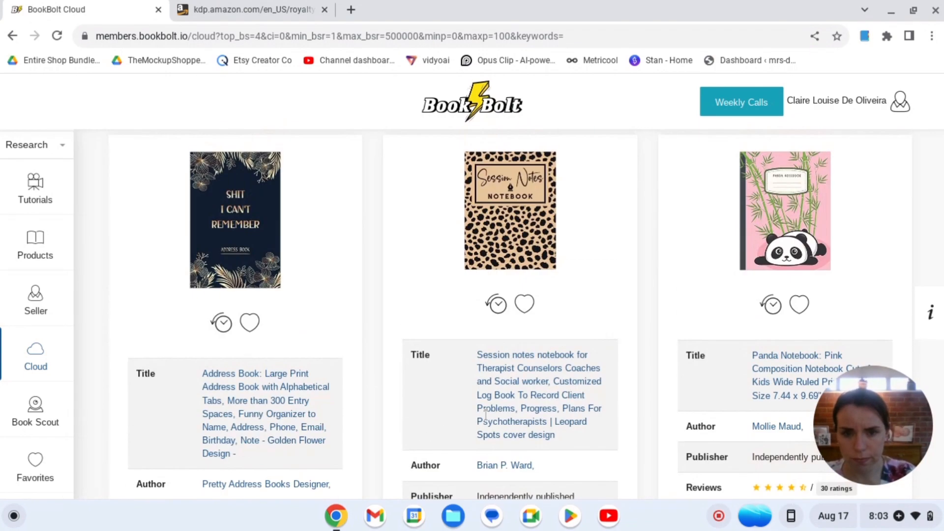
{"action": "scroll", "coordinate": [485, 416], "scroll_direction": "up", "scroll_amount": 15}
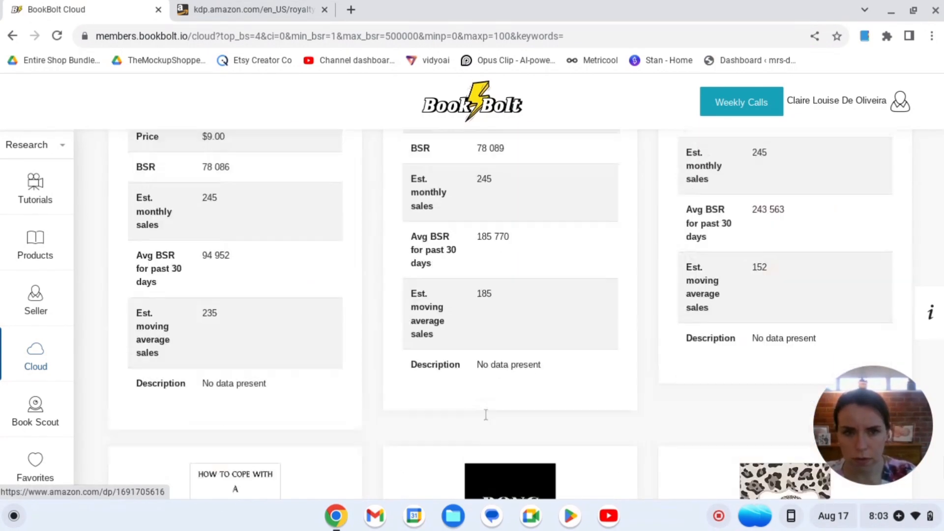
{"action": "scroll", "coordinate": [485, 415], "scroll_direction": "up", "scroll_amount": 10}
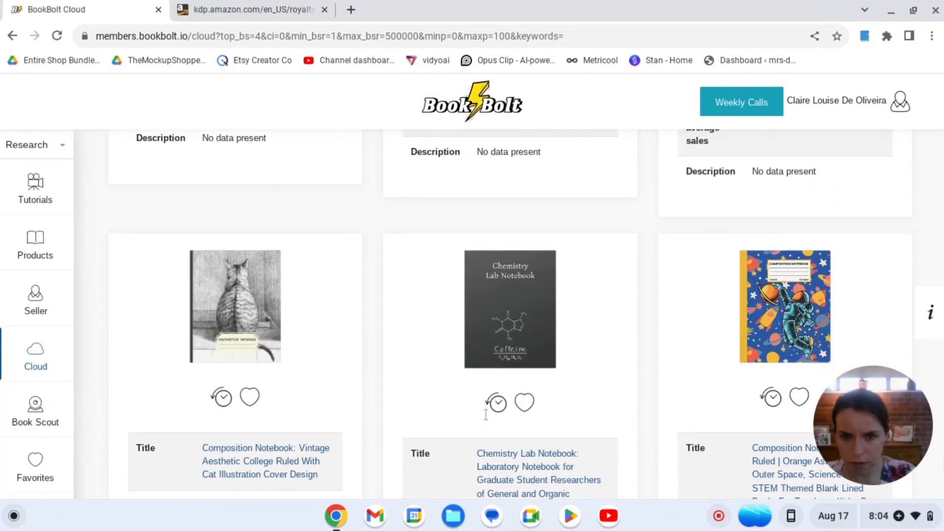
Compare the vintage cat, Chemistry Lab and orange astronaut notebooks by title, reviews, publication date, price, BSR and estimated sales
{"action": "scroll", "coordinate": [486, 415], "scroll_direction": "down", "scroll_amount": 2}
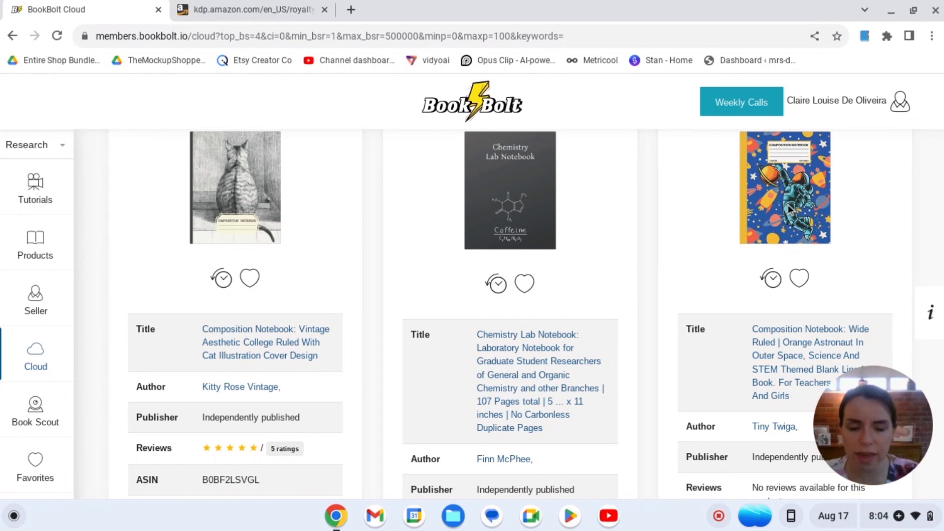
{"action": "scroll", "coordinate": [788, 208], "scroll_direction": "up", "scroll_amount": 1}
{"action": "scroll", "coordinate": [788, 209], "scroll_direction": "down", "scroll_amount": 2}
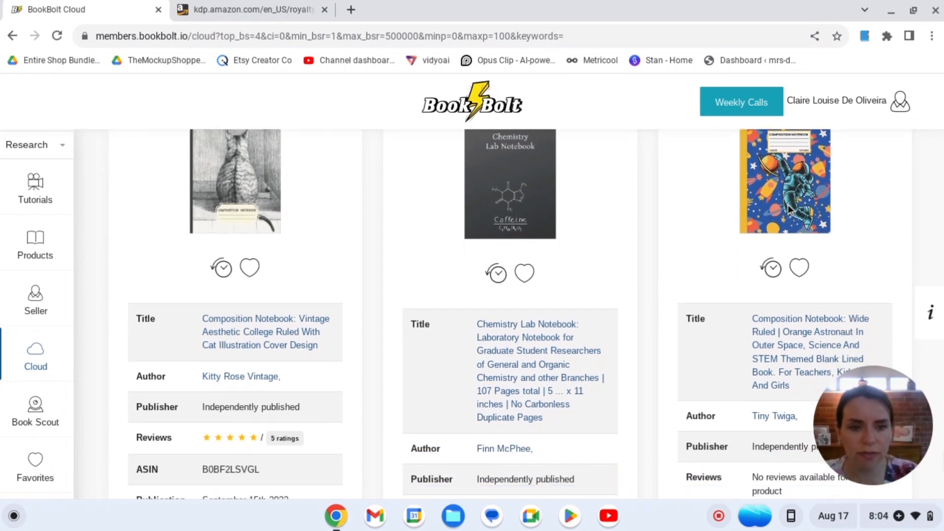
{"action": "scroll", "coordinate": [788, 208], "scroll_direction": "down", "scroll_amount": 4}
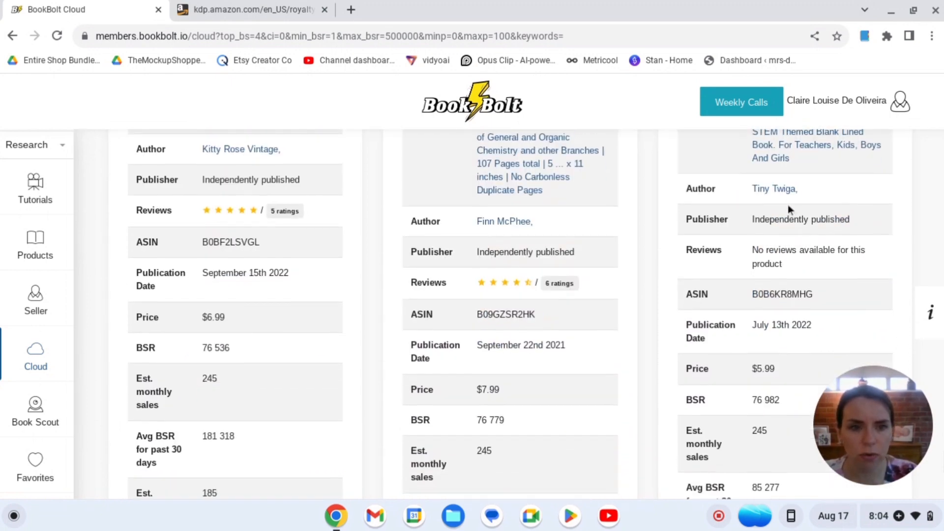
{"action": "scroll", "coordinate": [787, 208], "scroll_direction": "down", "scroll_amount": 3}
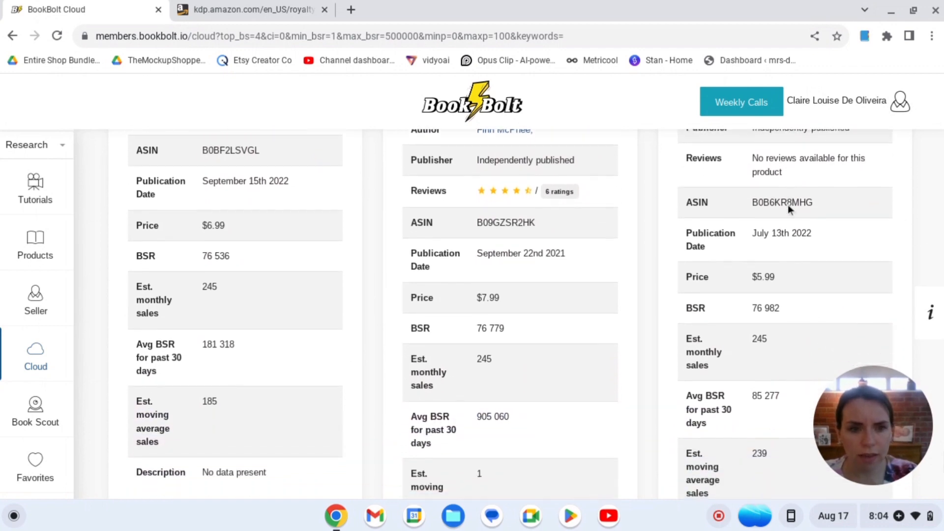
{"action": "scroll", "coordinate": [788, 209], "scroll_direction": "down", "scroll_amount": 1}
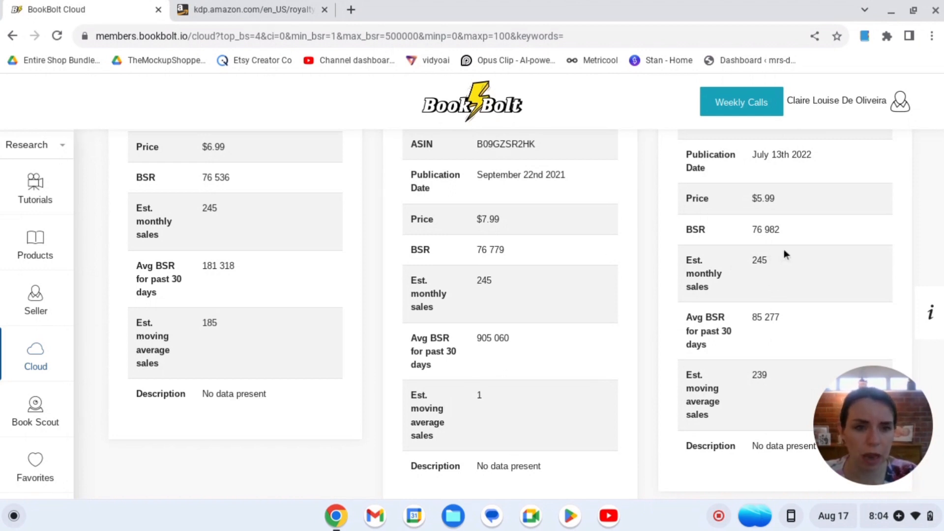
{"action": "scroll", "coordinate": [784, 249], "scroll_direction": "up", "scroll_amount": 10}
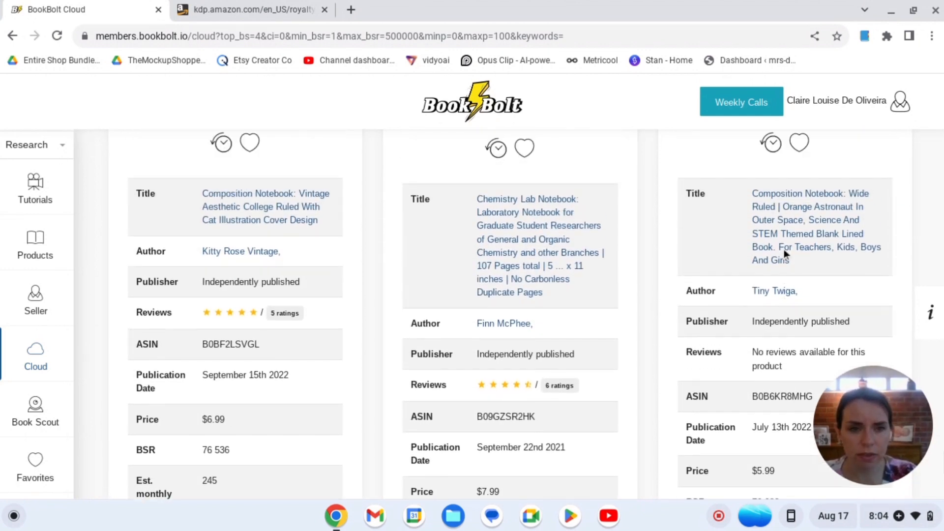
Examine the niches and cover designs of the science, low vision, football, maths graph paper and galaxy notebooks
{"action": "scroll", "coordinate": [784, 248], "scroll_direction": "up", "scroll_amount": 10}
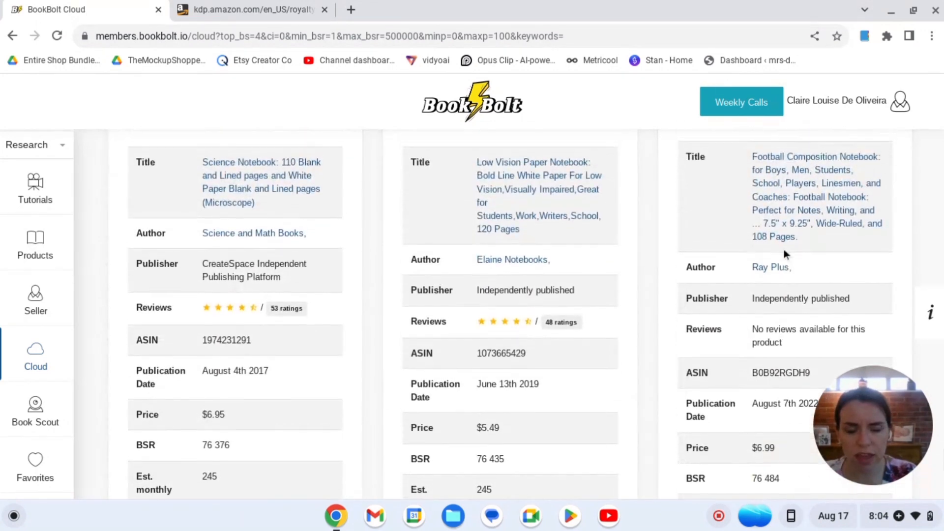
{"action": "scroll", "coordinate": [783, 249], "scroll_direction": "up", "scroll_amount": 4}
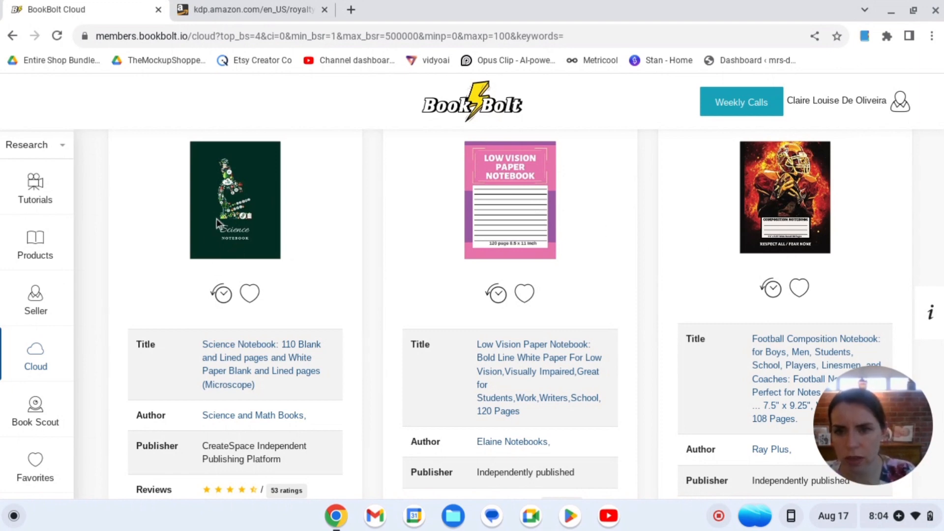
{"action": "scroll", "coordinate": [228, 245], "scroll_direction": "up", "scroll_amount": 10}
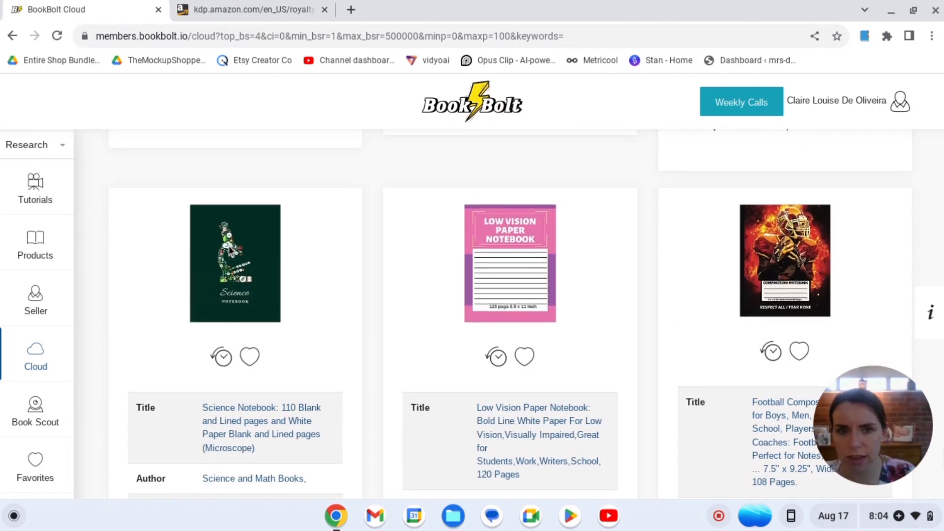
{"action": "scroll", "coordinate": [229, 246], "scroll_direction": "up", "scroll_amount": 7}
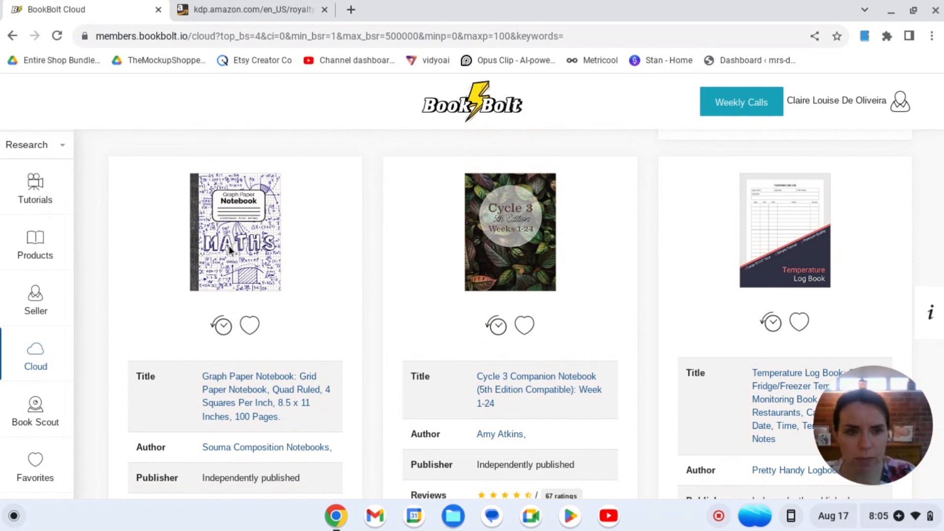
{"action": "scroll", "coordinate": [228, 246], "scroll_direction": "up", "scroll_amount": 14}
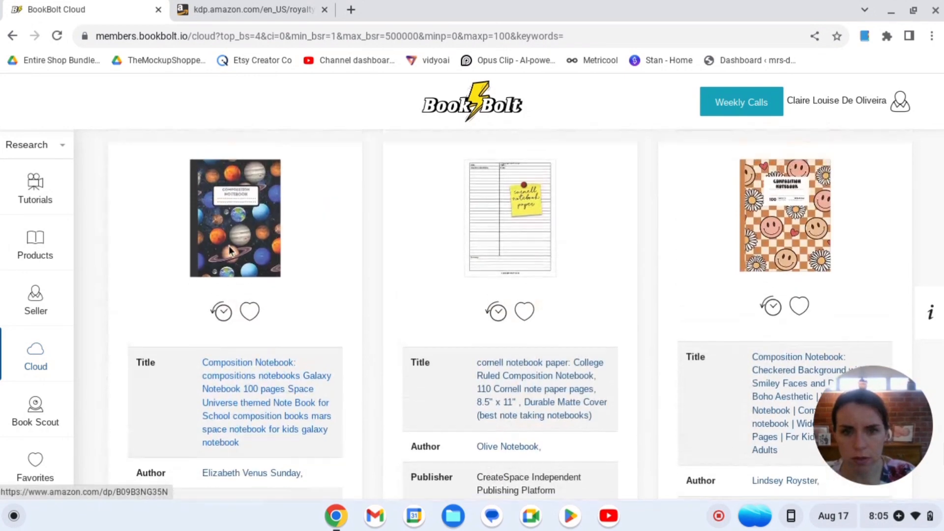
{"action": "scroll", "coordinate": [228, 245], "scroll_direction": "up", "scroll_amount": 1}
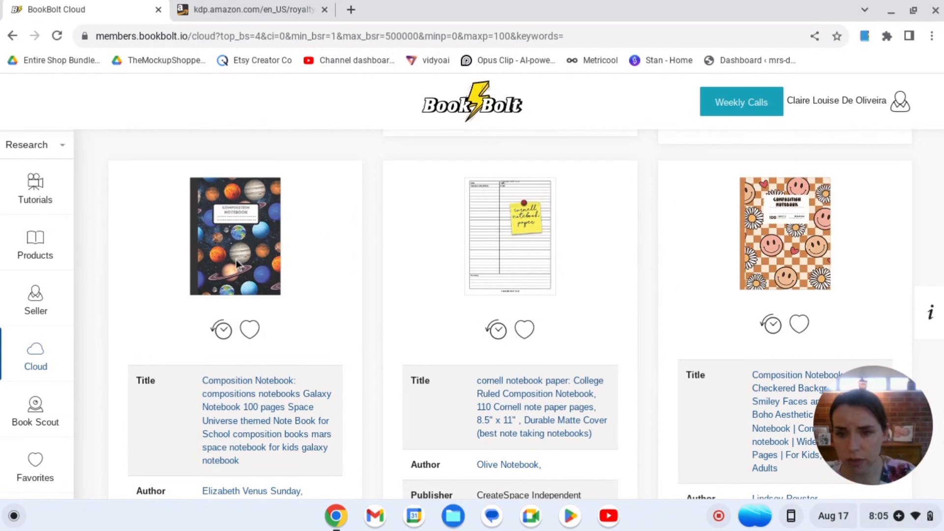
{"action": "scroll", "coordinate": [247, 309], "scroll_direction": "up", "scroll_amount": 10}
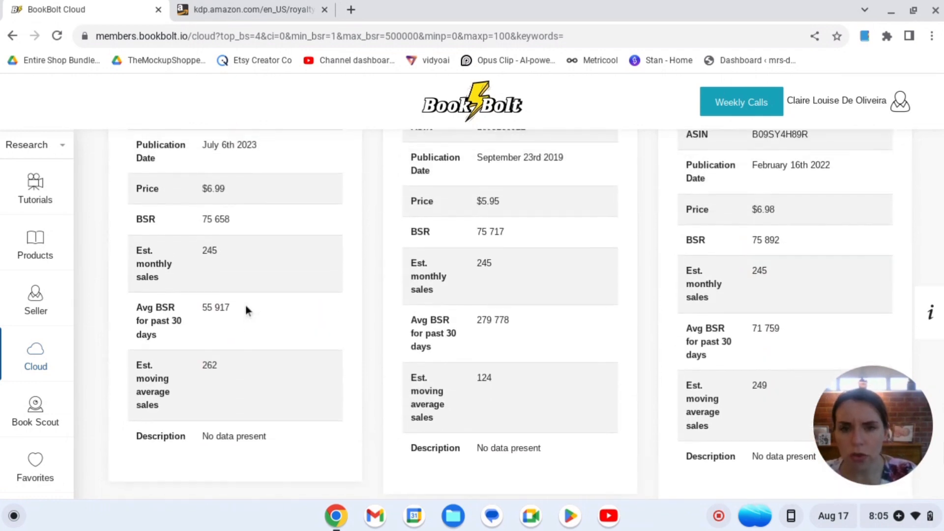
Browse the higher-ranked listings for cover ideas, including the cactus, outer space, blue graph paper, Korean practice and floral notebooks
{"action": "scroll", "coordinate": [246, 305], "scroll_direction": "up", "scroll_amount": 5}
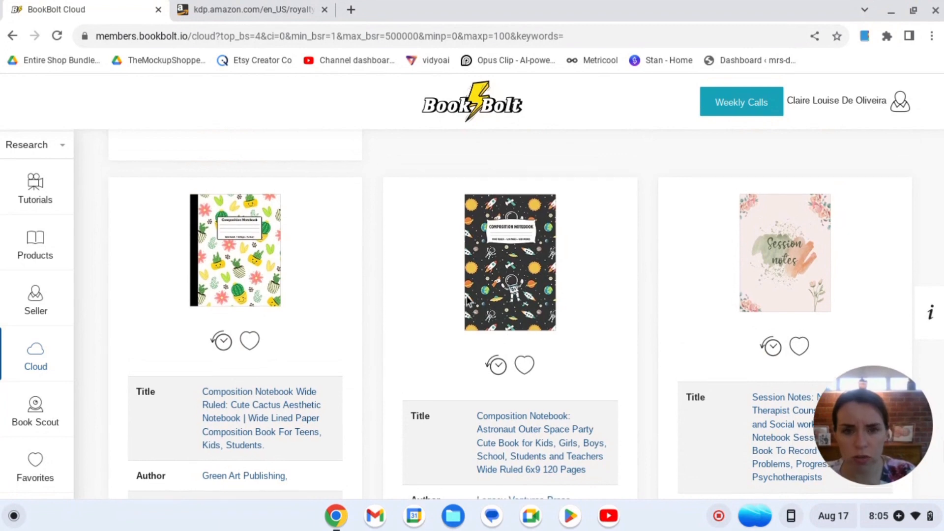
{"action": "scroll", "coordinate": [466, 300], "scroll_direction": "up", "scroll_amount": 10}
{"action": "scroll", "coordinate": [466, 296], "scroll_direction": "up", "scroll_amount": 1}
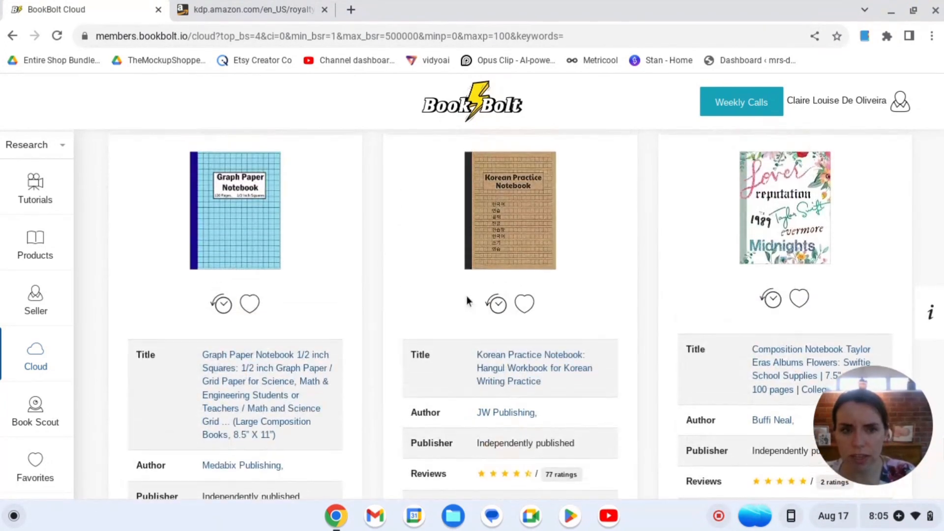
{"action": "scroll", "coordinate": [466, 299], "scroll_direction": "up", "scroll_amount": 3}
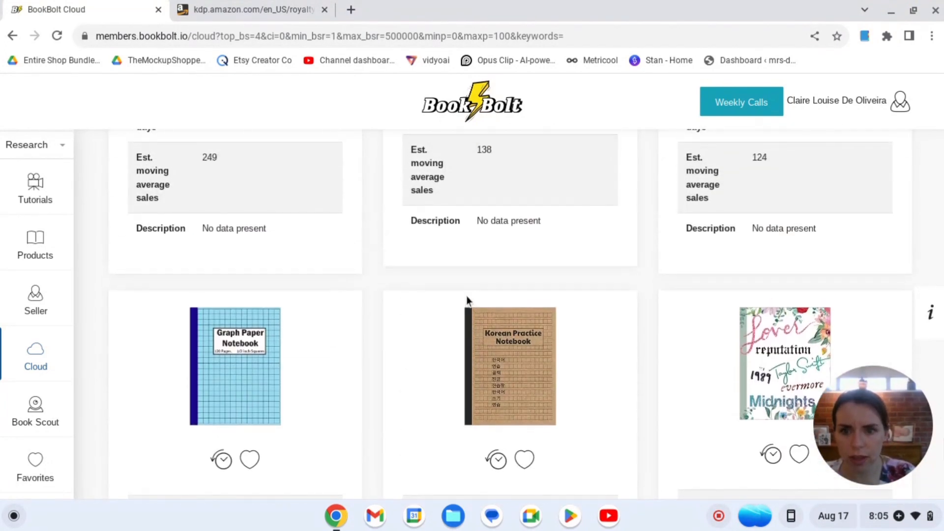
{"action": "scroll", "coordinate": [467, 299], "scroll_direction": "up", "scroll_amount": 10}
{"action": "scroll", "coordinate": [466, 296], "scroll_direction": "up", "scroll_amount": 10}
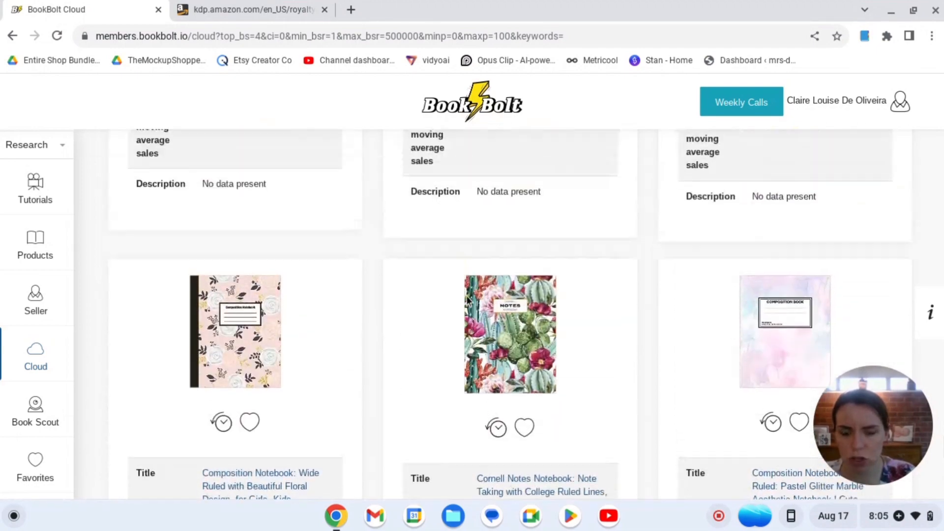
{"action": "scroll", "coordinate": [466, 296], "scroll_direction": "down", "scroll_amount": 20}
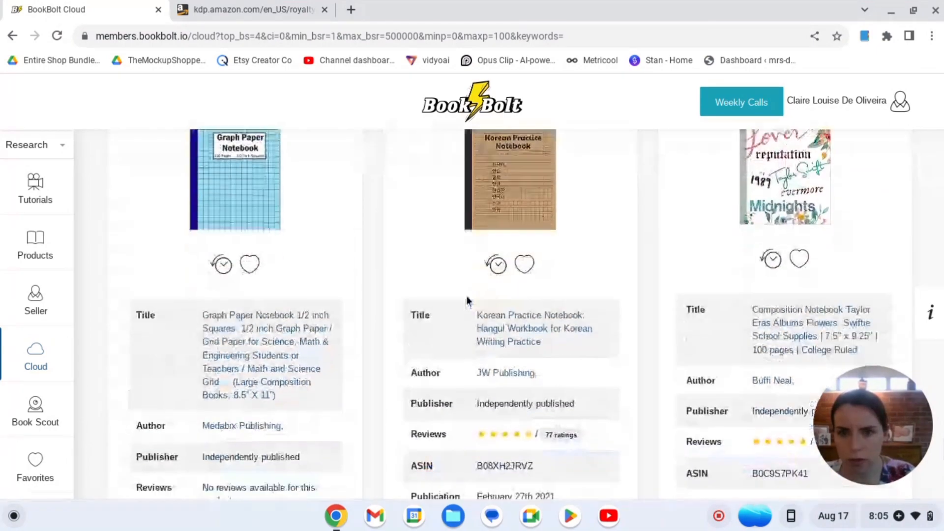
Open Amazon.com in a new browser tab after viewing the remaining Book Bolt sales data
{"action": "scroll", "coordinate": [466, 299], "scroll_direction": "down", "scroll_amount": 5}
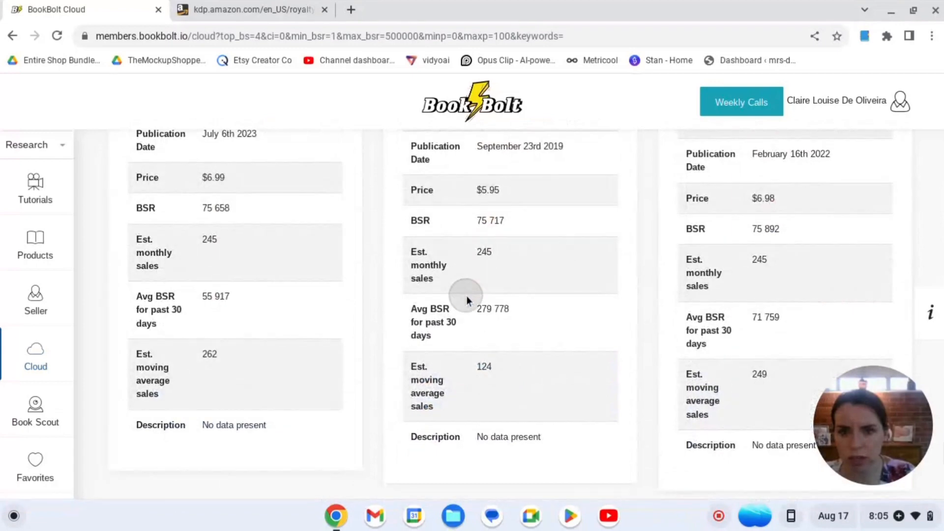
{"action": "scroll", "coordinate": [466, 298], "scroll_direction": "down", "scroll_amount": 4}
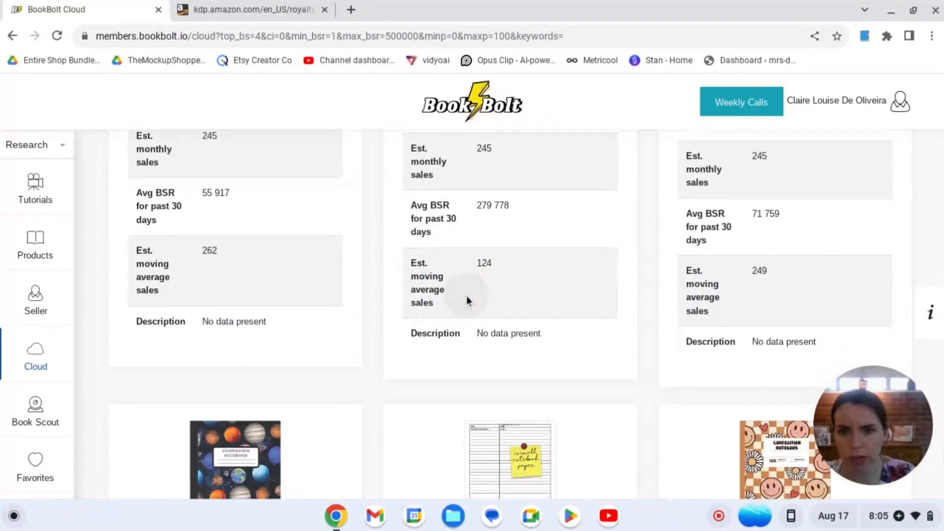
{"action": "left_click", "coordinate": [352, 10]}
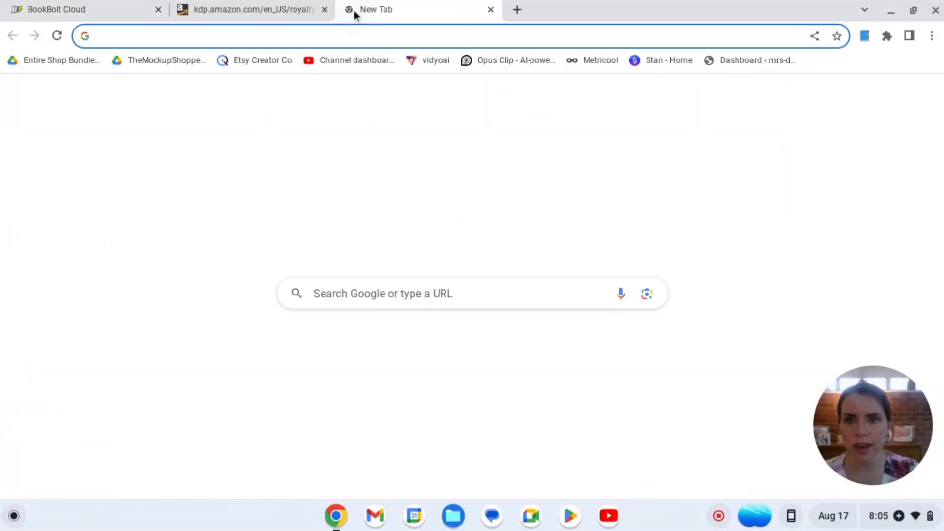
{"action": "type", "text": "amazon.co.uk"}
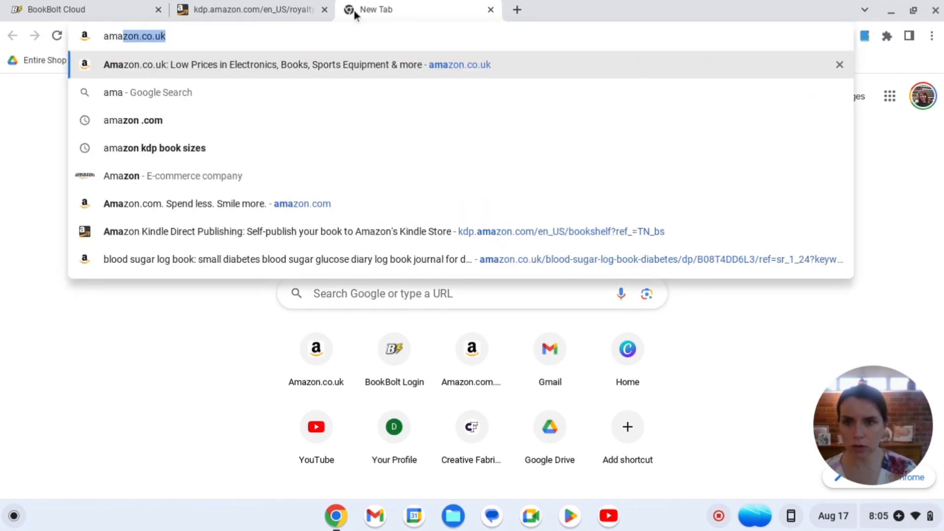
{"action": "key", "text": "Down"}
{"action": "key", "text": "Return"}
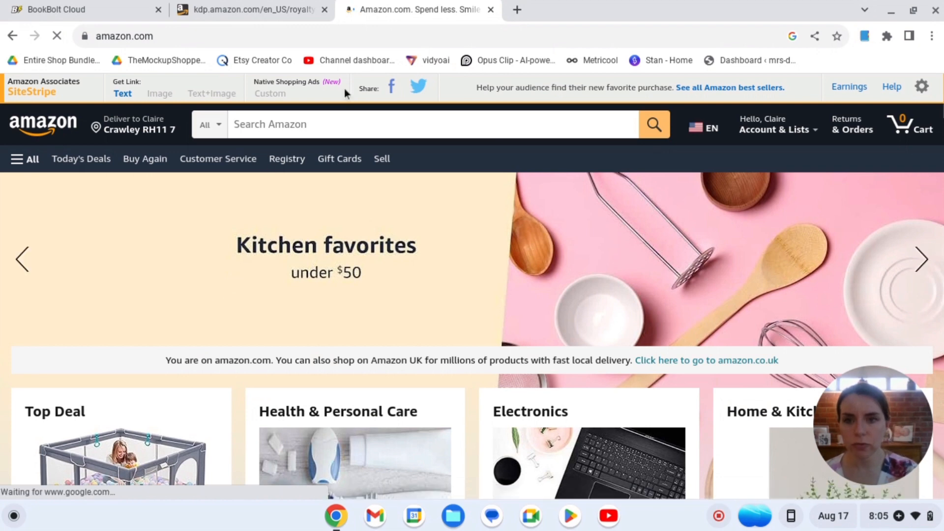
Search Amazon for the suggested phrase "science composition notebook wide ruled"
{"action": "left_click", "coordinate": [325, 121]}
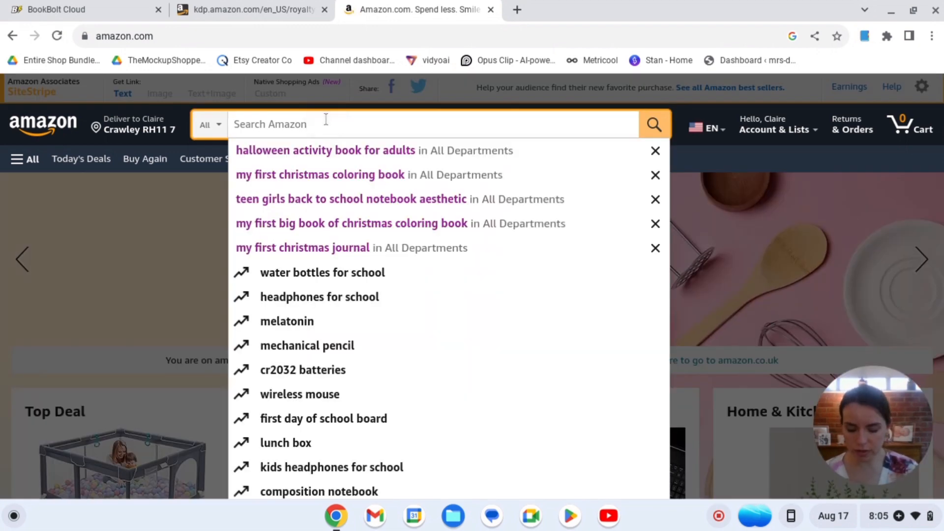
{"action": "type", "text": "scie"}
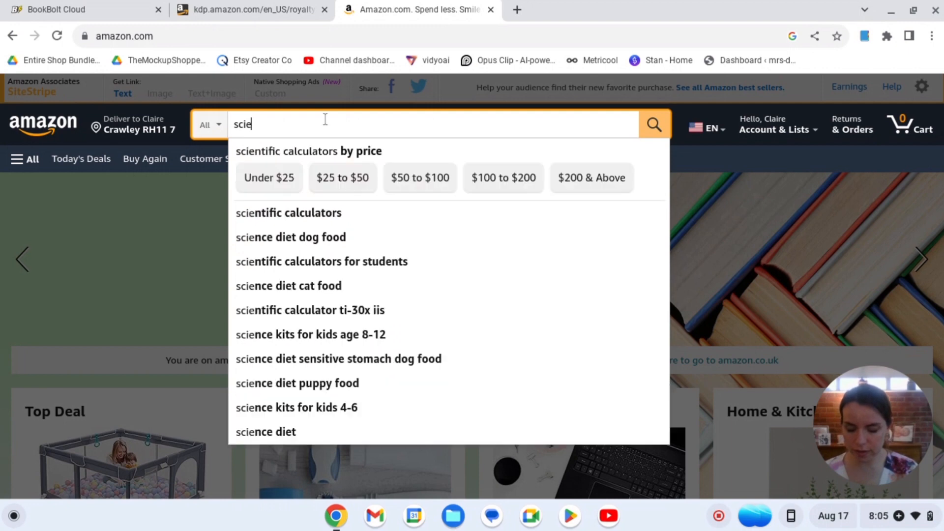
{"action": "type", "text": "nce compo"}
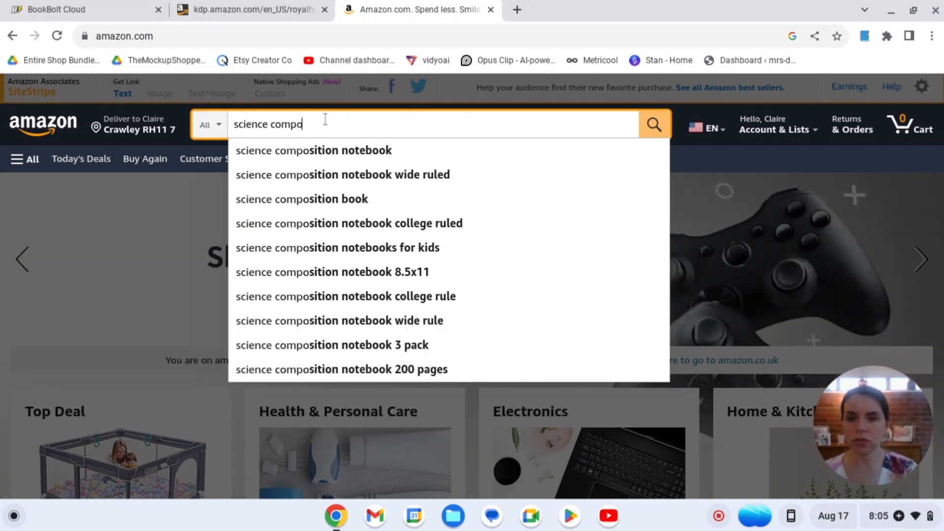
{"action": "key", "text": "Down"}
{"action": "key", "text": "Down"}
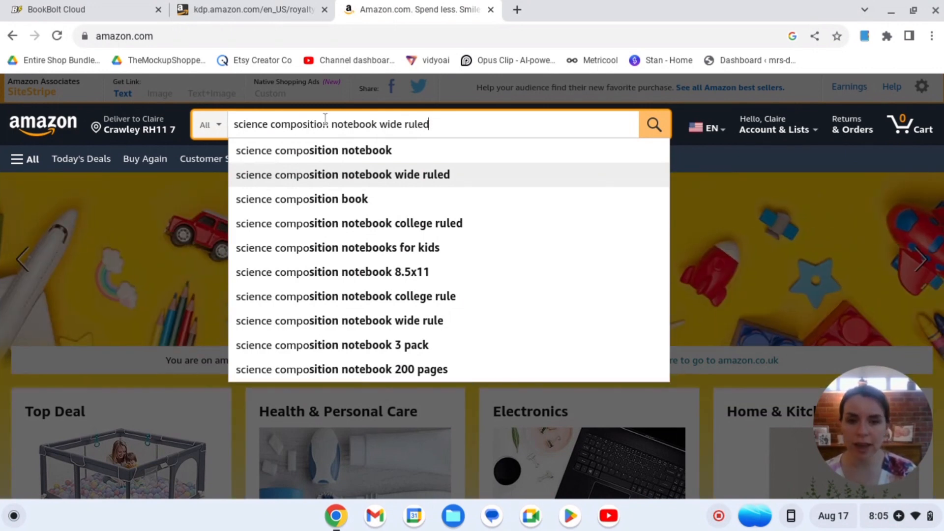
{"action": "key", "text": "Return"}
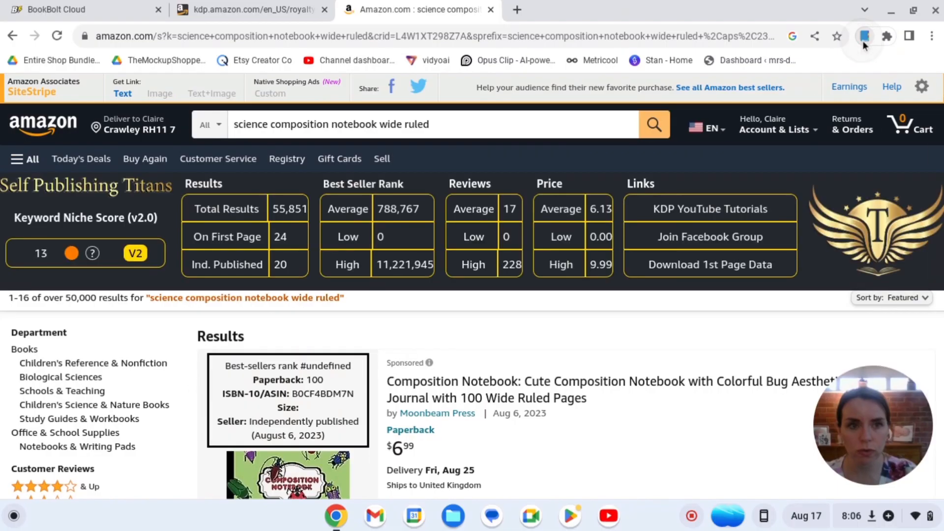
Open the KDP Spy extension and review the Amazon search volumes of keywords related to "science composition notebook wide ruled"
{"action": "left_click", "coordinate": [678, 108]}
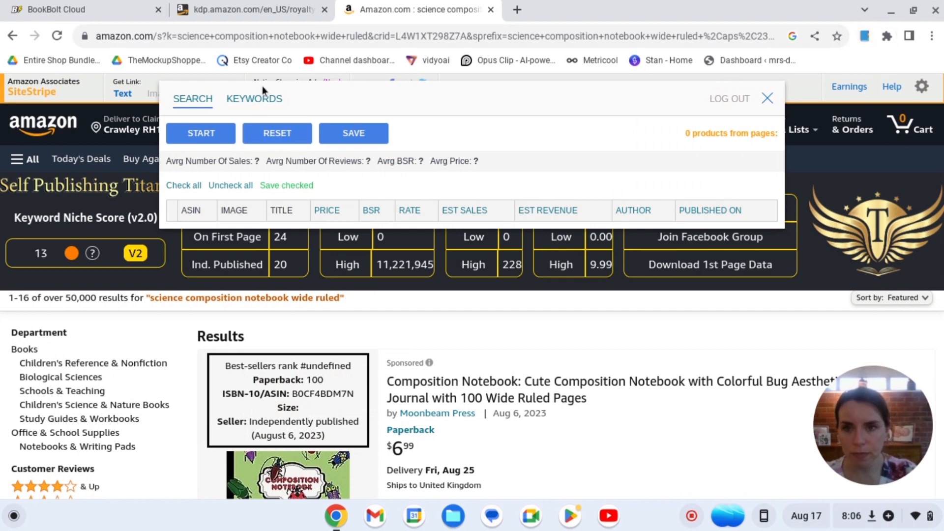
{"action": "left_click", "coordinate": [260, 109]}
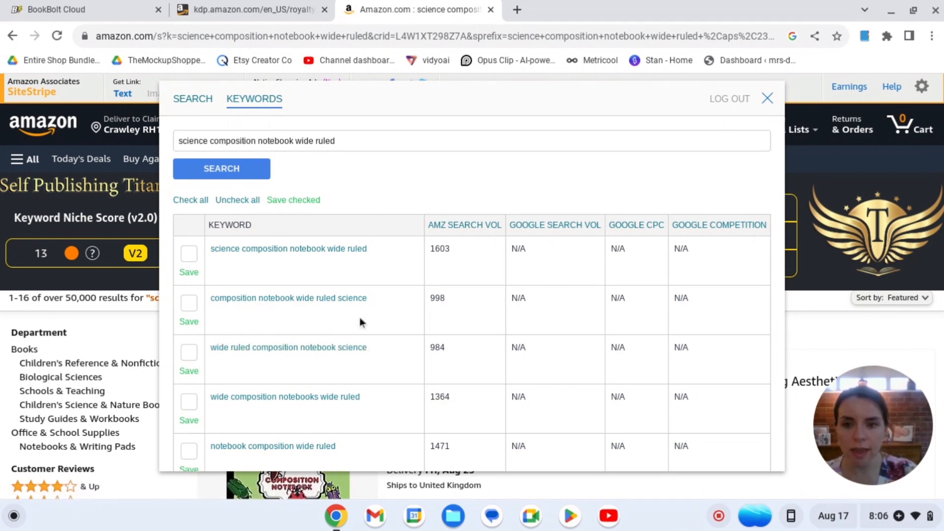
{"action": "scroll", "coordinate": [360, 318], "scroll_direction": "down", "scroll_amount": 5}
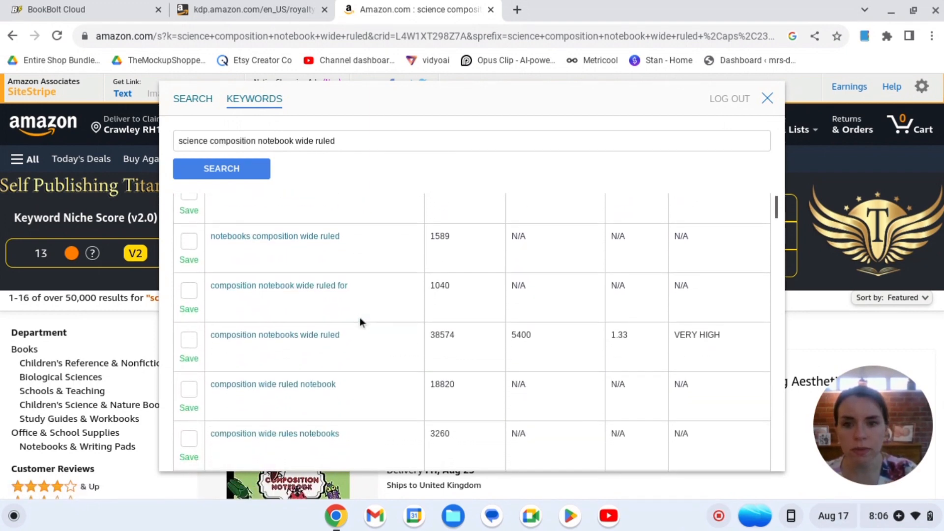
{"action": "scroll", "coordinate": [359, 319], "scroll_direction": "down", "scroll_amount": 4}
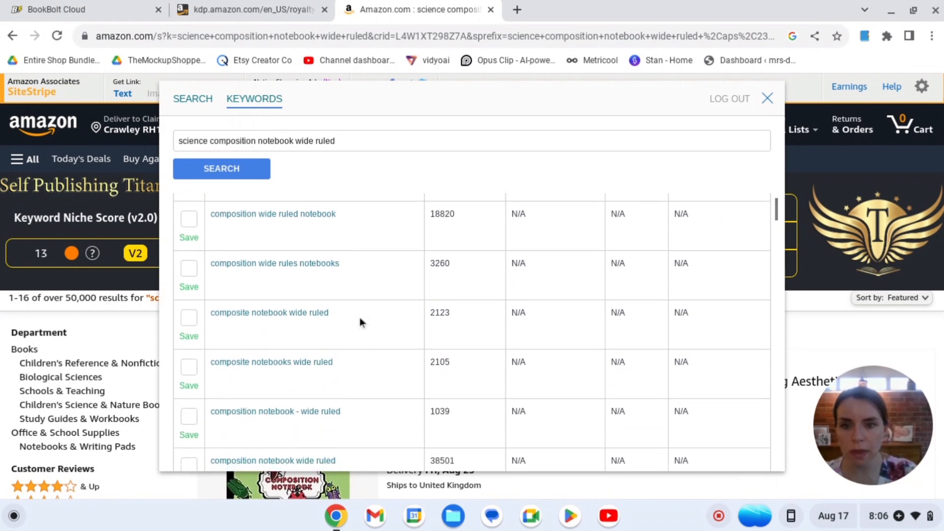
{"action": "scroll", "coordinate": [359, 317], "scroll_direction": "down", "scroll_amount": 6}
{"action": "scroll", "coordinate": [359, 317], "scroll_direction": "down", "scroll_amount": 3}
{"action": "scroll", "coordinate": [359, 317], "scroll_direction": "down", "scroll_amount": 4}
{"action": "scroll", "coordinate": [359, 317], "scroll_direction": "up", "scroll_amount": 13}
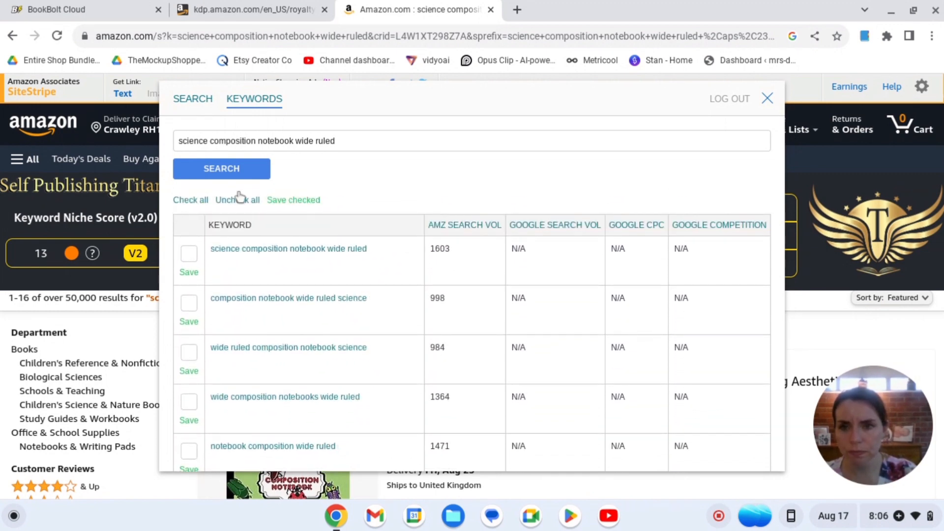
Run KDP Spy's product search to collect sales, BSR and price data for the Amazon results
{"action": "left_click", "coordinate": [195, 101]}
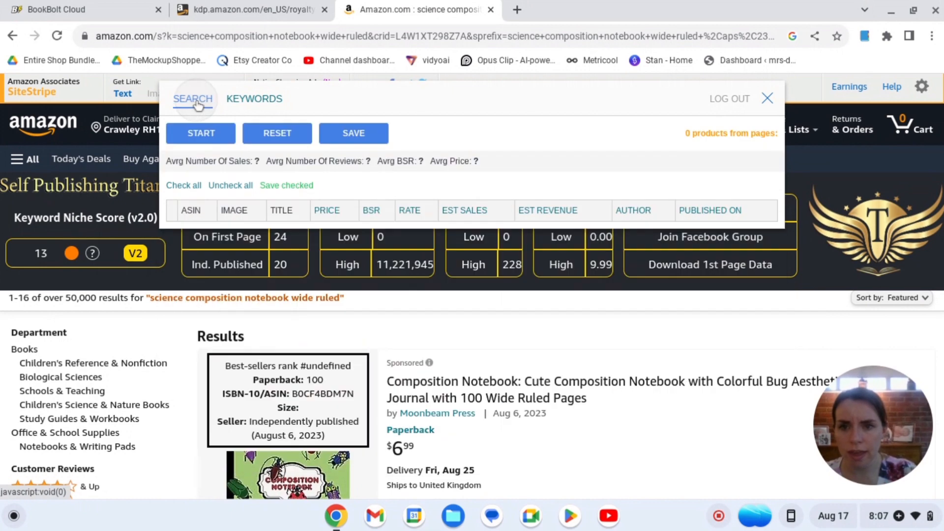
{"action": "left_click", "coordinate": [201, 132]}
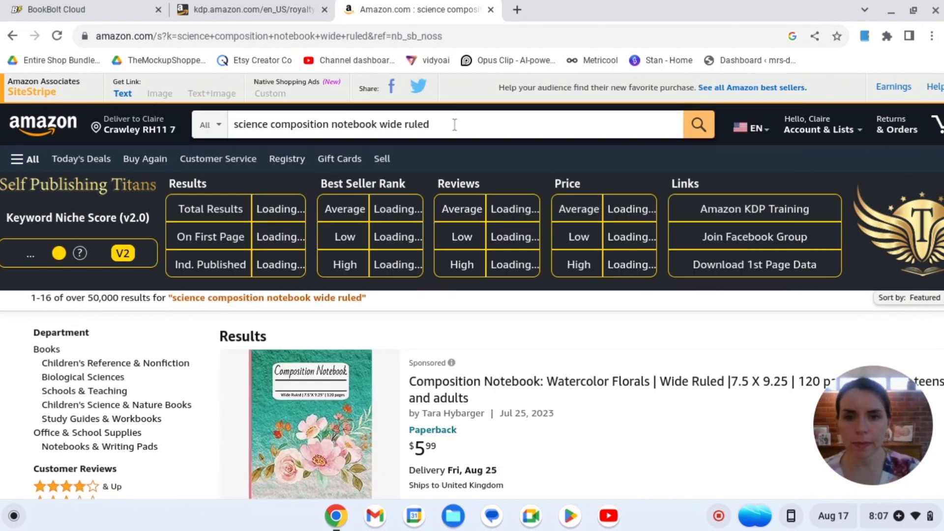
Refine the Amazon search to "science composition notebook wide ruled for teens"
{"action": "left_click", "coordinate": [455, 124]}
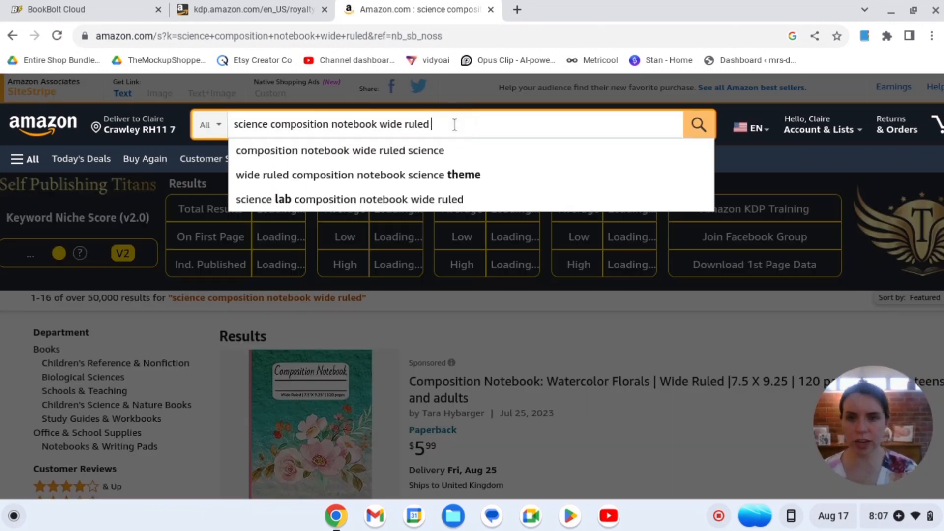
{"action": "type", "text": "for te"}
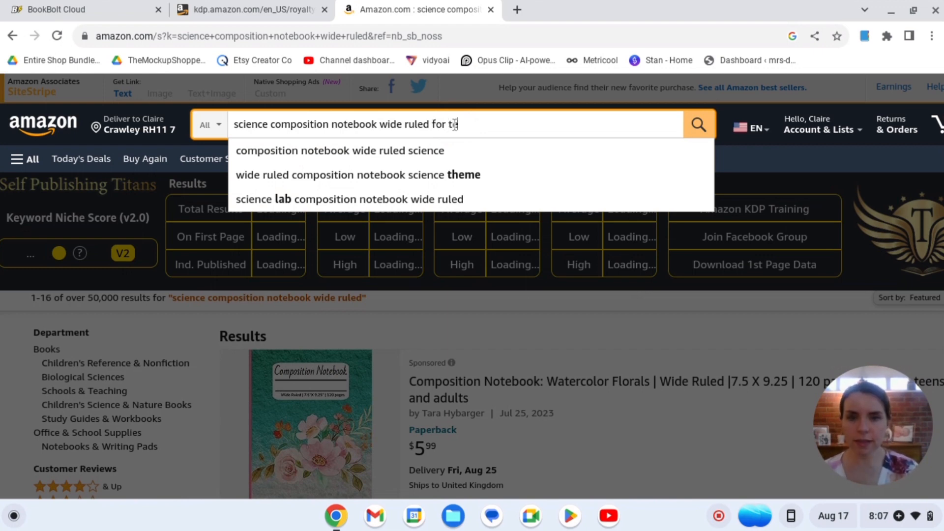
{"action": "type", "text": "ens"}
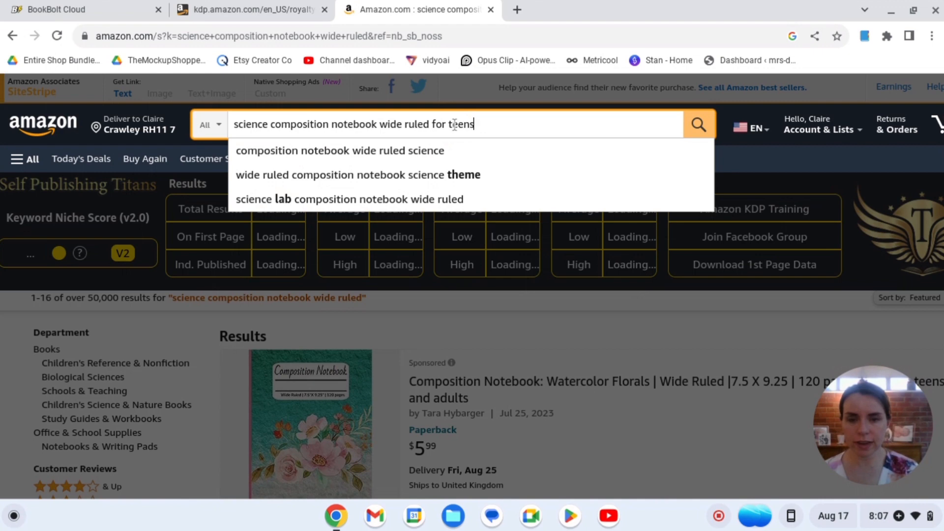
{"action": "key", "text": "Return"}
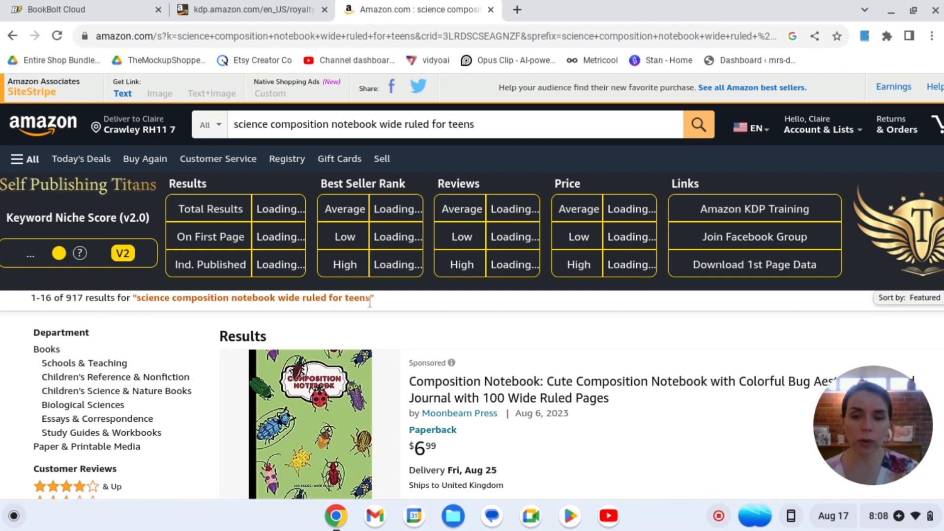
Find the Science Themed Wide Ruled Composition Notebook for teens in the results and open its listing
{"action": "scroll", "coordinate": [370, 302], "scroll_direction": "down", "scroll_amount": 6}
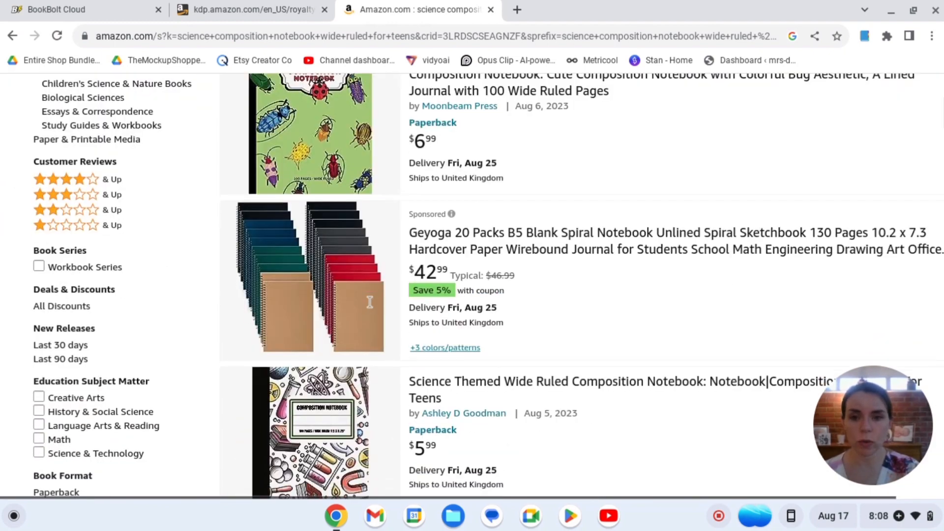
{"action": "scroll", "coordinate": [370, 302], "scroll_direction": "down", "scroll_amount": 4}
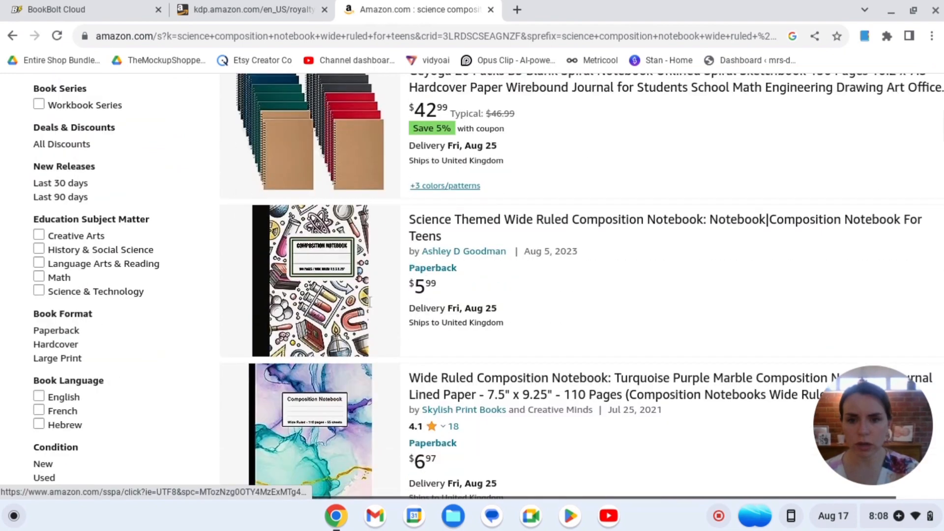
{"action": "scroll", "coordinate": [431, 275], "scroll_direction": "up", "scroll_amount": 8}
{"action": "scroll", "coordinate": [431, 275], "scroll_direction": "down", "scroll_amount": 10}
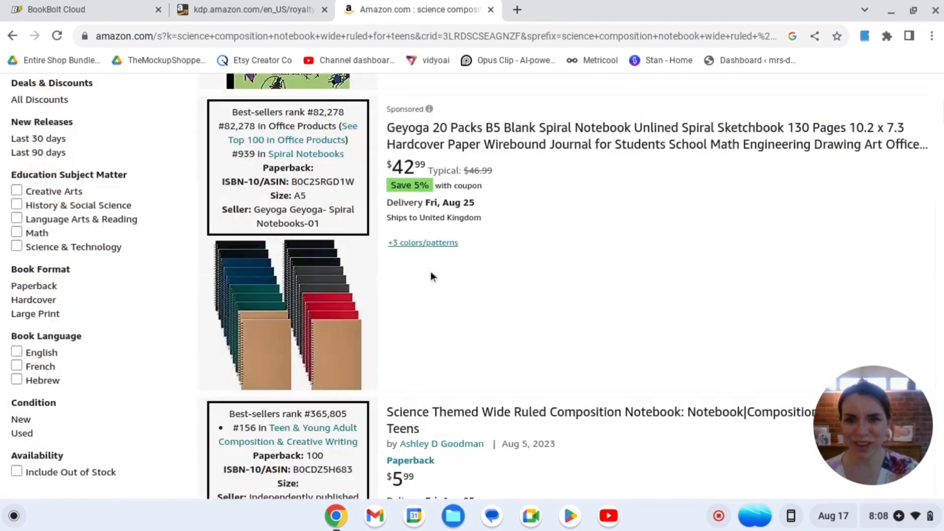
{"action": "left_click", "coordinate": [431, 275]}
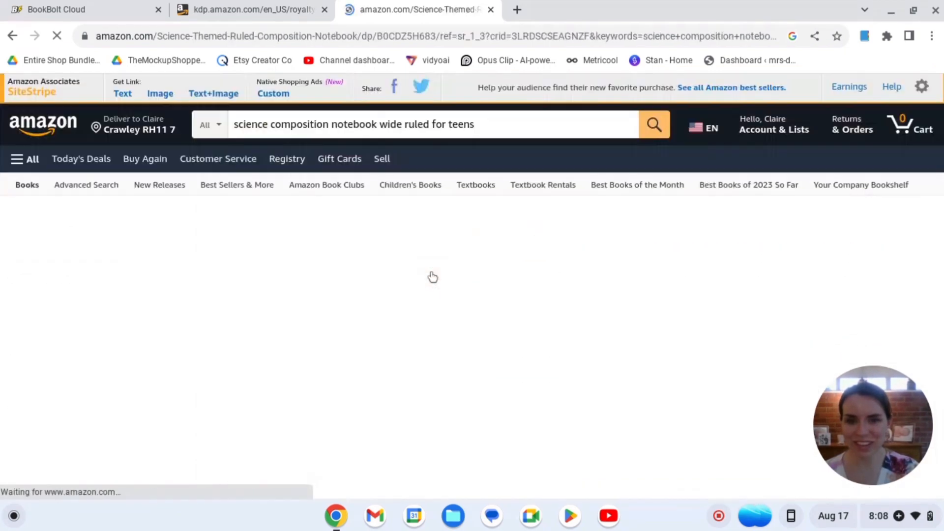
Review the science notebook's cover, description, specifications and product details, and return to the search results
{"action": "scroll", "coordinate": [433, 277], "scroll_direction": "down", "scroll_amount": 2}
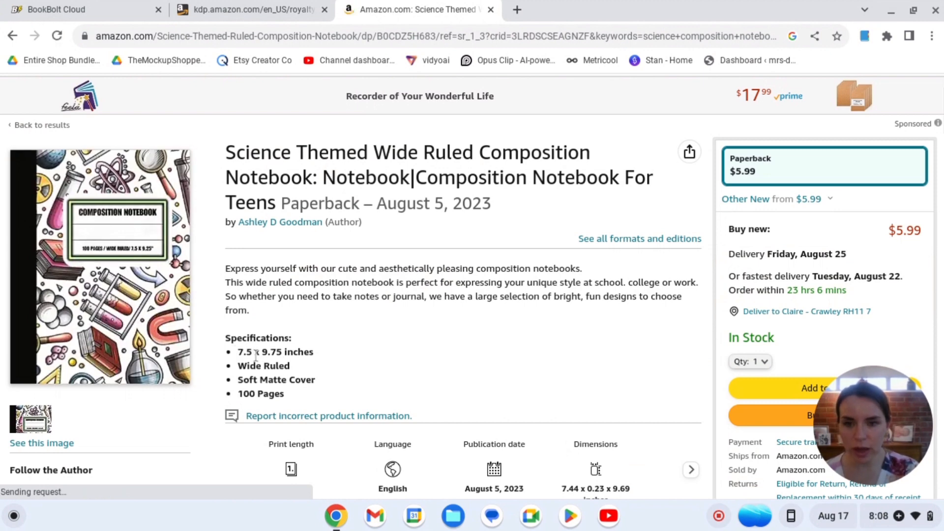
{"action": "scroll", "coordinate": [255, 355], "scroll_direction": "down", "scroll_amount": 2}
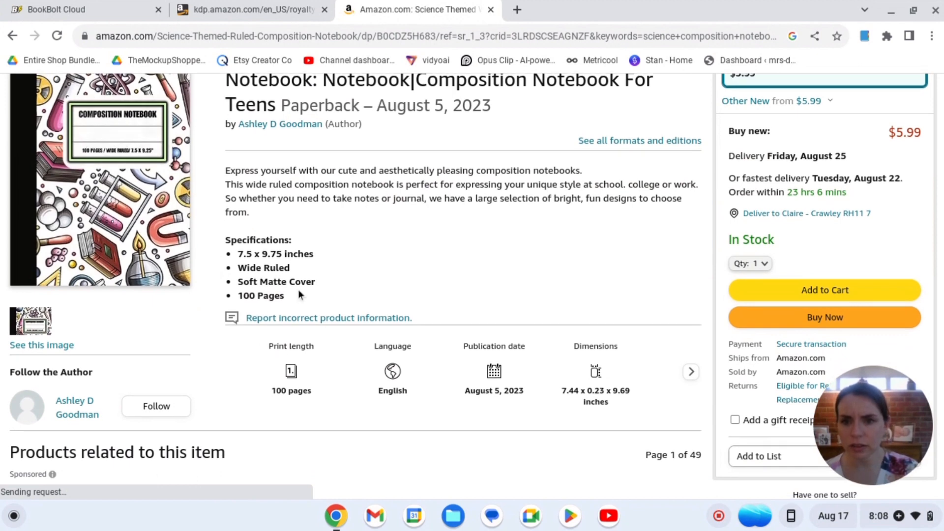
{"action": "left_click", "coordinate": [9, 37]}
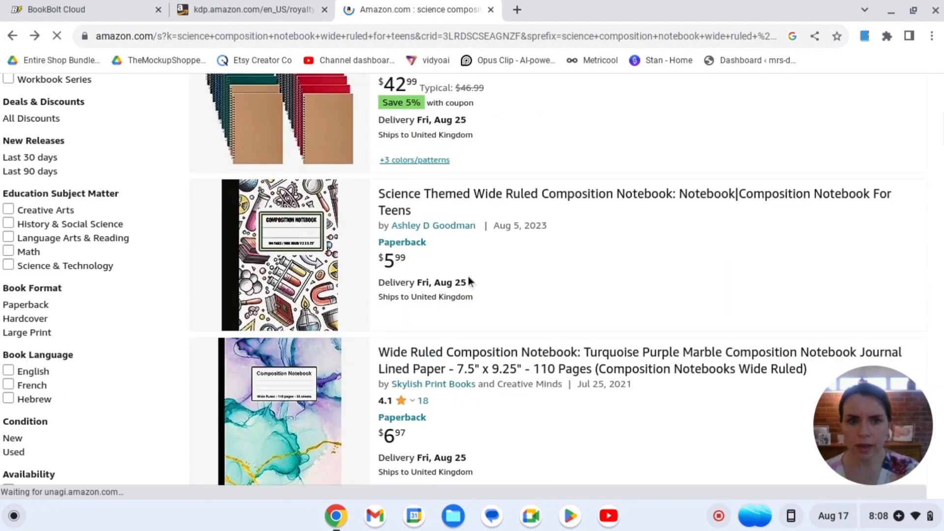
Compare covers, prices and publication dates of the other results, including the DNA helix, vintage flower, rainbow leopard, astronaut and retro daisy notebooks
{"action": "scroll", "coordinate": [471, 281], "scroll_direction": "down", "scroll_amount": 3}
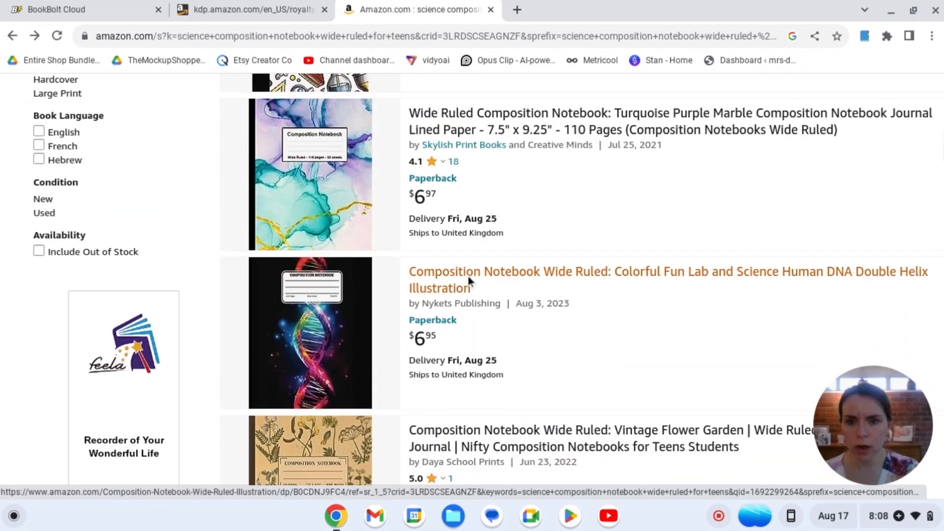
{"action": "scroll", "coordinate": [468, 279], "scroll_direction": "down", "scroll_amount": 2}
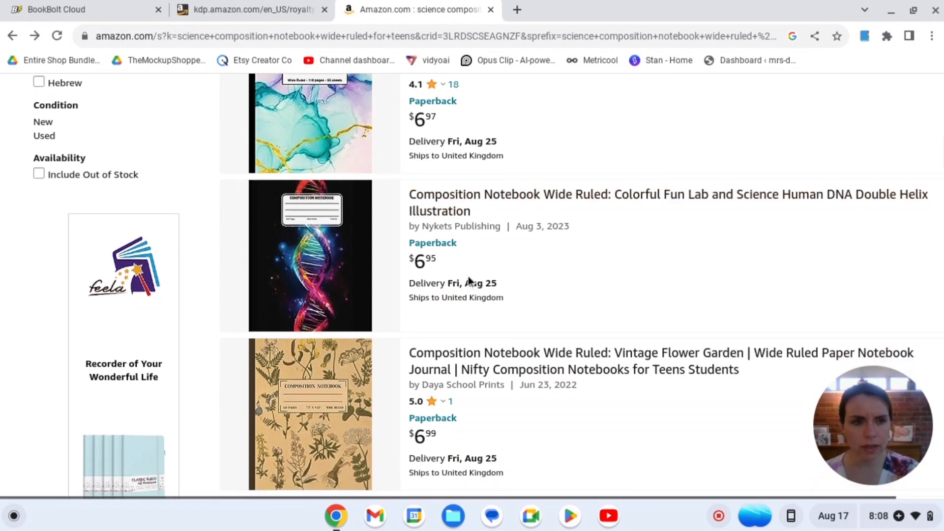
{"action": "scroll", "coordinate": [468, 276], "scroll_direction": "down", "scroll_amount": 4}
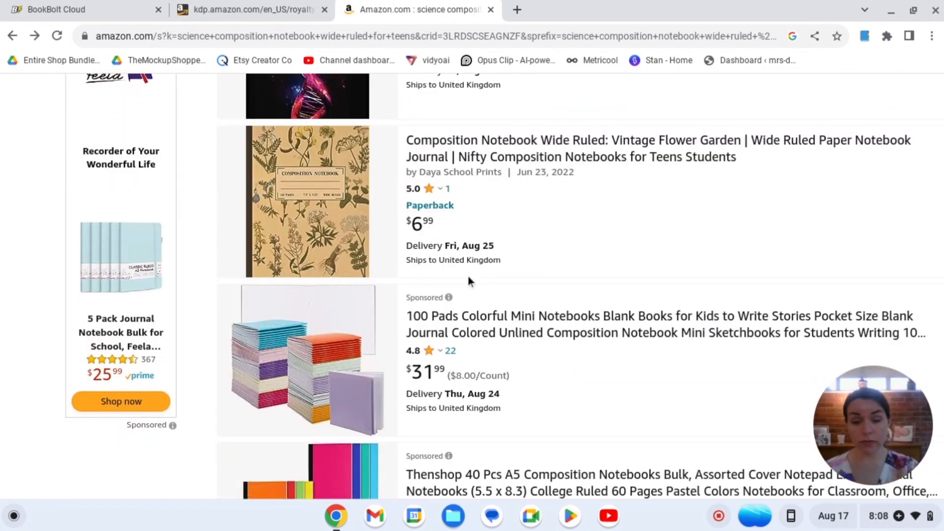
{"action": "scroll", "coordinate": [468, 279], "scroll_direction": "down", "scroll_amount": 7}
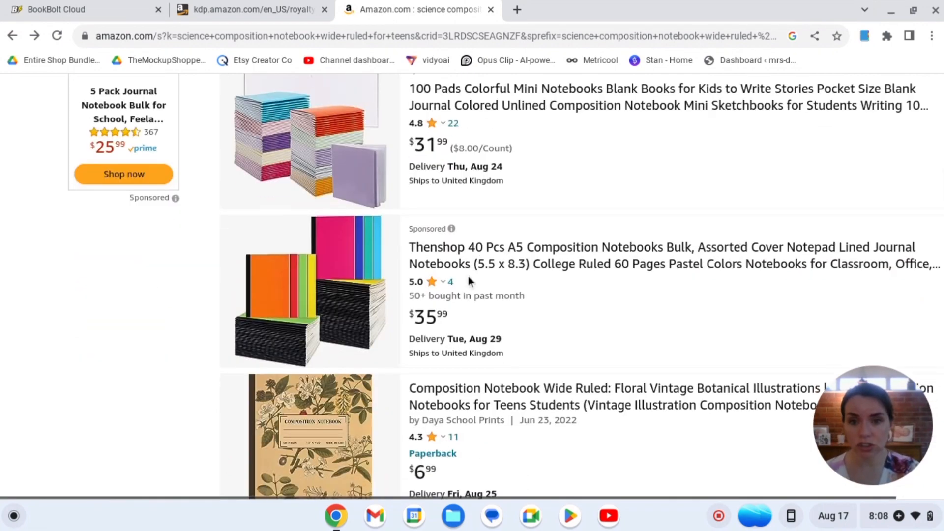
{"action": "scroll", "coordinate": [469, 280], "scroll_direction": "down", "scroll_amount": 7}
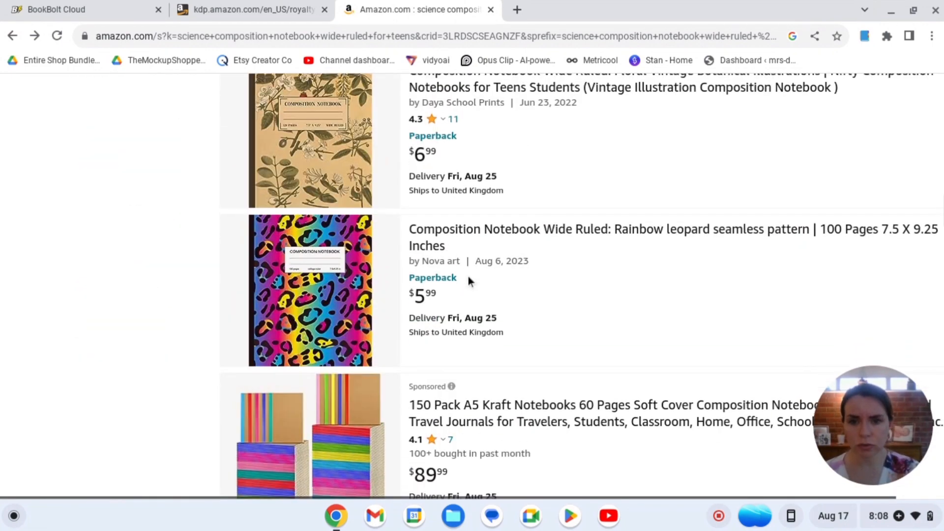
{"action": "scroll", "coordinate": [469, 281], "scroll_direction": "down", "scroll_amount": 7}
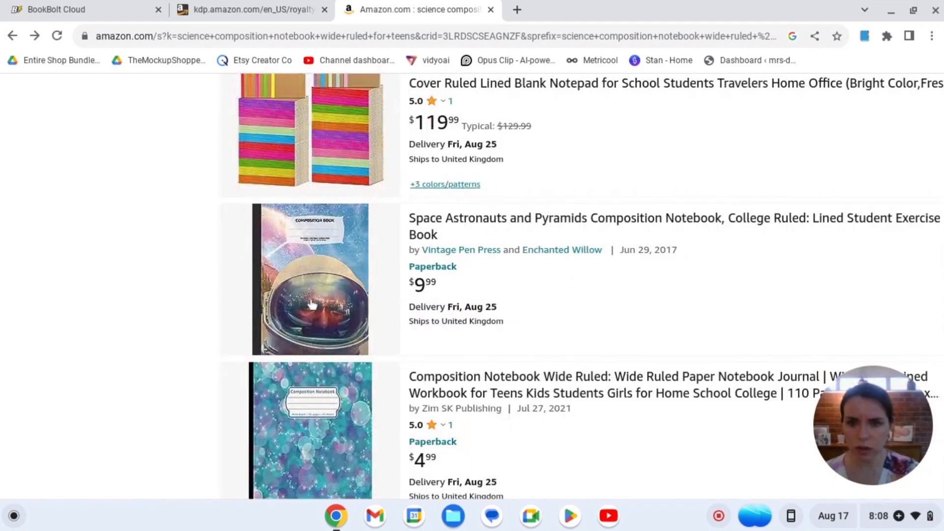
{"action": "scroll", "coordinate": [533, 265], "scroll_direction": "down", "scroll_amount": 14}
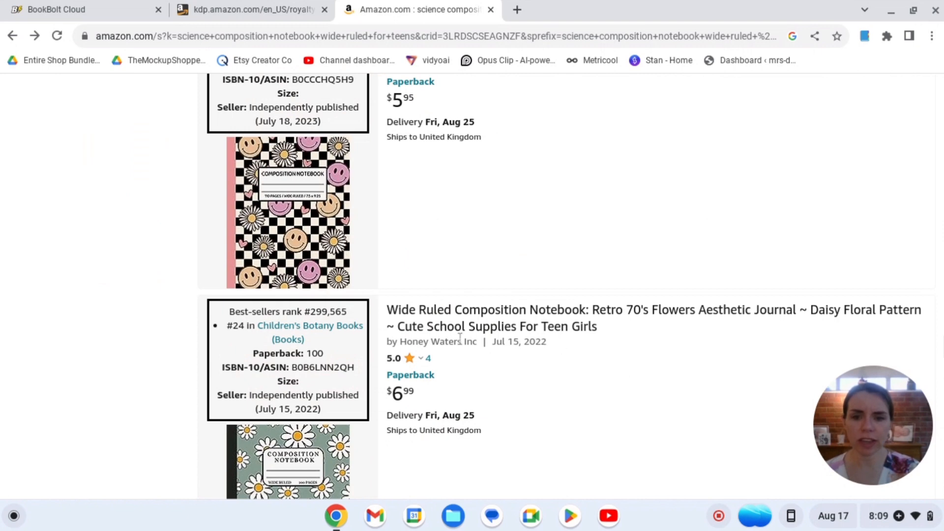
Compare the daisy, unicorn, jellyfish and stars notebooks in the Amazon results and check the search's keyword niche score
{"action": "scroll", "coordinate": [581, 344], "scroll_direction": "down", "scroll_amount": 10}
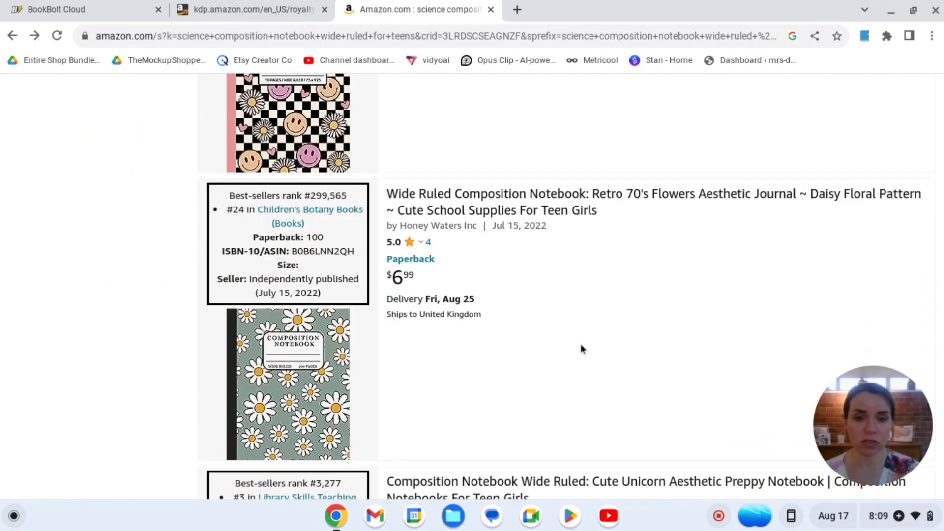
{"action": "scroll", "coordinate": [580, 348], "scroll_direction": "down", "scroll_amount": 4}
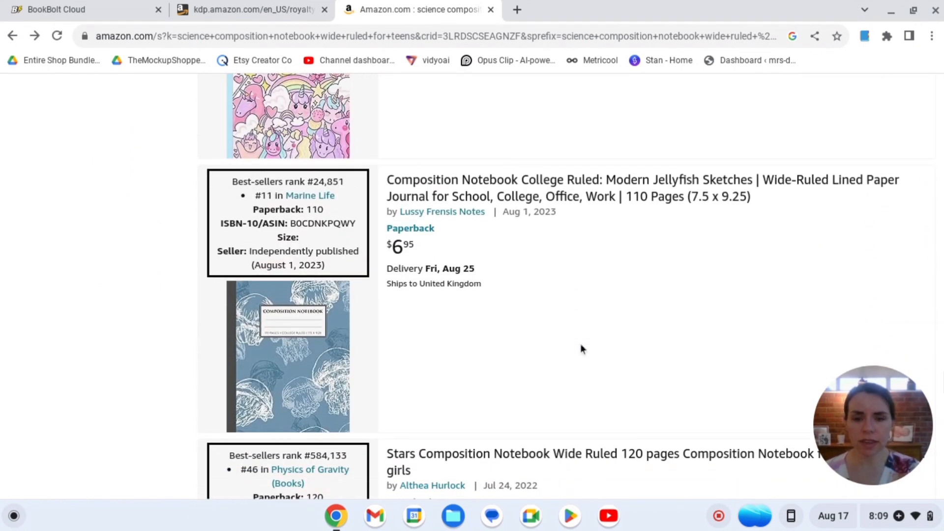
{"action": "scroll", "coordinate": [580, 348], "scroll_direction": "up", "scroll_amount": 4}
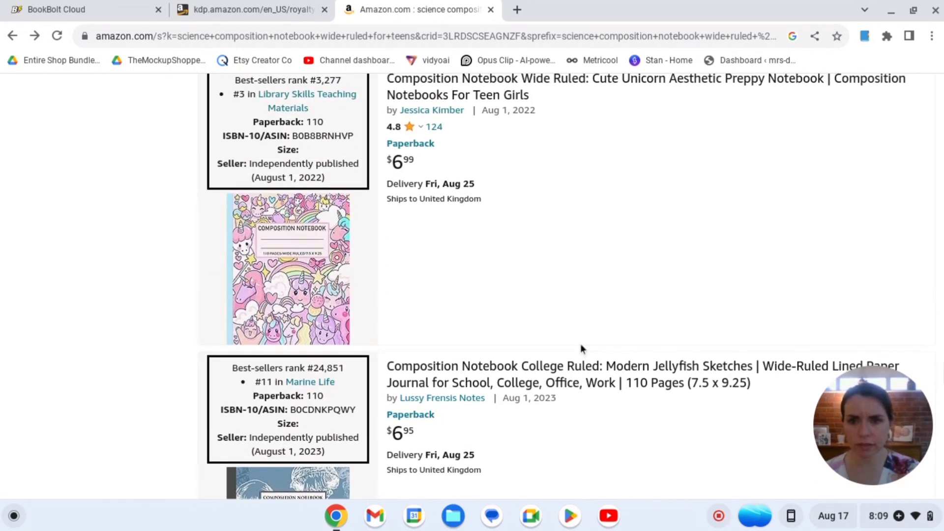
{"action": "scroll", "coordinate": [460, 320], "scroll_direction": "down", "scroll_amount": 5}
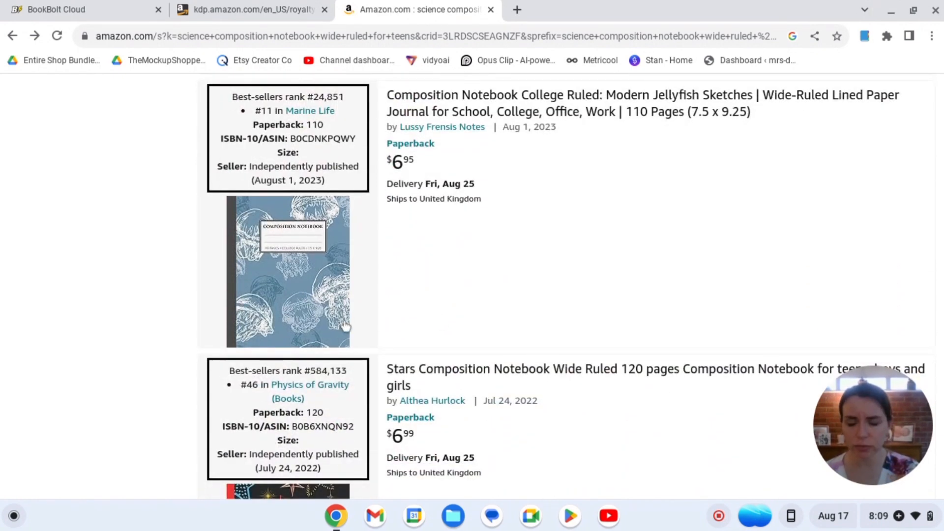
{"action": "scroll", "coordinate": [398, 282], "scroll_direction": "down", "scroll_amount": 20}
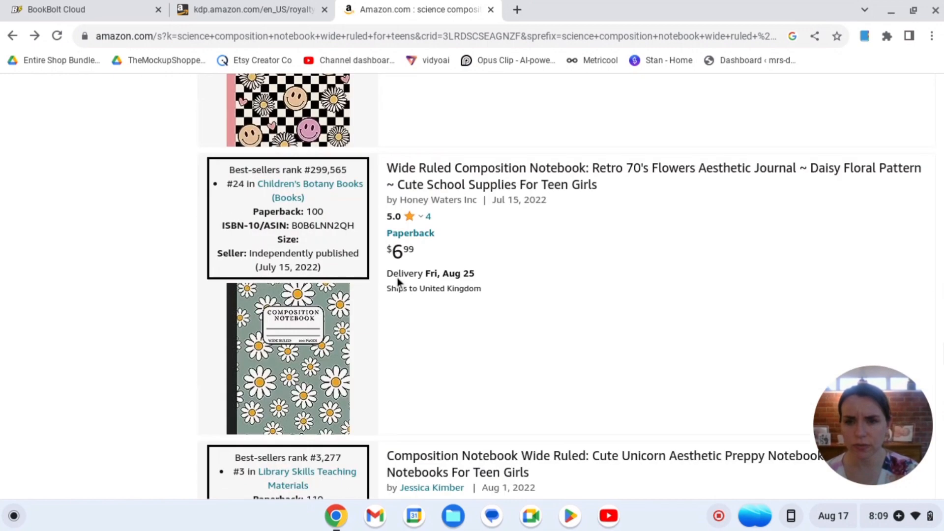
{"action": "scroll", "coordinate": [397, 283], "scroll_direction": "up", "scroll_amount": 8}
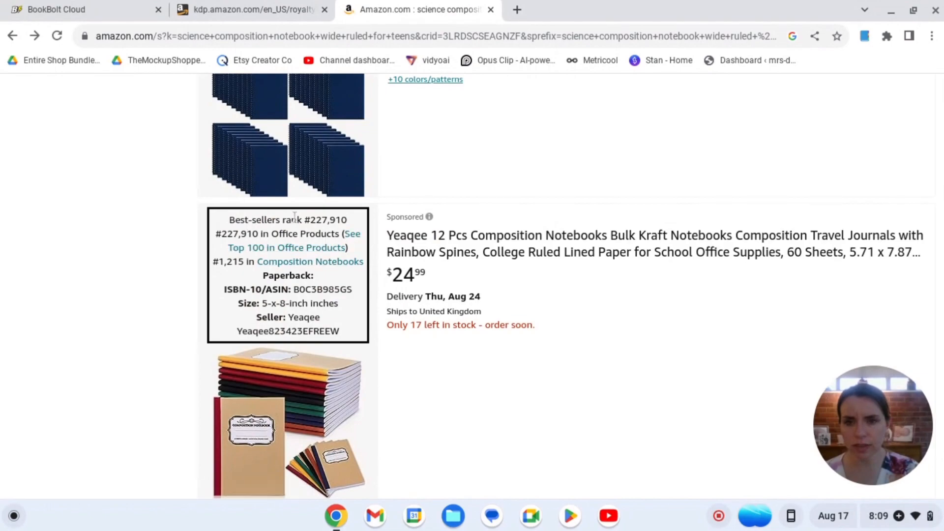
{"action": "scroll", "coordinate": [464, 181], "scroll_direction": "down", "scroll_amount": 10}
{"action": "scroll", "coordinate": [464, 178], "scroll_direction": "up", "scroll_amount": 20}
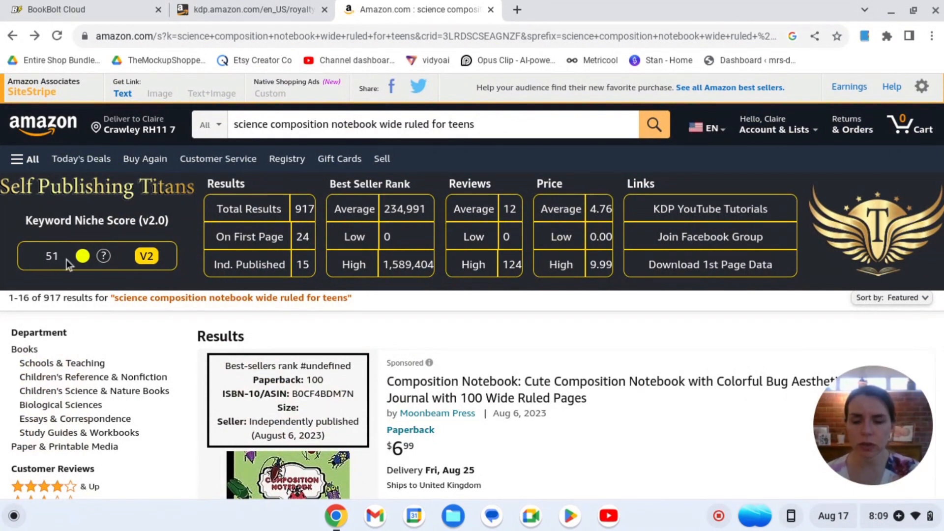
{"action": "mouse_move", "coordinate": [104, 256]}
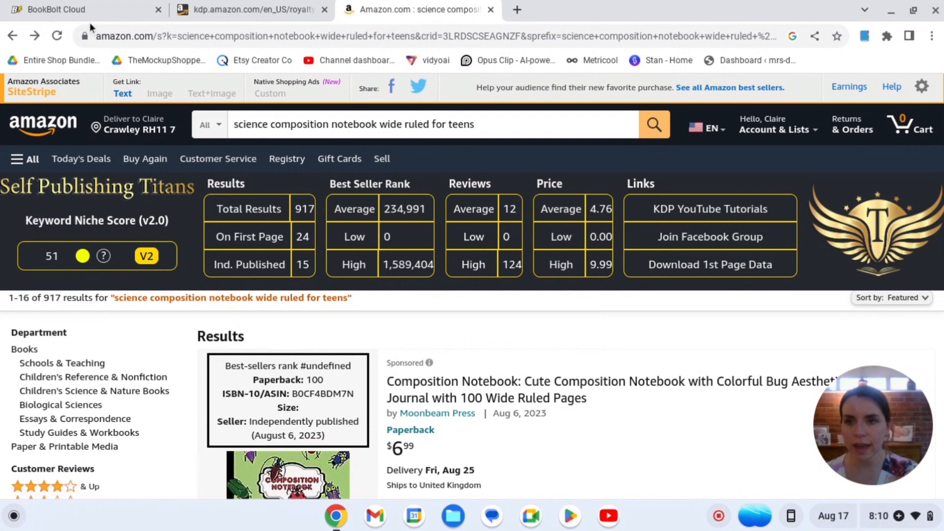
Switch to Book Bolt Cloud and examine sales ranks and estimated sales for the galaxy, cactus, astronaut and session notes notebooks
{"action": "left_click", "coordinate": [112, 8]}
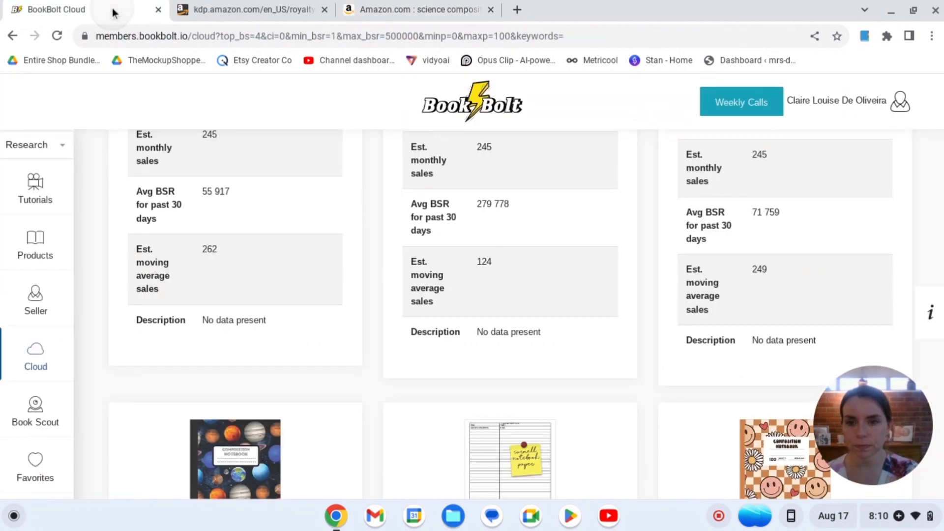
{"action": "scroll", "coordinate": [96, 280], "scroll_direction": "down", "scroll_amount": 5}
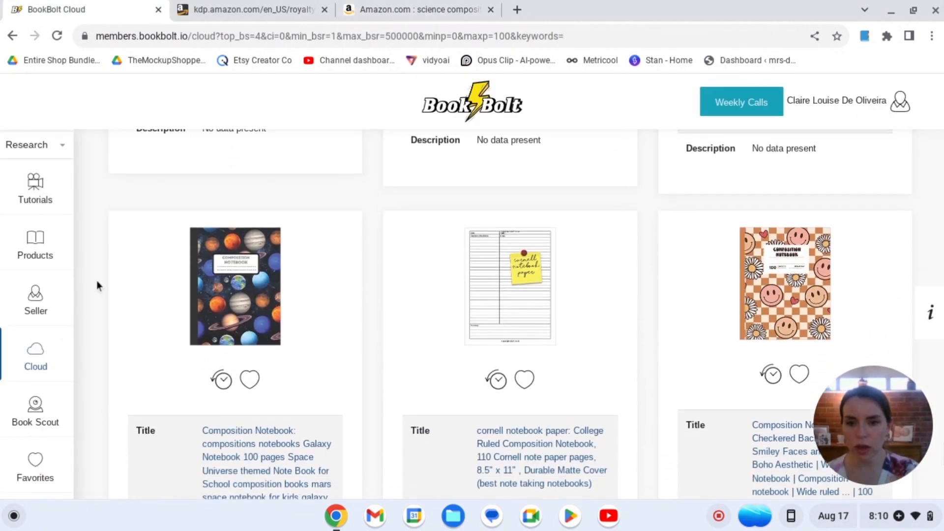
{"action": "scroll", "coordinate": [96, 280], "scroll_direction": "down", "scroll_amount": 4}
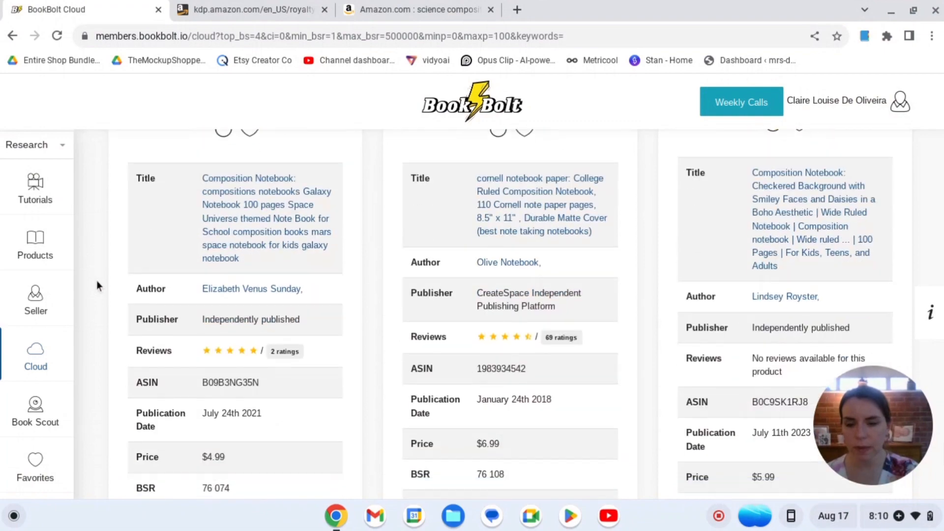
{"action": "scroll", "coordinate": [97, 280], "scroll_direction": "down", "scroll_amount": 4}
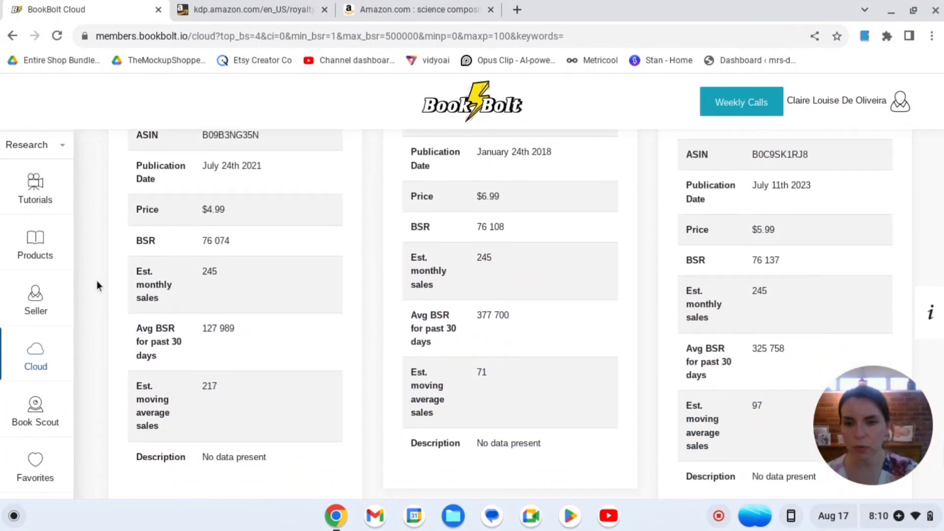
{"action": "scroll", "coordinate": [96, 280], "scroll_direction": "up", "scroll_amount": 9}
{"action": "scroll", "coordinate": [96, 280], "scroll_direction": "up", "scroll_amount": 2}
{"action": "scroll", "coordinate": [96, 281], "scroll_direction": "down", "scroll_amount": 11}
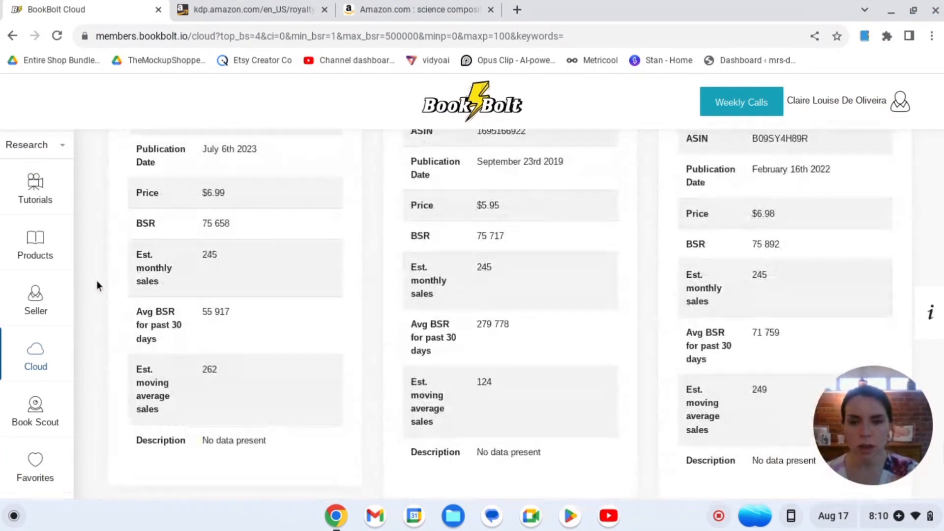
{"action": "scroll", "coordinate": [96, 280], "scroll_direction": "up", "scroll_amount": 3}
{"action": "scroll", "coordinate": [97, 280], "scroll_direction": "up", "scroll_amount": 9}
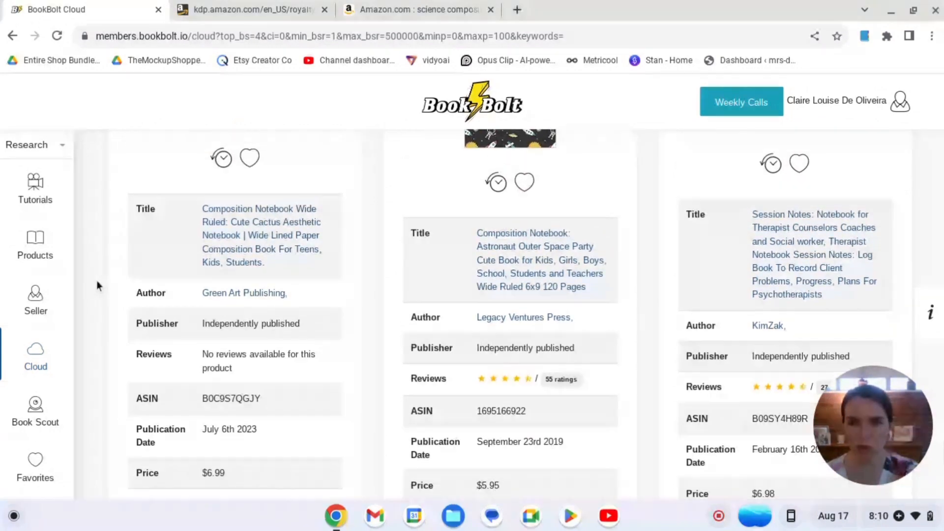
{"action": "scroll", "coordinate": [97, 280], "scroll_direction": "down", "scroll_amount": 4}
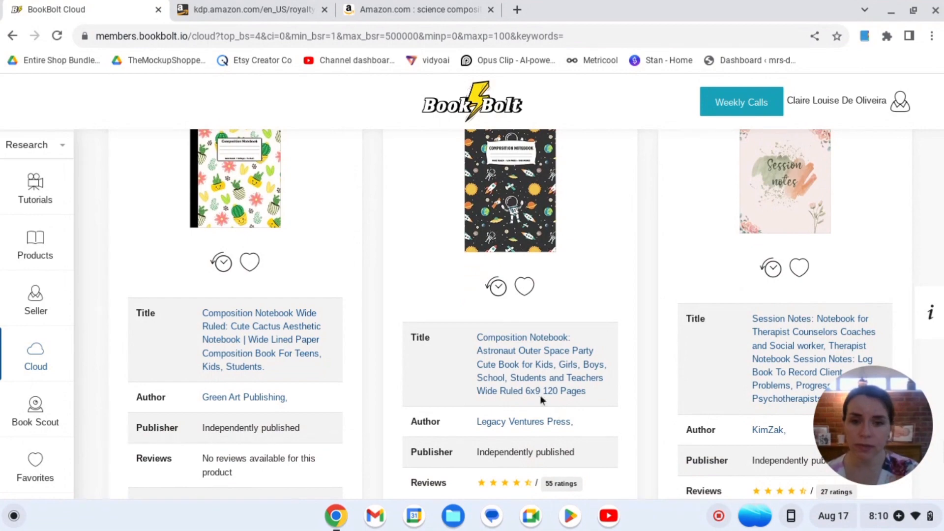
{"action": "scroll", "coordinate": [465, 394], "scroll_direction": "down", "scroll_amount": 5}
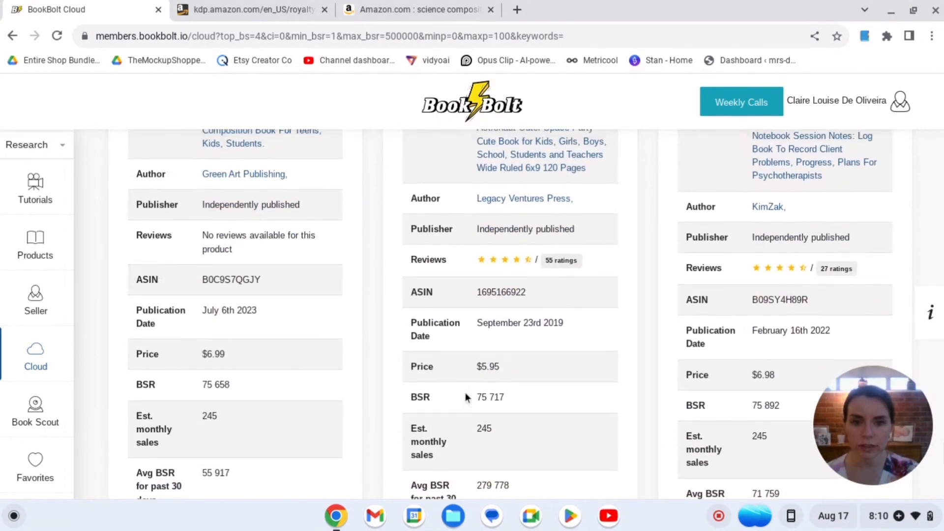
Browse further bestselling notebooks in Book Bolt Cloud, including the graph paper, Korean practice, floral, bat and hexagonal designs, for niche ideas
{"action": "scroll", "coordinate": [465, 393], "scroll_direction": "up", "scroll_amount": 8}
{"action": "scroll", "coordinate": [466, 397], "scroll_direction": "up", "scroll_amount": 15}
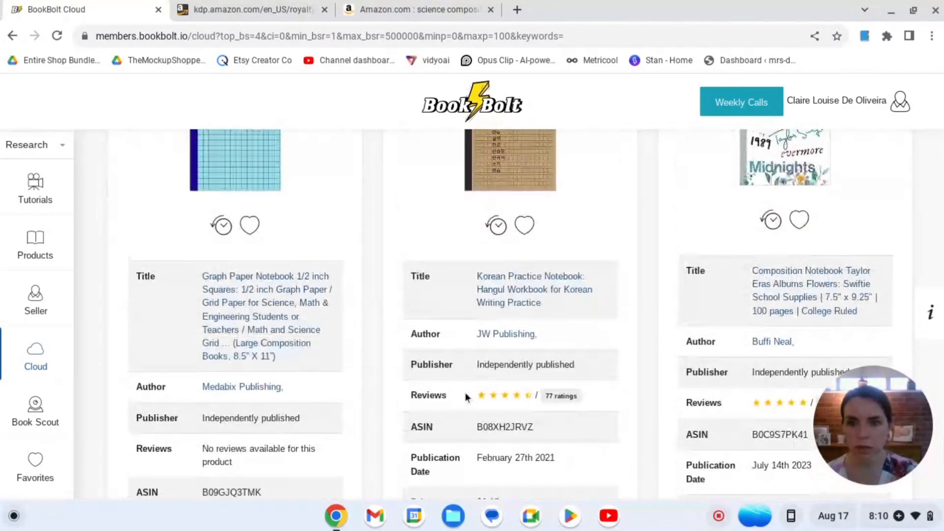
{"action": "scroll", "coordinate": [465, 394], "scroll_direction": "down", "scroll_amount": 15}
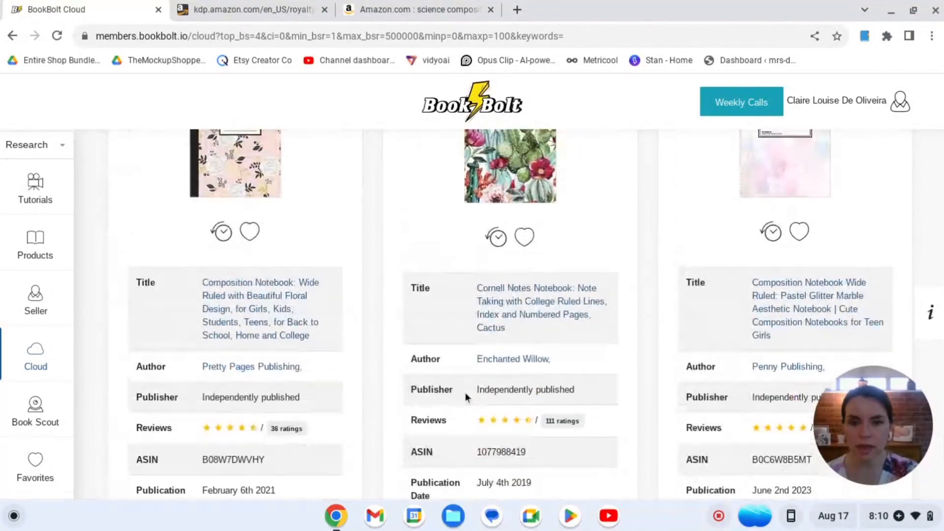
{"action": "scroll", "coordinate": [465, 392], "scroll_direction": "down", "scroll_amount": 8}
{"action": "scroll", "coordinate": [465, 392], "scroll_direction": "up", "scroll_amount": 2}
{"action": "scroll", "coordinate": [465, 392], "scroll_direction": "down", "scroll_amount": 9}
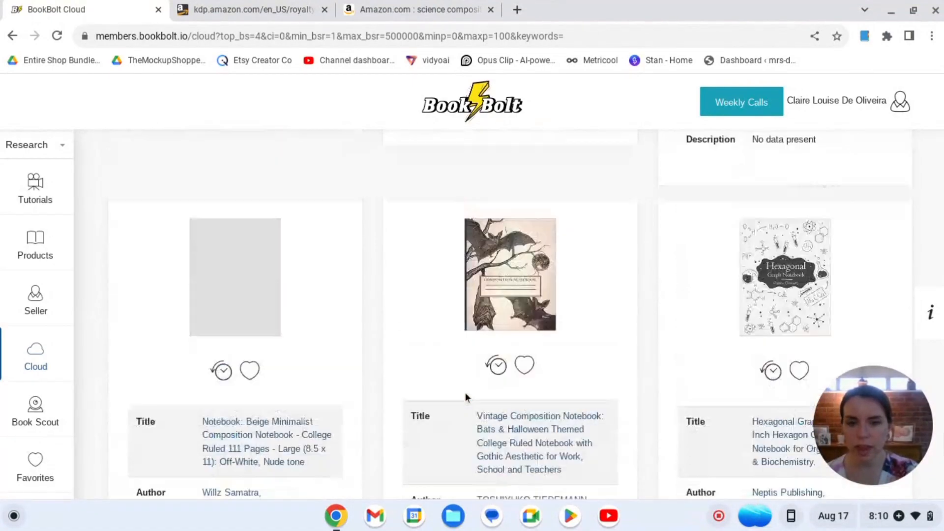
{"action": "scroll", "coordinate": [465, 393], "scroll_direction": "up", "scroll_amount": 5}
{"action": "scroll", "coordinate": [465, 392], "scroll_direction": "down", "scroll_amount": 12}
{"action": "scroll", "coordinate": [465, 393], "scroll_direction": "up", "scroll_amount": 7}
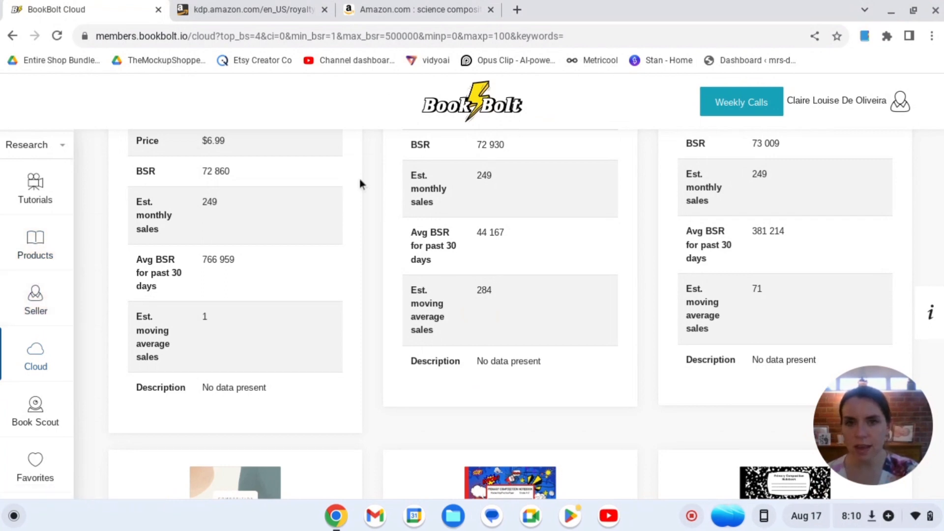
Return to the Amazon results and open the Science Themed Wide Ruled Composition Notebook listing again
{"action": "left_click", "coordinate": [388, 14]}
{"action": "scroll", "coordinate": [472, 396], "scroll_direction": "down", "scroll_amount": 8}
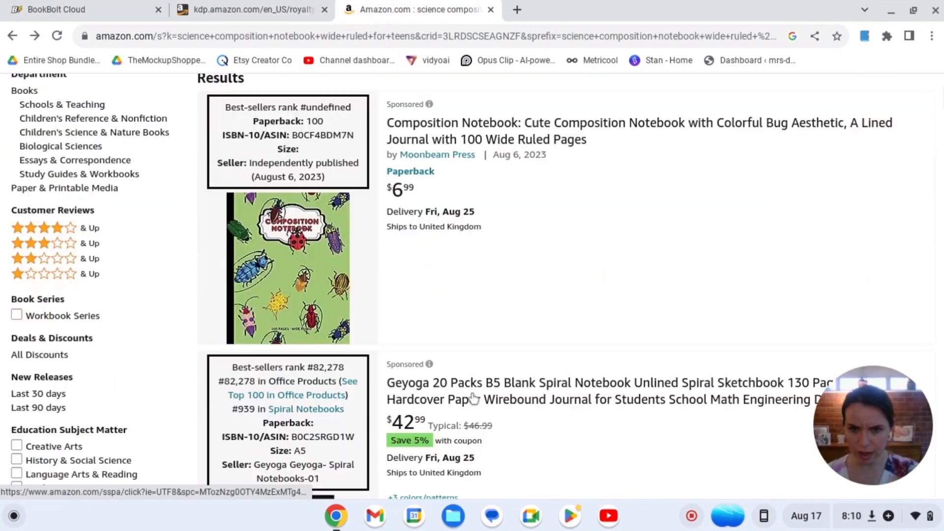
{"action": "scroll", "coordinate": [474, 398], "scroll_direction": "down", "scroll_amount": 10}
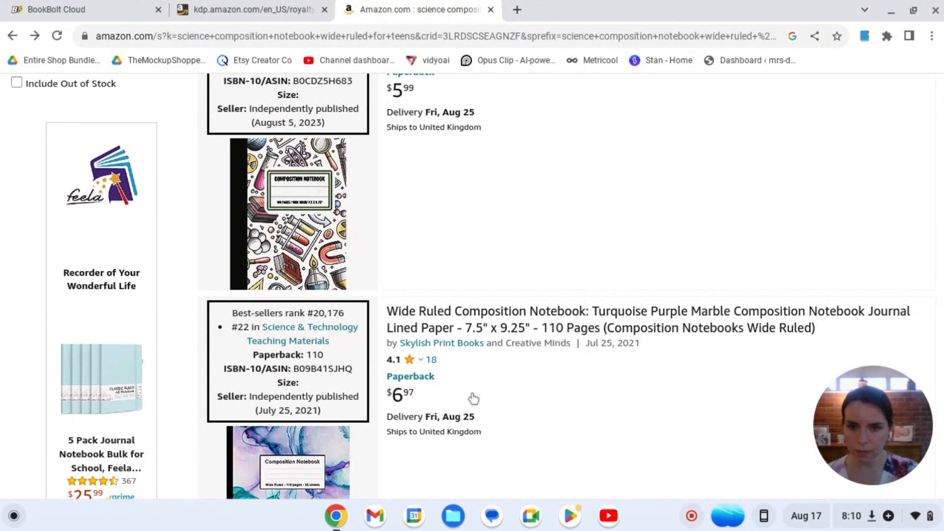
{"action": "left_click", "coordinate": [285, 192]}
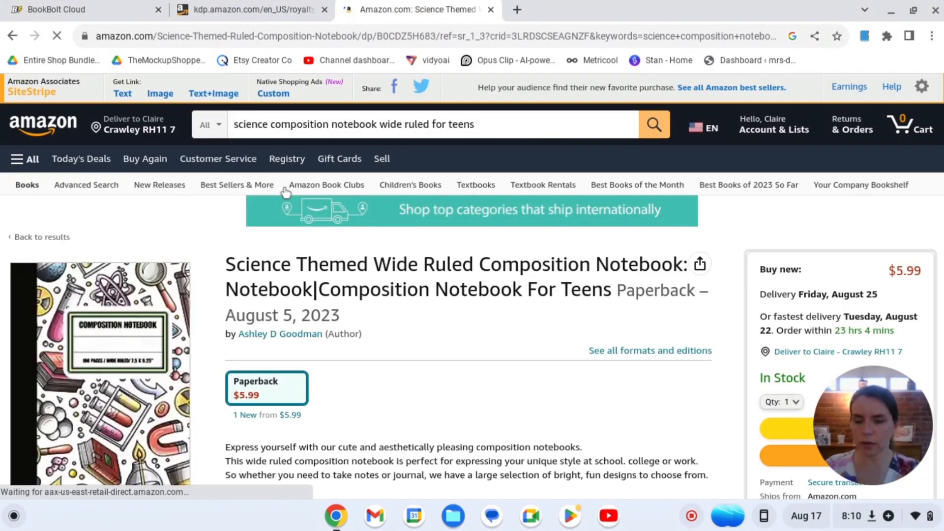
Review the science notebook's page count, dimensions, related products, best sellers rank and product details, and expand its full description
{"action": "scroll", "coordinate": [285, 192], "scroll_direction": "down", "scroll_amount": 4}
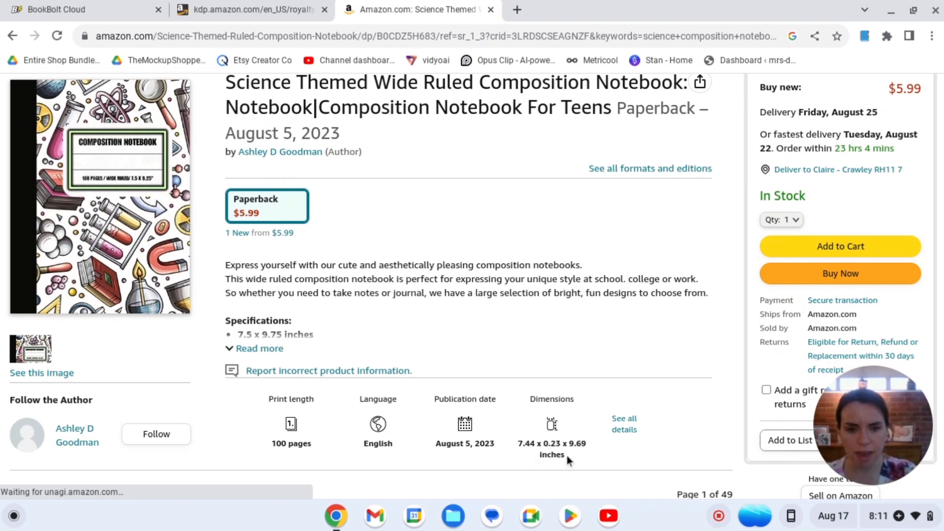
{"action": "scroll", "coordinate": [568, 459], "scroll_direction": "down", "scroll_amount": 3}
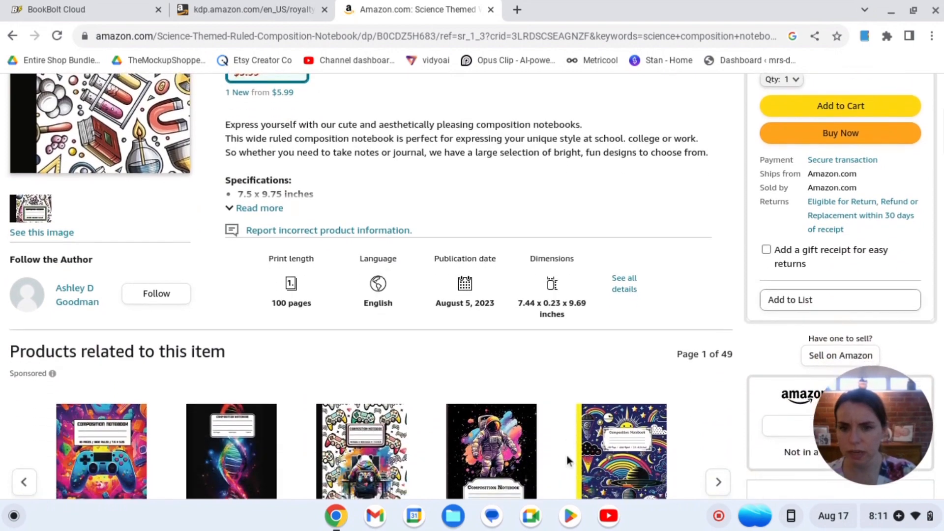
{"action": "scroll", "coordinate": [567, 454], "scroll_direction": "down", "scroll_amount": 4}
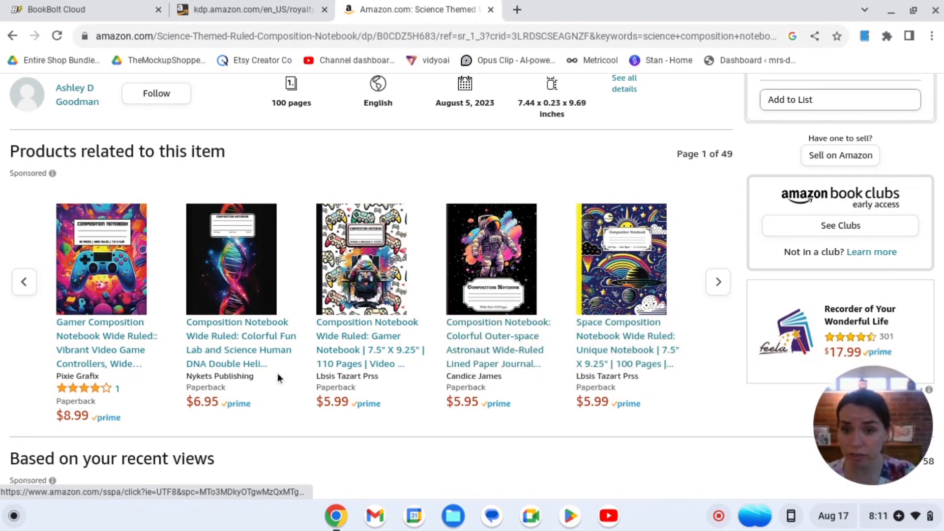
{"action": "scroll", "coordinate": [261, 376], "scroll_direction": "down", "scroll_amount": 5}
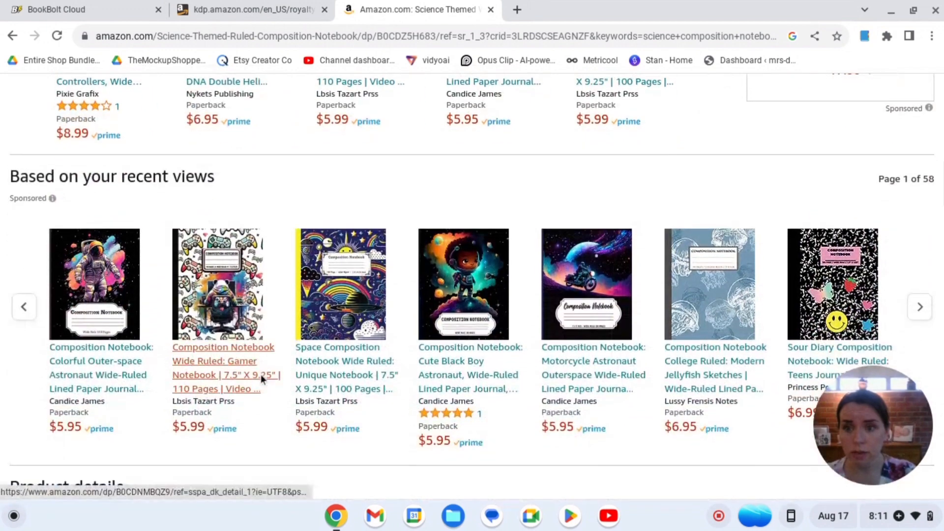
{"action": "scroll", "coordinate": [261, 375], "scroll_direction": "down", "scroll_amount": 5}
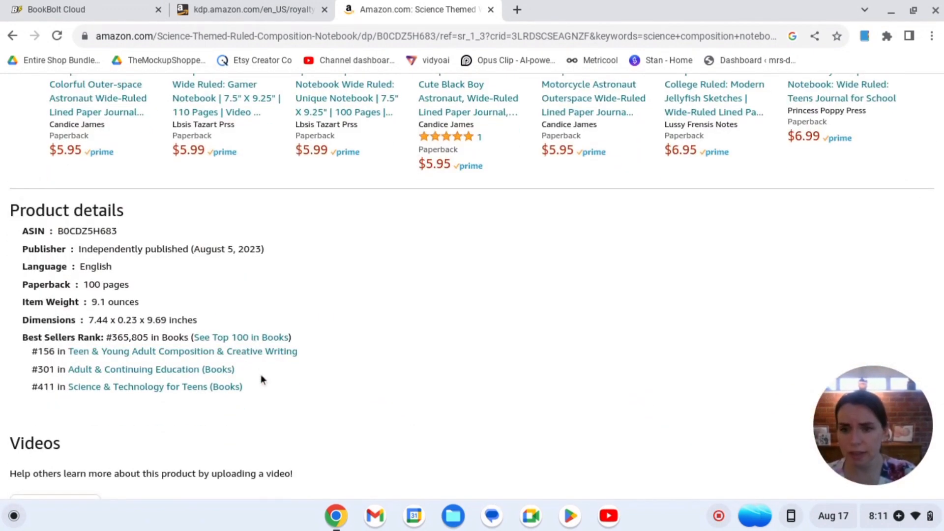
{"action": "scroll", "coordinate": [260, 375], "scroll_direction": "down", "scroll_amount": 5}
{"action": "scroll", "coordinate": [260, 375], "scroll_direction": "down", "scroll_amount": 8}
{"action": "scroll", "coordinate": [261, 376], "scroll_direction": "up", "scroll_amount": 13}
{"action": "scroll", "coordinate": [260, 375], "scroll_direction": "up", "scroll_amount": 16}
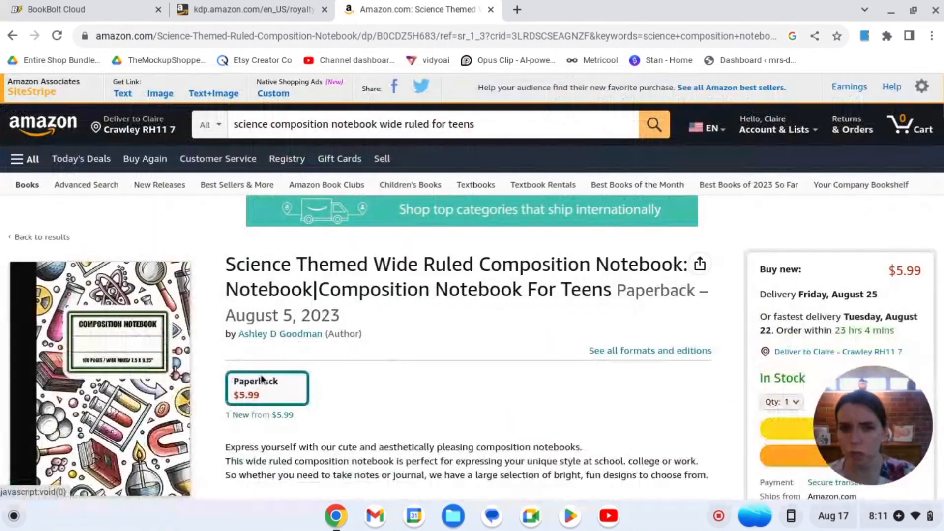
{"action": "scroll", "coordinate": [260, 375], "scroll_direction": "down", "scroll_amount": 5}
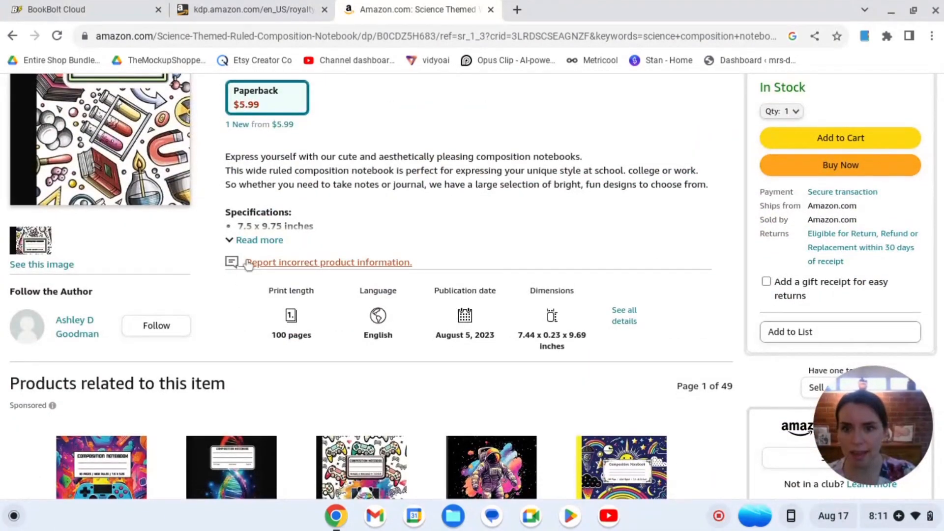
{"action": "left_click", "coordinate": [252, 240]}
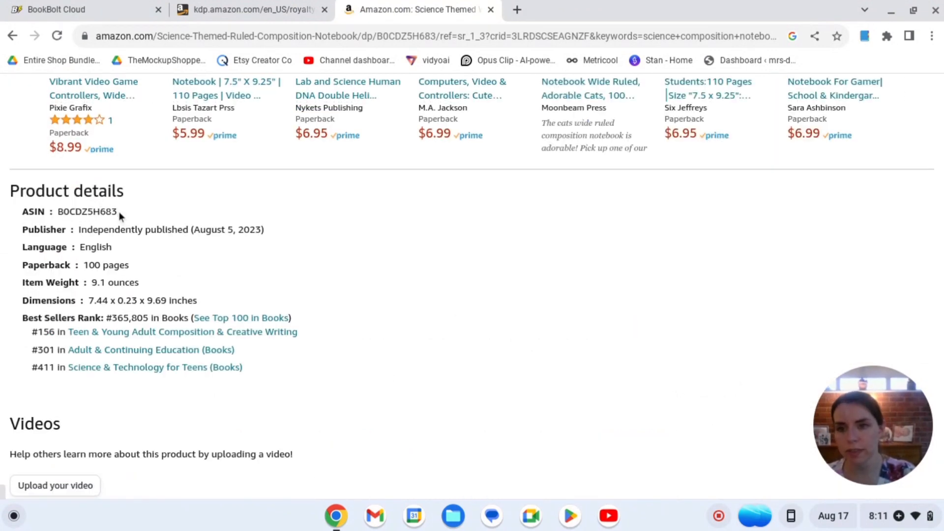
Copy the science notebook's ASIN, B0CDZ5H683, from its Amazon product details and look it up in Book Bolt's Book Scout
{"action": "left_click_drag", "start_coordinate": [117, 211], "coordinate": [58, 213]}
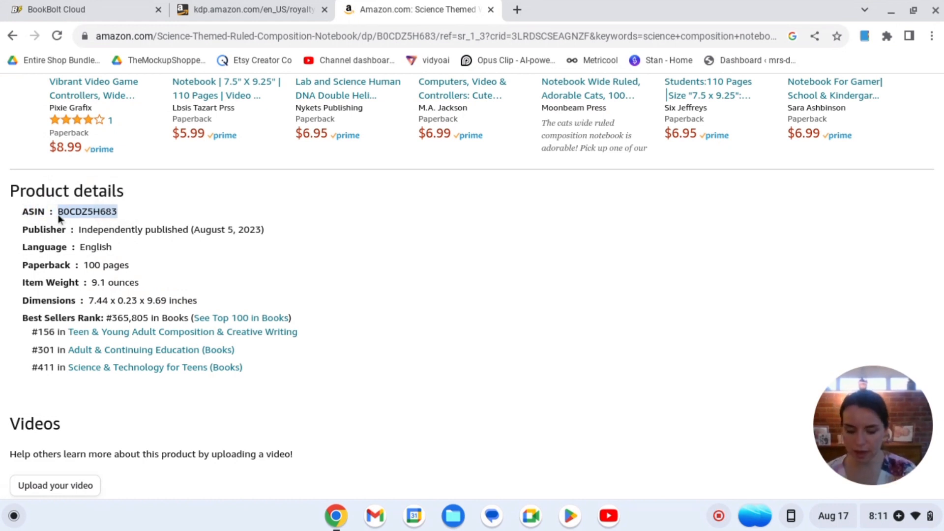
{"action": "key", "text": "ctrl+c"}
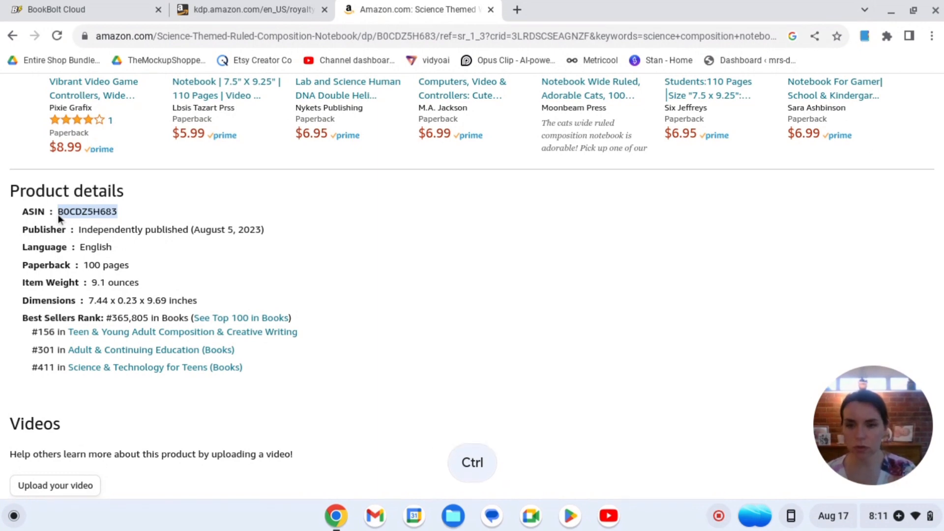
{"action": "left_click", "coordinate": [47, 10]}
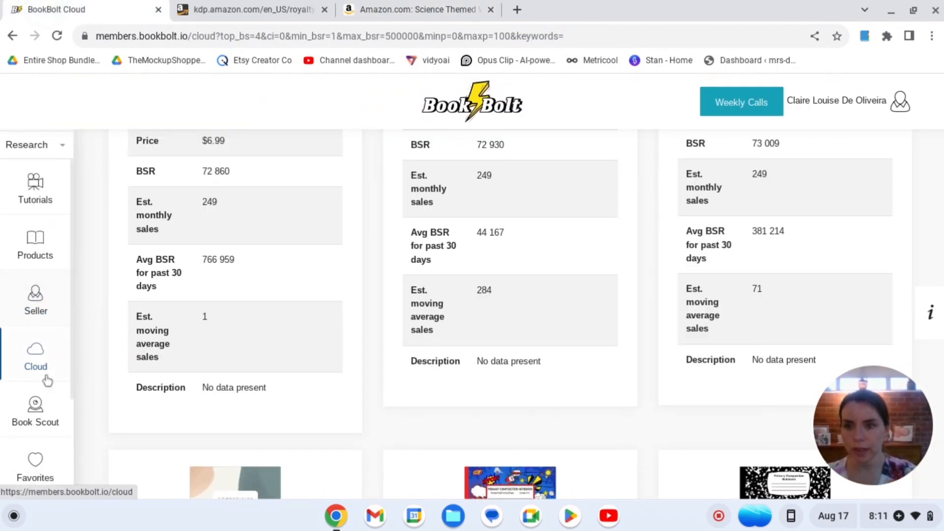
{"action": "left_click", "coordinate": [48, 430]}
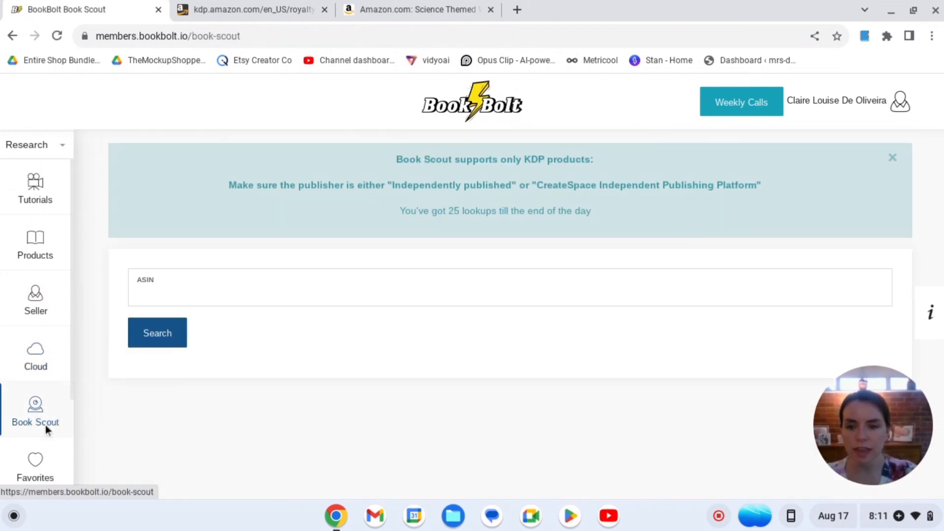
{"action": "left_click", "coordinate": [162, 293]}
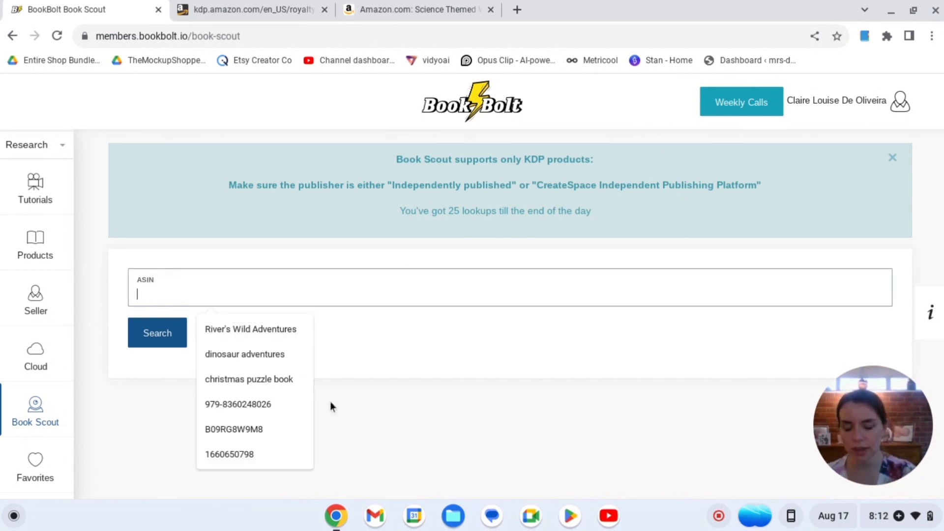
{"action": "key", "text": "ctrl+v"}
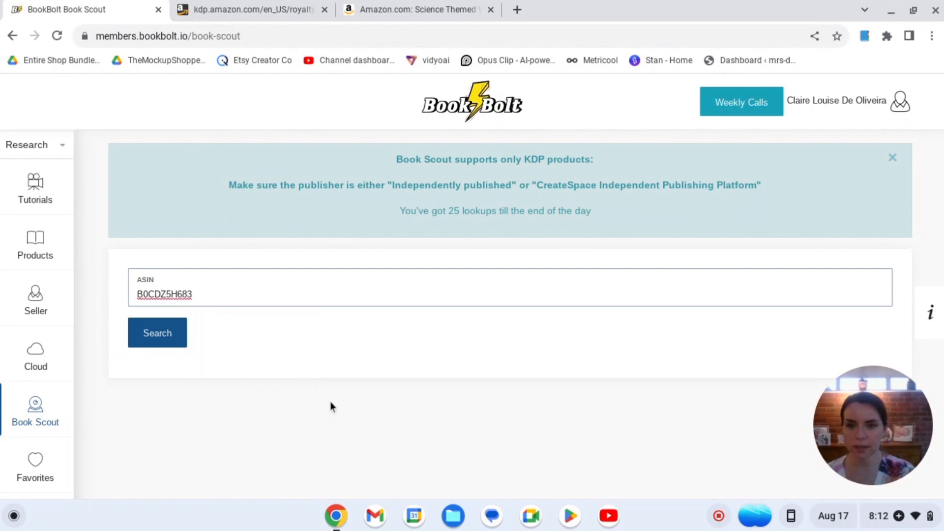
{"action": "left_click", "coordinate": [169, 347]}
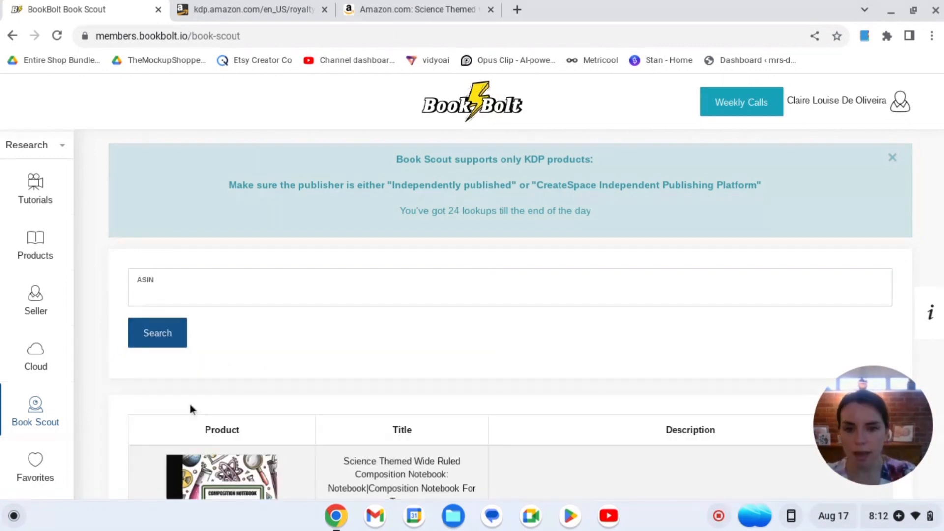
Examine the rank, total items count and search volume of the science notebook's keywords, from composition notebook phrases to teen-related terms
{"action": "scroll", "coordinate": [190, 408], "scroll_direction": "down", "scroll_amount": 4}
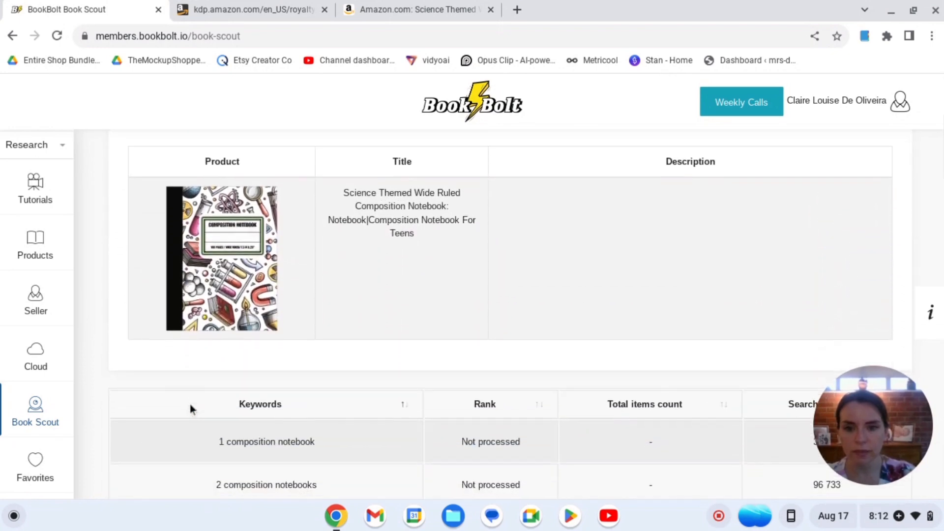
{"action": "scroll", "coordinate": [191, 408], "scroll_direction": "down", "scroll_amount": 2}
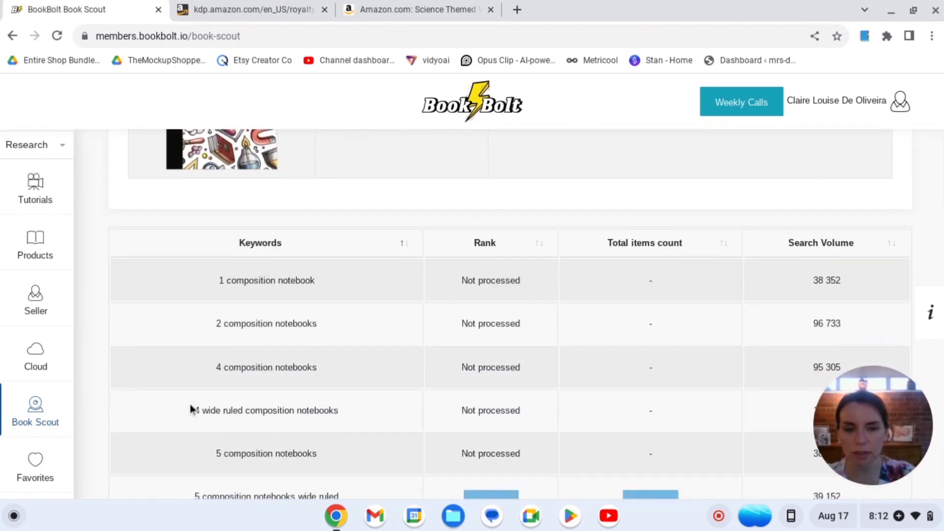
{"action": "scroll", "coordinate": [191, 409], "scroll_direction": "down", "scroll_amount": 1}
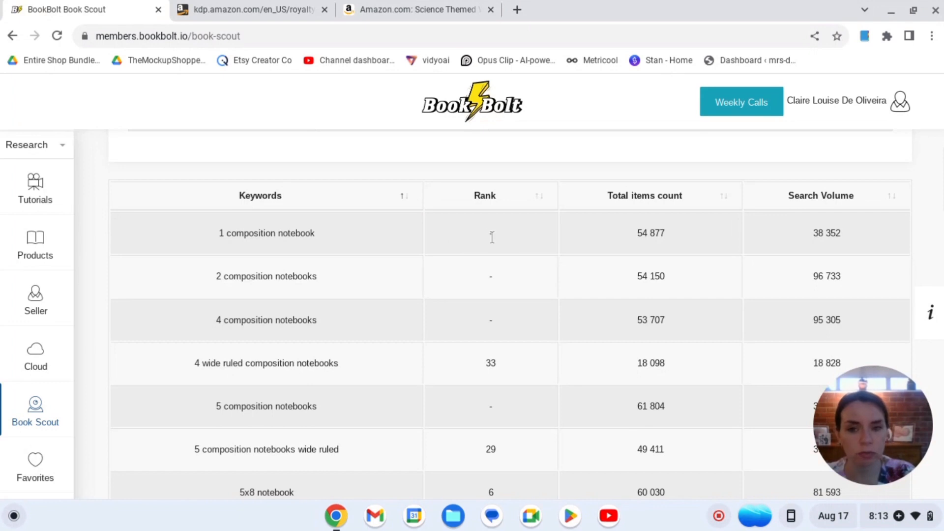
{"action": "scroll", "coordinate": [523, 282], "scroll_direction": "down", "scroll_amount": 1}
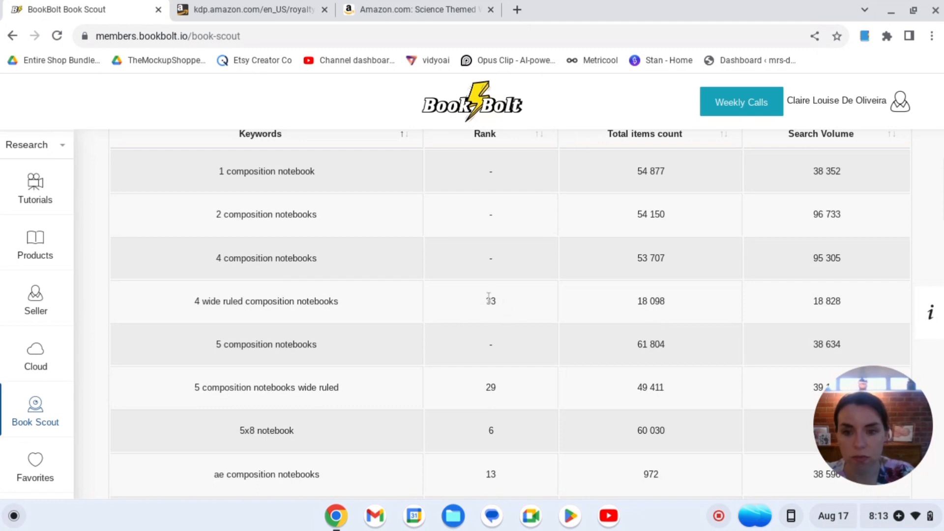
{"action": "scroll", "coordinate": [407, 417], "scroll_direction": "down", "scroll_amount": 3}
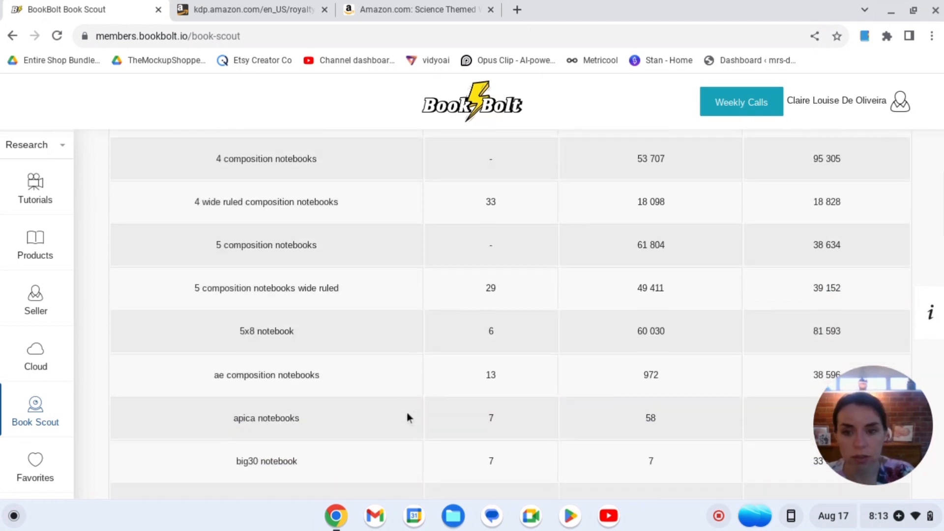
{"action": "scroll", "coordinate": [407, 417], "scroll_direction": "down", "scroll_amount": 1}
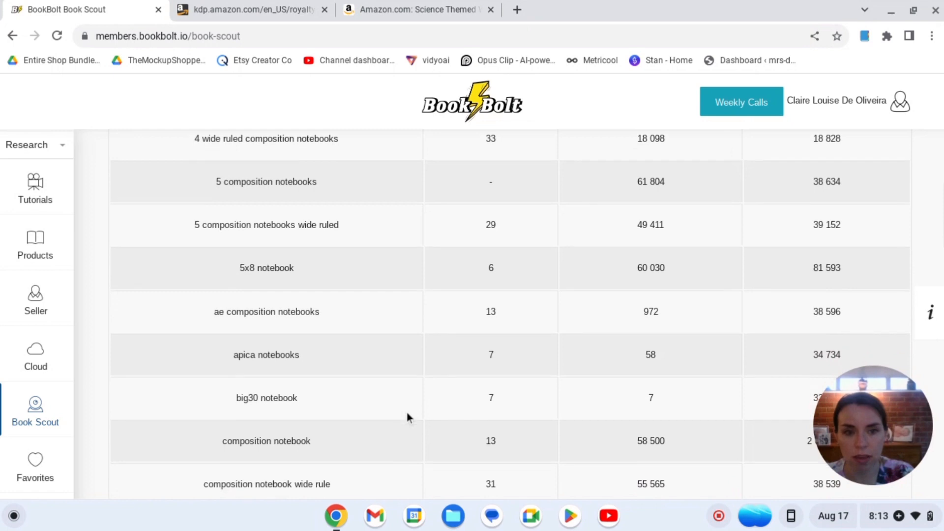
{"action": "scroll", "coordinate": [407, 417], "scroll_direction": "down", "scroll_amount": 2}
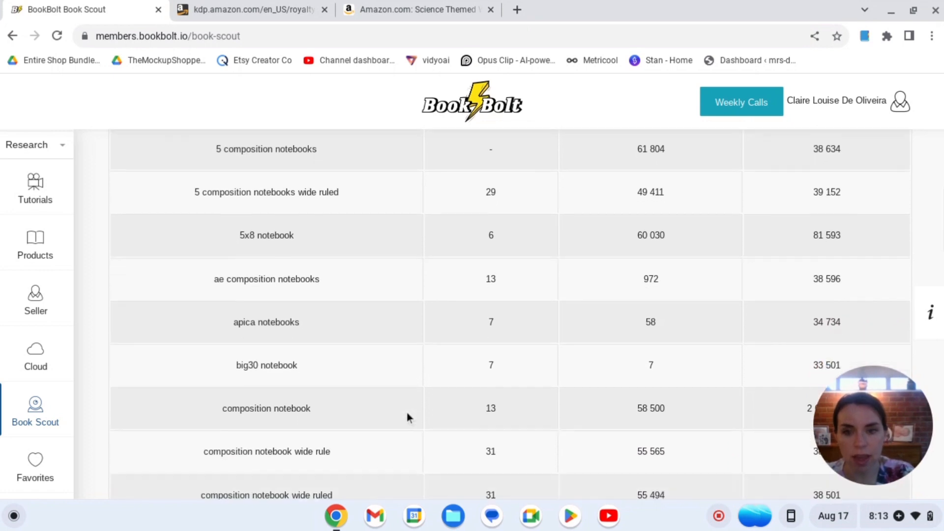
{"action": "scroll", "coordinate": [407, 417], "scroll_direction": "down", "scroll_amount": 3}
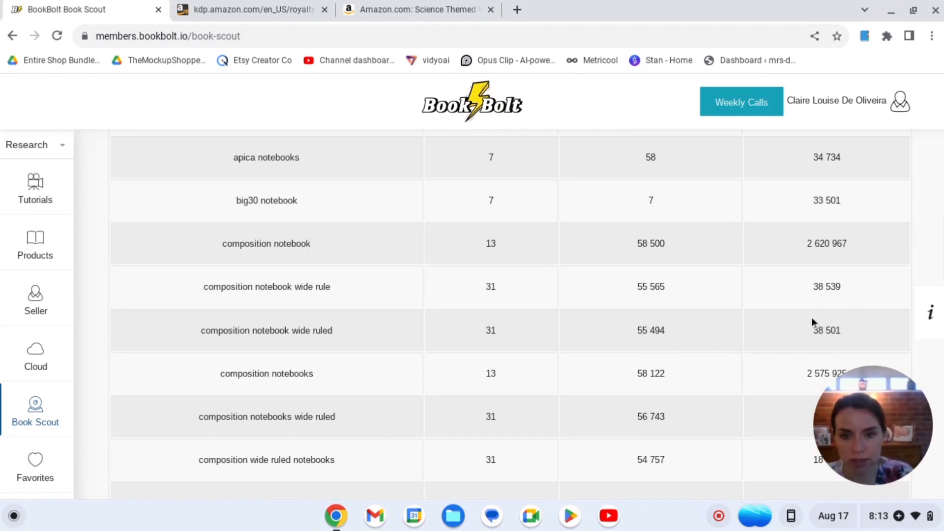
{"action": "scroll", "coordinate": [782, 324], "scroll_direction": "down", "scroll_amount": 3}
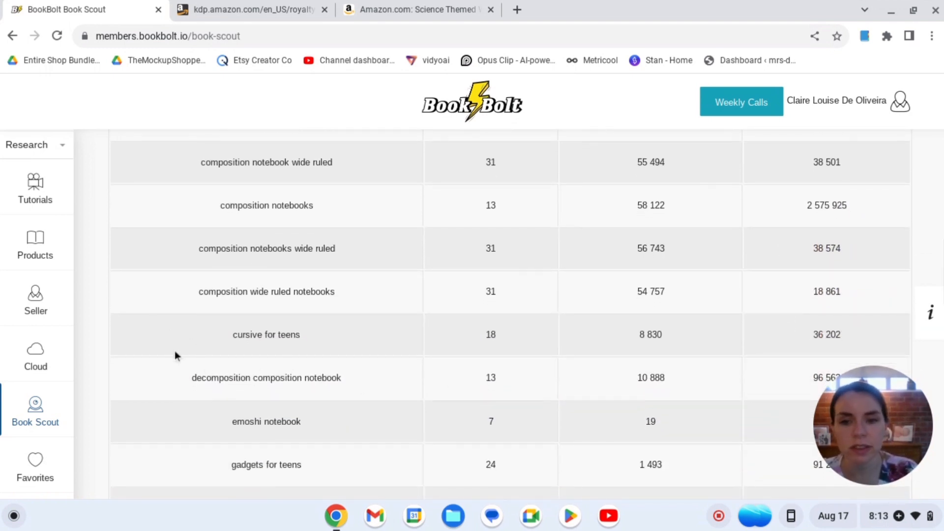
{"action": "scroll", "coordinate": [175, 355], "scroll_direction": "down", "scroll_amount": 3}
{"action": "scroll", "coordinate": [176, 353], "scroll_direction": "down", "scroll_amount": 5}
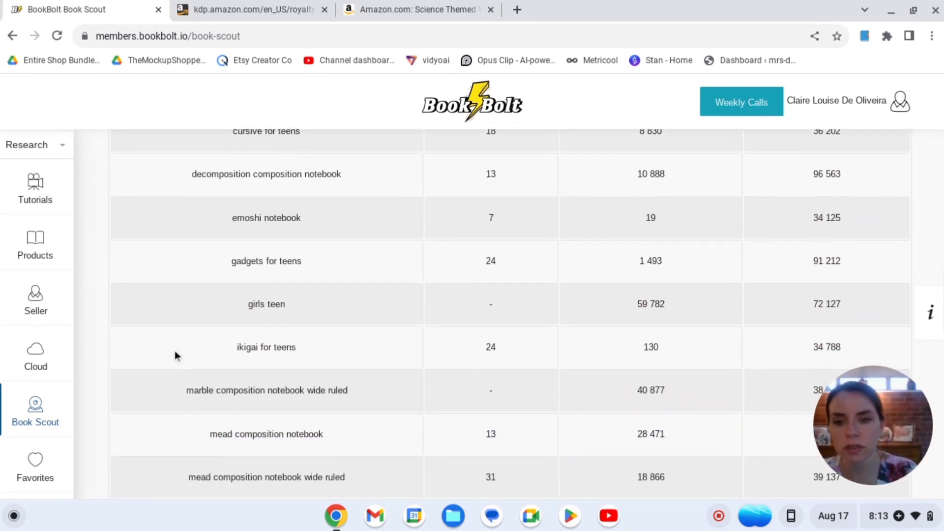
Check the remaining notebook and teen keywords, and revisit low-competition terms such as emoshi notebook, gadgets for teens and ikigai for teens
{"action": "scroll", "coordinate": [175, 355], "scroll_direction": "down", "scroll_amount": 4}
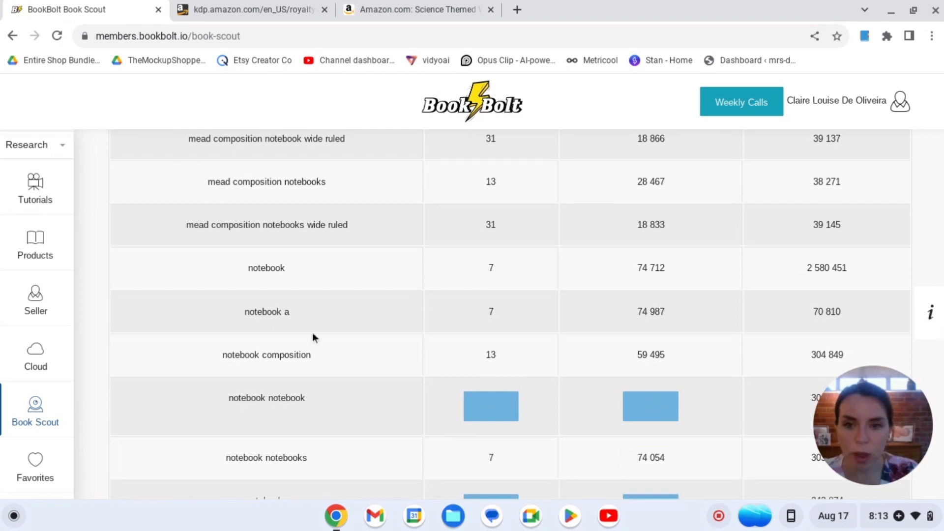
{"action": "scroll", "coordinate": [220, 386], "scroll_direction": "down", "scroll_amount": 2}
{"action": "scroll", "coordinate": [220, 386], "scroll_direction": "down", "scroll_amount": 6}
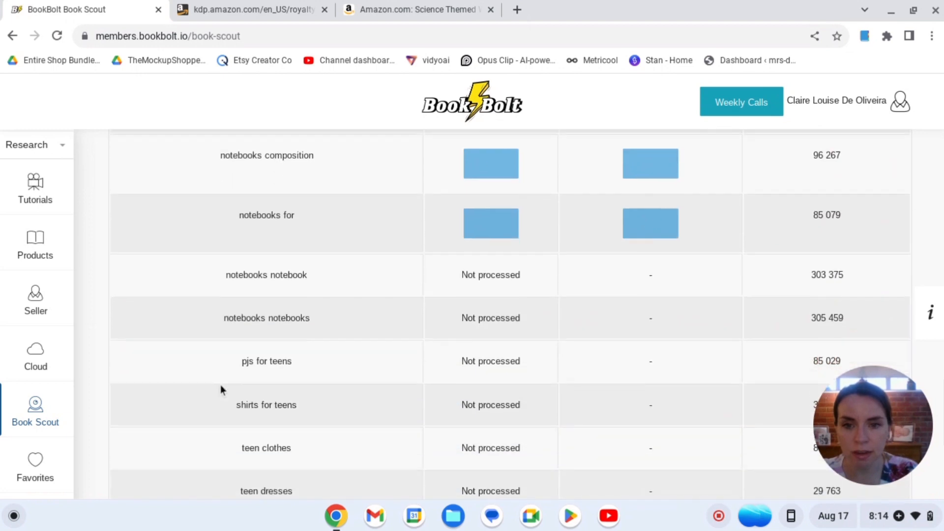
{"action": "scroll", "coordinate": [220, 385], "scroll_direction": "down", "scroll_amount": 2}
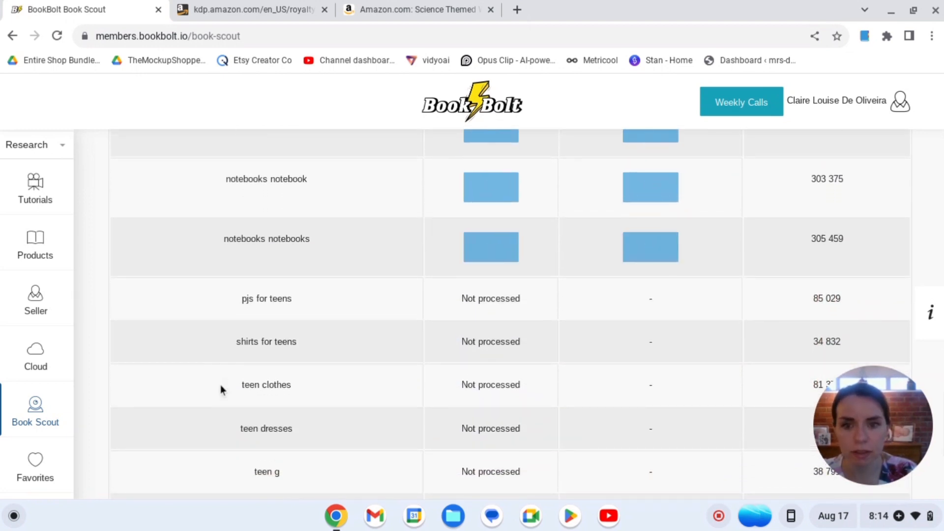
{"action": "scroll", "coordinate": [220, 385], "scroll_direction": "up", "scroll_amount": 3}
{"action": "scroll", "coordinate": [220, 384], "scroll_direction": "up", "scroll_amount": 4}
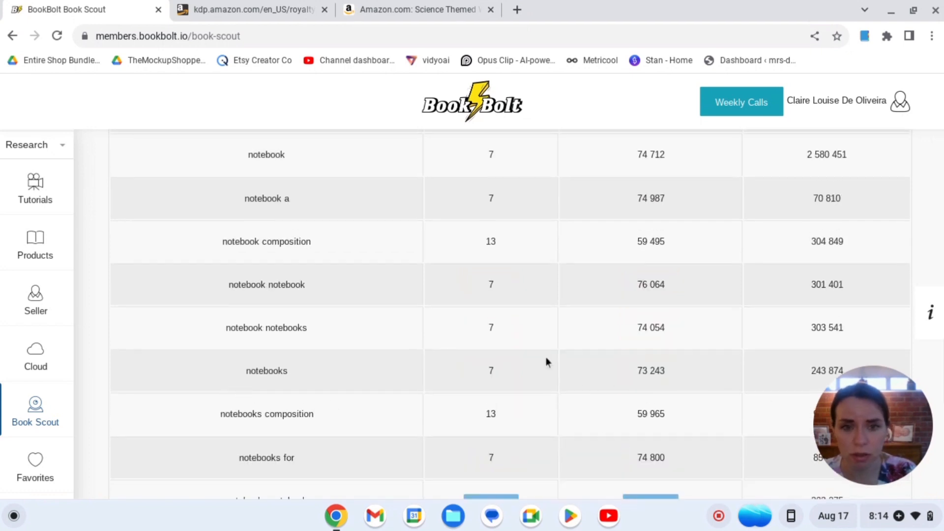
{"action": "scroll", "coordinate": [532, 349], "scroll_direction": "up", "scroll_amount": 5}
{"action": "scroll", "coordinate": [532, 352], "scroll_direction": "up", "scroll_amount": 6}
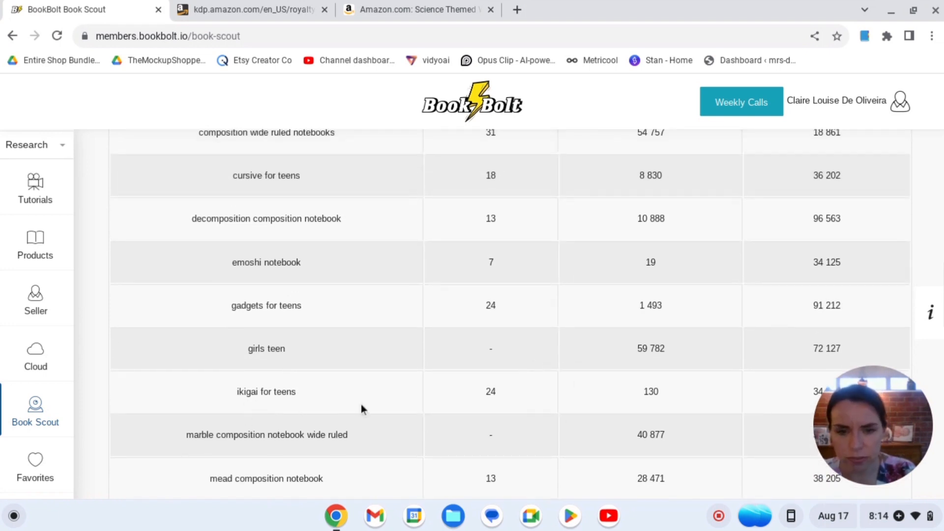
{"action": "scroll", "coordinate": [628, 388], "scroll_direction": "down", "scroll_amount": 1}
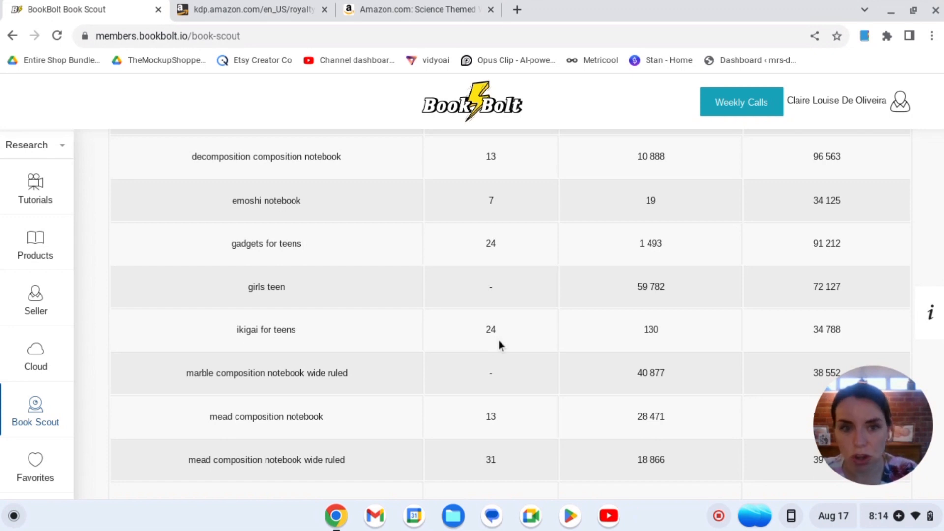
{"action": "scroll", "coordinate": [498, 340], "scroll_direction": "up", "scroll_amount": 3}
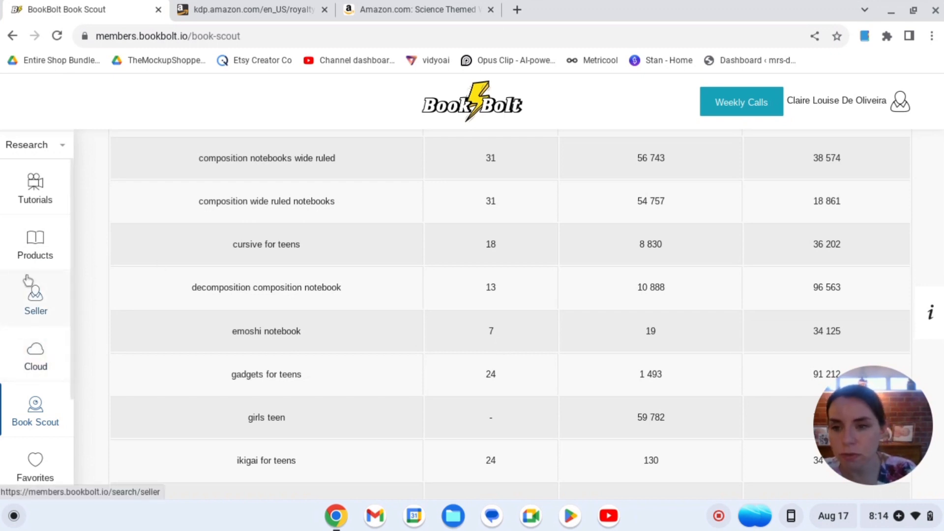
Open Book Bolt's tutorials and browse the available videos, from Product Search through KDP Categories, KDP Spy and BookBolt Lister
{"action": "left_click", "coordinate": [39, 190]}
{"action": "left_click", "coordinate": [39, 190]}
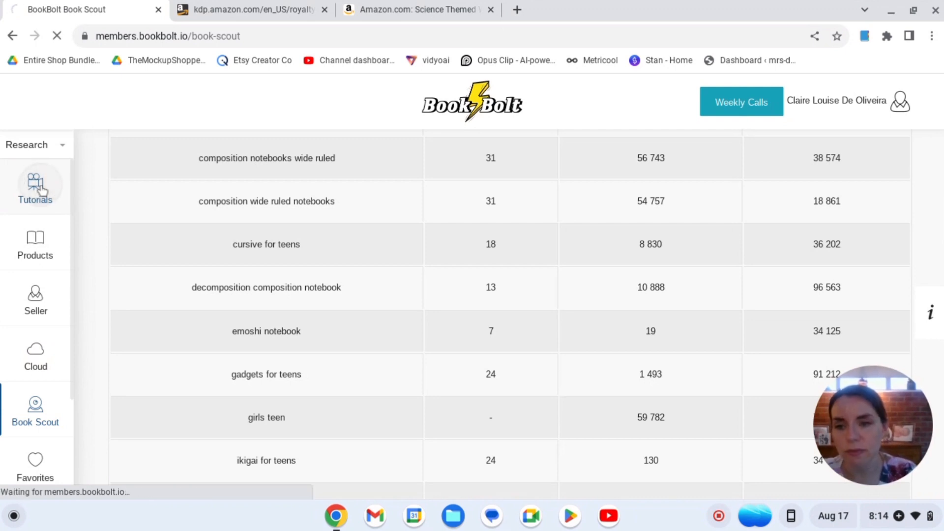
{"action": "scroll", "coordinate": [450, 295], "scroll_direction": "down", "scroll_amount": 3}
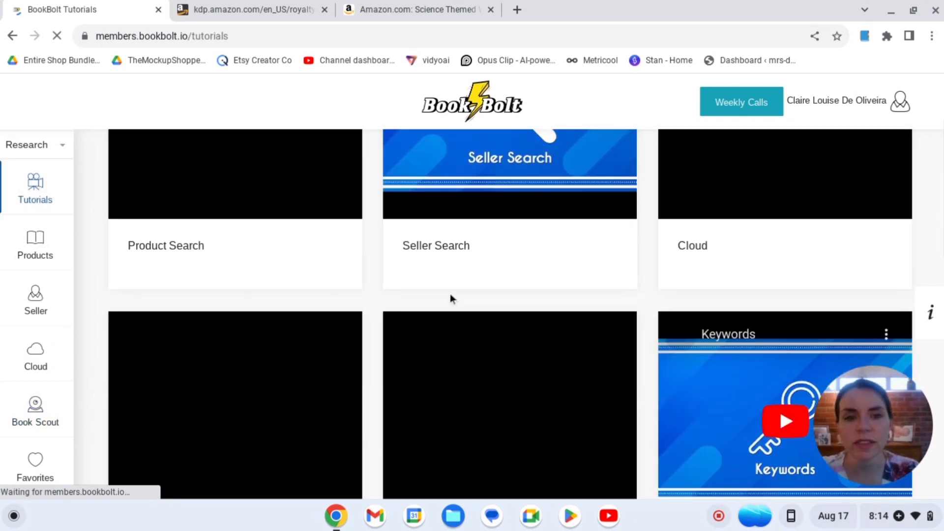
{"action": "scroll", "coordinate": [450, 295], "scroll_direction": "down", "scroll_amount": 4}
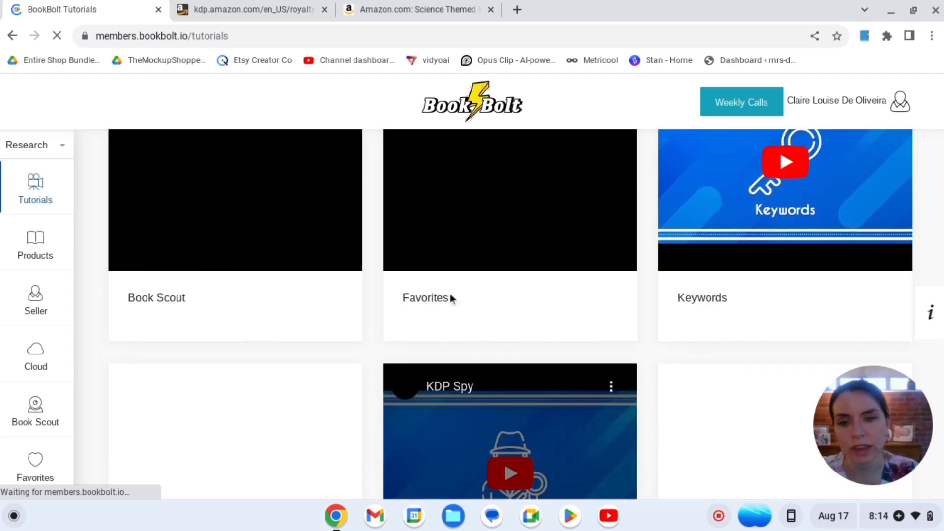
{"action": "scroll", "coordinate": [450, 296], "scroll_direction": "down", "scroll_amount": 5}
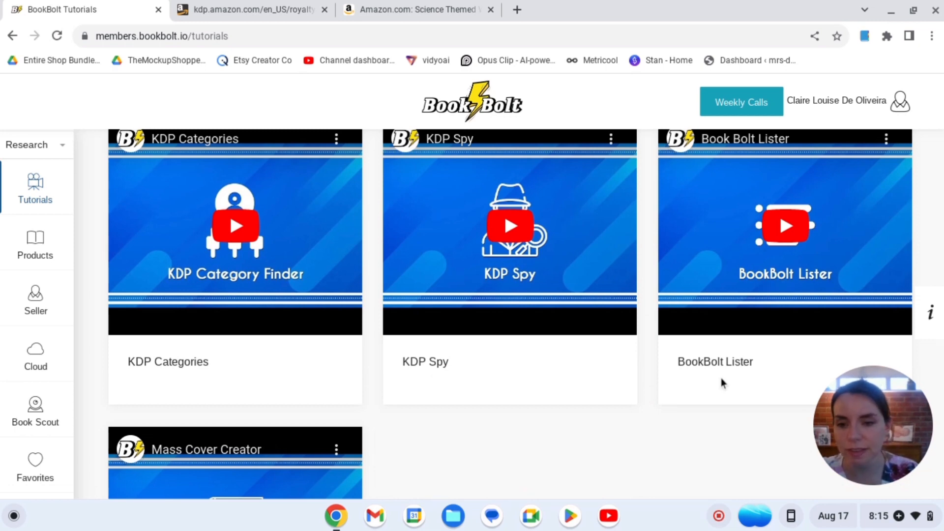
{"action": "scroll", "coordinate": [385, 436], "scroll_direction": "up", "scroll_amount": 7}
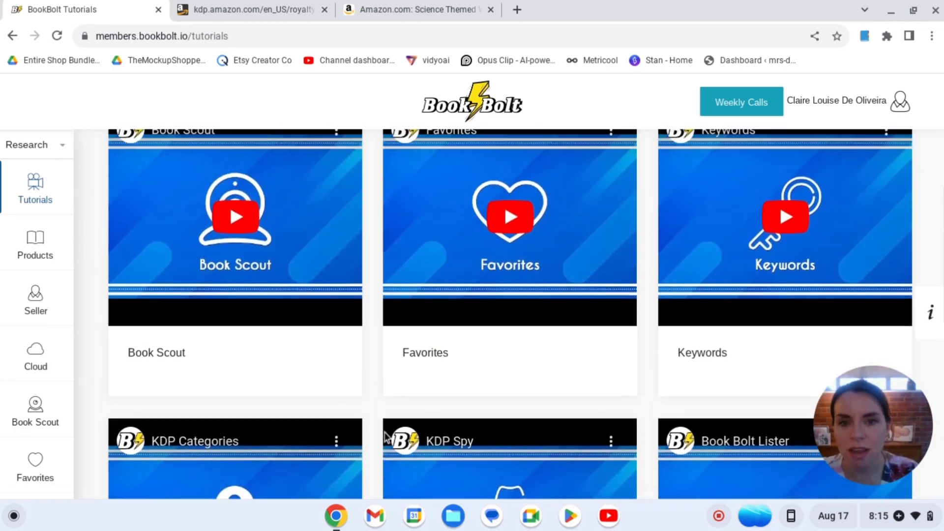
{"action": "scroll", "coordinate": [385, 436], "scroll_direction": "up", "scroll_amount": 2}
{"action": "scroll", "coordinate": [386, 436], "scroll_direction": "up", "scroll_amount": 3}
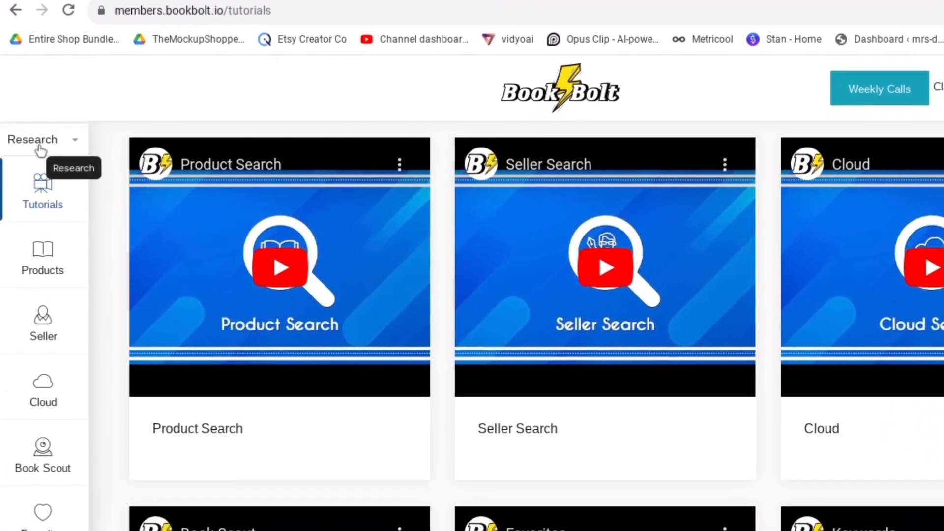
Switch Book Bolt from the Research tools to the Create tools and open BookBolt Studio
{"action": "left_click", "coordinate": [35, 153]}
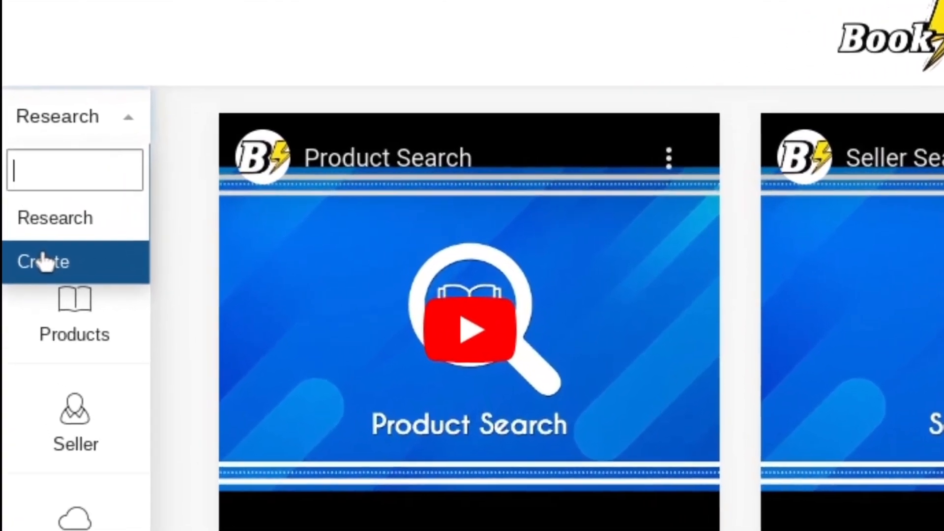
{"action": "left_click", "coordinate": [39, 253]}
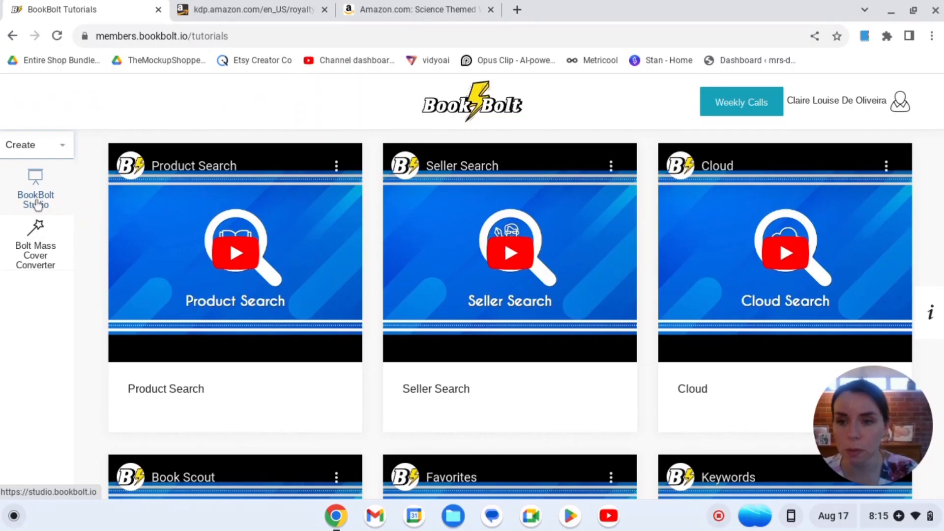
{"action": "left_click", "coordinate": [35, 201]}
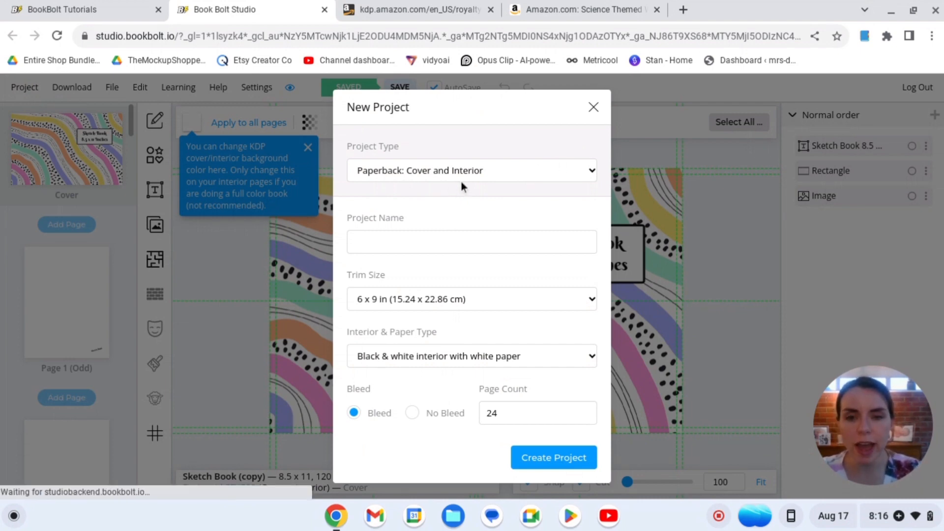
Name the new paperback cover and interior project "Space Compostion Notebook" and set its trim size to 8.5 x 11 in
{"action": "left_click", "coordinate": [396, 251]}
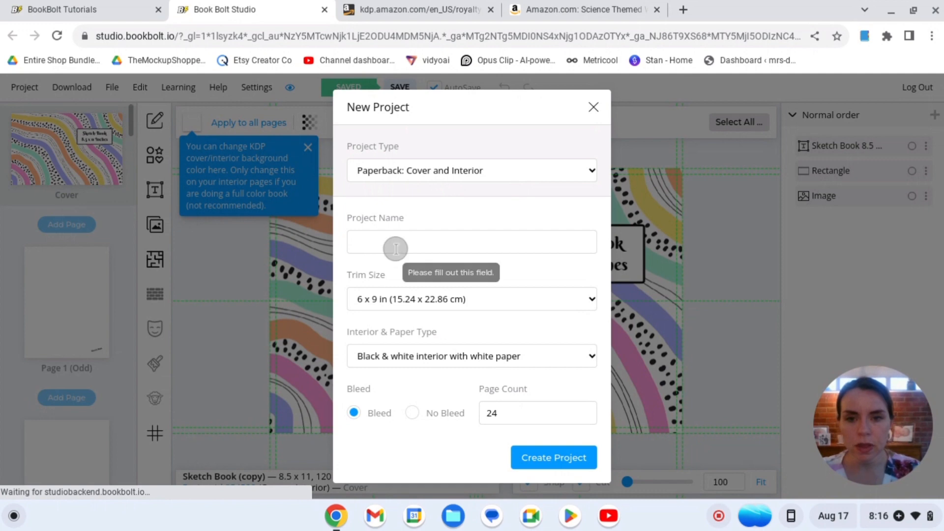
{"action": "type", "text": "Spac"}
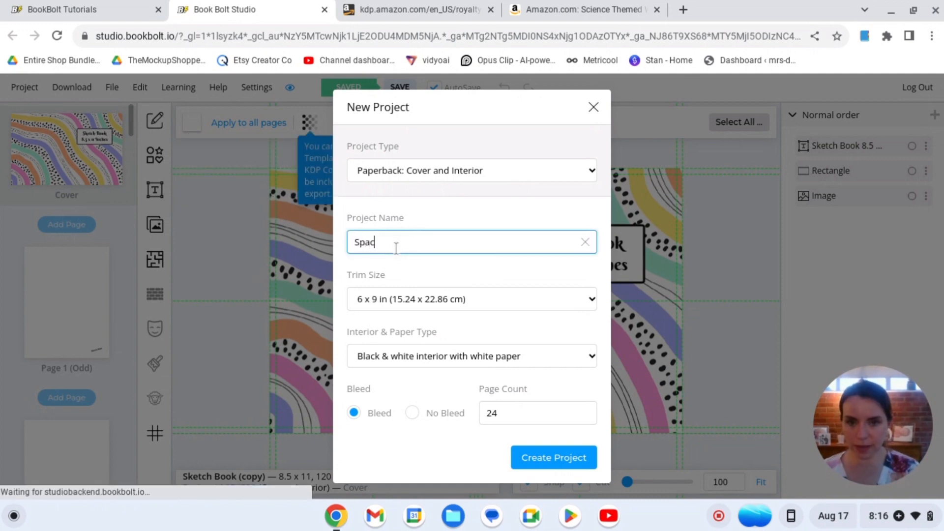
{"action": "type", "text": "e Compostion"}
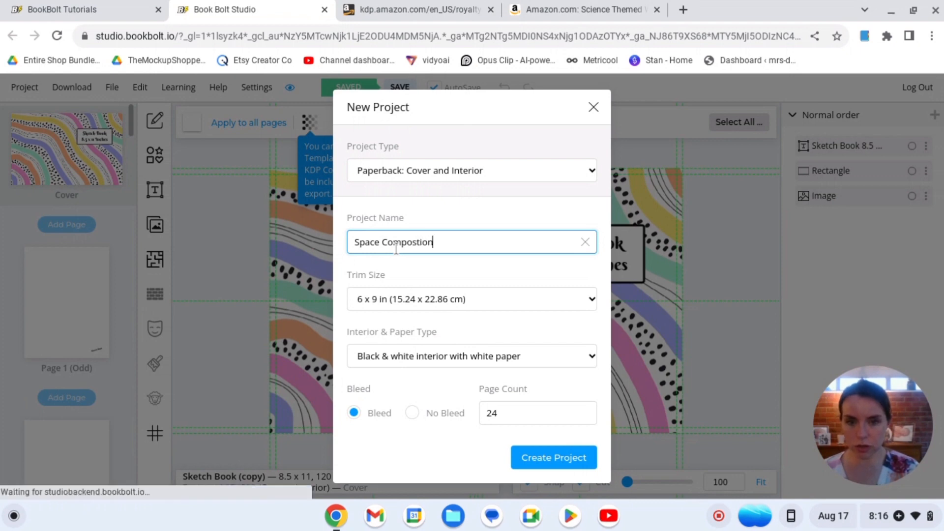
{"action": "type", "text": " Notebook"}
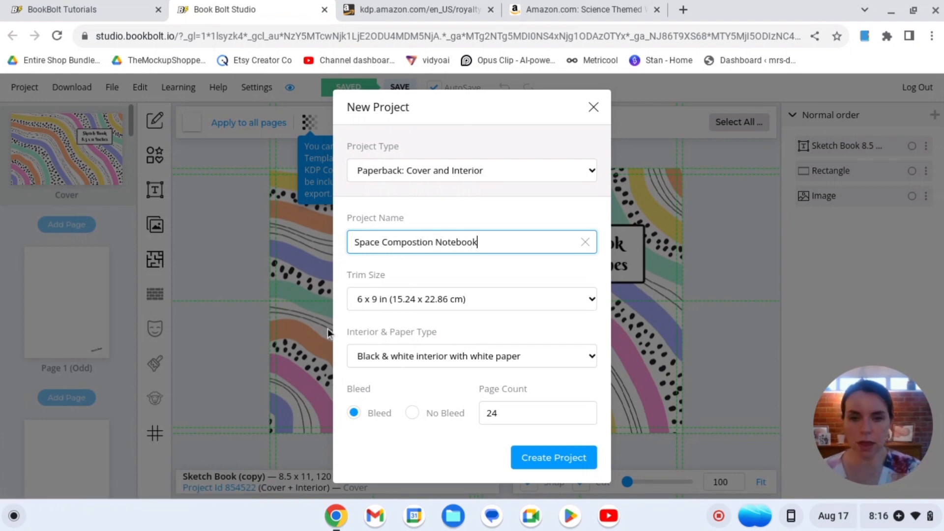
{"action": "left_click", "coordinate": [472, 300]}
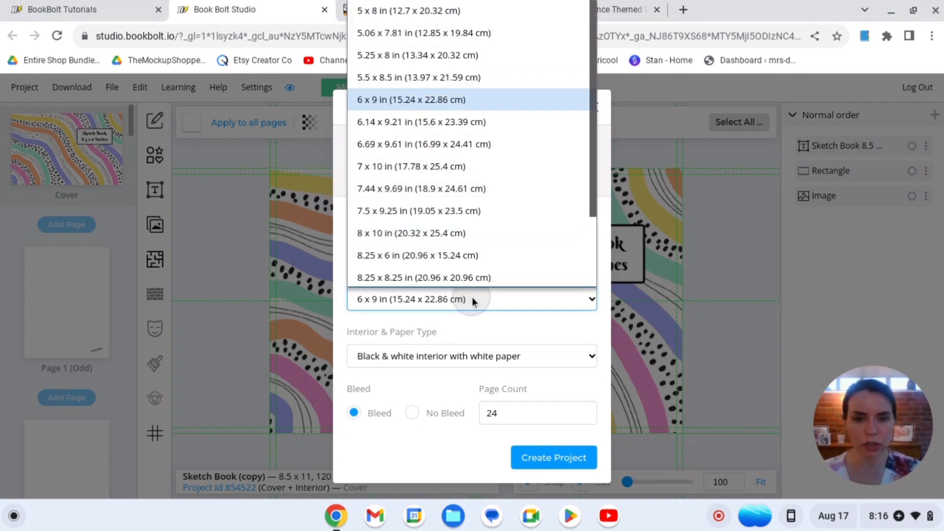
{"action": "scroll", "coordinate": [470, 255], "scroll_direction": "down", "scroll_amount": 1}
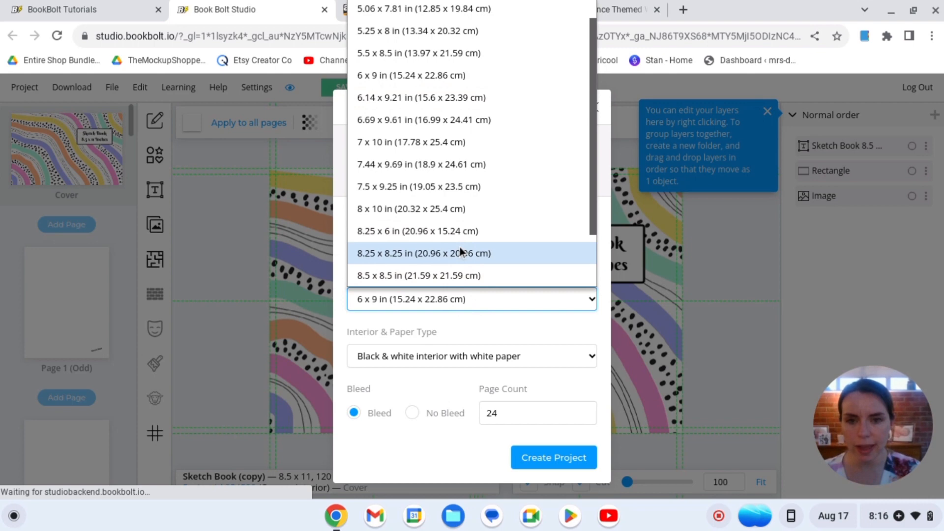
{"action": "scroll", "coordinate": [459, 247], "scroll_direction": "down", "scroll_amount": 3}
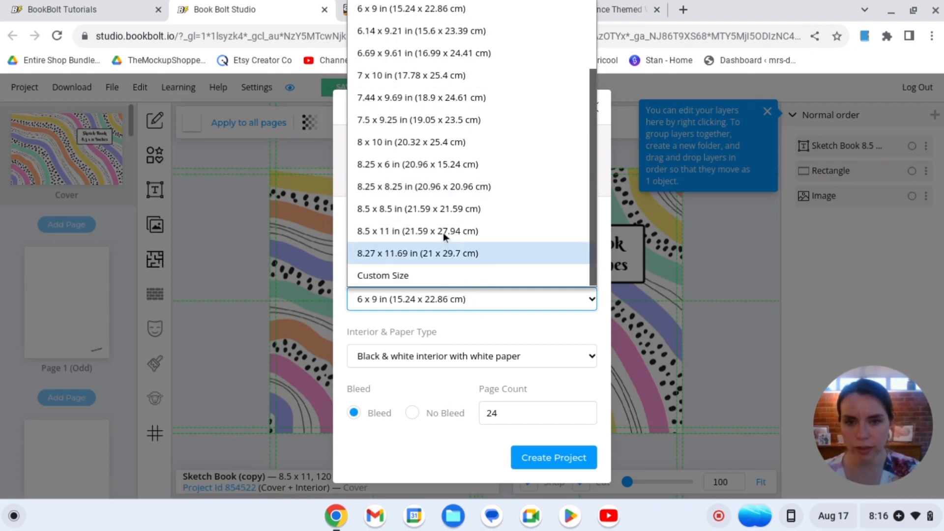
{"action": "left_click", "coordinate": [441, 231]}
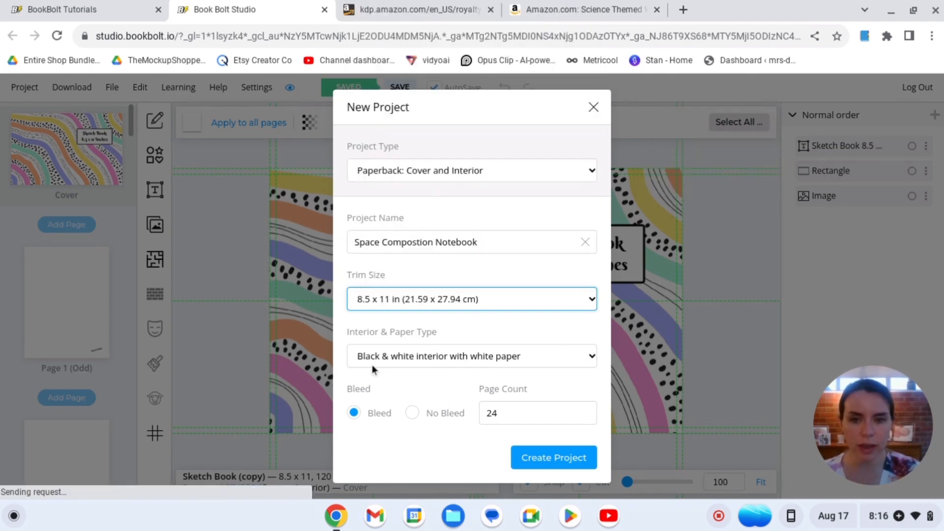
Set the page count to 100 and create the project
{"action": "left_click", "coordinate": [503, 410]}
{"action": "type", "text": "100"}
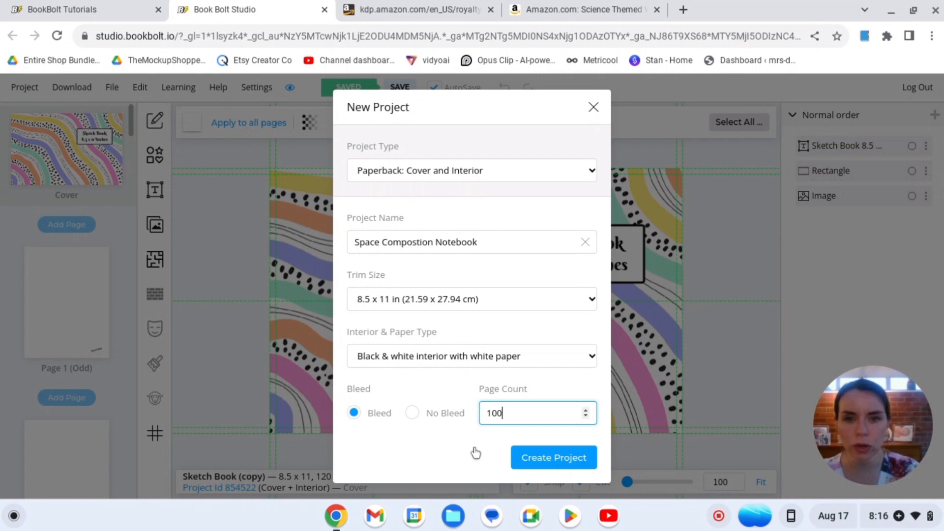
{"action": "left_click", "coordinate": [528, 461]}
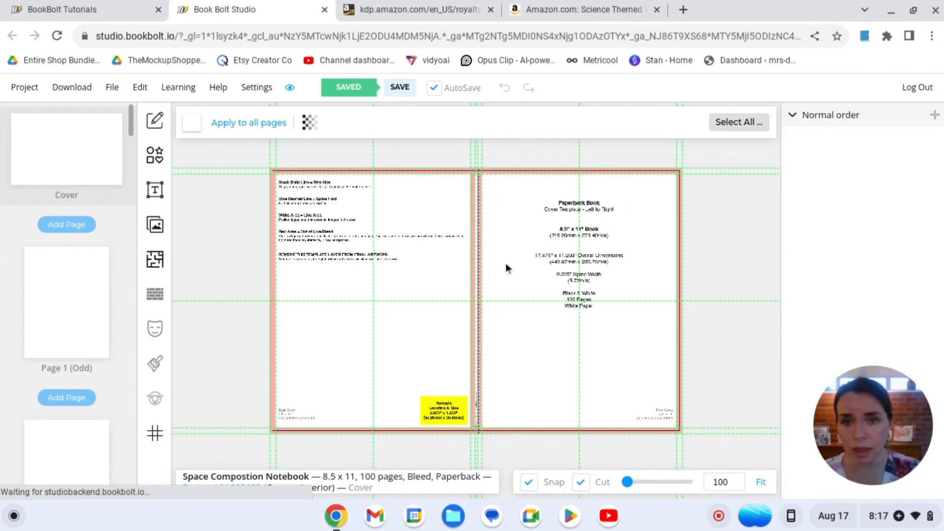
Open the Interior Templates Library for page 1 and browse the ruled, graph, word puzzle and maze templates
{"action": "left_click", "coordinate": [96, 292]}
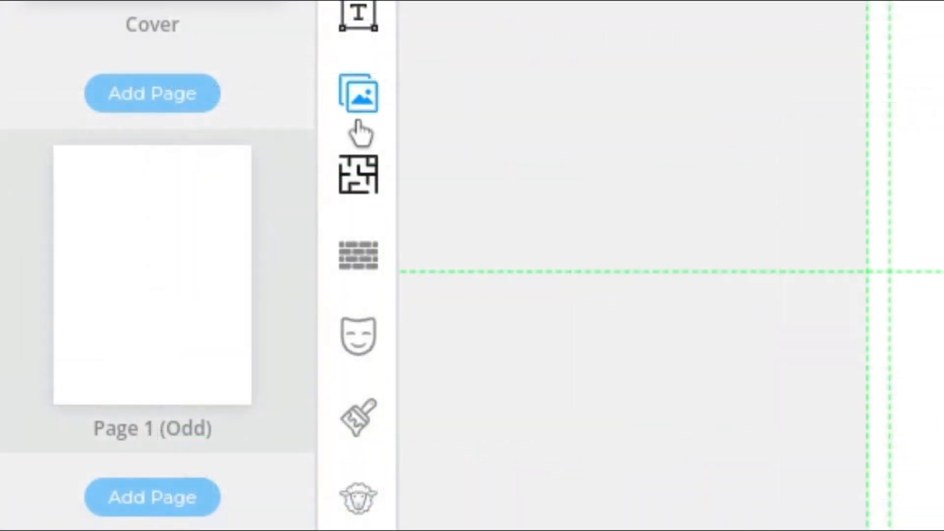
{"action": "left_click", "coordinate": [358, 186]}
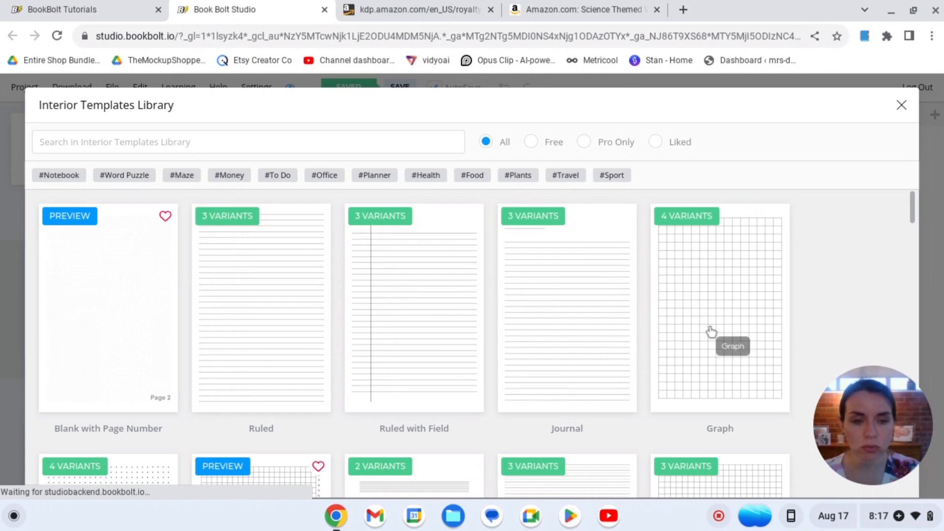
{"action": "scroll", "coordinate": [710, 330], "scroll_direction": "down", "scroll_amount": 2}
{"action": "scroll", "coordinate": [711, 331], "scroll_direction": "down", "scroll_amount": 1}
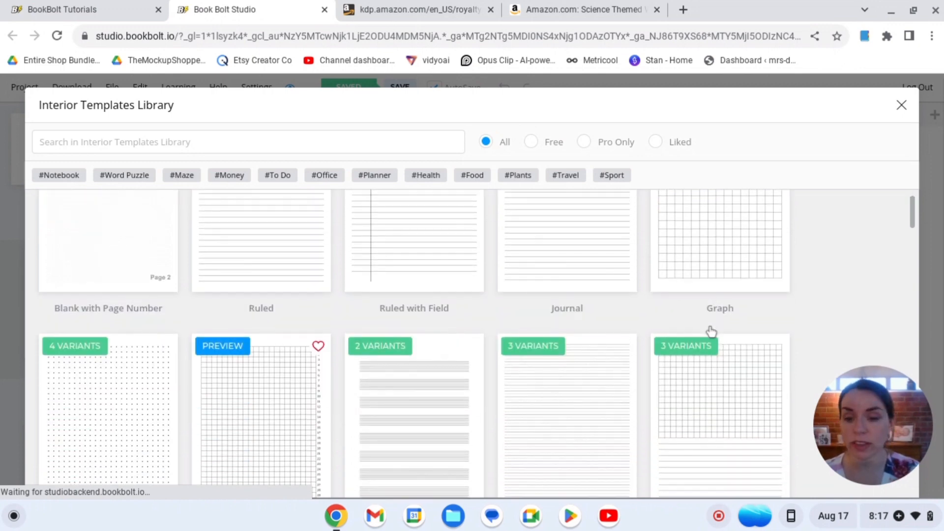
{"action": "scroll", "coordinate": [711, 331], "scroll_direction": "down", "scroll_amount": 3}
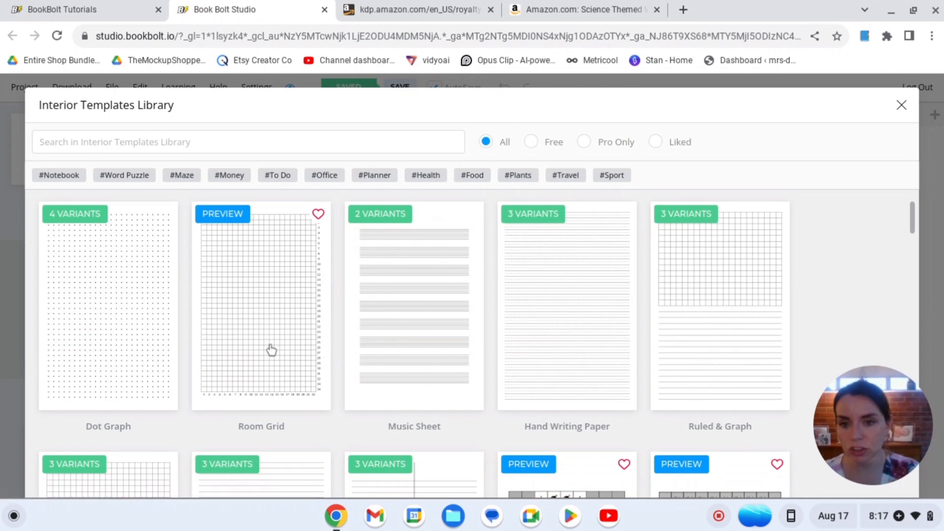
{"action": "scroll", "coordinate": [272, 350], "scroll_direction": "down", "scroll_amount": 4}
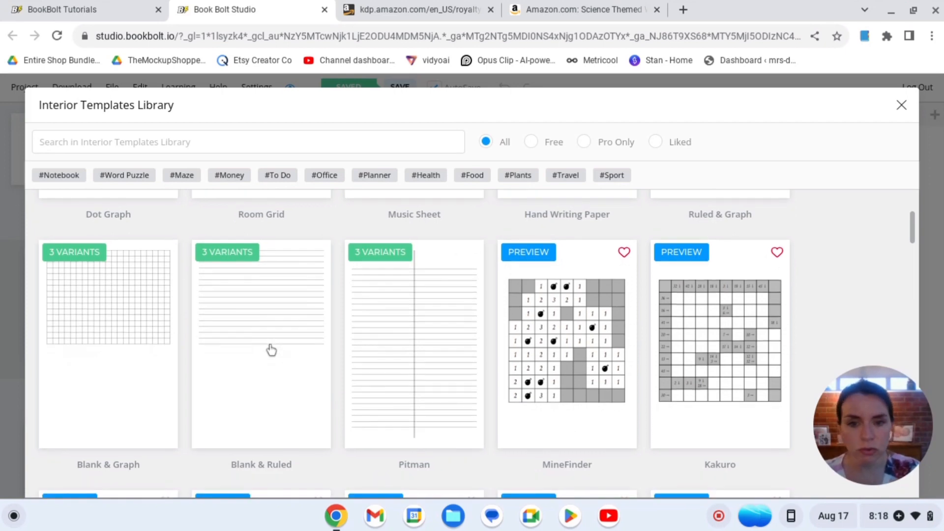
{"action": "scroll", "coordinate": [272, 350], "scroll_direction": "down", "scroll_amount": 1}
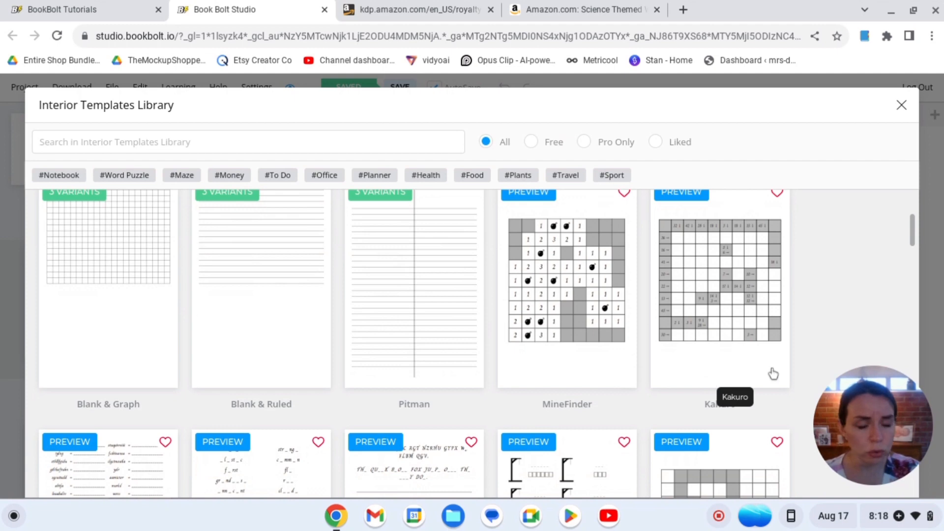
{"action": "scroll", "coordinate": [773, 374], "scroll_direction": "down", "scroll_amount": 4}
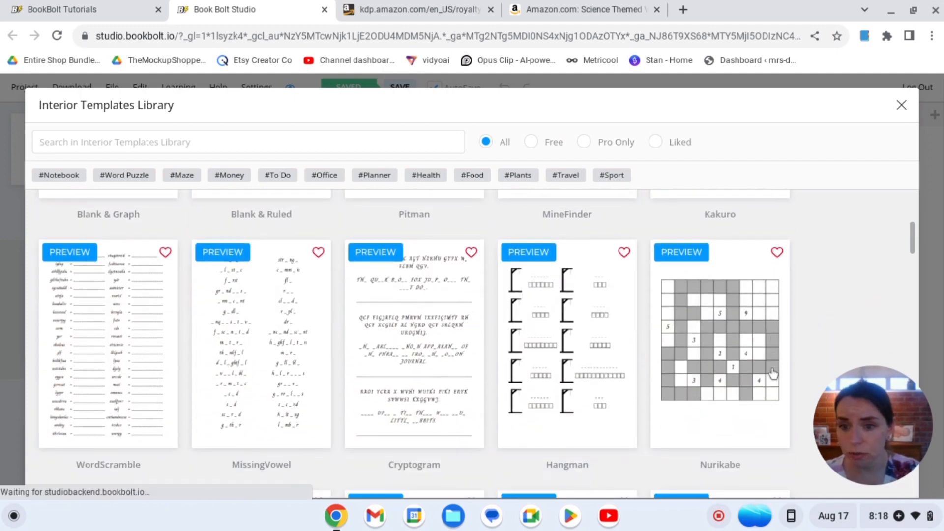
{"action": "scroll", "coordinate": [773, 373], "scroll_direction": "down", "scroll_amount": 1}
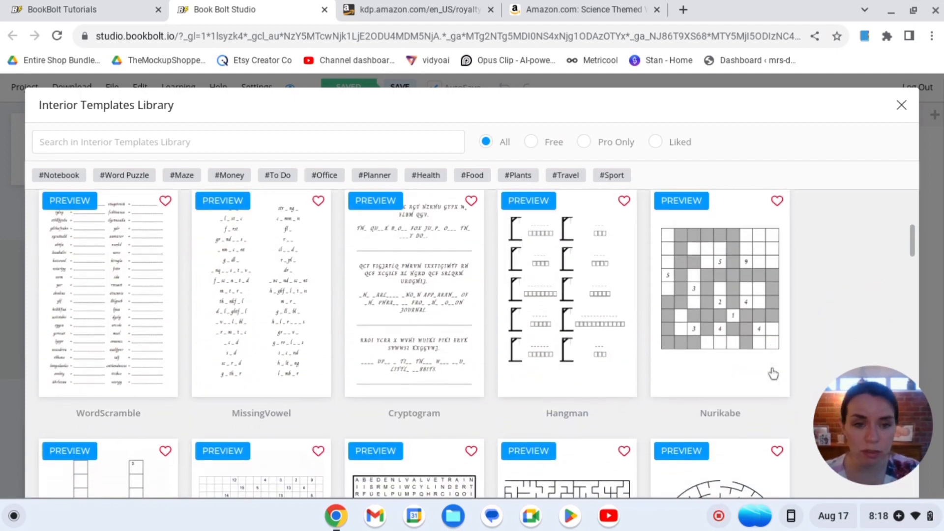
{"action": "scroll", "coordinate": [773, 374], "scroll_direction": "down", "scroll_amount": 4}
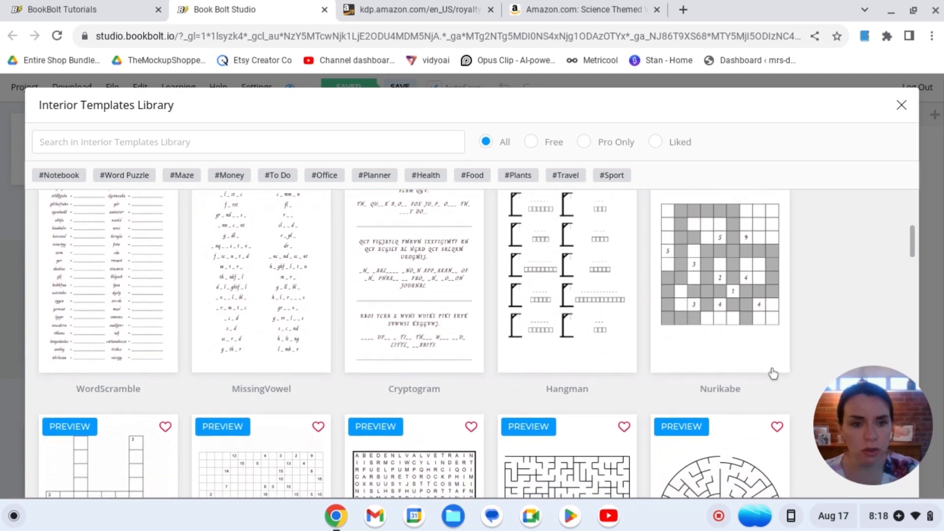
{"action": "scroll", "coordinate": [773, 373], "scroll_direction": "down", "scroll_amount": 5}
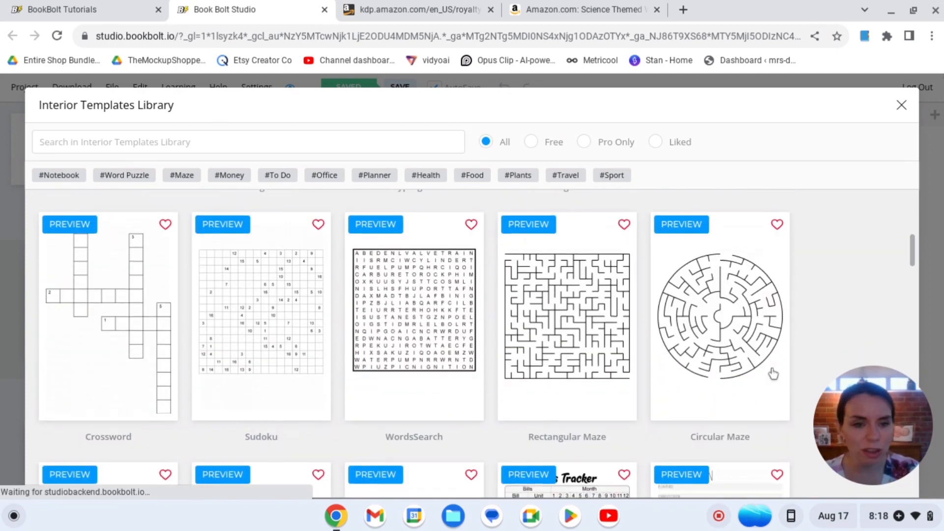
{"action": "scroll", "coordinate": [772, 374], "scroll_direction": "down", "scroll_amount": 13}
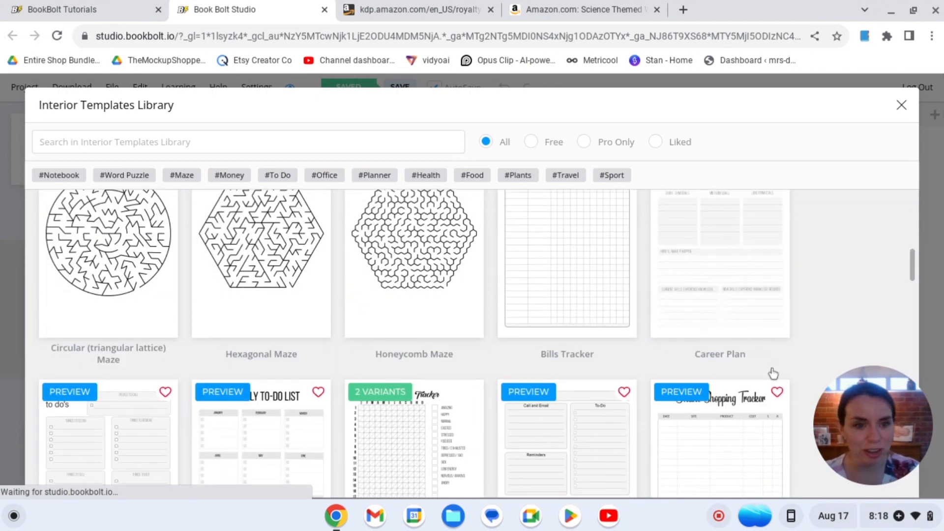
Browse the library's planner, tracker, checklist and journal interiors, from Home To Dos through Vacation Planner and Babysitter Information
{"action": "scroll", "coordinate": [772, 373], "scroll_direction": "down", "scroll_amount": 2}
{"action": "scroll", "coordinate": [773, 373], "scroll_direction": "down", "scroll_amount": 6}
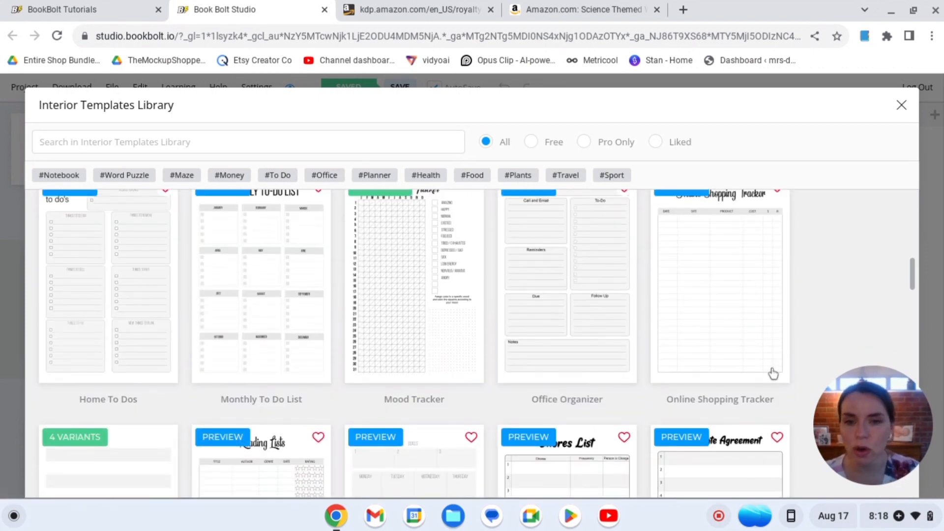
{"action": "scroll", "coordinate": [772, 373], "scroll_direction": "down", "scroll_amount": 7}
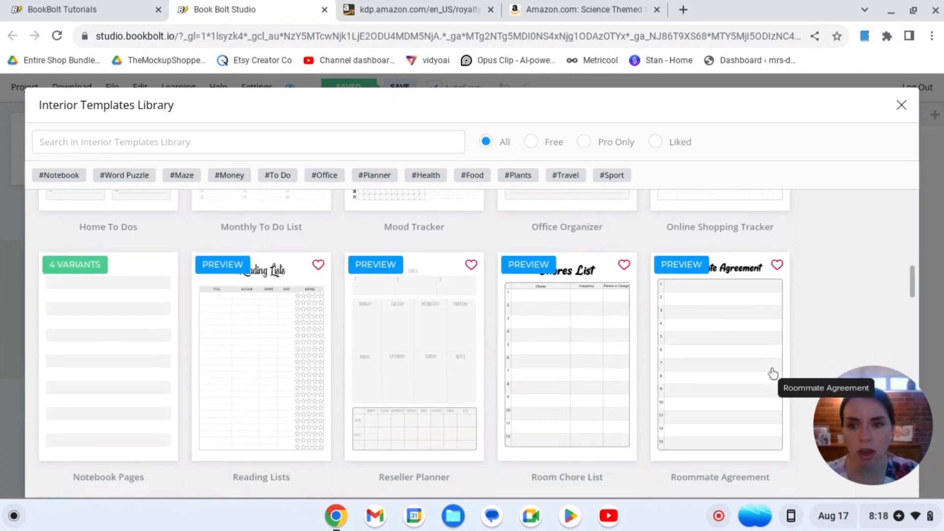
{"action": "scroll", "coordinate": [772, 373], "scroll_direction": "down", "scroll_amount": 12}
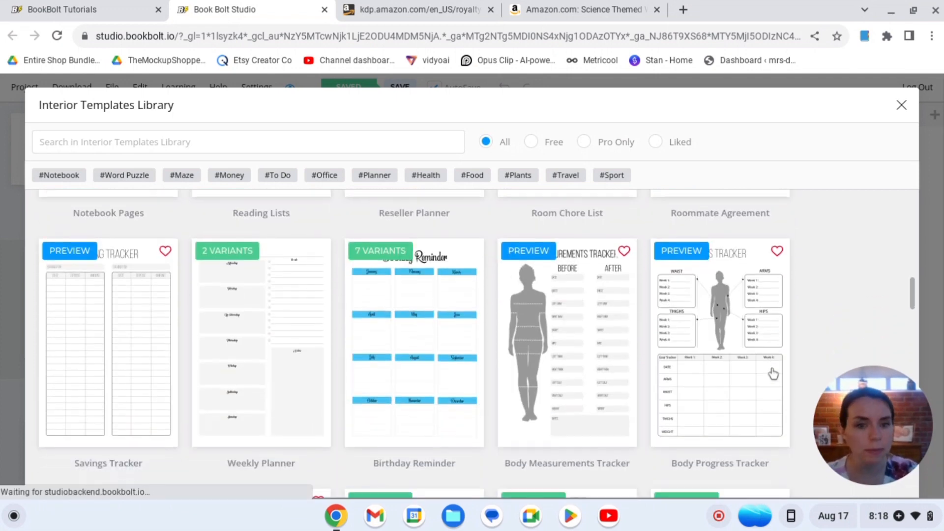
{"action": "scroll", "coordinate": [773, 374], "scroll_direction": "down", "scroll_amount": 8}
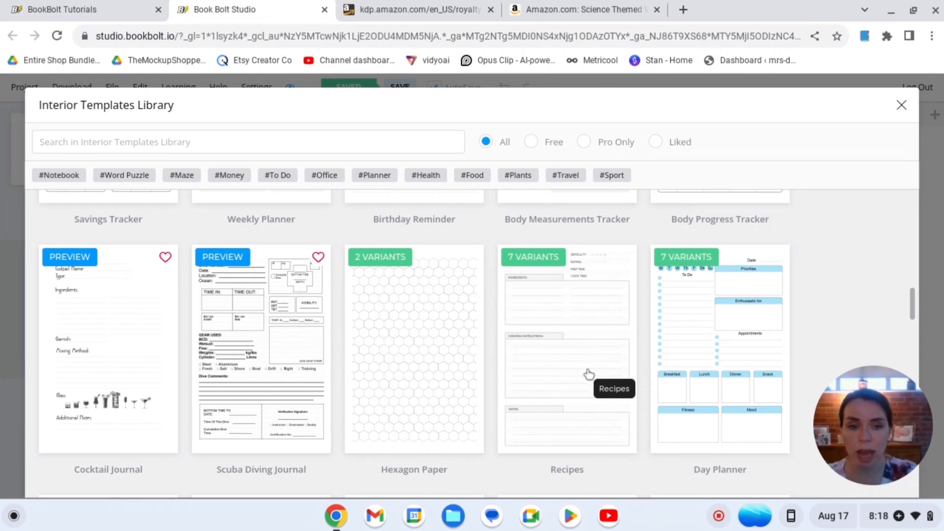
{"action": "scroll", "coordinate": [589, 374], "scroll_direction": "down", "scroll_amount": 3}
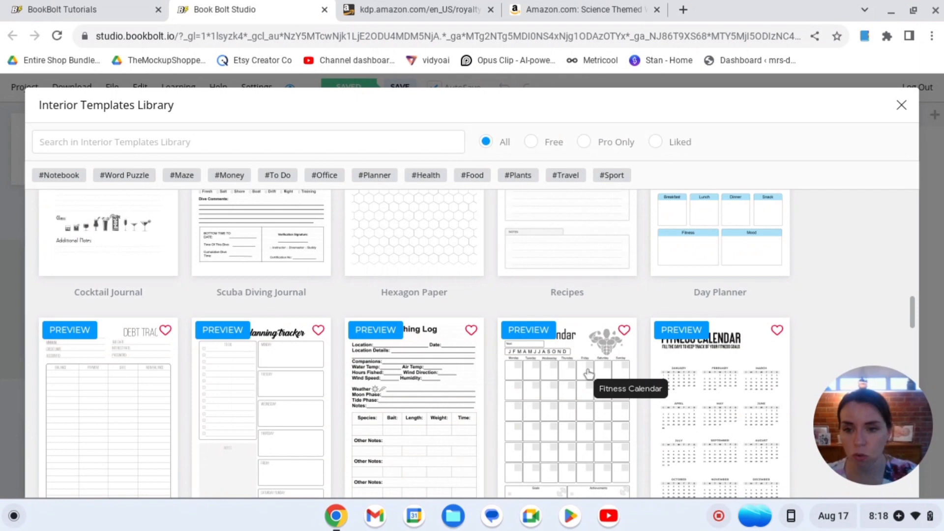
{"action": "scroll", "coordinate": [589, 375], "scroll_direction": "down", "scroll_amount": 3}
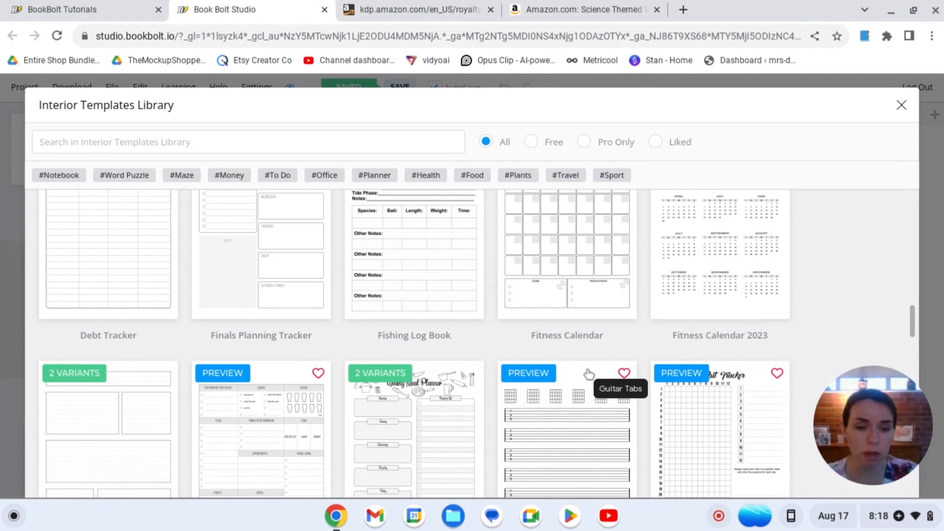
{"action": "scroll", "coordinate": [589, 375], "scroll_direction": "down", "scroll_amount": 8}
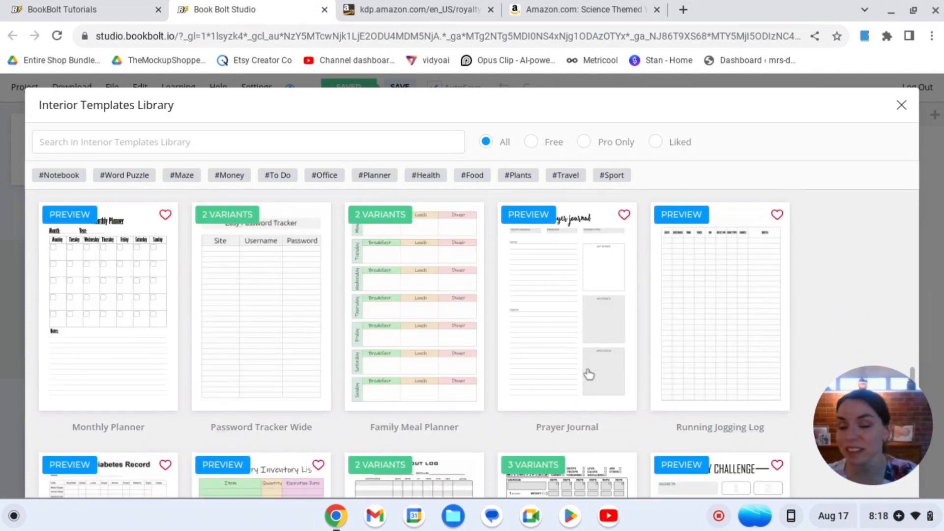
{"action": "scroll", "coordinate": [588, 374], "scroll_direction": "down", "scroll_amount": 3}
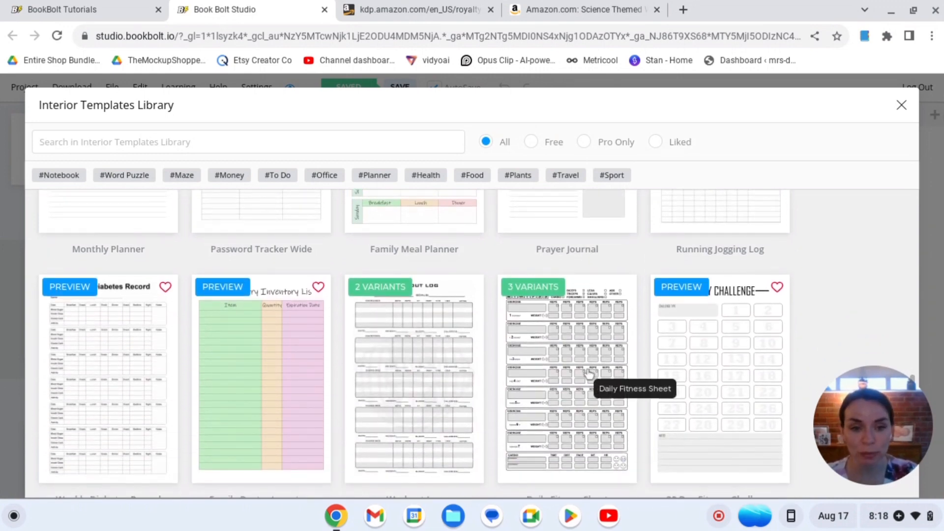
{"action": "scroll", "coordinate": [588, 374], "scroll_direction": "down", "scroll_amount": 5}
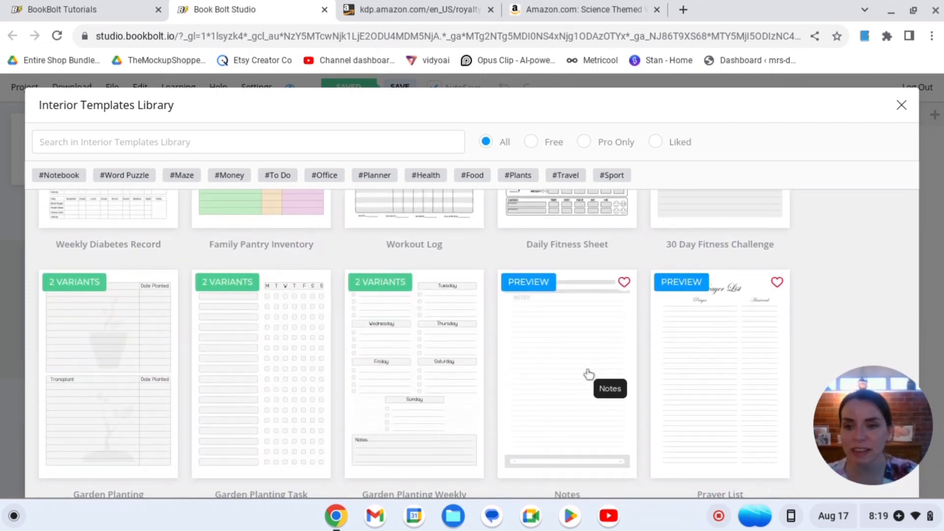
{"action": "scroll", "coordinate": [588, 375], "scroll_direction": "down", "scroll_amount": 4}
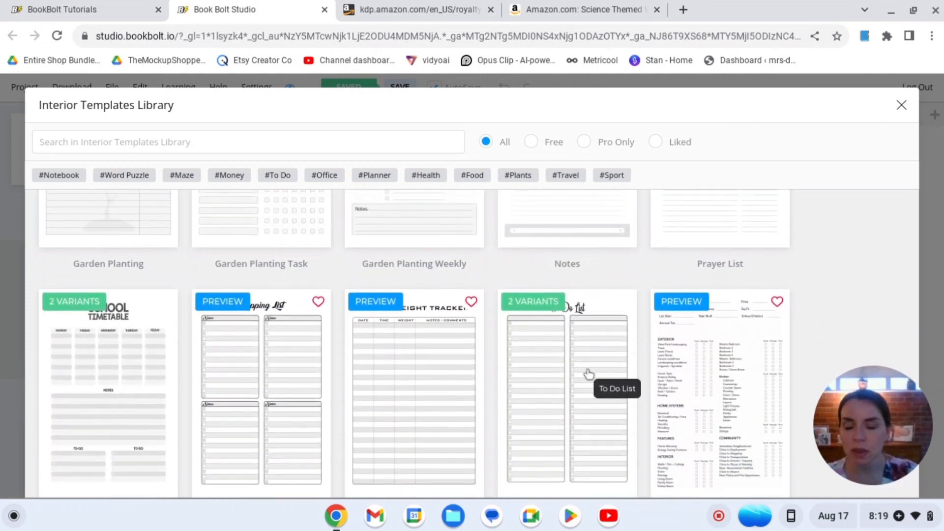
{"action": "scroll", "coordinate": [589, 374], "scroll_direction": "down", "scroll_amount": 5}
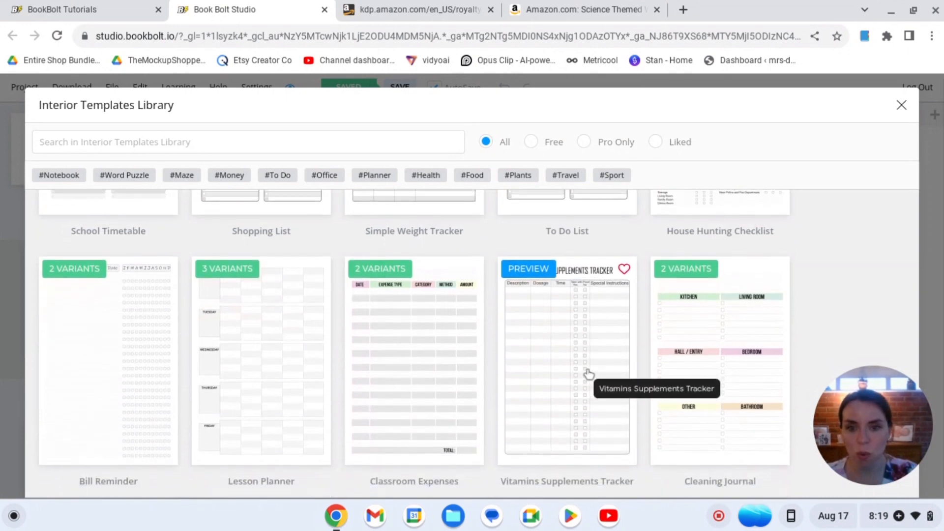
{"action": "scroll", "coordinate": [588, 374], "scroll_direction": "down", "scroll_amount": 5}
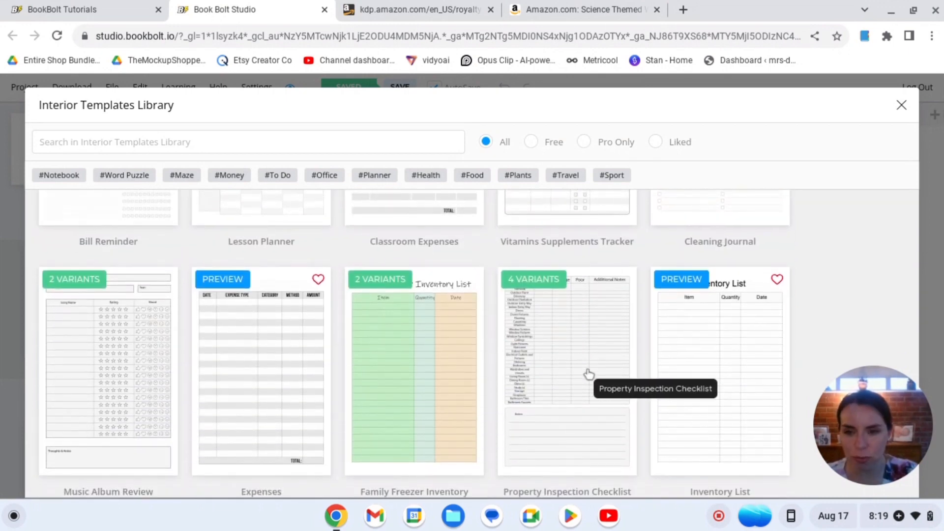
{"action": "scroll", "coordinate": [588, 375], "scroll_direction": "down", "scroll_amount": 5}
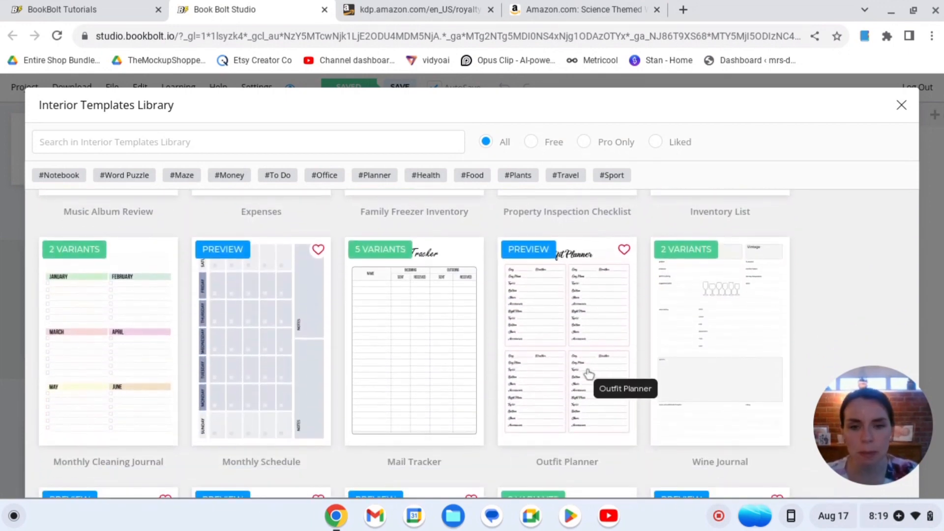
{"action": "scroll", "coordinate": [589, 375], "scroll_direction": "down", "scroll_amount": 5}
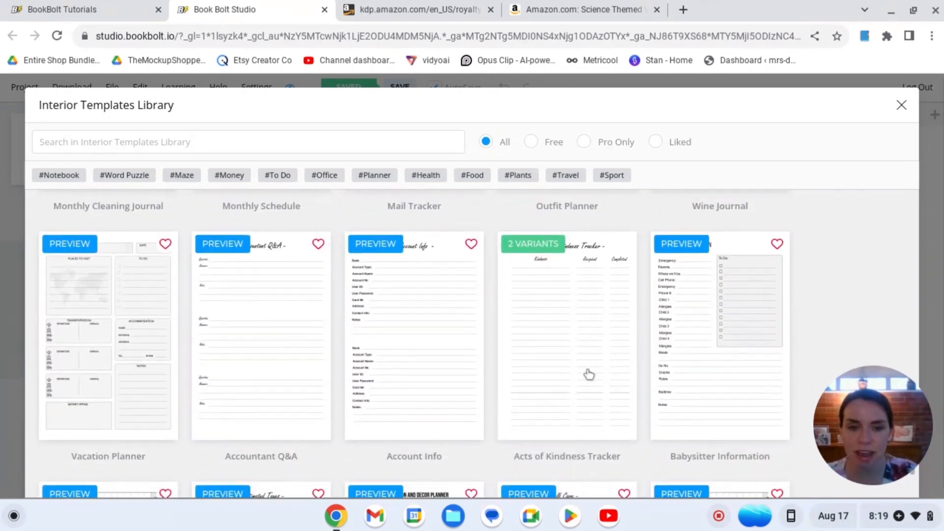
Filter the interior templates to notebooks and choose the Wide Ruled variant of the Ruled template
{"action": "scroll", "coordinate": [588, 374], "scroll_direction": "down", "scroll_amount": 3}
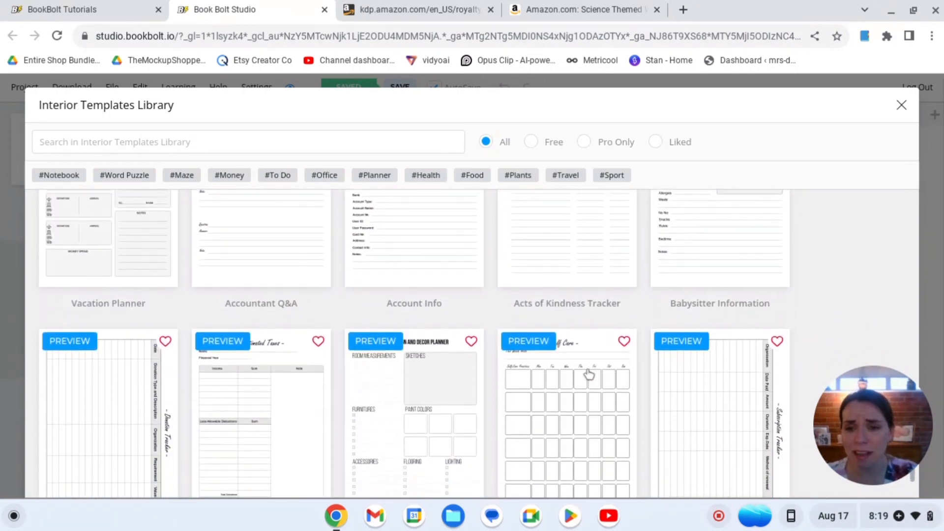
{"action": "scroll", "coordinate": [588, 375], "scroll_direction": "down", "scroll_amount": 3}
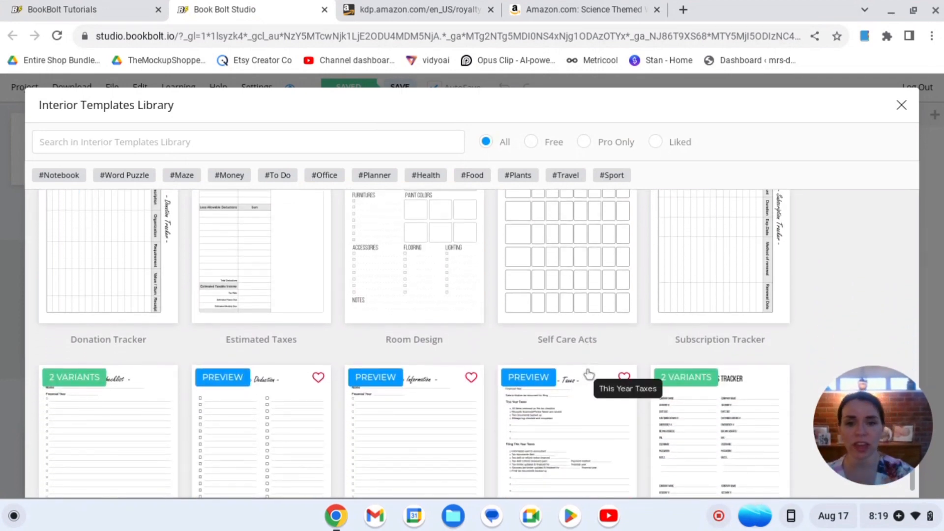
{"action": "scroll", "coordinate": [588, 375], "scroll_direction": "down", "scroll_amount": 3}
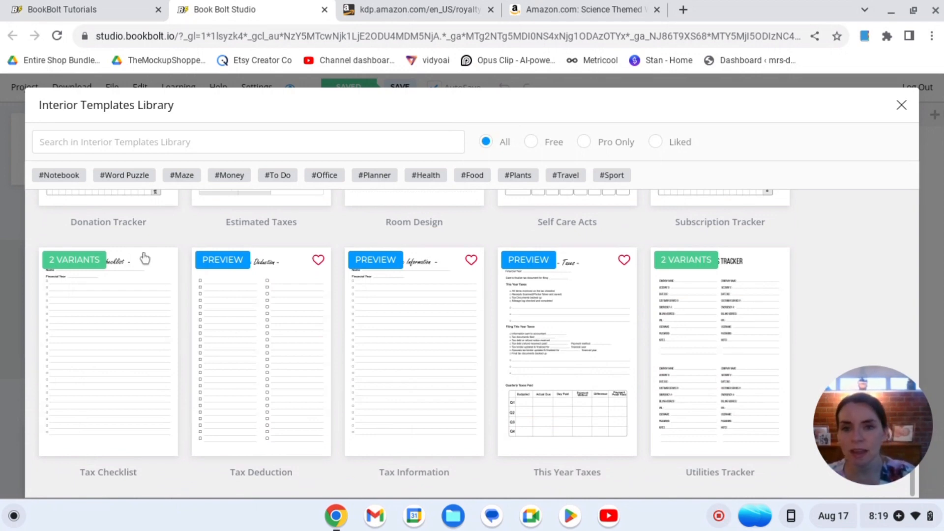
{"action": "left_click", "coordinate": [53, 182]}
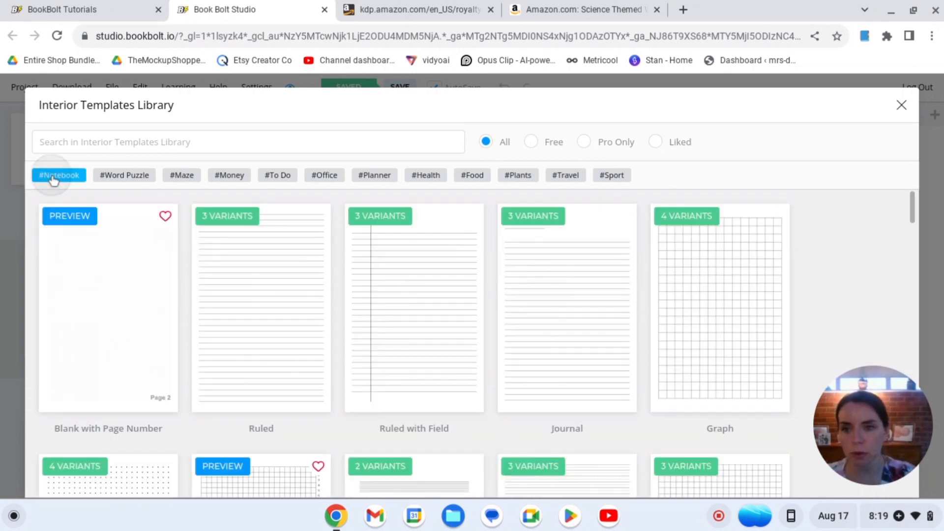
{"action": "left_click", "coordinate": [239, 279]}
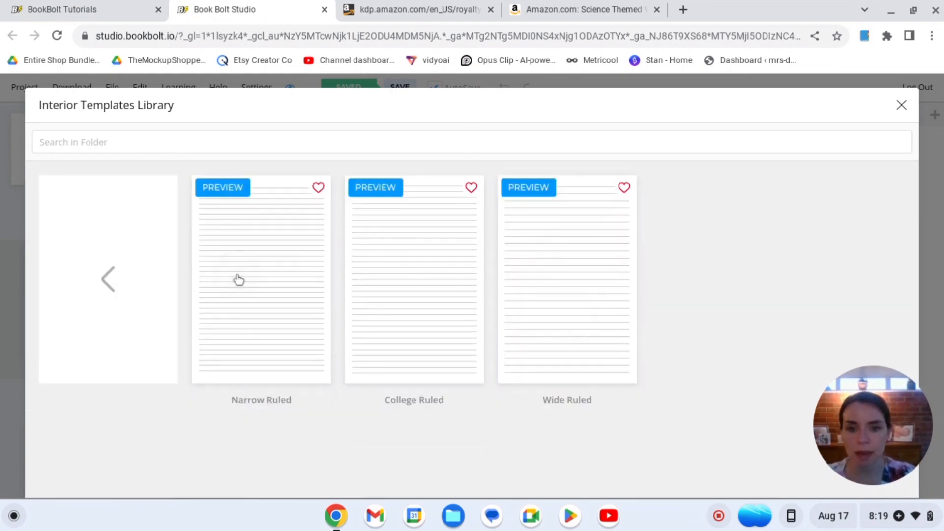
{"action": "left_click", "coordinate": [555, 308]}
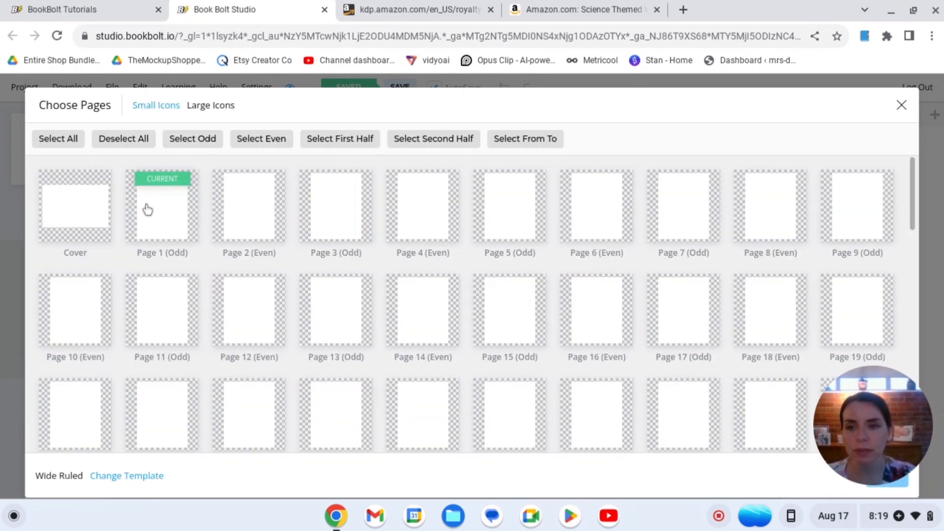
Select all pages except the cover for the Wide Ruled template and continue to its options
{"action": "left_click", "coordinate": [61, 142]}
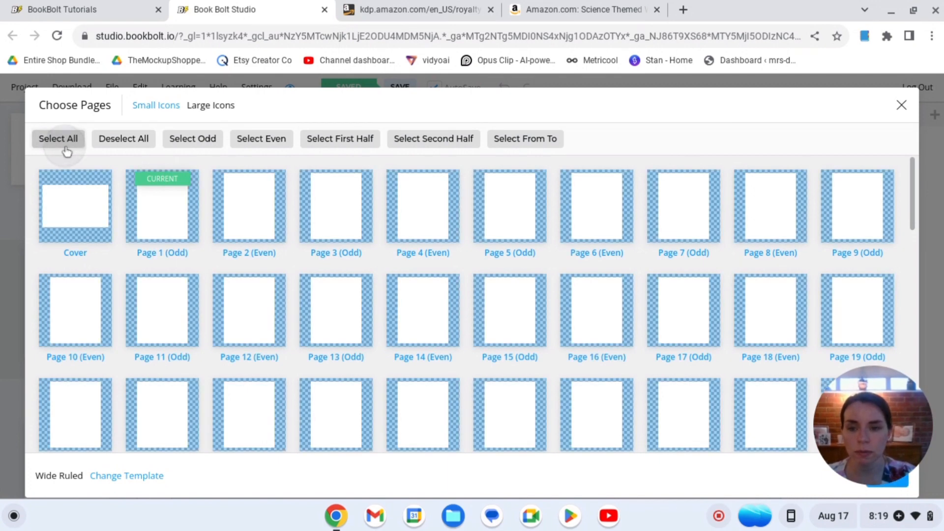
{"action": "left_click", "coordinate": [83, 215]}
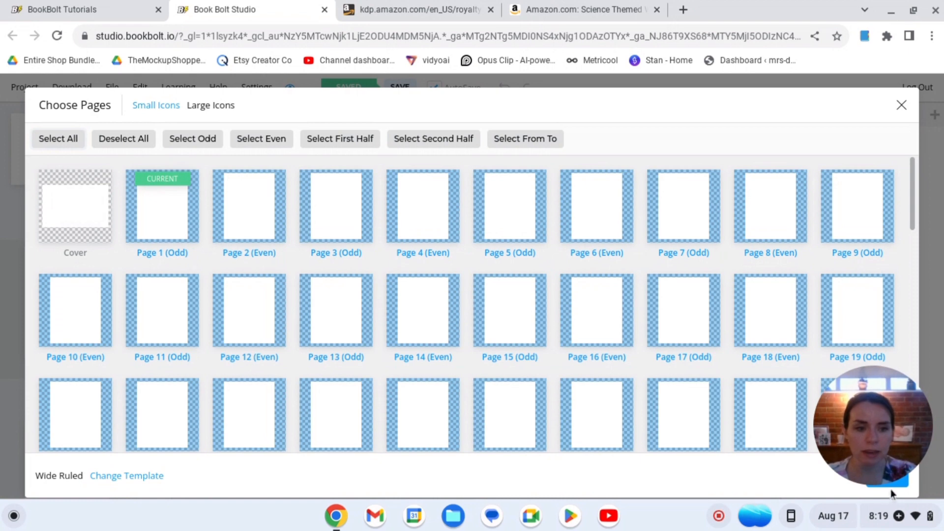
{"action": "left_click", "coordinate": [902, 486]}
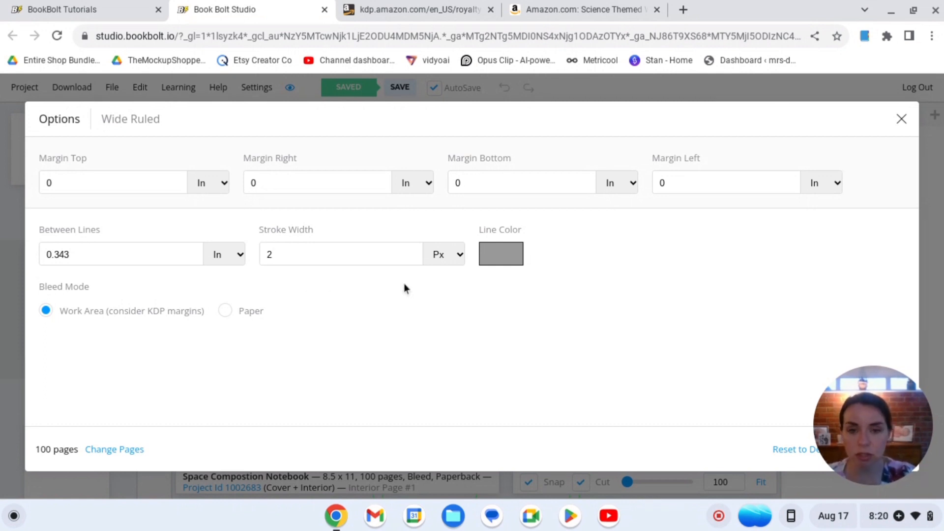
Set the ruled line color to black (#000000) and submit the Wide Ruled options for the 100 selected pages
{"action": "left_click", "coordinate": [499, 261]}
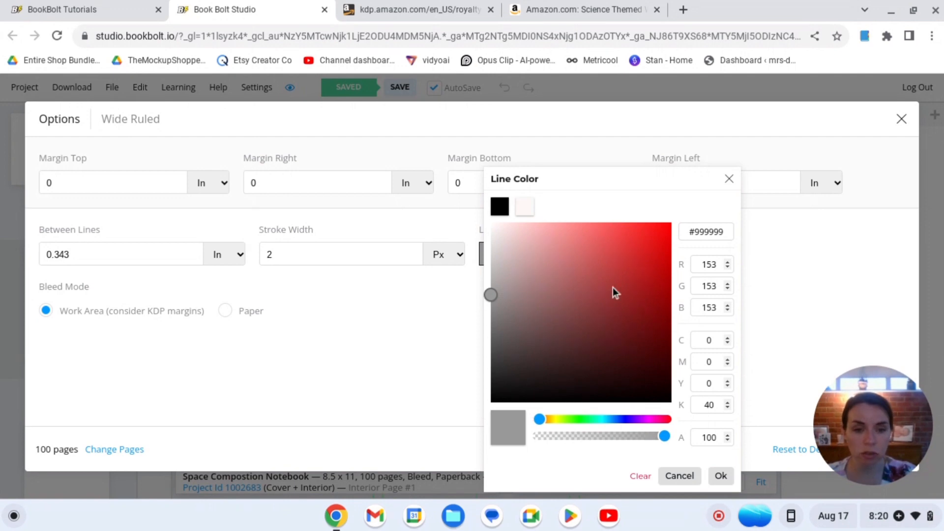
{"action": "left_click", "coordinate": [647, 253]}
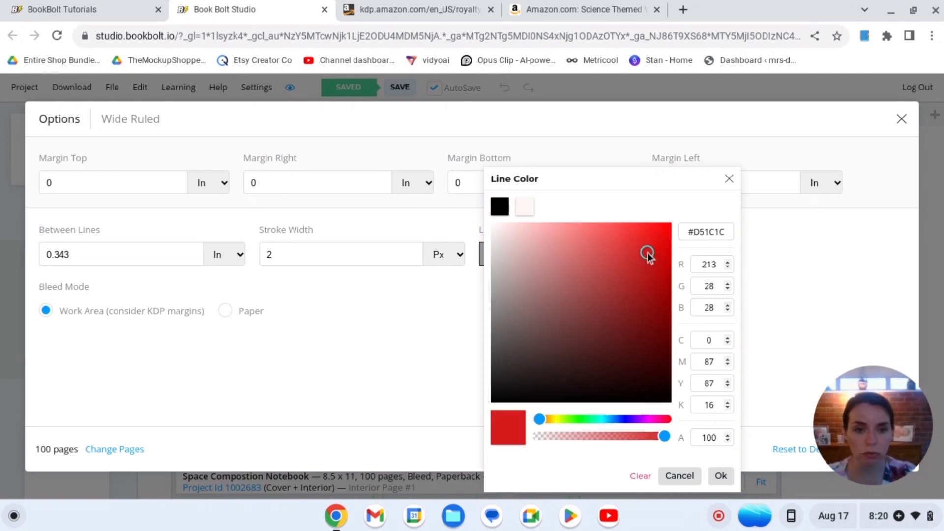
{"action": "left_click", "coordinate": [623, 418]}
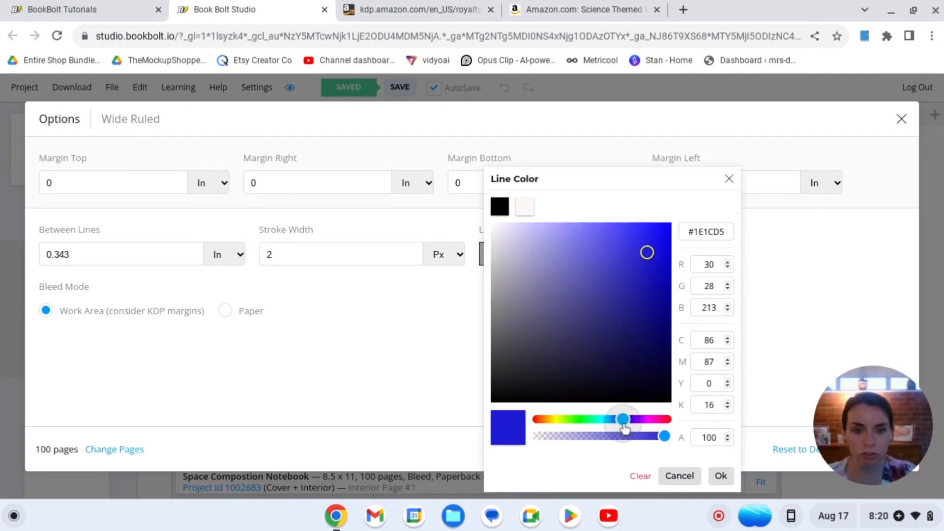
{"action": "left_click", "coordinate": [502, 211]}
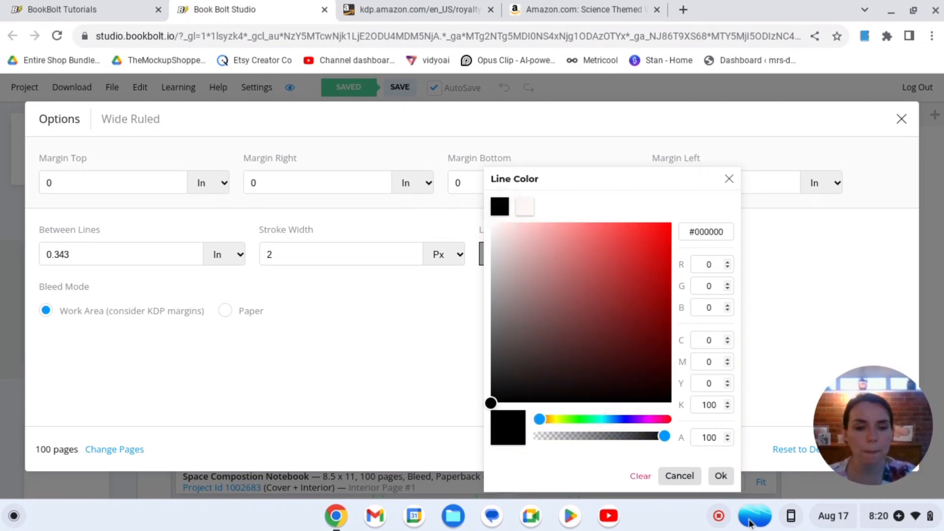
{"action": "left_click", "coordinate": [721, 477]}
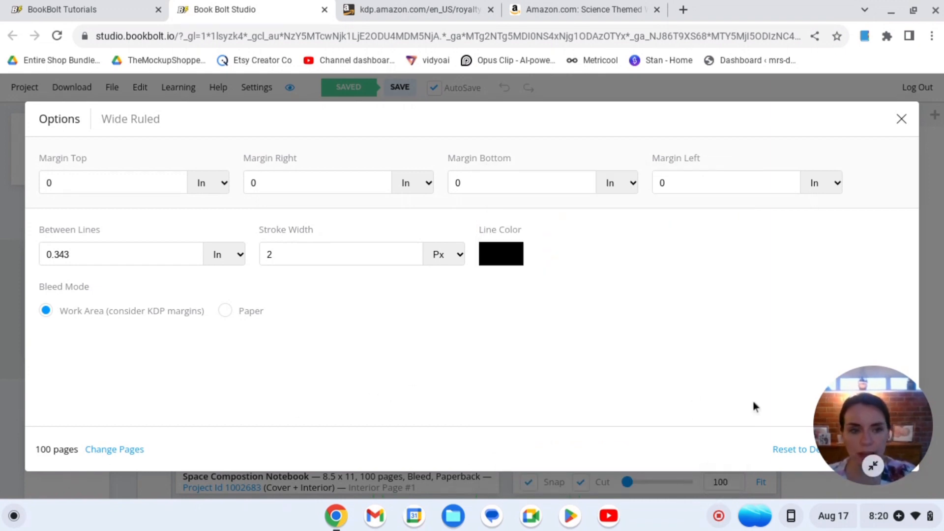
{"action": "left_click_drag", "start_coordinate": [861, 395], "coordinate": [863, 39]}
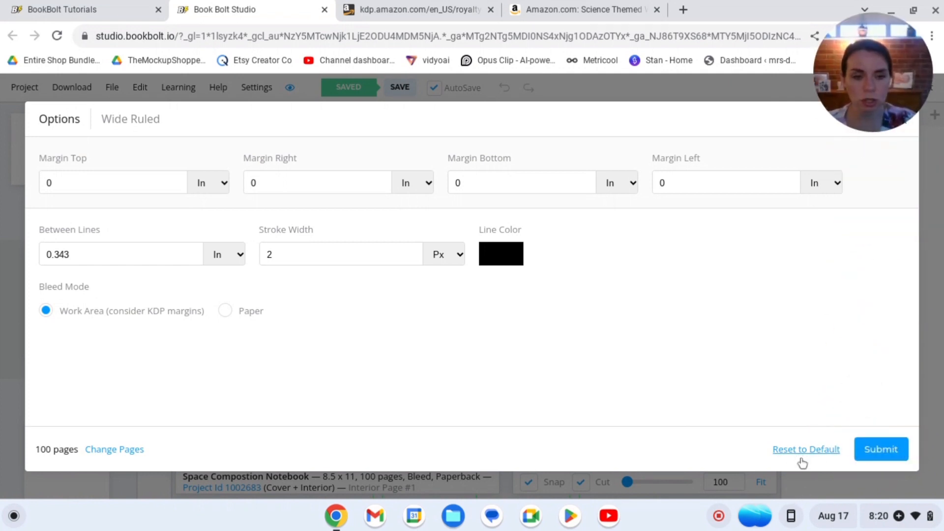
{"action": "left_click", "coordinate": [880, 455]}
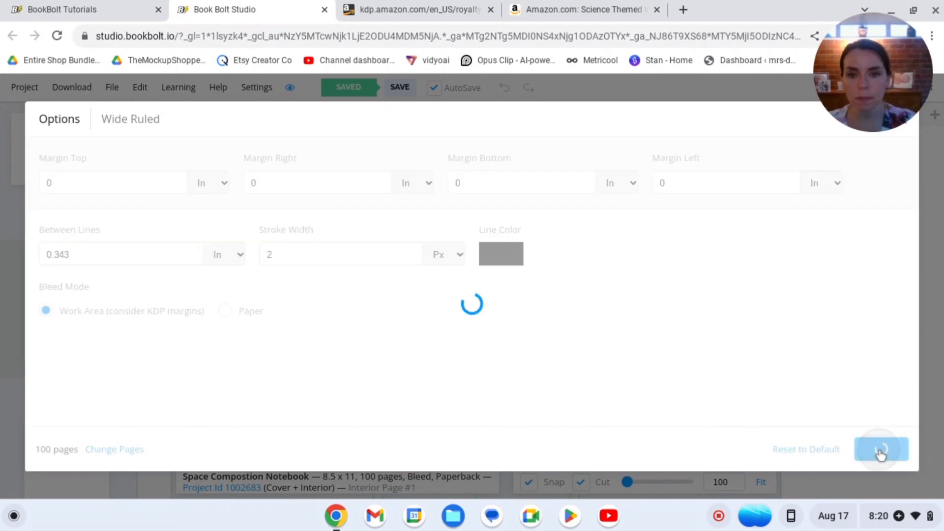
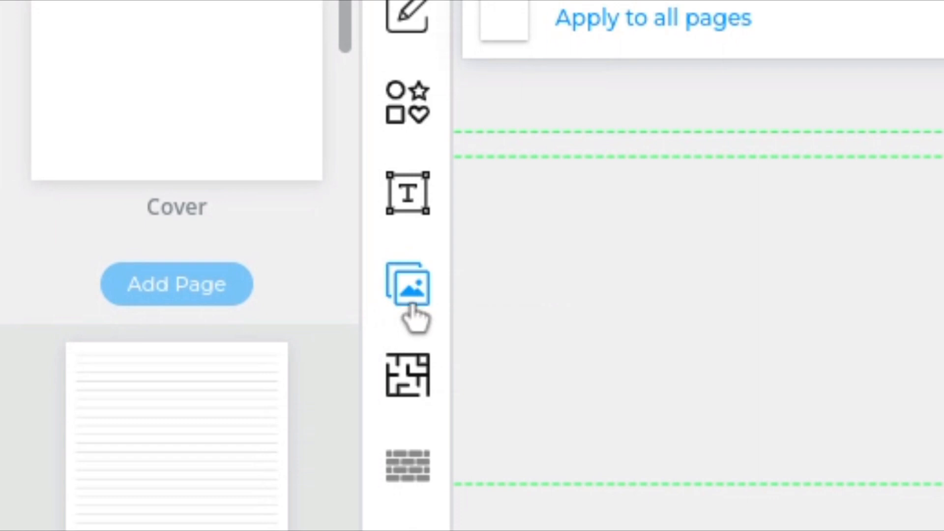
Search the Pixabay image library for "spaceman"
{"action": "left_click", "coordinate": [410, 305]}
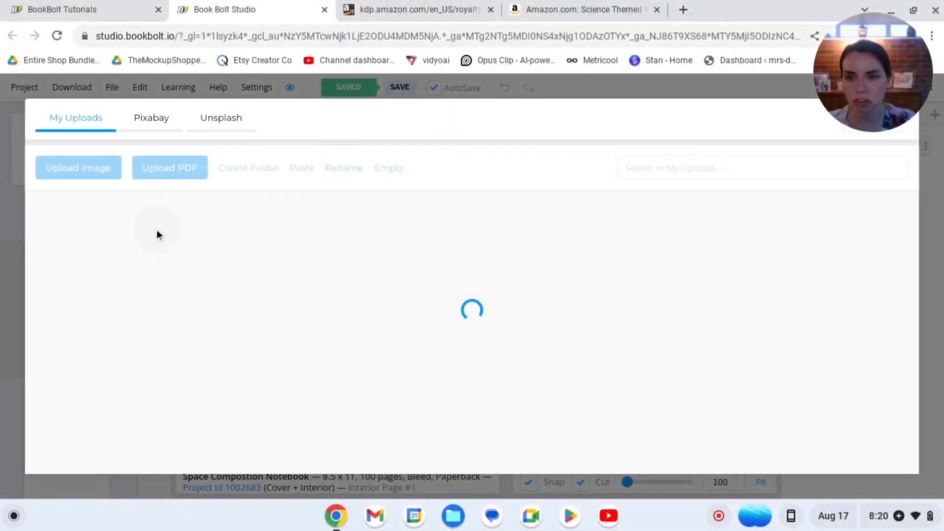
{"action": "left_click", "coordinate": [160, 119]}
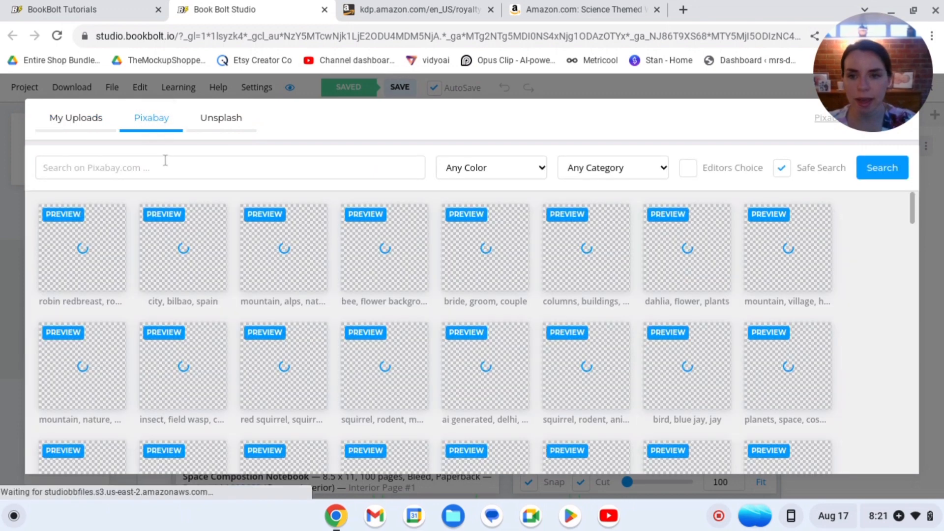
{"action": "left_click", "coordinate": [165, 167]}
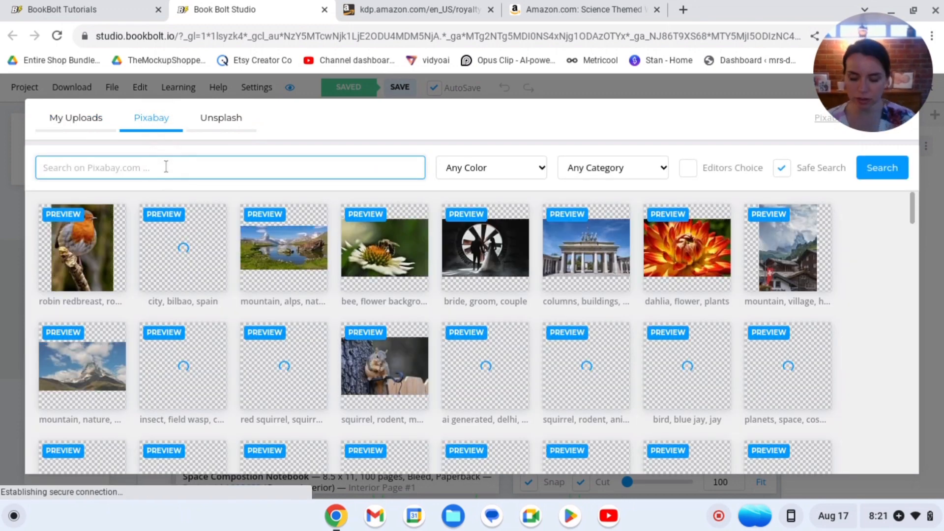
{"action": "type", "text": "as"}
{"action": "key", "text": "BackSpace"}
{"action": "key", "text": "BackSpace"}
{"action": "type", "text": "spa"}
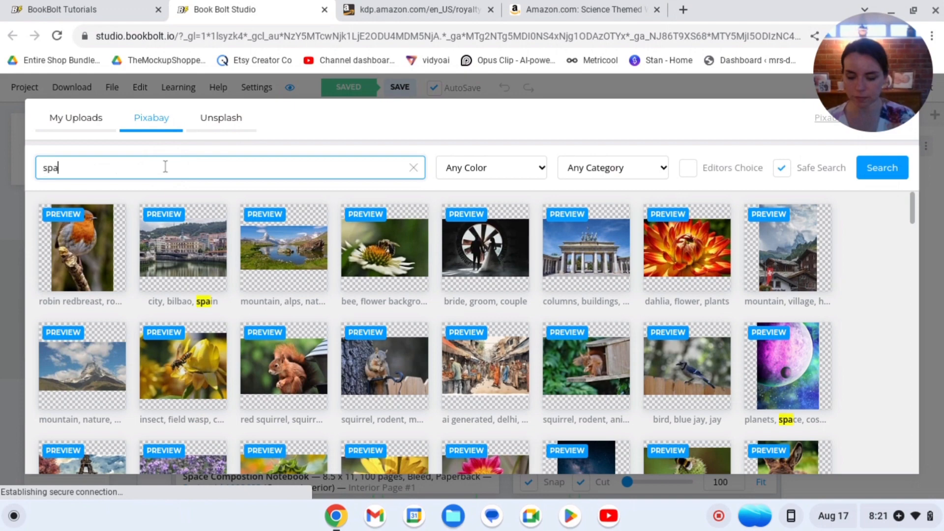
{"action": "type", "text": "ceman"}
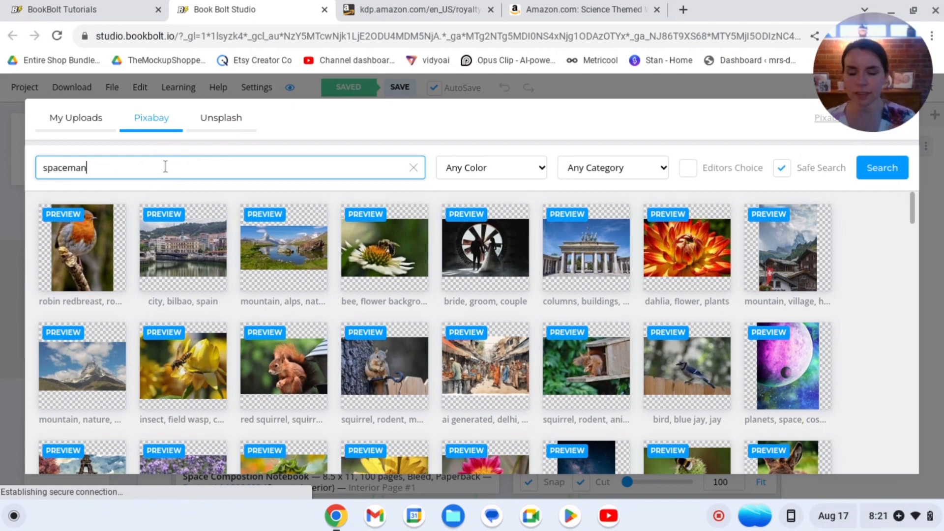
{"action": "key", "text": "Return"}
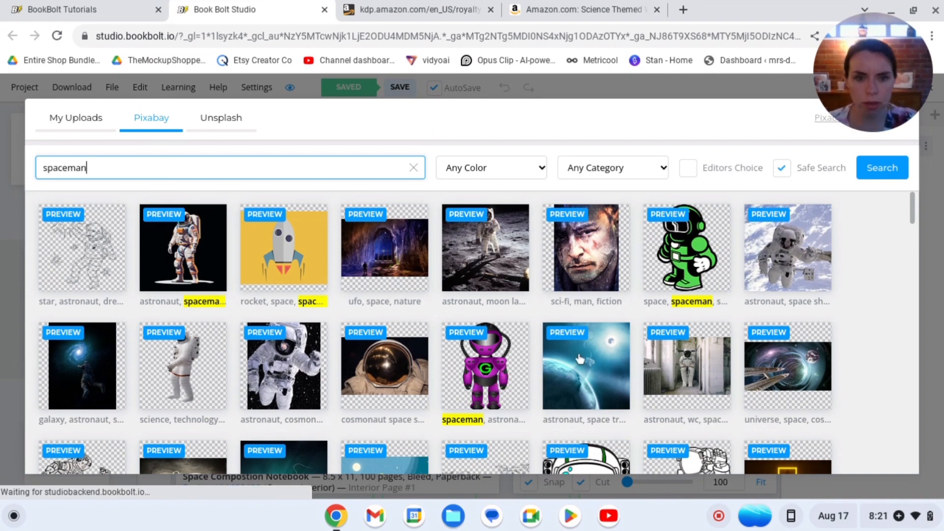
Browse the spaceman image results and insert the green cartoon spaceman with the black helmet onto page 1
{"action": "scroll", "coordinate": [580, 359], "scroll_direction": "down", "scroll_amount": 1}
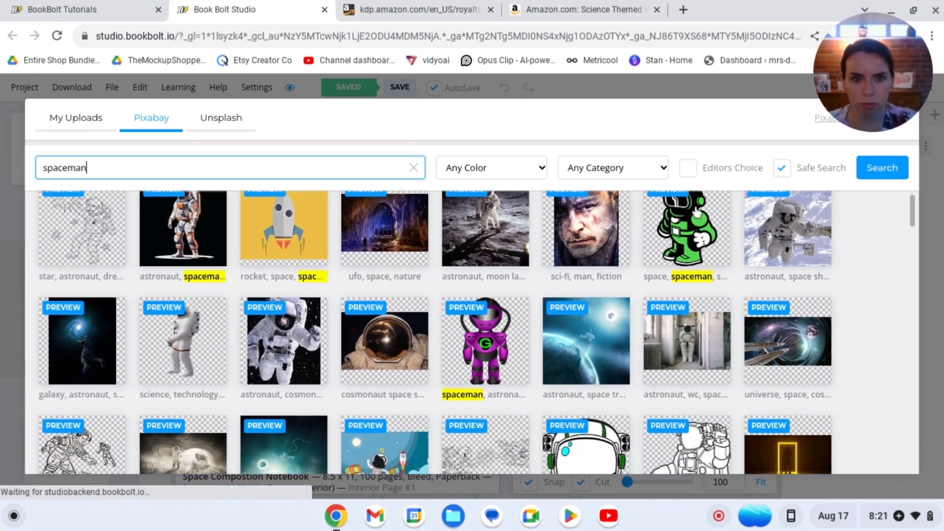
{"action": "scroll", "coordinate": [680, 281], "scroll_direction": "down", "scroll_amount": 4}
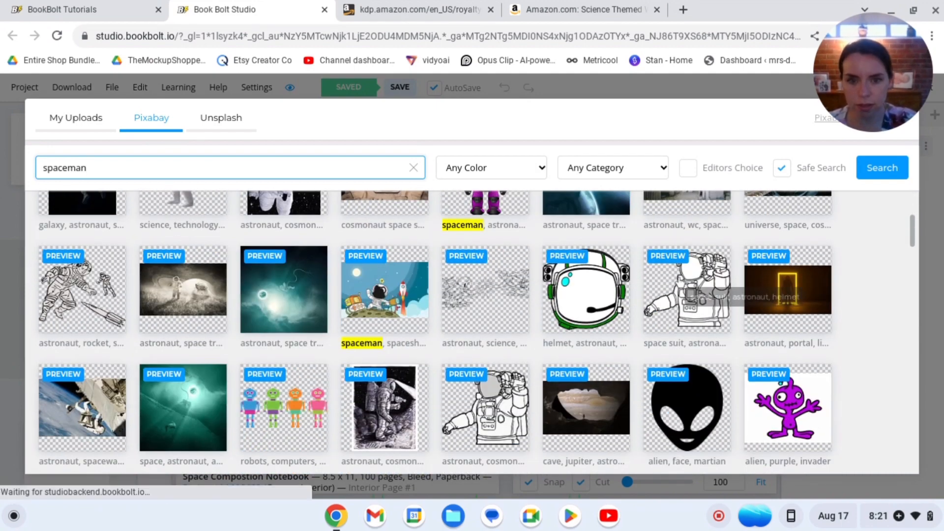
{"action": "scroll", "coordinate": [680, 281], "scroll_direction": "down", "scroll_amount": 2}
{"action": "scroll", "coordinate": [680, 281], "scroll_direction": "down", "scroll_amount": 3}
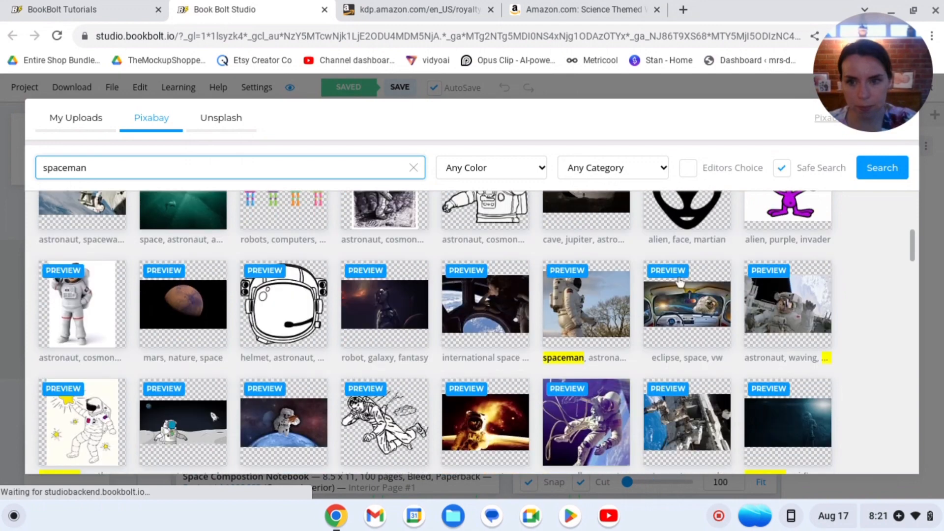
{"action": "scroll", "coordinate": [680, 281], "scroll_direction": "down", "scroll_amount": 5}
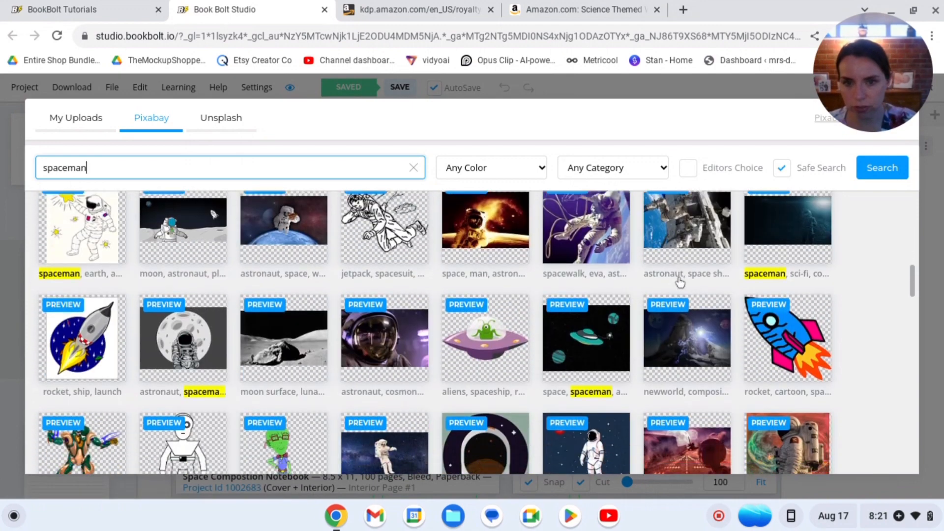
{"action": "scroll", "coordinate": [680, 282], "scroll_direction": "down", "scroll_amount": 6}
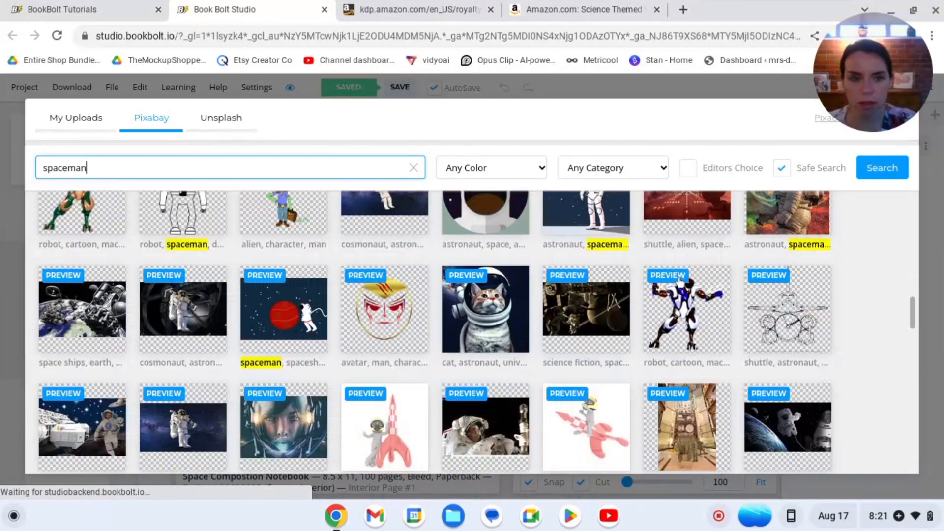
{"action": "scroll", "coordinate": [680, 281], "scroll_direction": "down", "scroll_amount": 10}
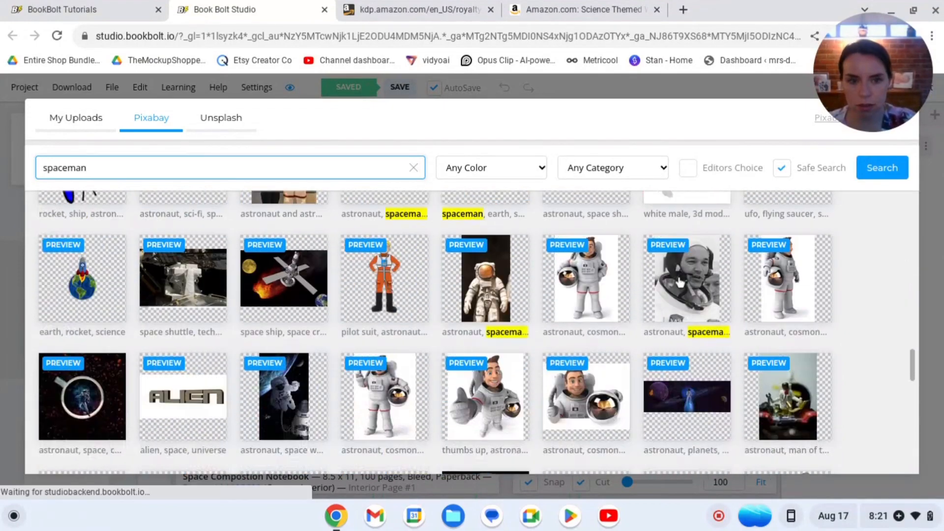
{"action": "scroll", "coordinate": [680, 281], "scroll_direction": "down", "scroll_amount": 5}
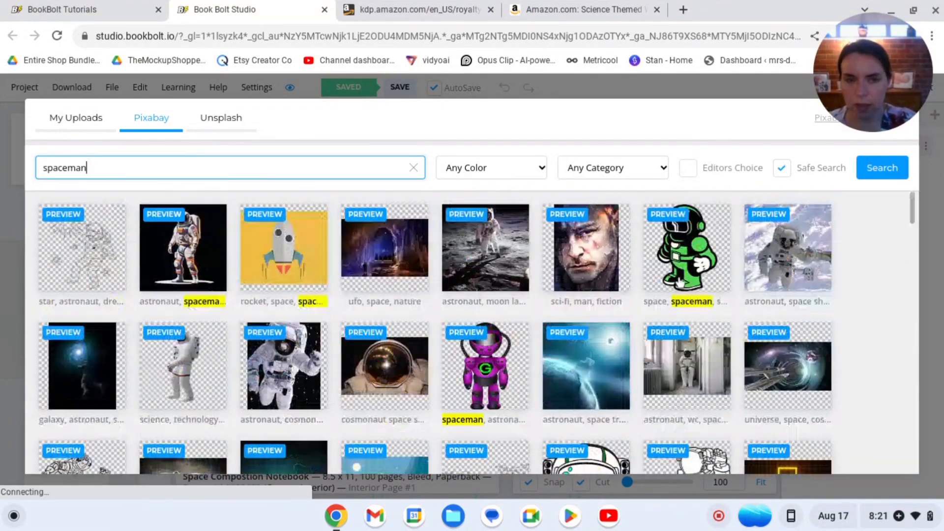
{"action": "left_click", "coordinate": [683, 254]}
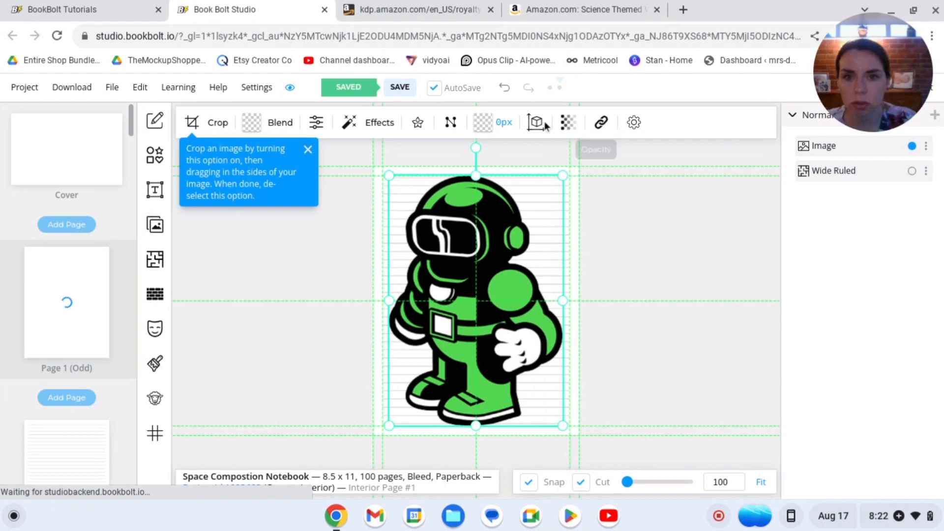
Apply the Greyscale effect in Average mode to the spaceman image on page 1
{"action": "left_click", "coordinate": [378, 124]}
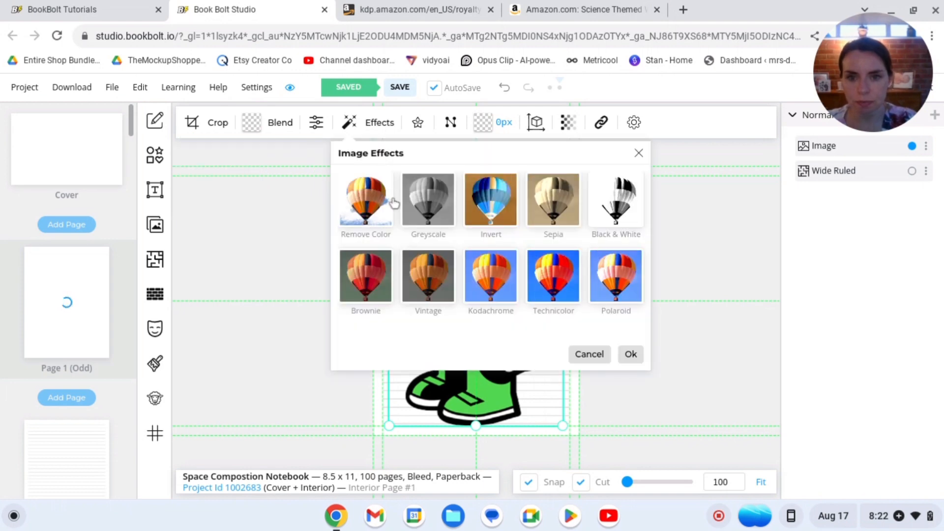
{"action": "left_click", "coordinate": [422, 204]}
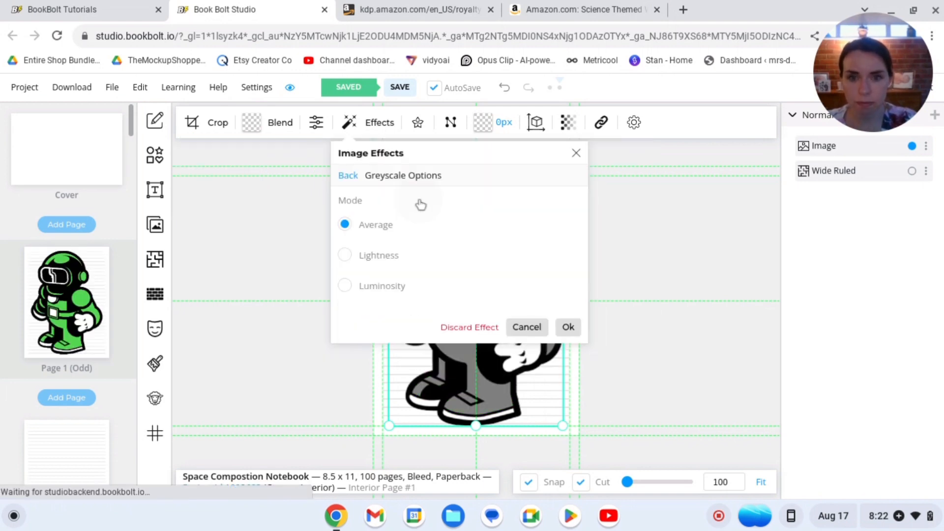
{"action": "left_click", "coordinate": [569, 333]}
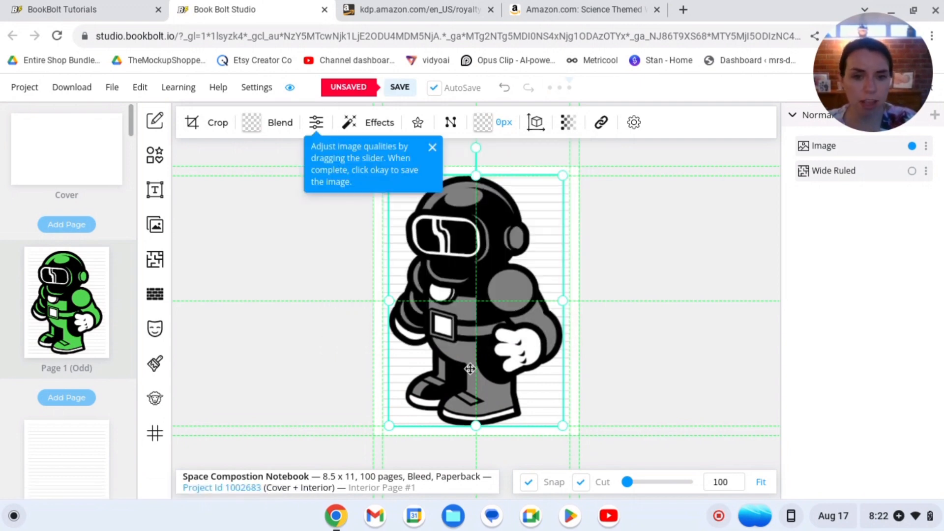
Lower the opacity of the spaceman image to 9
{"action": "left_click", "coordinate": [567, 124]}
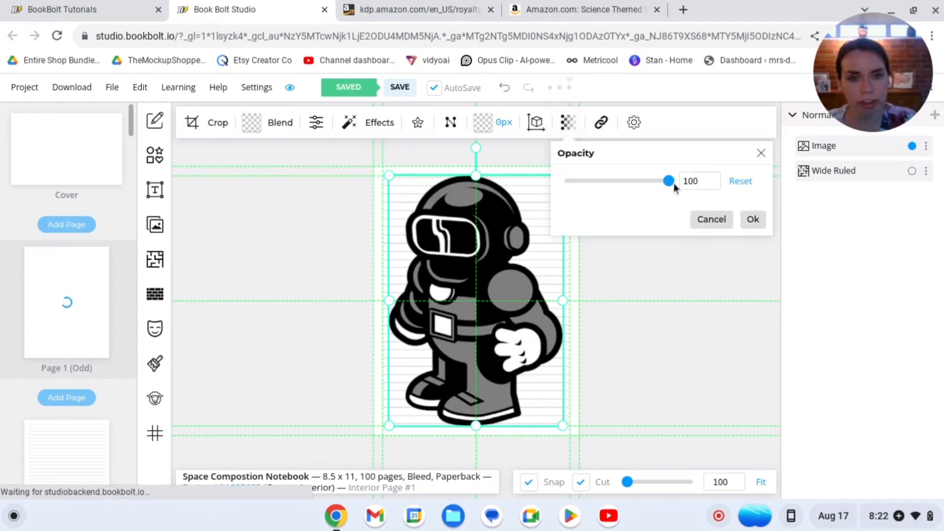
{"action": "left_click_drag", "start_coordinate": [668, 181], "coordinate": [577, 187]}
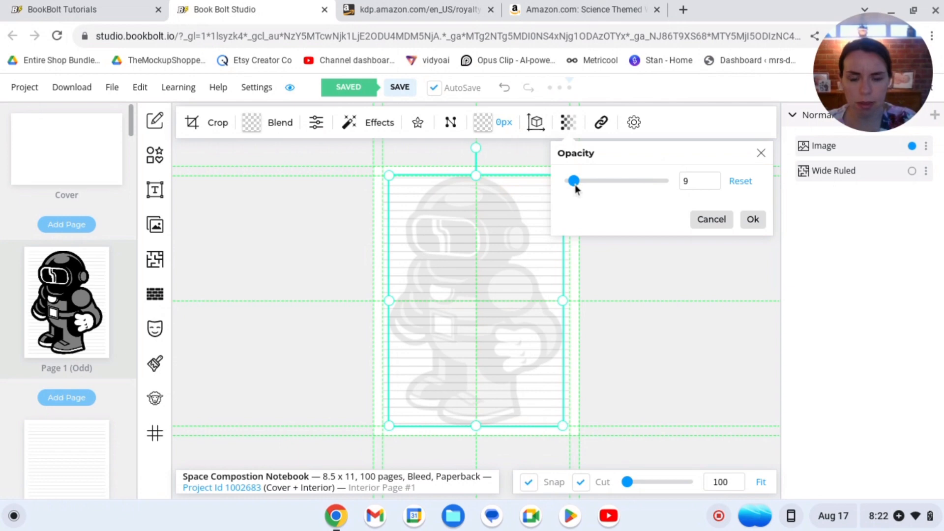
{"action": "left_click", "coordinate": [644, 322]}
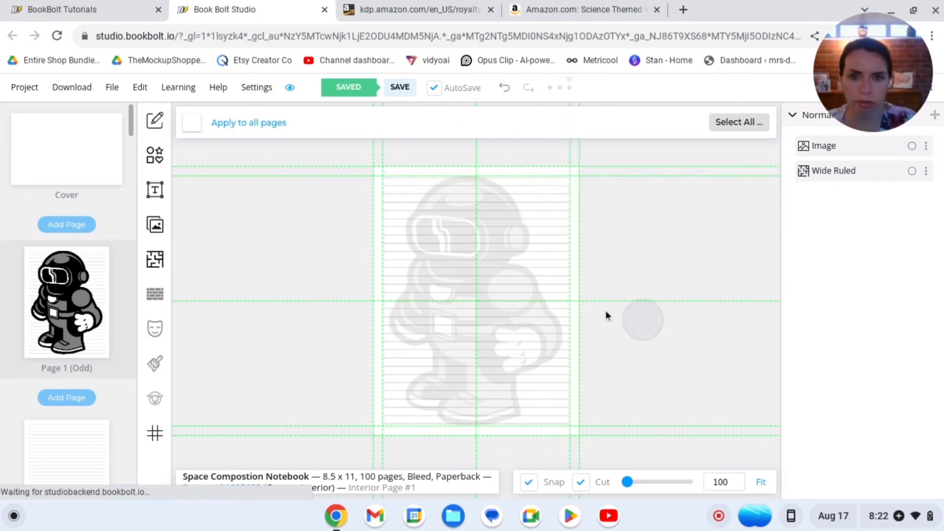
Shrink the faded spaceman image to a small watermark in the lower-right corner of the ruled page
{"action": "left_click", "coordinate": [452, 214]}
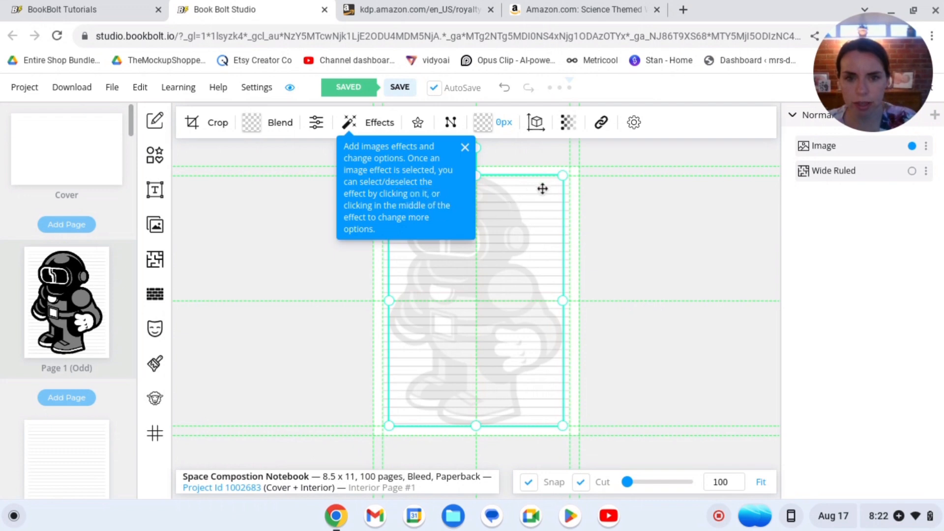
{"action": "left_click", "coordinate": [465, 147]}
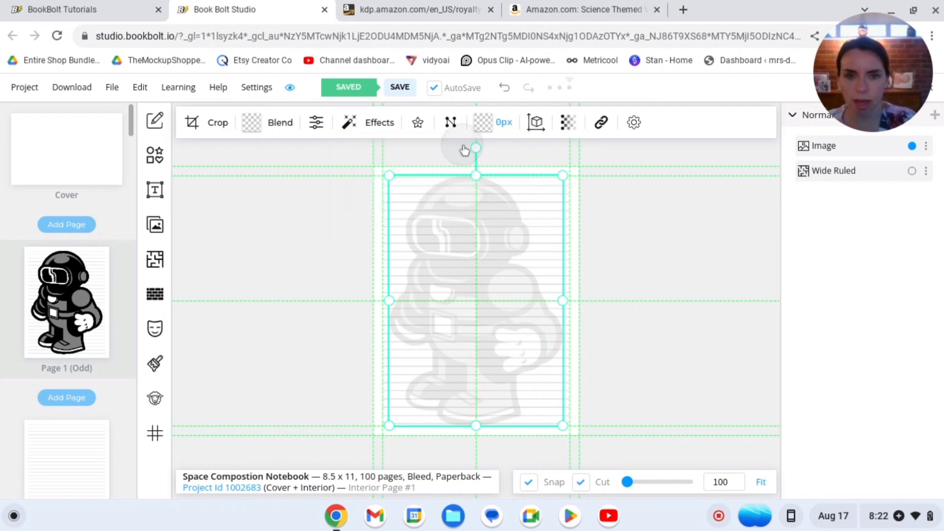
{"action": "left_click_drag", "start_coordinate": [388, 176], "coordinate": [402, 194]}
{"action": "left_click_drag", "start_coordinate": [484, 302], "coordinate": [548, 386]}
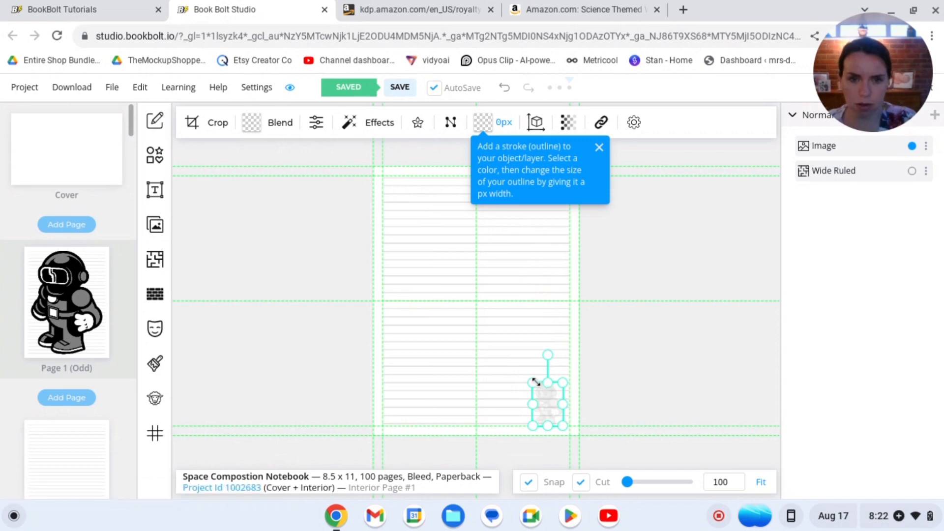
{"action": "left_click_drag", "start_coordinate": [533, 382], "coordinate": [538, 391]}
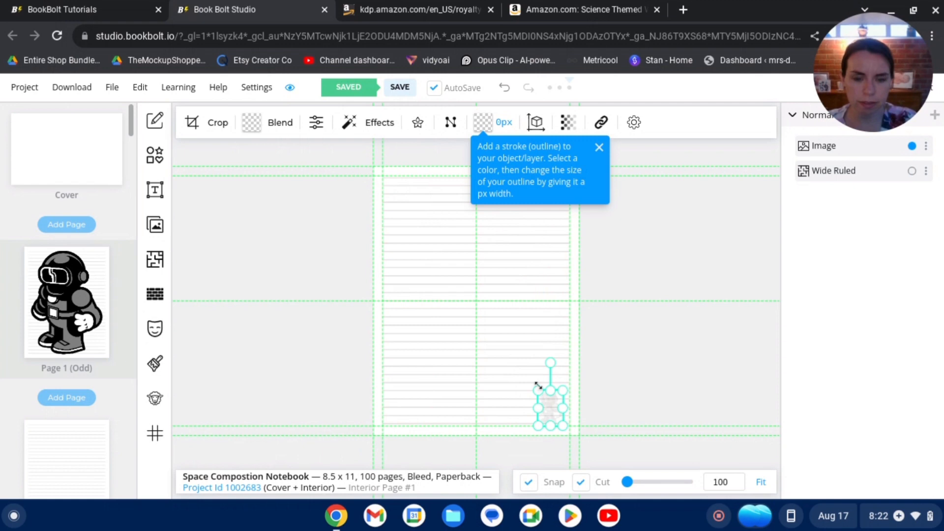
{"action": "left_click", "coordinate": [535, 377]}
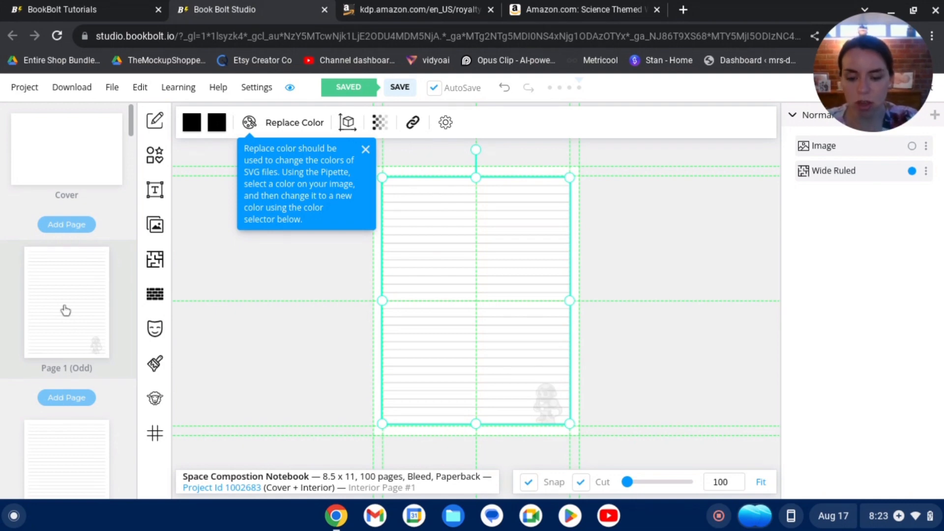
Clone page 1 onto all other interior pages, excluding the cover, with KDP inner margins considered, and accept replacing their content
{"action": "key", "text": "alt"}
{"action": "left_click", "coordinate": [64, 305], "text": "alt"}
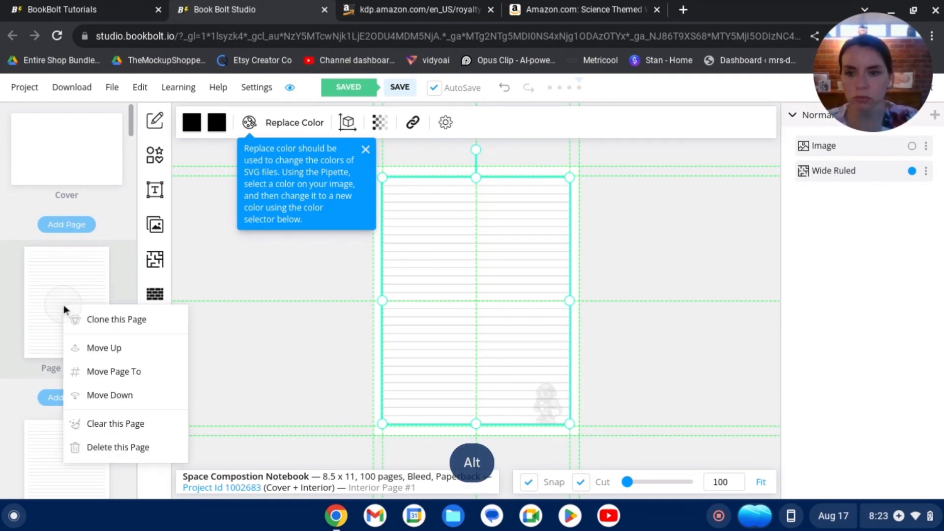
{"action": "left_click", "coordinate": [96, 320]}
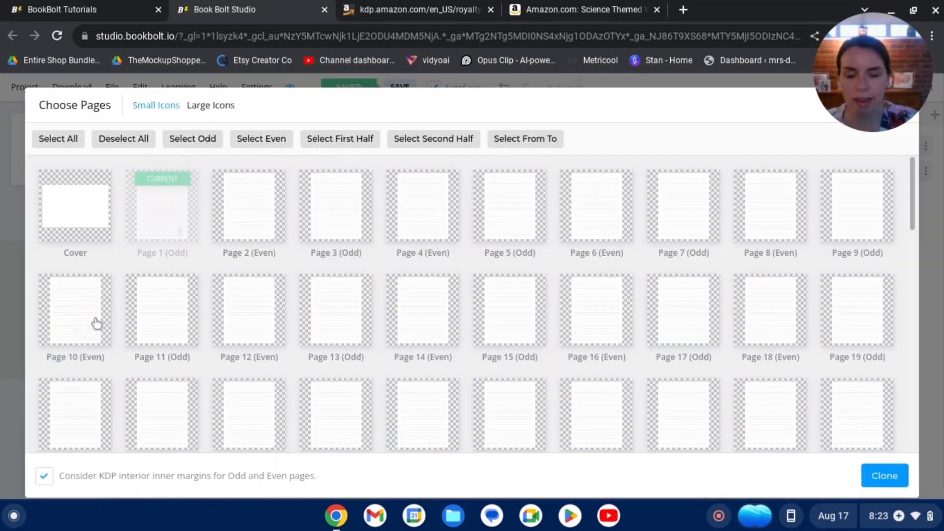
{"action": "left_click", "coordinate": [46, 142]}
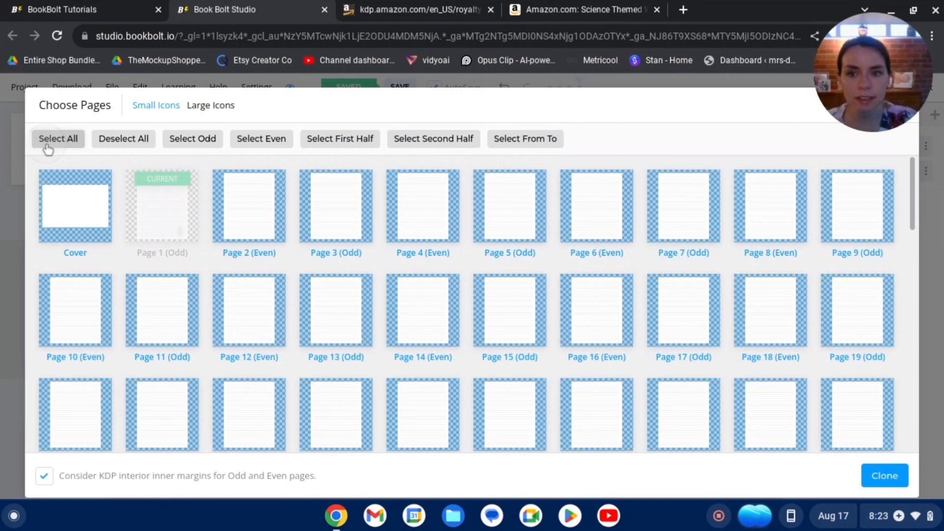
{"action": "left_click", "coordinate": [70, 219]}
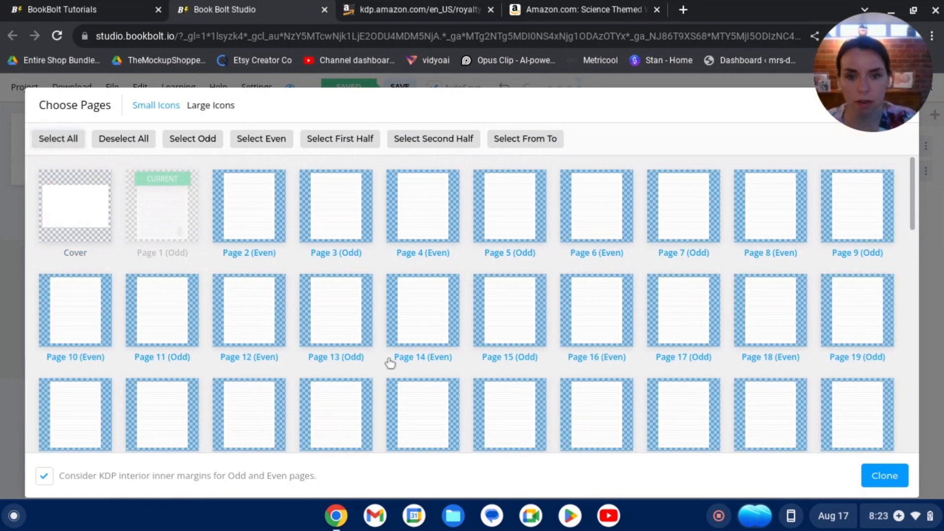
{"action": "left_click", "coordinate": [893, 475]}
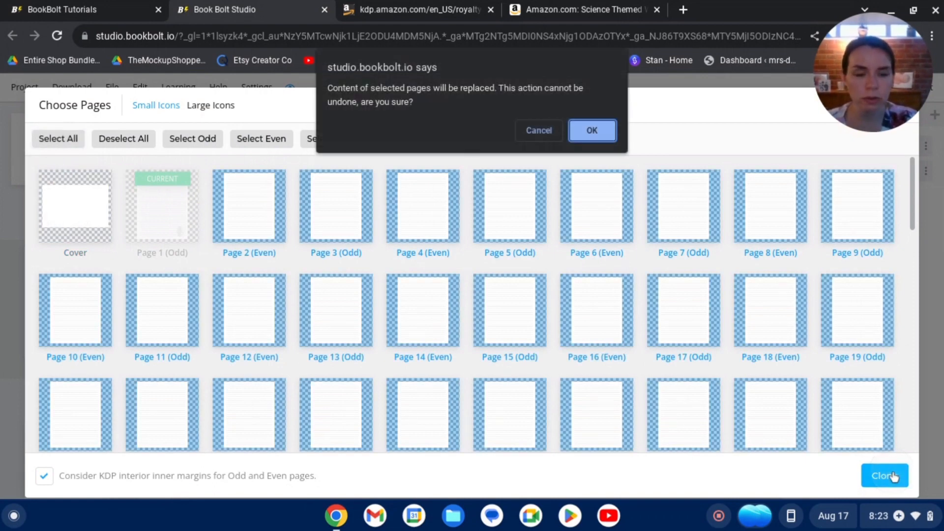
{"action": "left_click", "coordinate": [599, 129]}
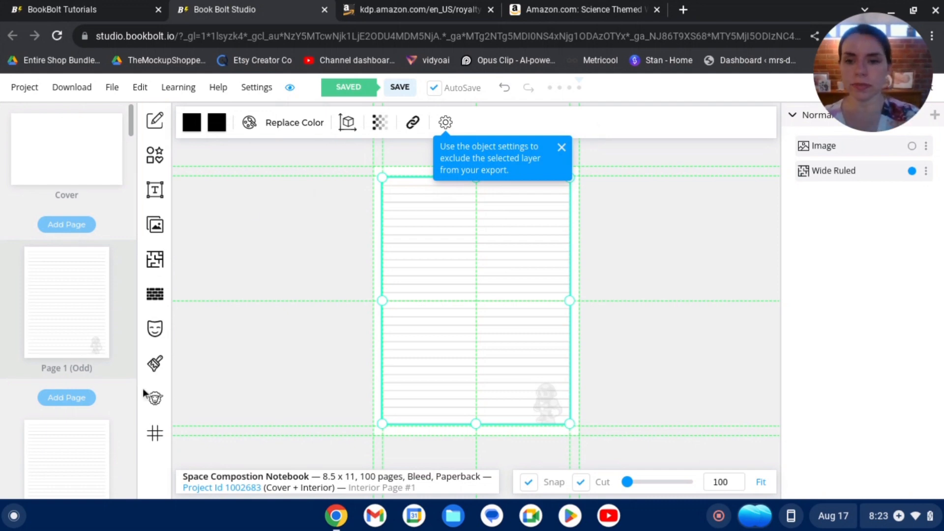
Check the cloned spaceman watermark on the following interior pages and open the cover for editing
{"action": "scroll", "coordinate": [65, 352], "scroll_direction": "down", "scroll_amount": 7}
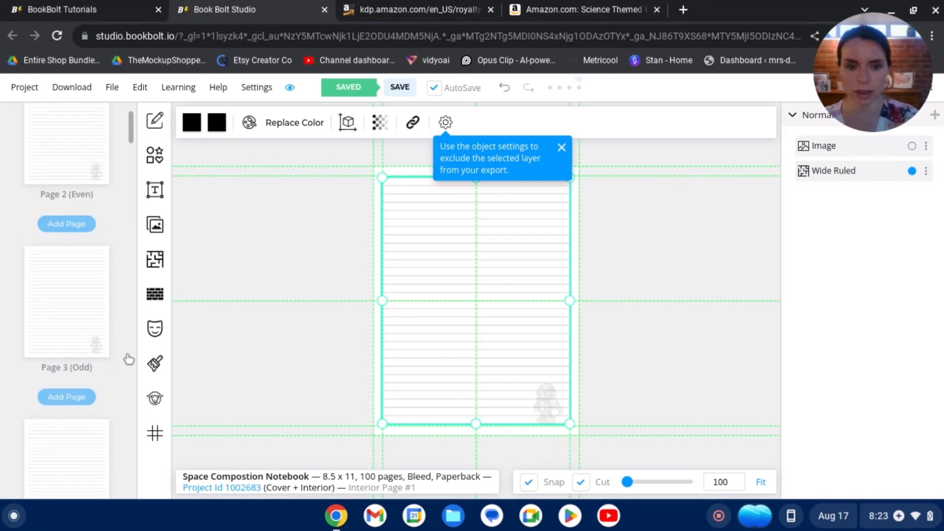
{"action": "scroll", "coordinate": [102, 386], "scroll_direction": "up", "scroll_amount": 2}
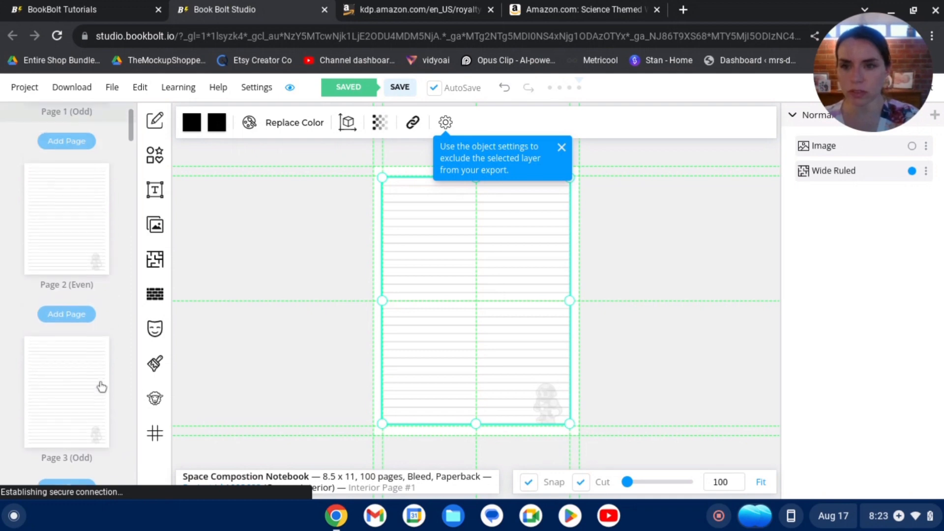
{"action": "scroll", "coordinate": [69, 257], "scroll_direction": "up", "scroll_amount": 5}
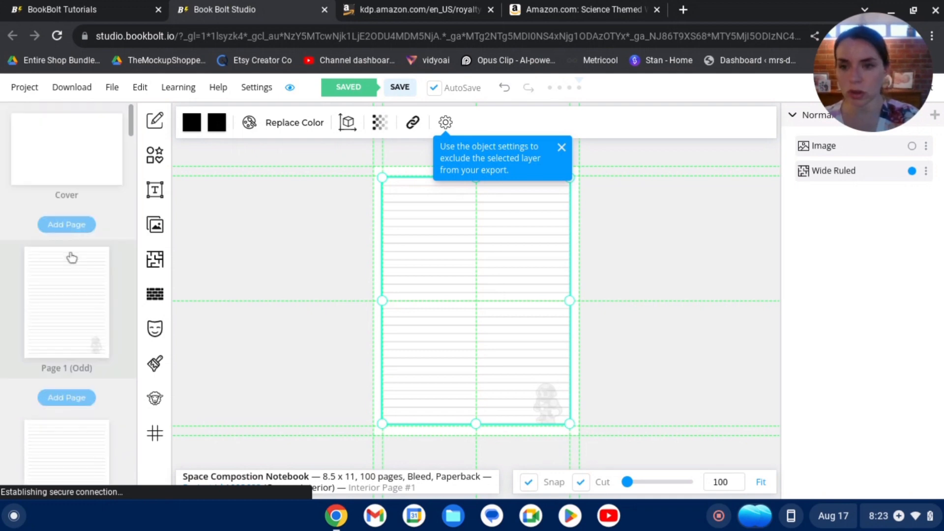
{"action": "left_click", "coordinate": [79, 174]}
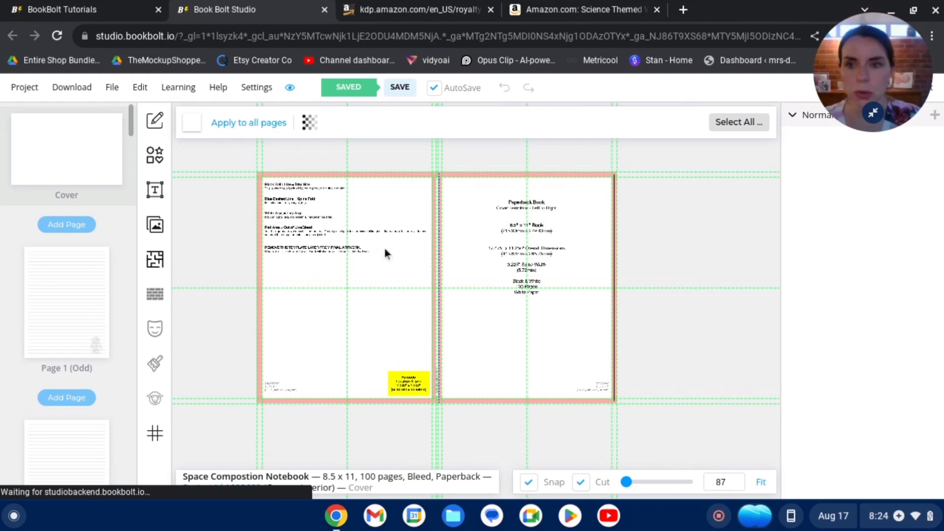
Browse the Pixabay spaceman image results in the file library for artwork suited to the front cover
{"action": "left_click", "coordinate": [155, 226]}
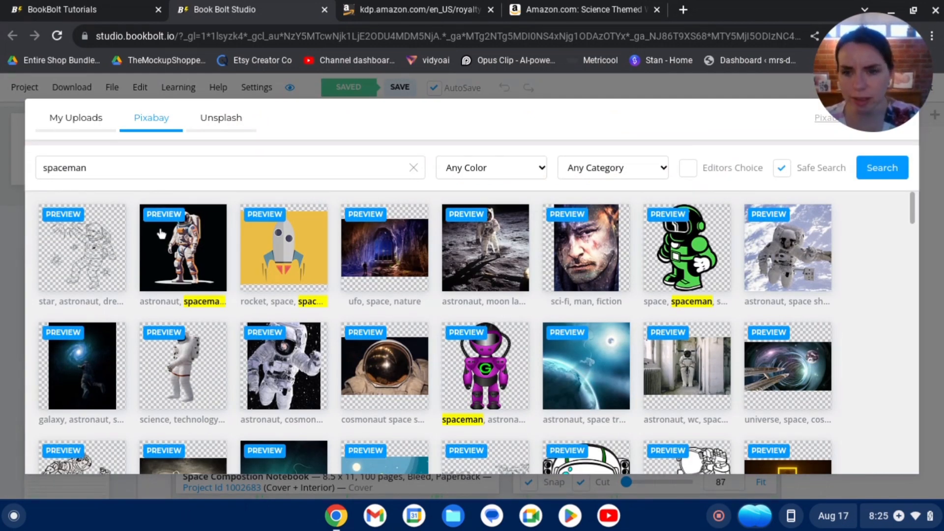
{"action": "left_click", "coordinate": [183, 271]}
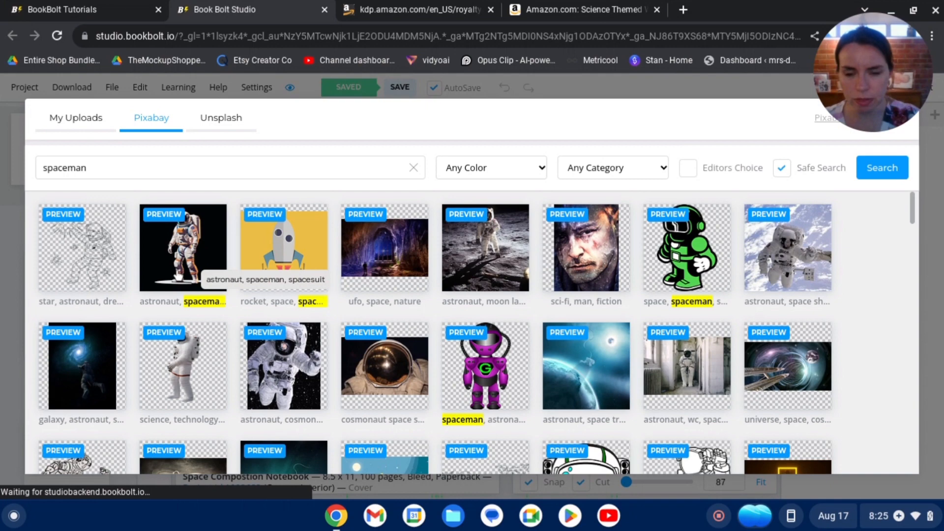
{"action": "scroll", "coordinate": [178, 275], "scroll_direction": "down", "scroll_amount": 2}
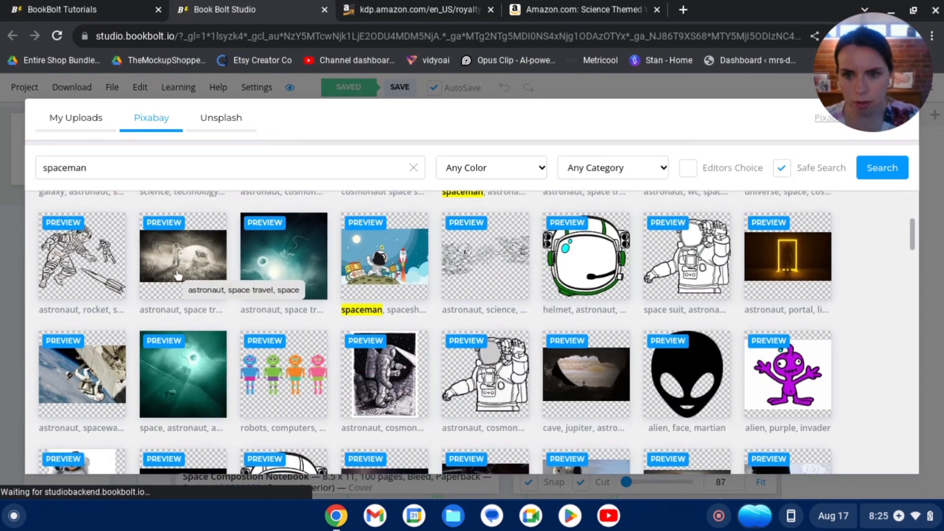
{"action": "scroll", "coordinate": [178, 275], "scroll_direction": "down", "scroll_amount": 1}
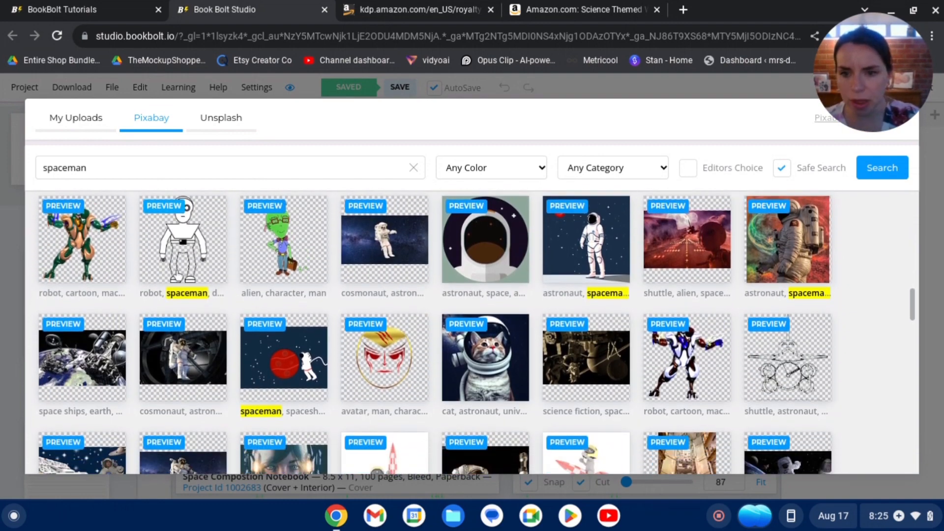
{"action": "scroll", "coordinate": [178, 275], "scroll_direction": "down", "scroll_amount": 1}
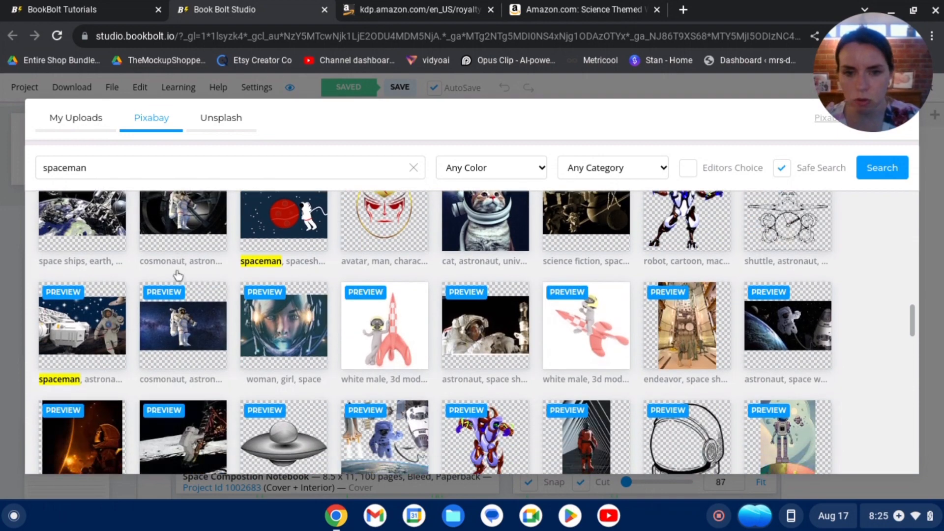
{"action": "scroll", "coordinate": [178, 275], "scroll_direction": "down", "scroll_amount": 4}
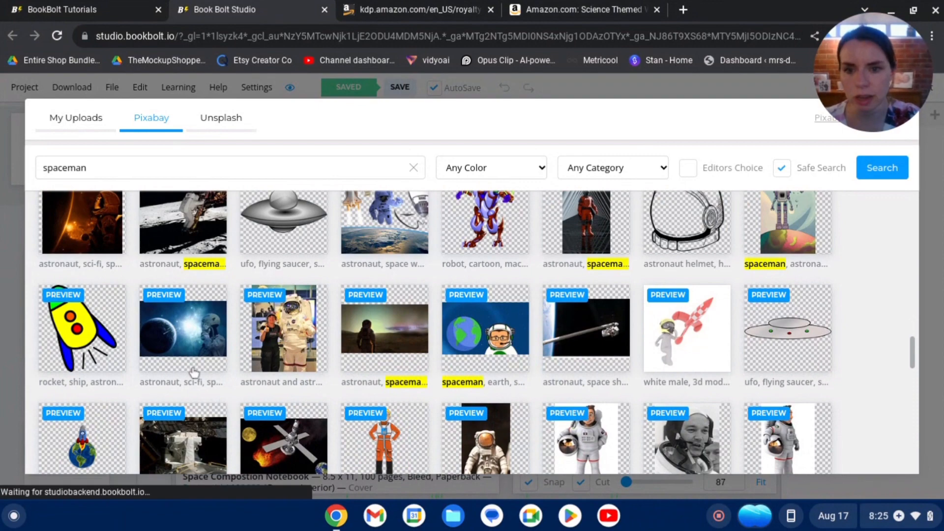
{"action": "scroll", "coordinate": [195, 373], "scroll_direction": "down", "scroll_amount": 4}
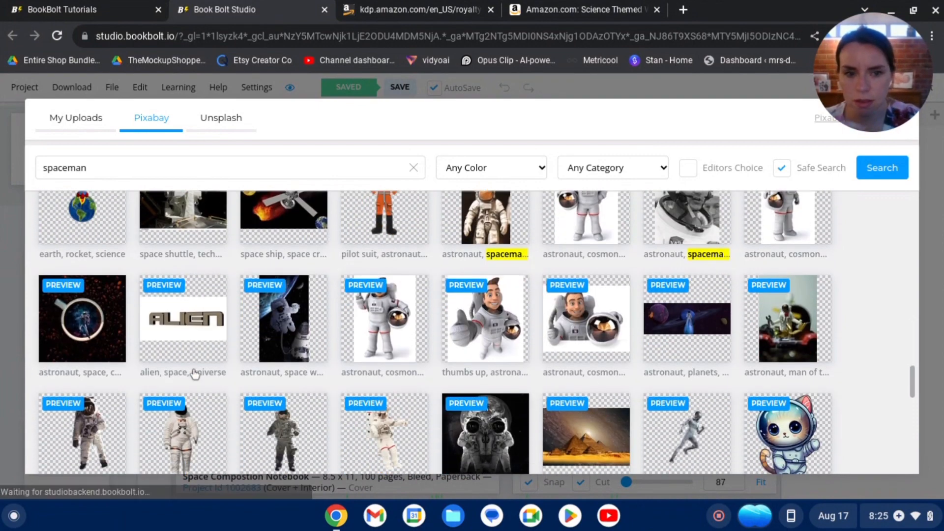
{"action": "scroll", "coordinate": [195, 374], "scroll_direction": "down", "scroll_amount": 3}
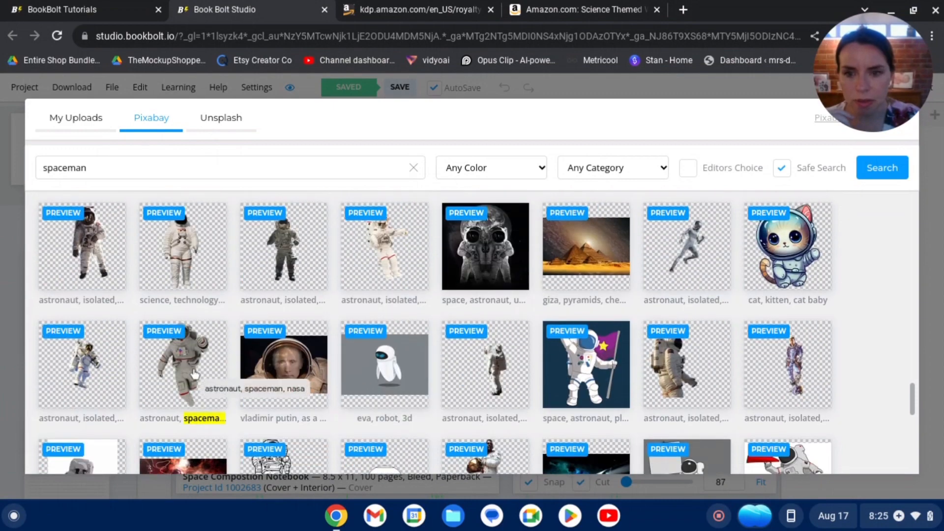
{"action": "scroll", "coordinate": [195, 374], "scroll_direction": "down", "scroll_amount": 5}
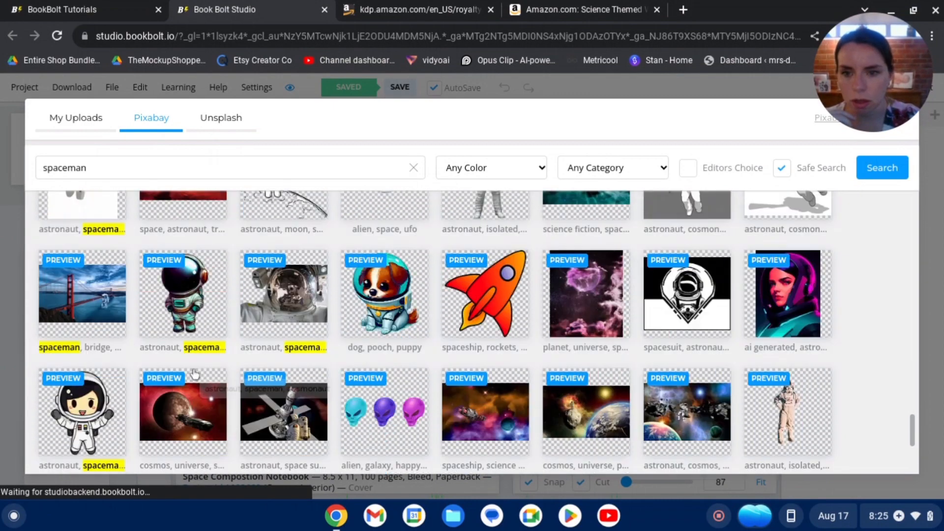
{"action": "scroll", "coordinate": [196, 374], "scroll_direction": "down", "scroll_amount": 1}
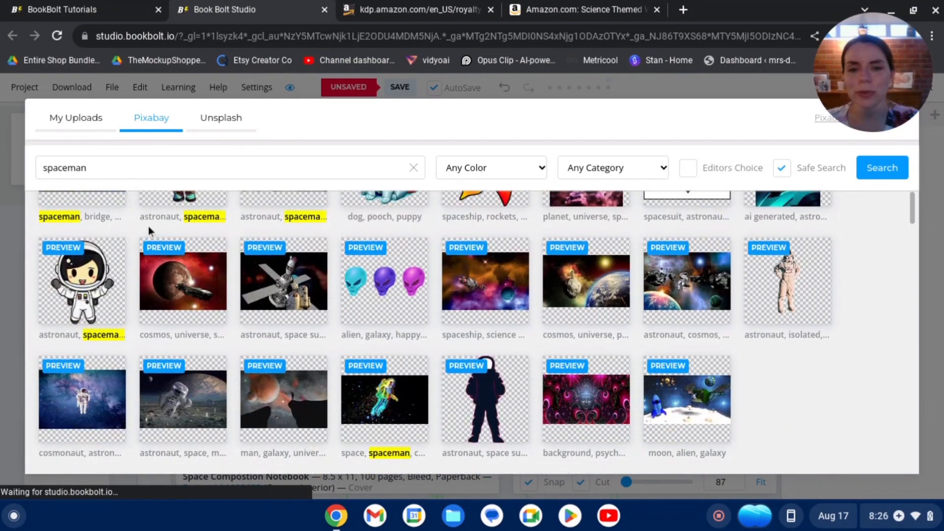
{"action": "scroll", "coordinate": [269, 346], "scroll_direction": "down", "scroll_amount": 15}
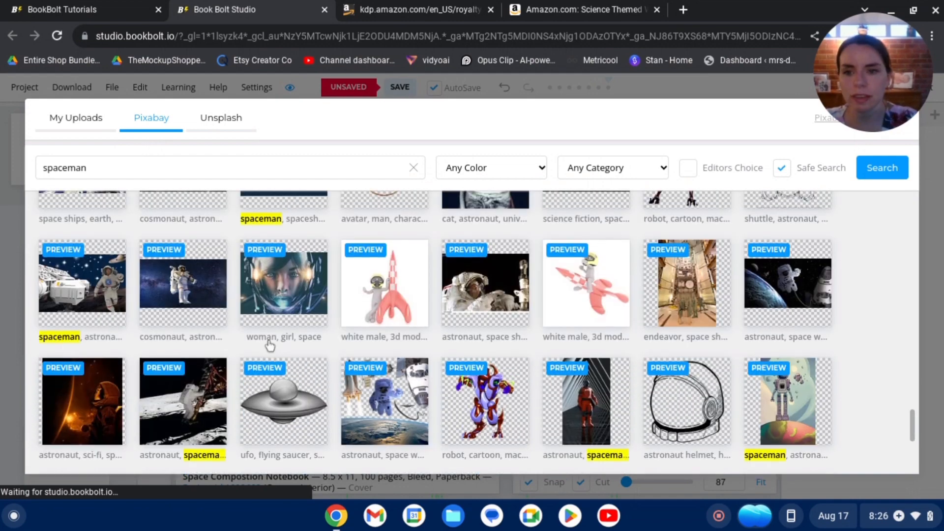
Insert the image of the standing astronaut on a black background and place it along the bottom of the front cover
{"action": "scroll", "coordinate": [270, 345], "scroll_direction": "up", "scroll_amount": 20}
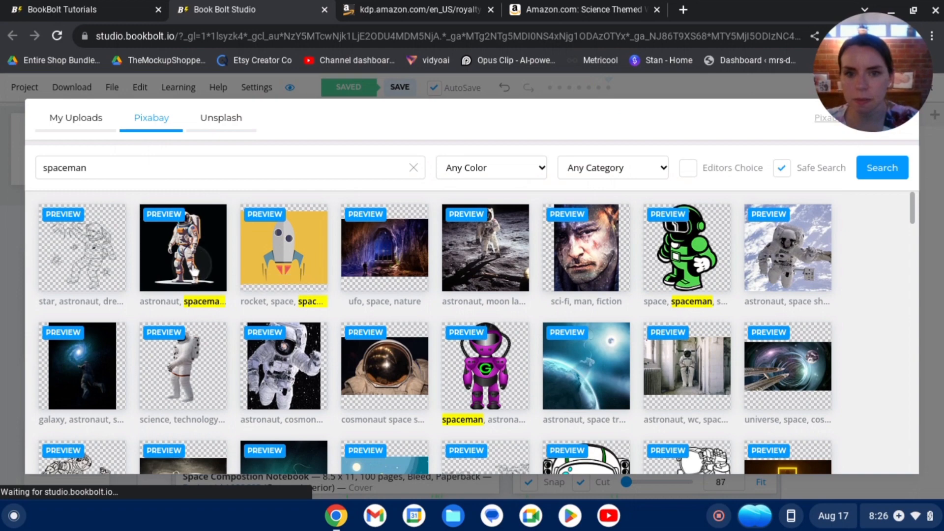
{"action": "left_click", "coordinate": [195, 270]}
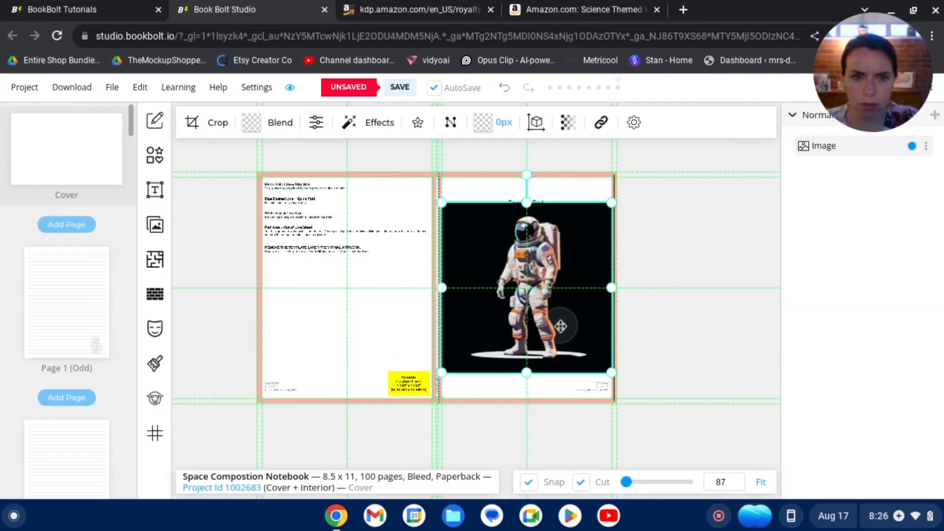
{"action": "left_click_drag", "start_coordinate": [560, 326], "coordinate": [560, 357]}
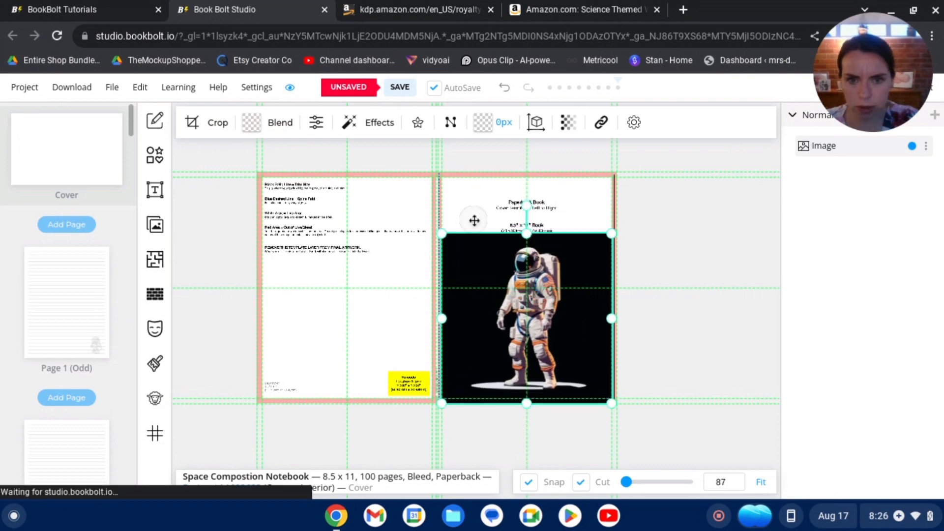
Deselect the astronaut image and set the cover's paper color to black
{"action": "left_click", "coordinate": [473, 221]}
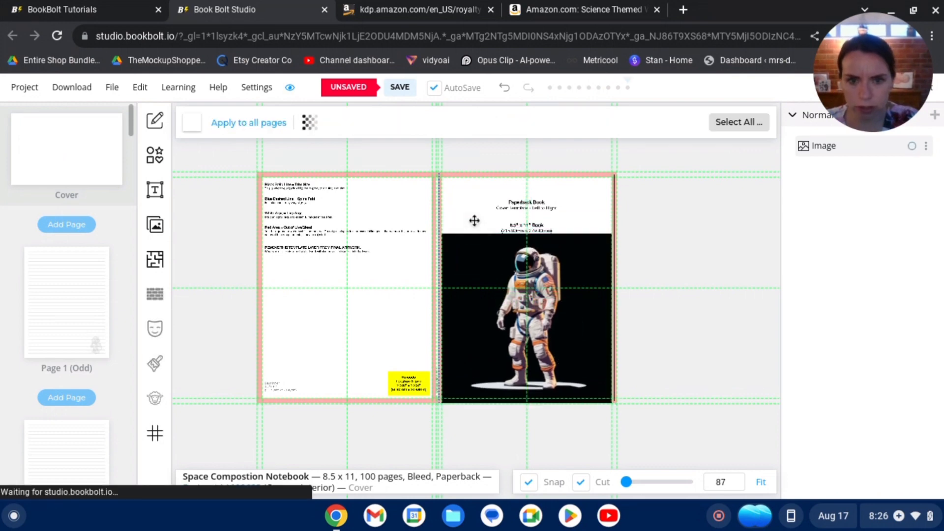
{"action": "left_click", "coordinate": [193, 124]}
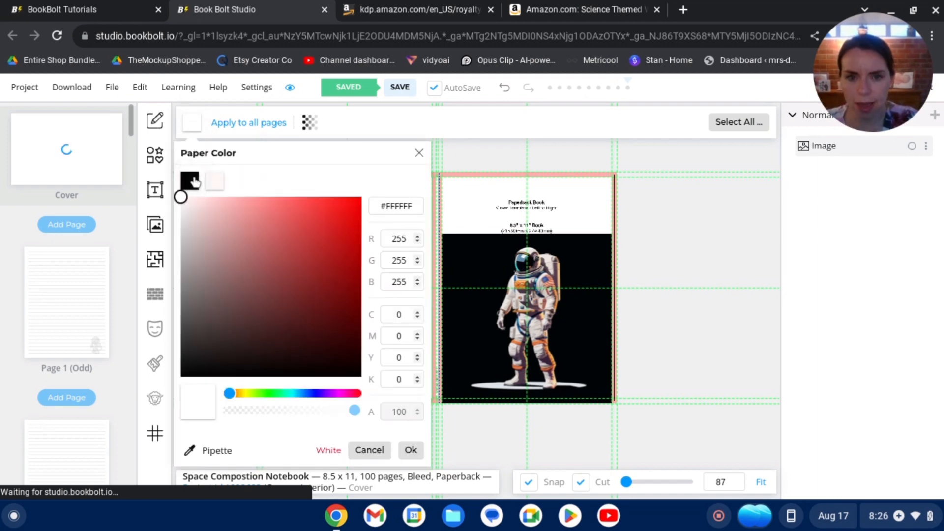
{"action": "left_click", "coordinate": [195, 182]}
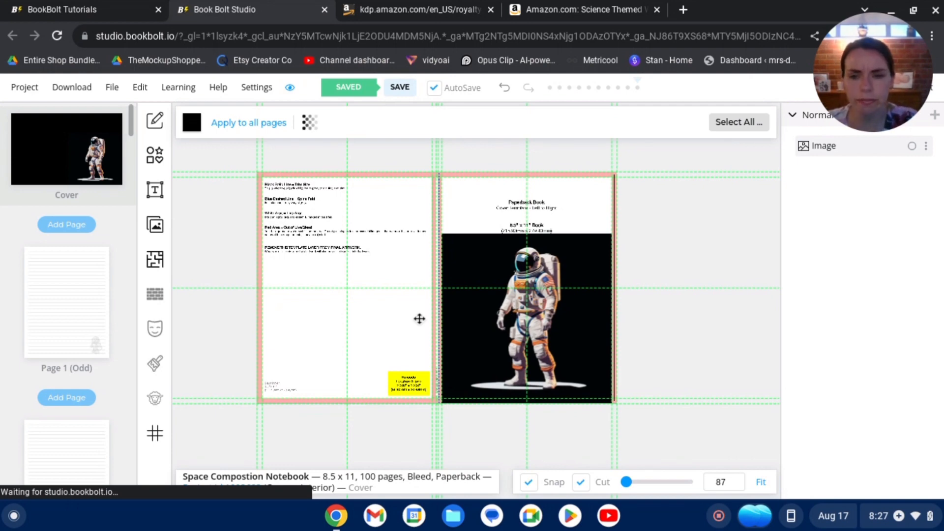
Search the Pixabay image library for "planets"
{"action": "left_click", "coordinate": [156, 234]}
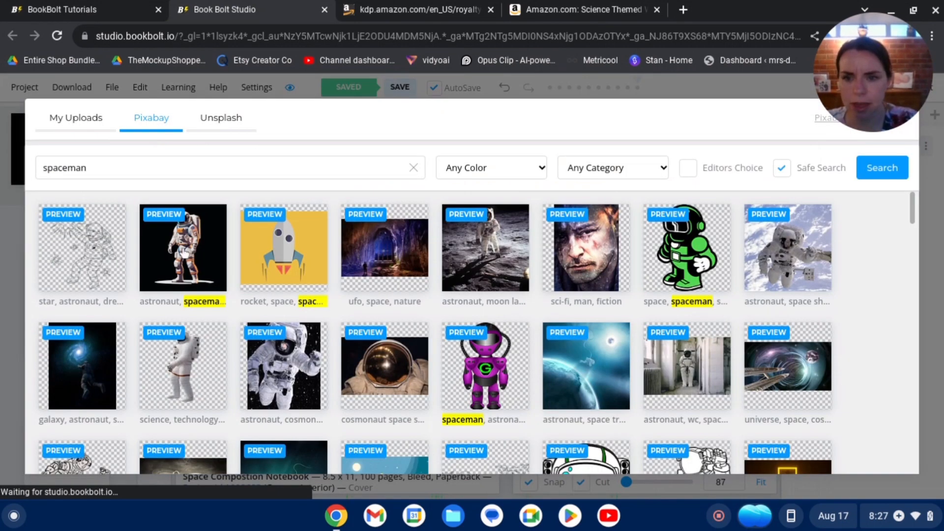
{"action": "left_click", "coordinate": [193, 169]}
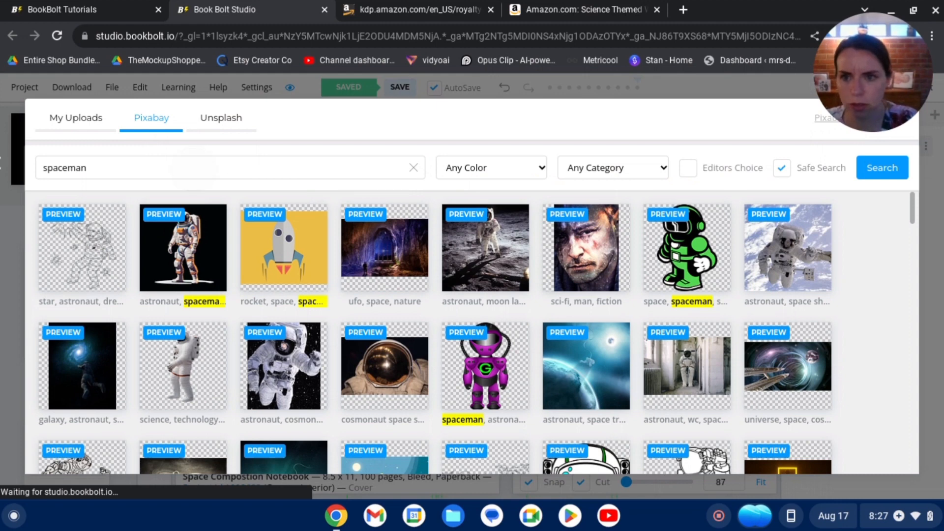
{"action": "double_click", "coordinate": [50, 177]}
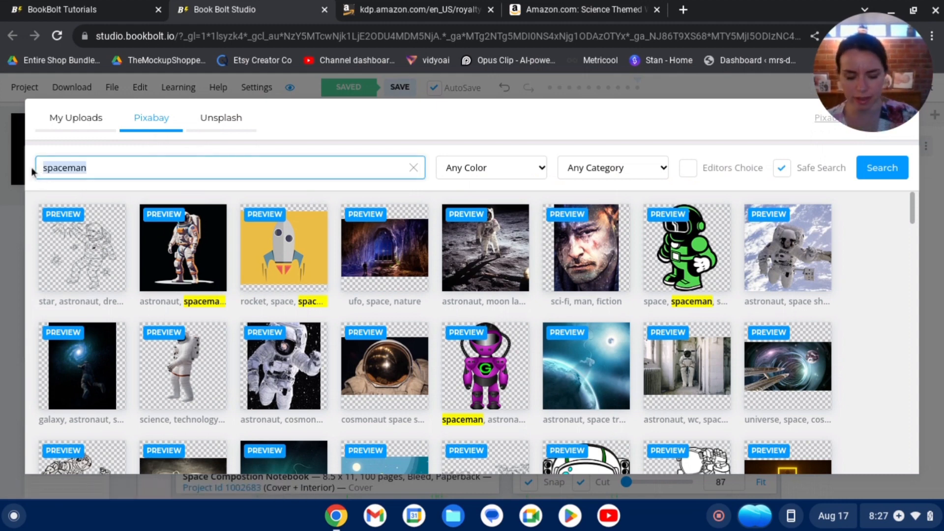
{"action": "type", "text": "plan"}
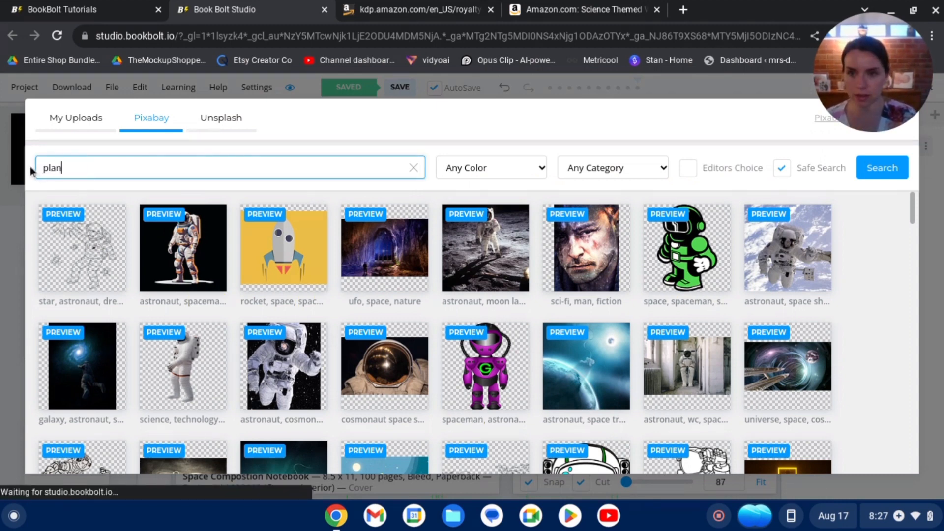
{"action": "type", "text": "et"}
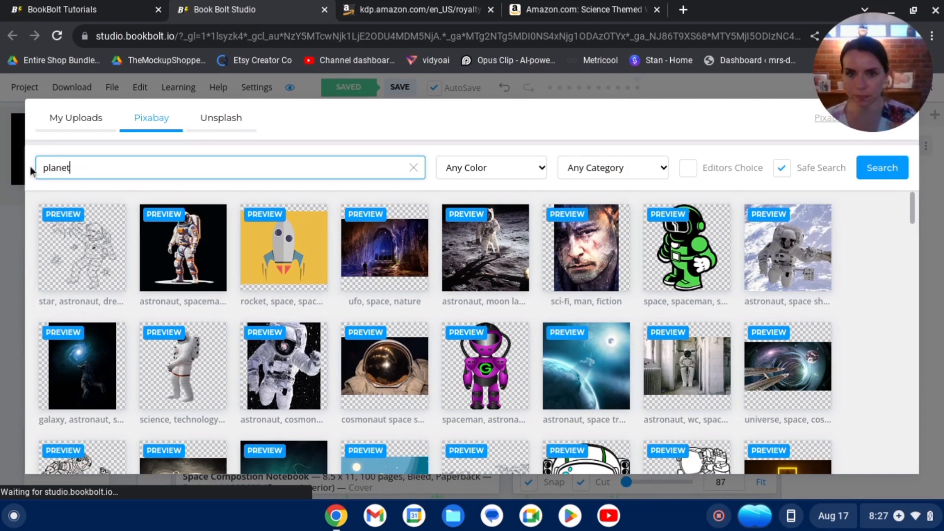
{"action": "type", "text": "s"}
{"action": "key", "text": "Return"}
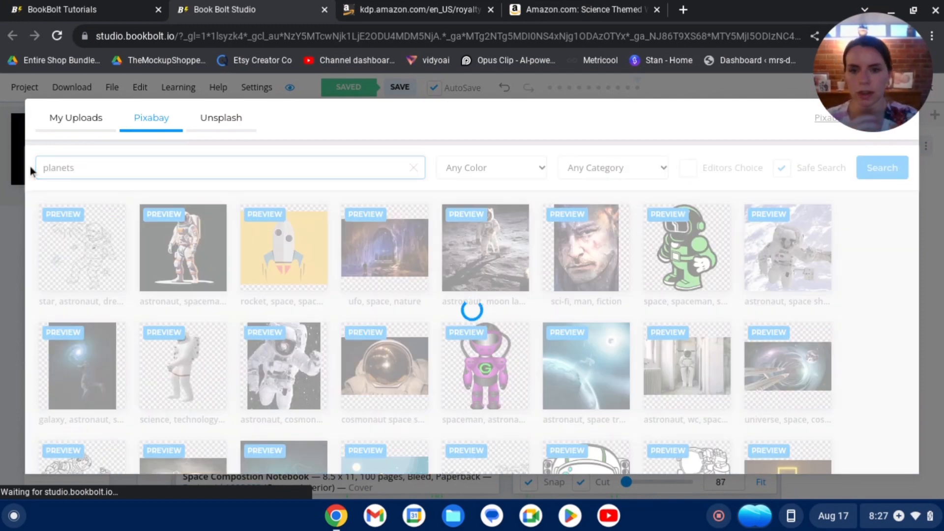
Insert the image of Earth with a bright sun flare and fit it across the bottom of the back cover up to the spine
{"action": "scroll", "coordinate": [426, 358], "scroll_direction": "down", "scroll_amount": 5}
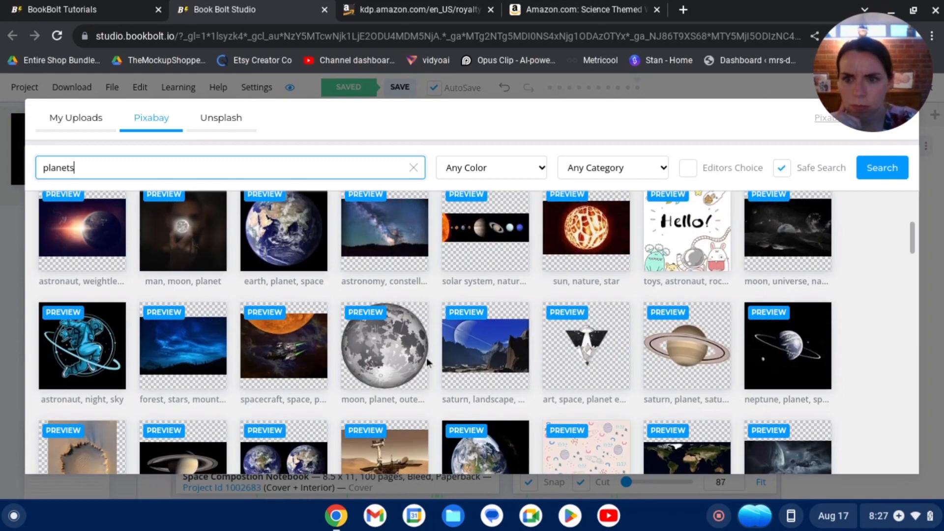
{"action": "scroll", "coordinate": [426, 358], "scroll_direction": "down", "scroll_amount": 2}
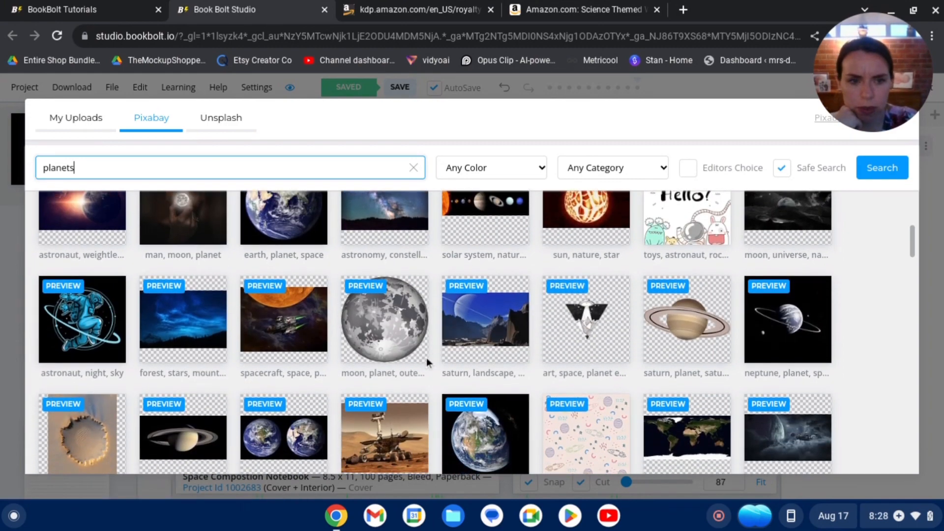
{"action": "scroll", "coordinate": [427, 361], "scroll_direction": "down", "scroll_amount": 3}
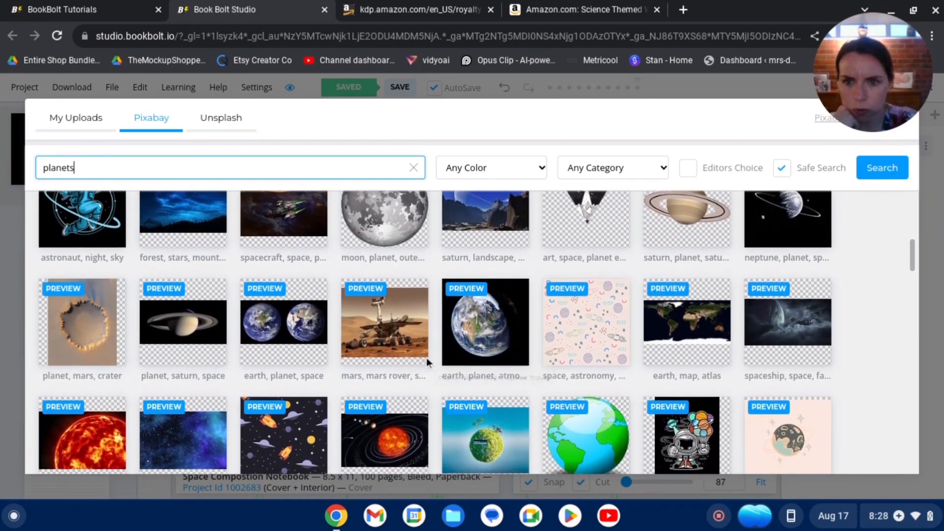
{"action": "scroll", "coordinate": [426, 357], "scroll_direction": "down", "scroll_amount": 4}
{"action": "scroll", "coordinate": [427, 358], "scroll_direction": "down", "scroll_amount": 4}
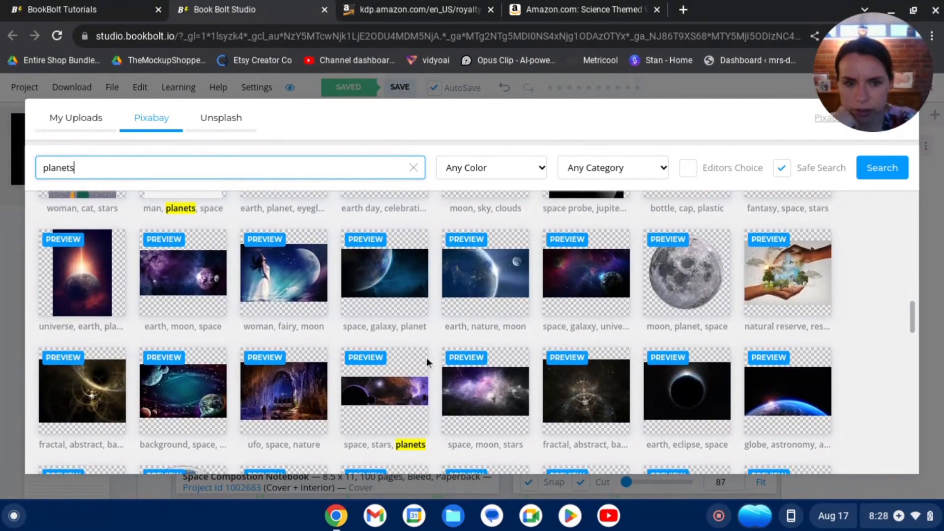
{"action": "scroll", "coordinate": [426, 358], "scroll_direction": "down", "scroll_amount": 3}
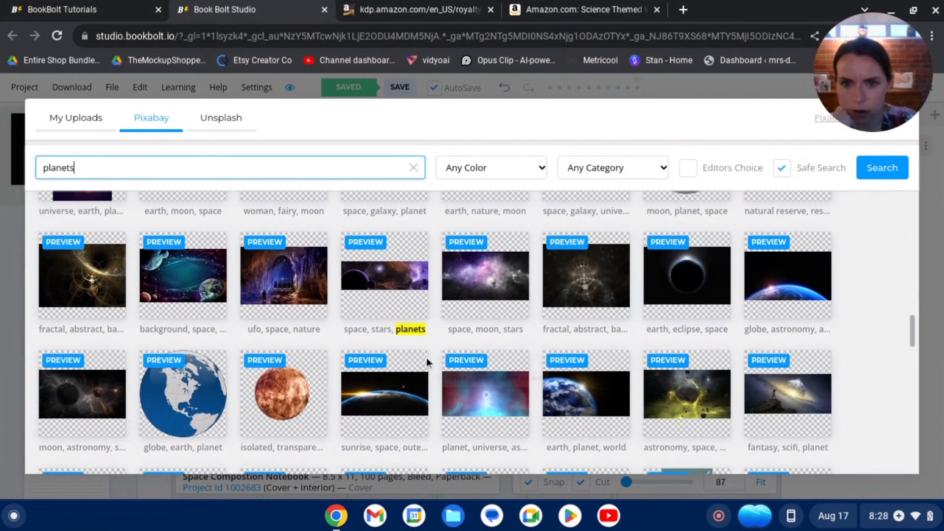
{"action": "scroll", "coordinate": [426, 358], "scroll_direction": "down", "scroll_amount": 5}
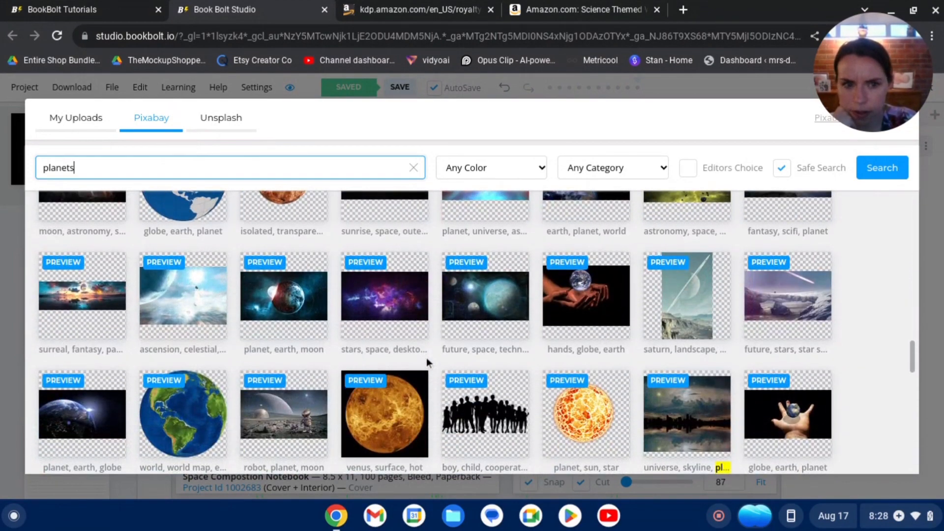
{"action": "scroll", "coordinate": [426, 358], "scroll_direction": "down", "scroll_amount": 1}
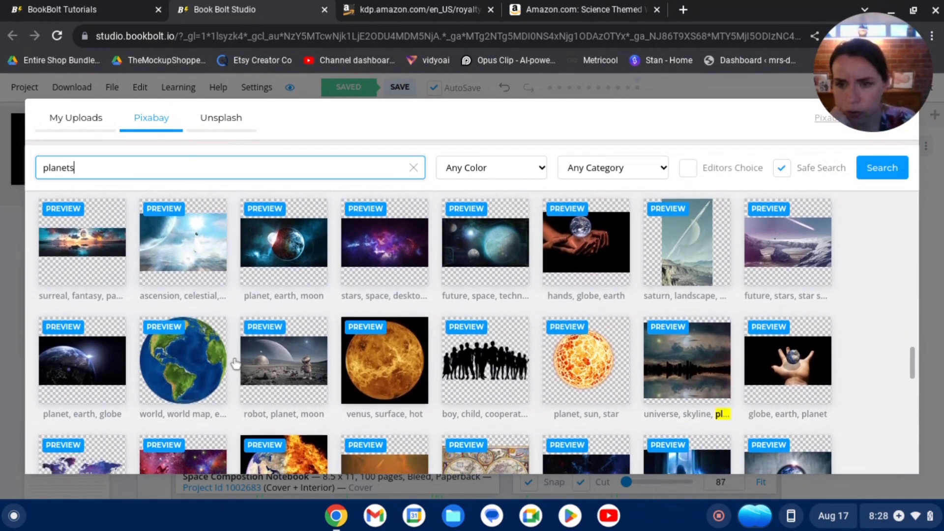
{"action": "left_click", "coordinate": [109, 366]}
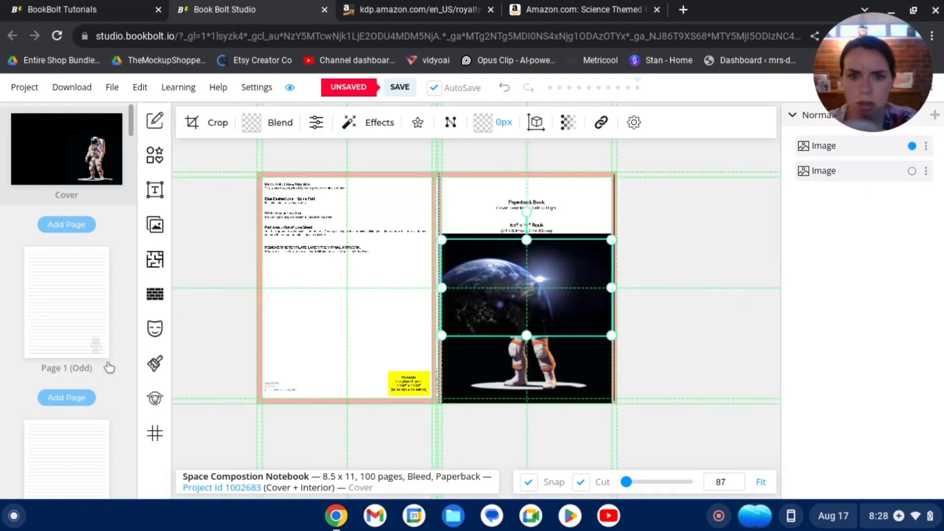
{"action": "left_click_drag", "start_coordinate": [542, 274], "coordinate": [358, 344]}
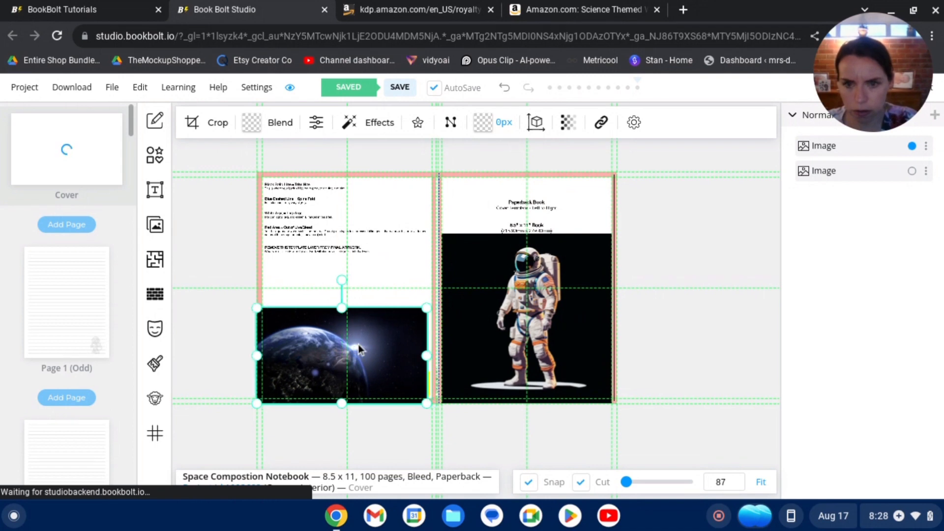
{"action": "left_click_drag", "start_coordinate": [426, 310], "coordinate": [438, 303]}
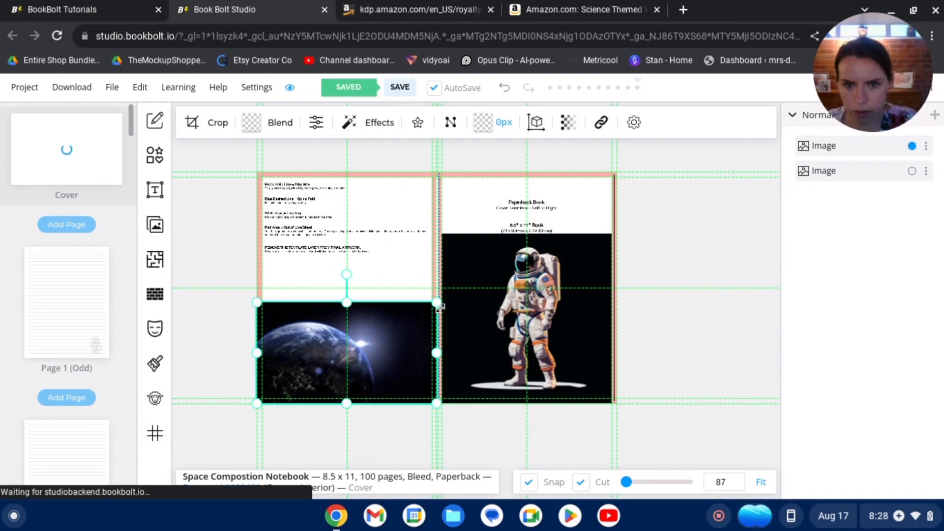
Enlarge the astronaut image toward the spine so that it meets the edge of the Earth image
{"action": "left_click", "coordinate": [494, 228]}
{"action": "left_click", "coordinate": [491, 240]}
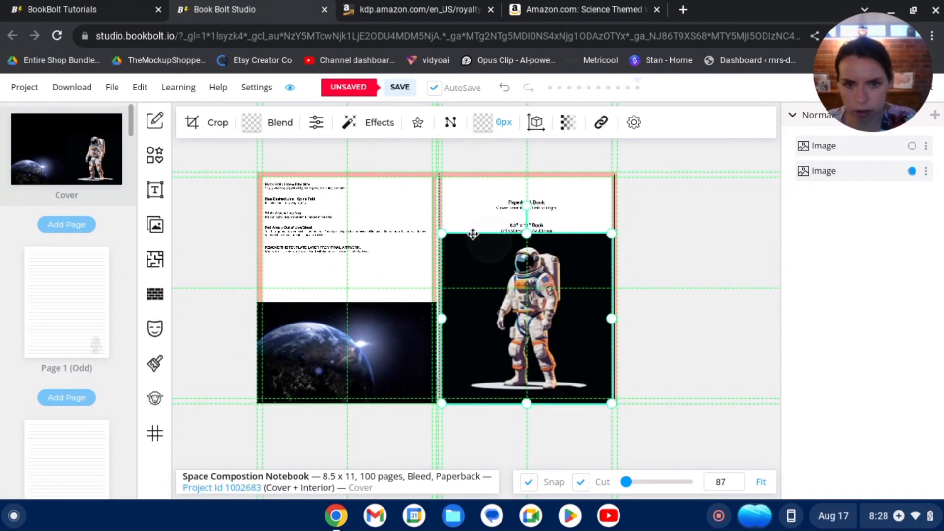
{"action": "left_click_drag", "start_coordinate": [442, 235], "coordinate": [435, 227]}
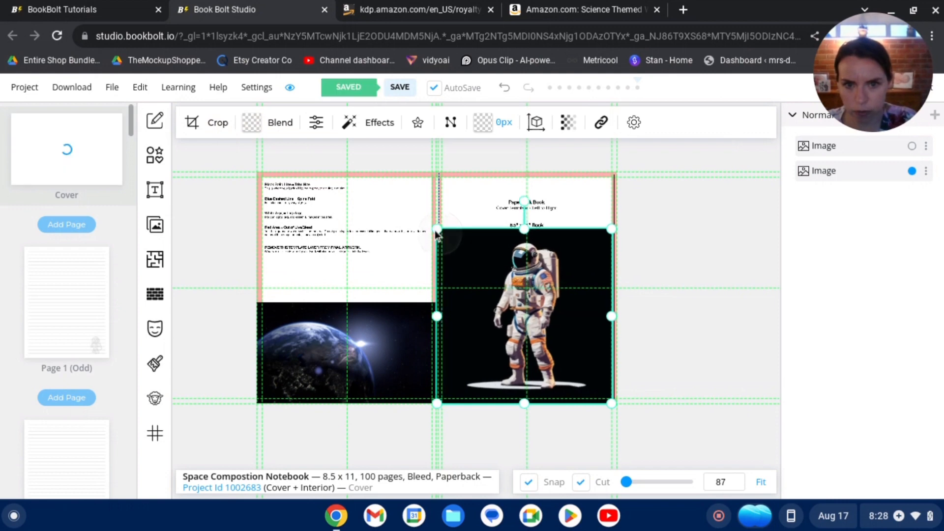
Enlarge the astronaut image so that it reaches the outer edge of the front cover
{"action": "left_click_drag", "start_coordinate": [615, 227], "coordinate": [619, 227]}
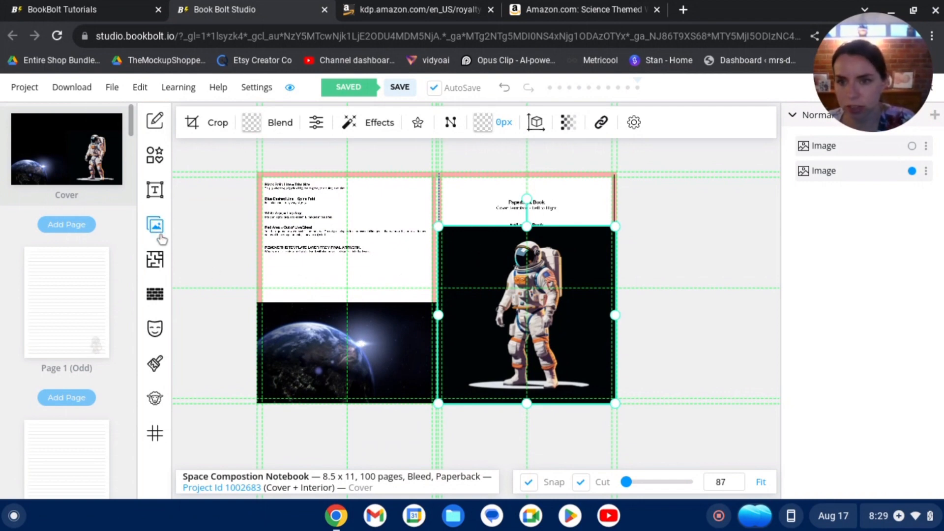
Insert the orange Venus image from the "planets" results, shrink it and place it at the top of the back cover beside the spine
{"action": "left_click", "coordinate": [161, 235]}
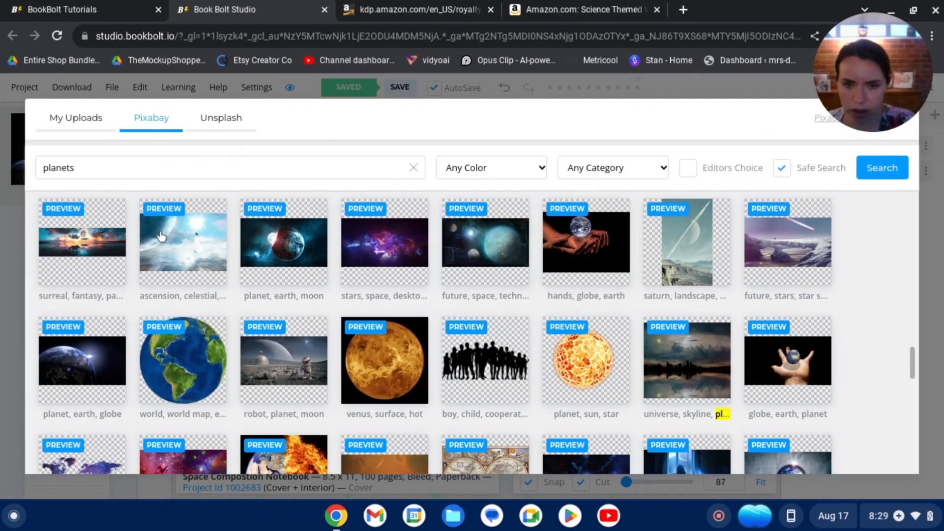
{"action": "left_click", "coordinate": [386, 397]}
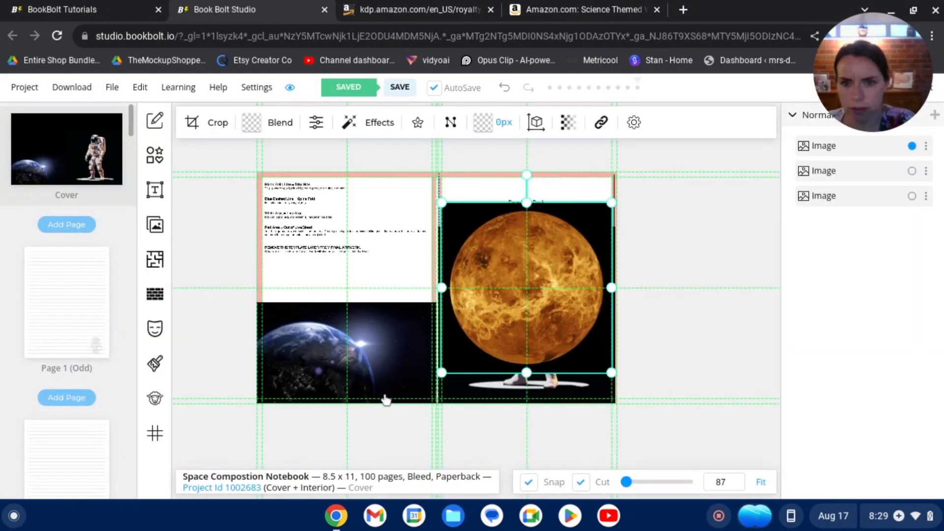
{"action": "left_click_drag", "start_coordinate": [554, 273], "coordinate": [378, 246]}
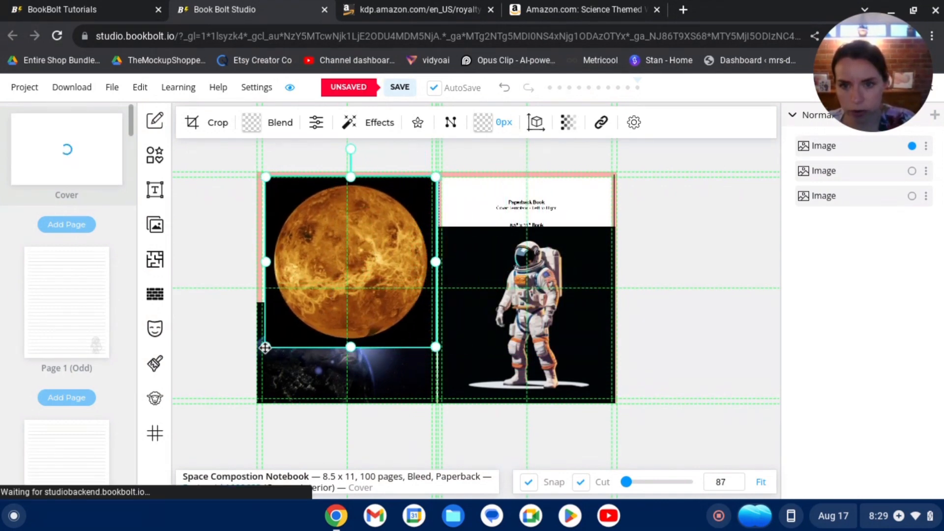
{"action": "left_click_drag", "start_coordinate": [265, 347], "coordinate": [312, 301]}
{"action": "left_click_drag", "start_coordinate": [355, 271], "coordinate": [394, 237]}
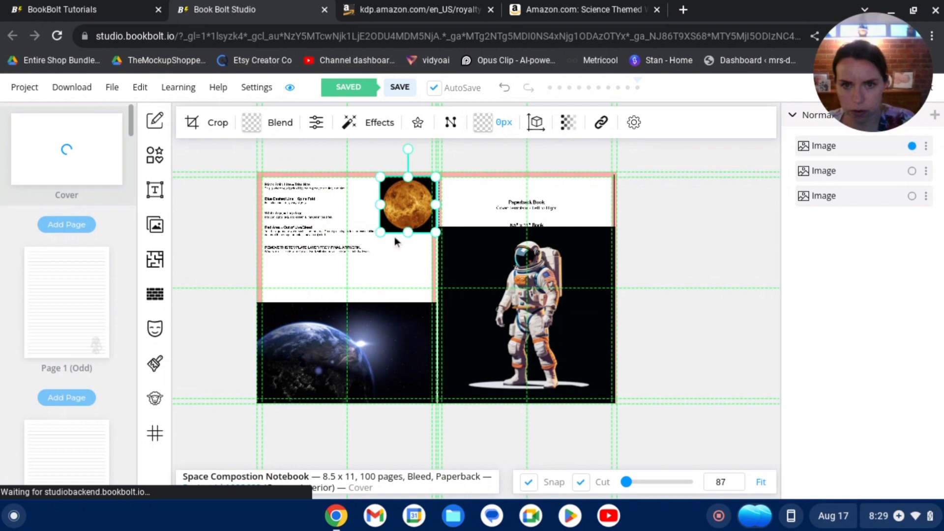
{"action": "left_click", "coordinate": [662, 326]}
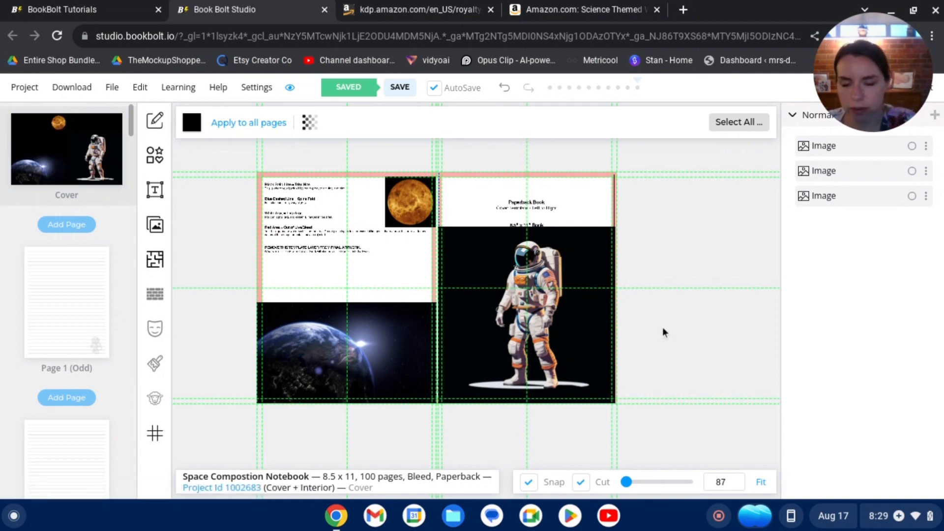
Insert the blue Neptune image from the "planets" results and place it at reduced size mid-back cover, between the Venus and Earth images
{"action": "left_click", "coordinate": [155, 226]}
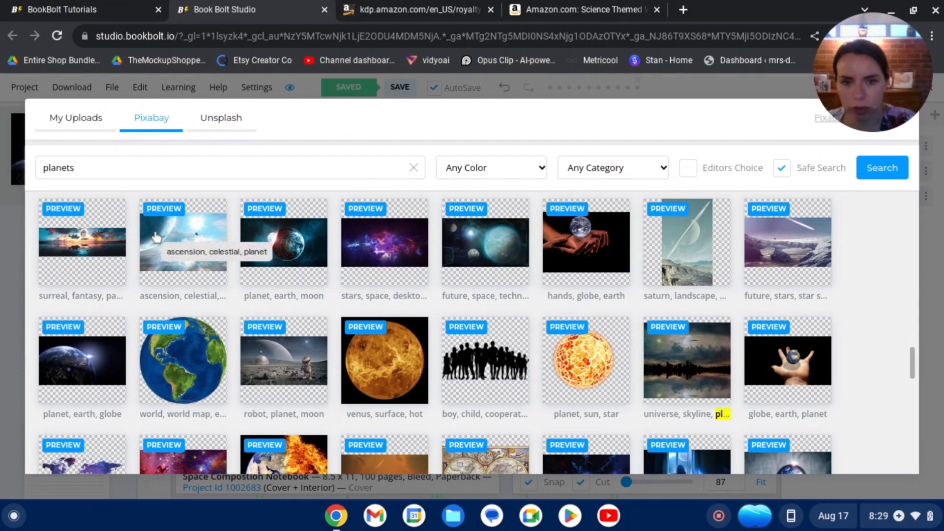
{"action": "scroll", "coordinate": [204, 393], "scroll_direction": "down", "scroll_amount": 10}
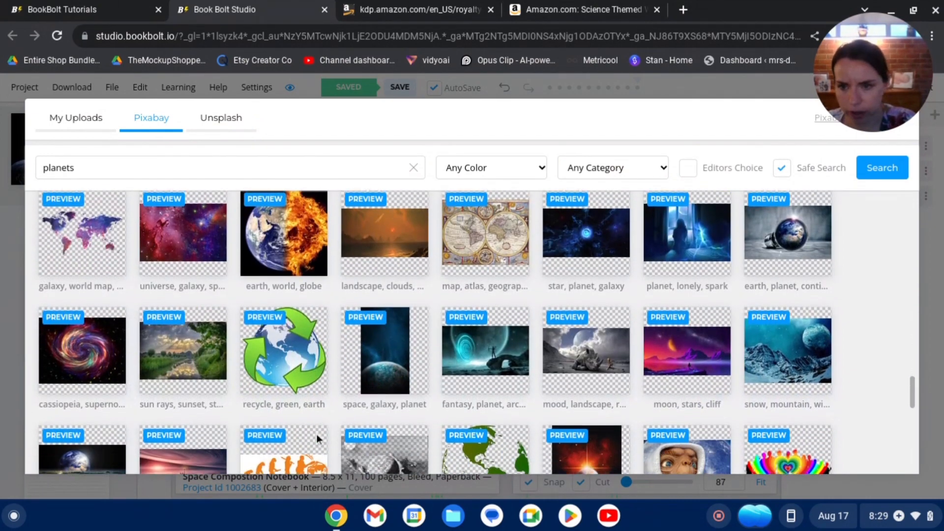
{"action": "scroll", "coordinate": [204, 393], "scroll_direction": "down", "scroll_amount": 10}
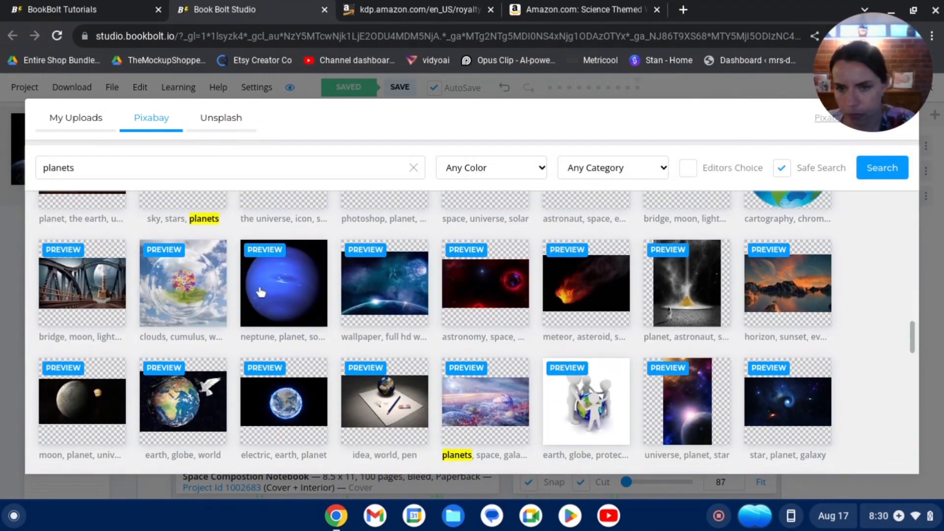
{"action": "left_click", "coordinate": [273, 290]}
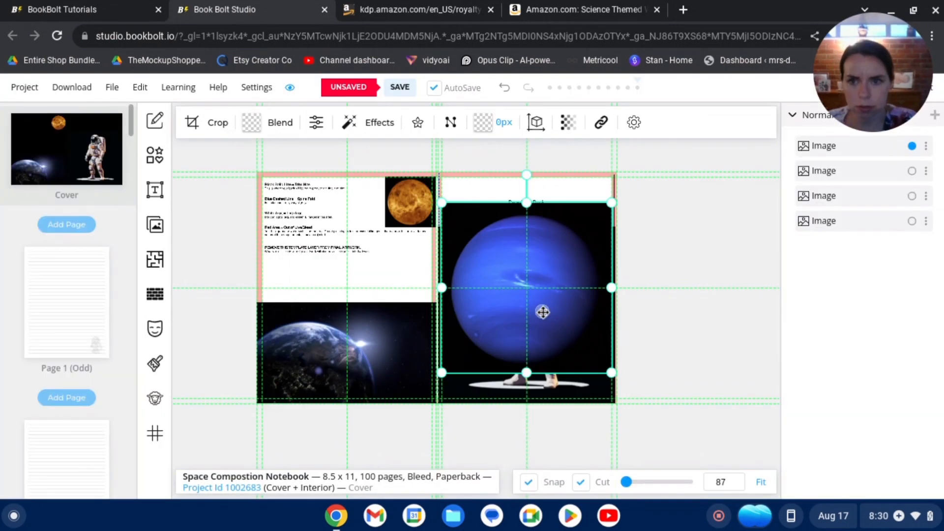
{"action": "left_click_drag", "start_coordinate": [544, 310], "coordinate": [361, 299]}
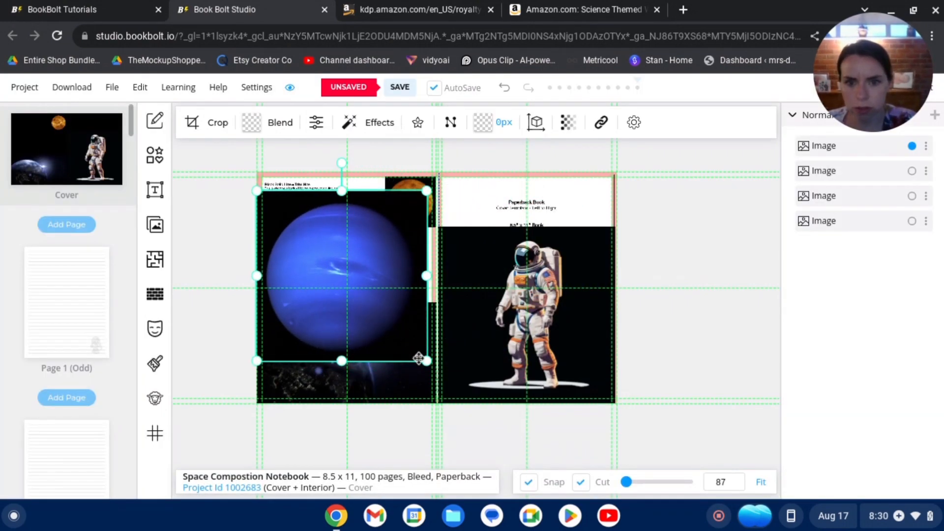
{"action": "left_click_drag", "start_coordinate": [428, 362], "coordinate": [361, 262]}
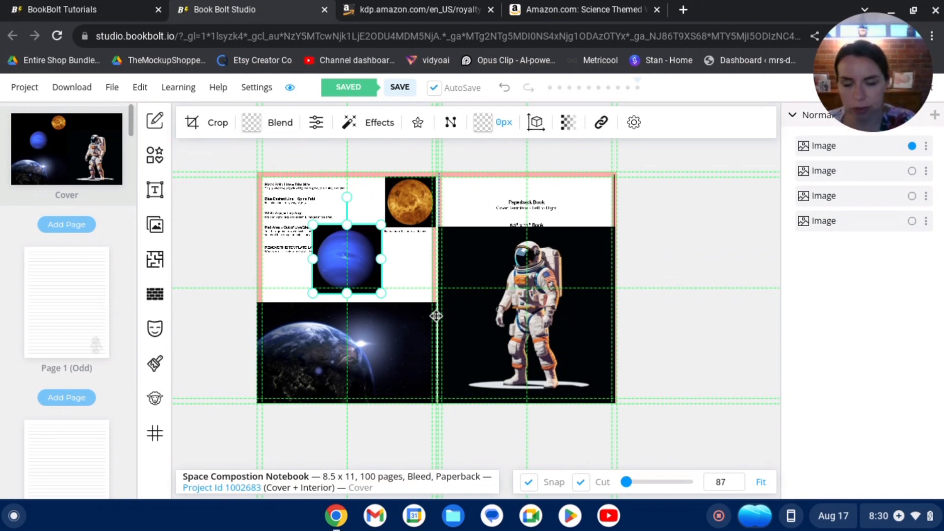
Search the Pixabay image library for "supernova" and browse the results for a small explosion on black
{"action": "left_click", "coordinate": [160, 232]}
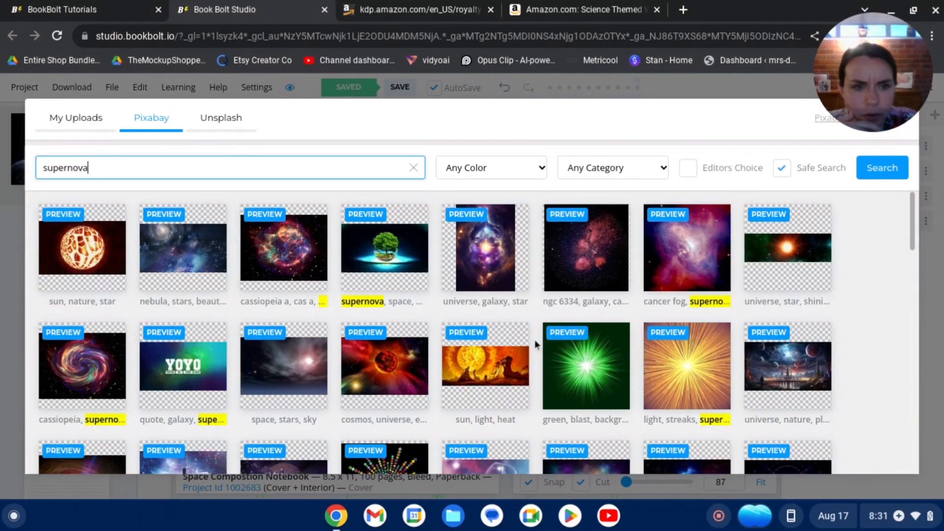
{"action": "scroll", "coordinate": [535, 339], "scroll_direction": "down", "scroll_amount": 5}
{"action": "scroll", "coordinate": [535, 339], "scroll_direction": "down", "scroll_amount": 10}
{"action": "scroll", "coordinate": [535, 339], "scroll_direction": "up", "scroll_amount": 8}
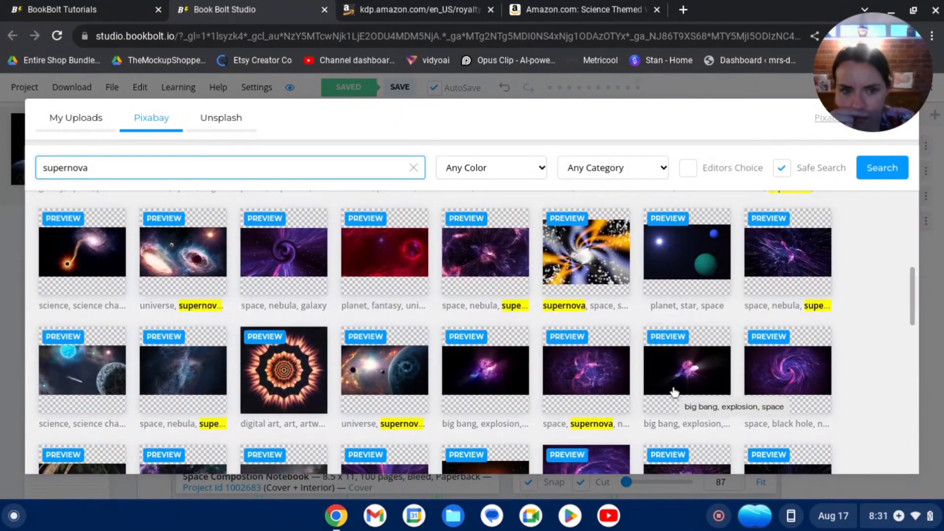
Insert the purple big bang explosion image, shrink it and place it beside Neptune, overlapping the spine above the Earth image
{"action": "left_click", "coordinate": [674, 391]}
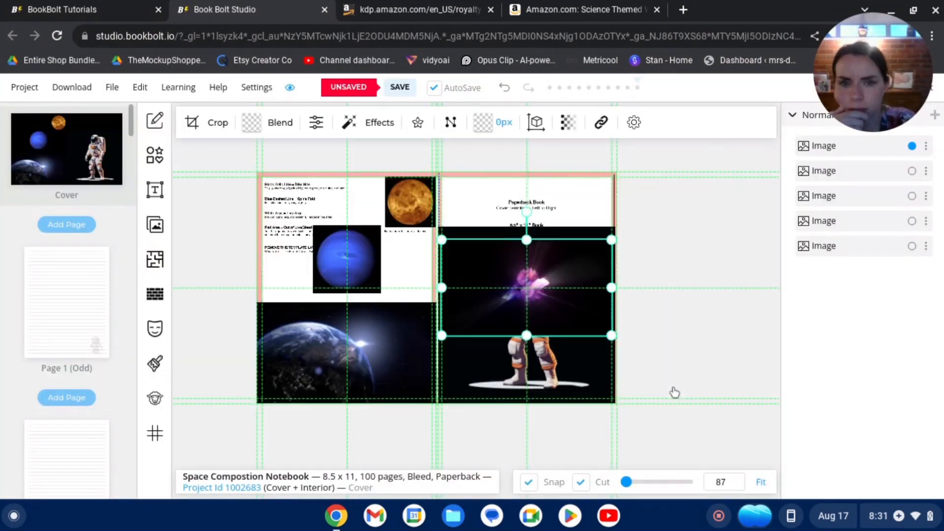
{"action": "left_click_drag", "start_coordinate": [613, 239], "coordinate": [522, 290]}
{"action": "left_click_drag", "start_coordinate": [498, 313], "coordinate": [438, 289]}
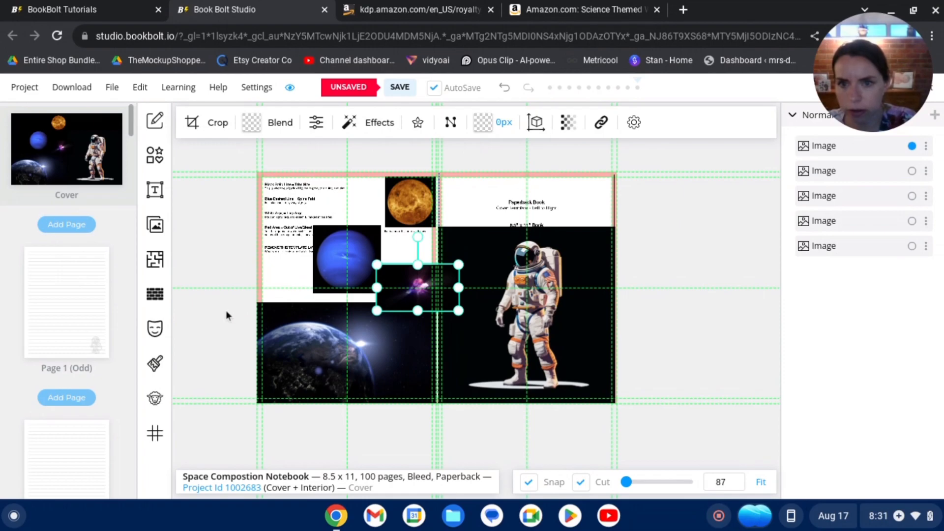
{"action": "left_click", "coordinate": [226, 314]}
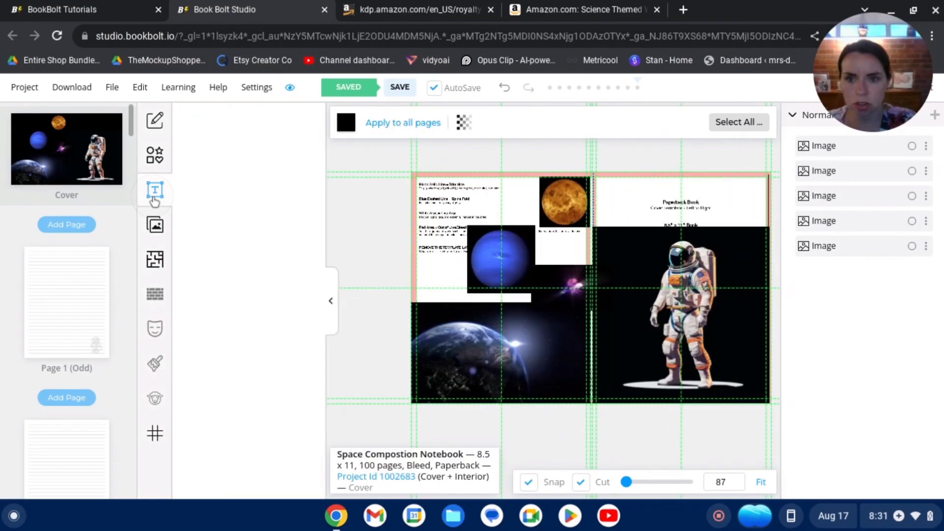
Add a rectangle above the astronaut on the front cover and fill it with white
{"action": "left_click", "coordinate": [155, 197]}
{"action": "left_click", "coordinate": [155, 156]}
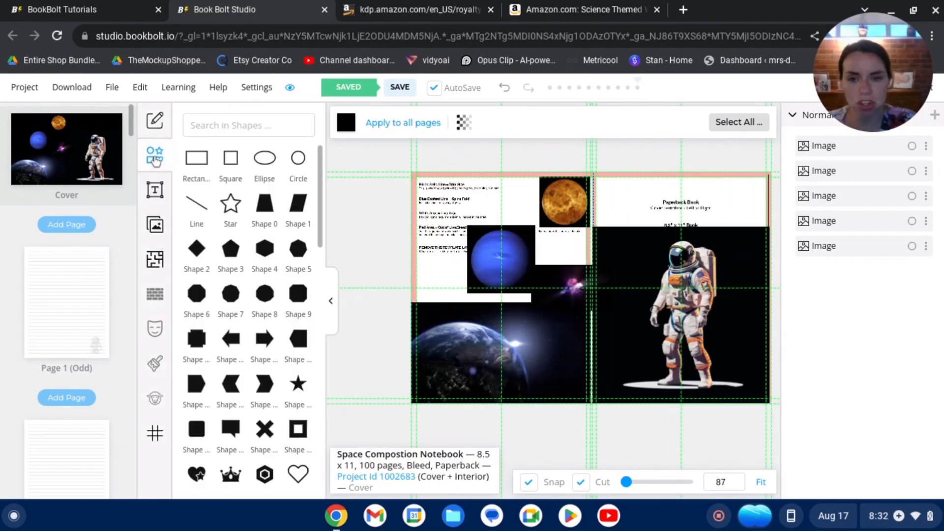
{"action": "left_click", "coordinate": [191, 161]}
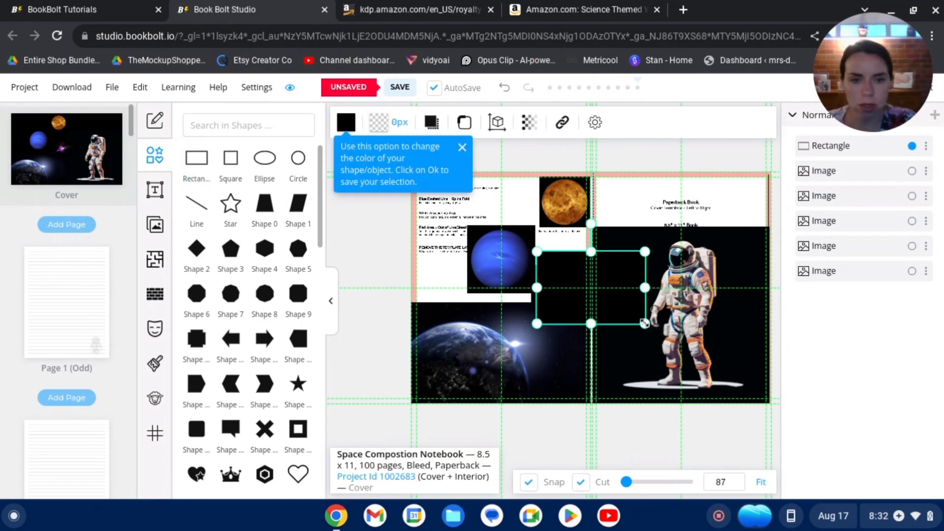
{"action": "left_click_drag", "start_coordinate": [645, 323], "coordinate": [716, 212]}
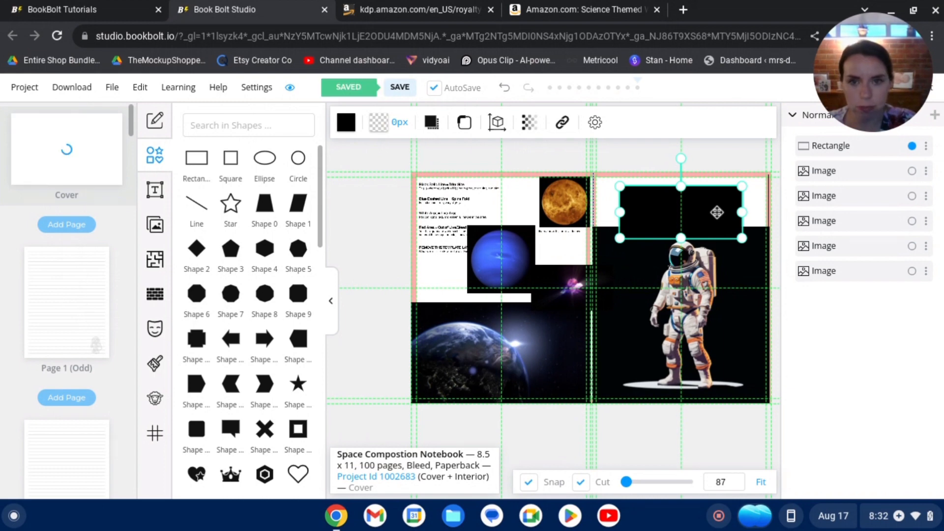
{"action": "left_click", "coordinate": [346, 125]}
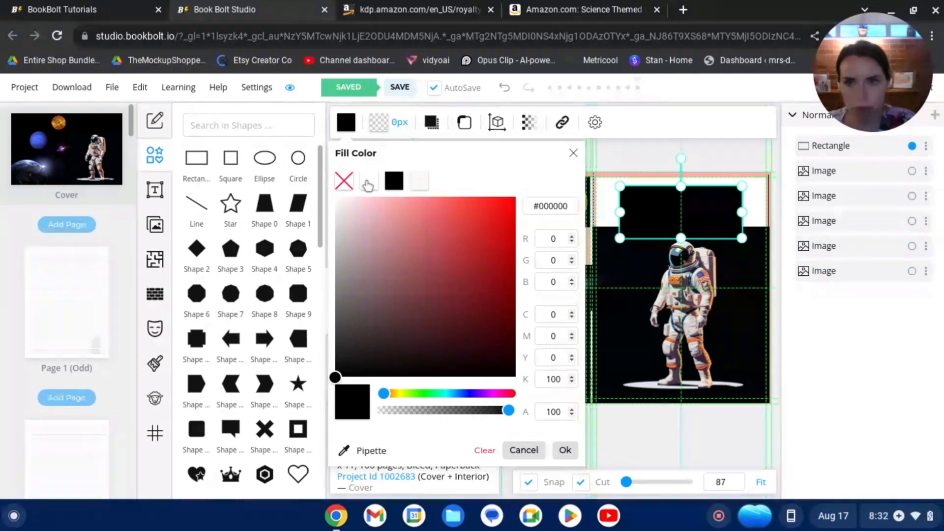
{"action": "left_click", "coordinate": [368, 182]}
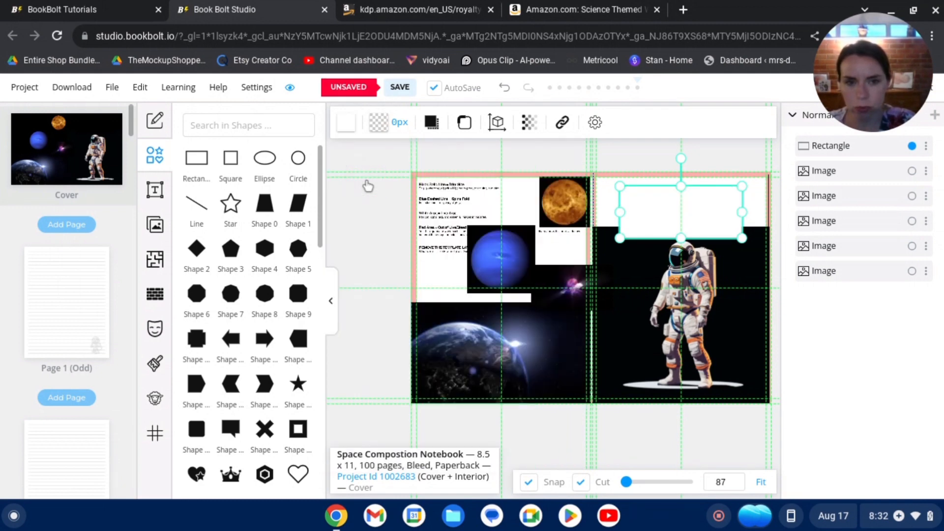
{"action": "left_click", "coordinate": [393, 275]}
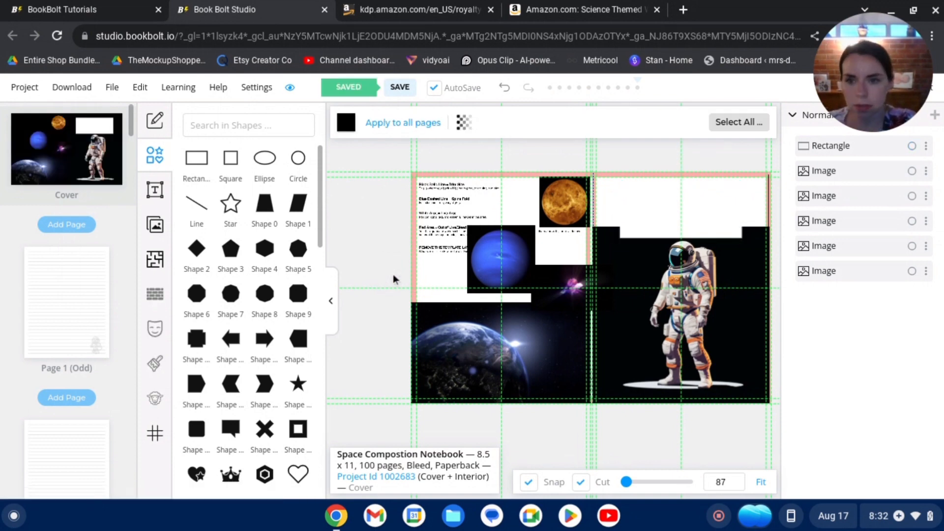
Shrink the white rectangle and center it on the front cover just above the astronaut's helmet
{"action": "left_click", "coordinate": [642, 205]}
{"action": "left_click_drag", "start_coordinate": [620, 186], "coordinate": [645, 199]}
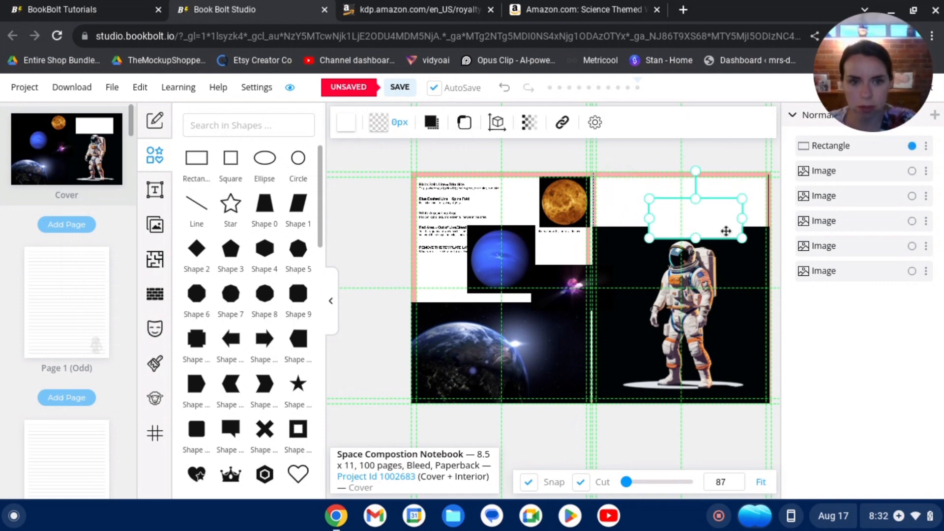
{"action": "mouse_move", "coordinate": [713, 224]}
{"action": "left_mouse_down"}
{"action": "mouse_move", "coordinate": [701, 212]}
{"action": "mouse_move", "coordinate": [700, 221]}
{"action": "left_mouse_up"}
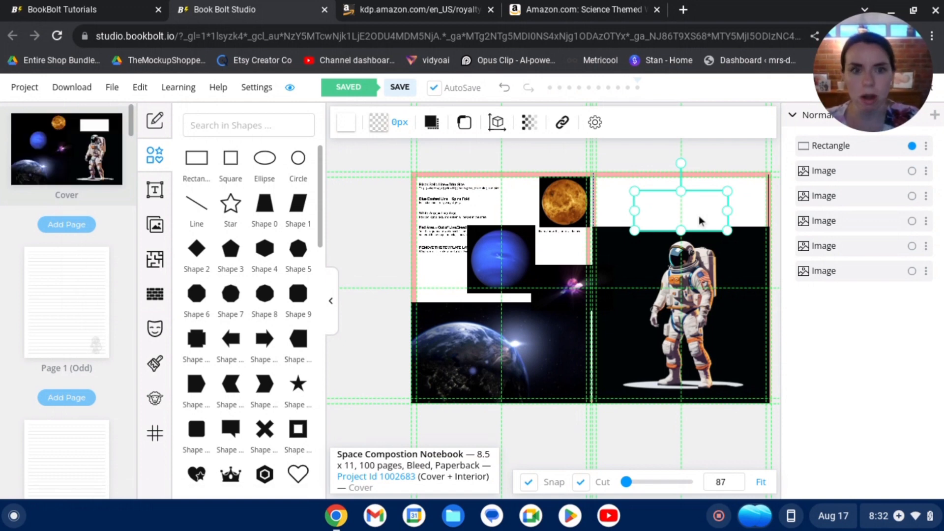
Add a heading over the white rectangle on the front cover that reads "Composition Notebook"
{"action": "left_click", "coordinate": [155, 191]}
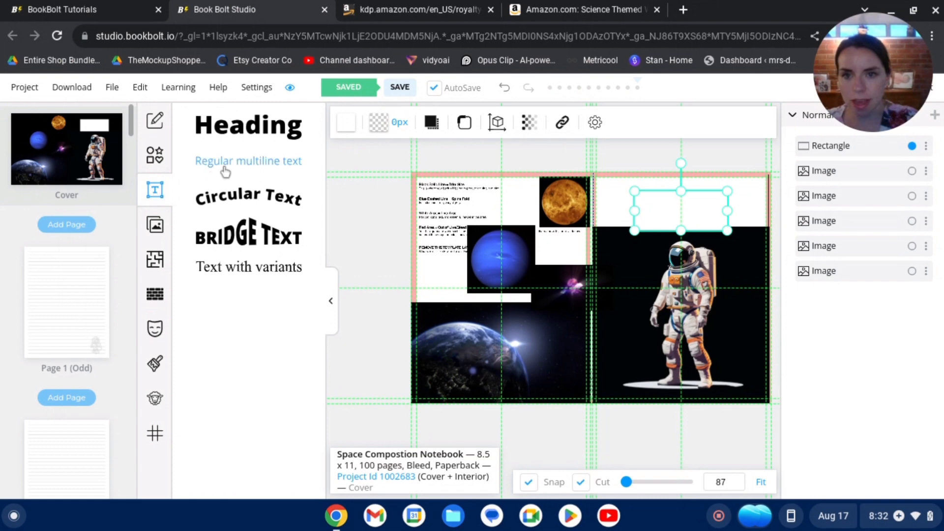
{"action": "left_click", "coordinate": [279, 129]}
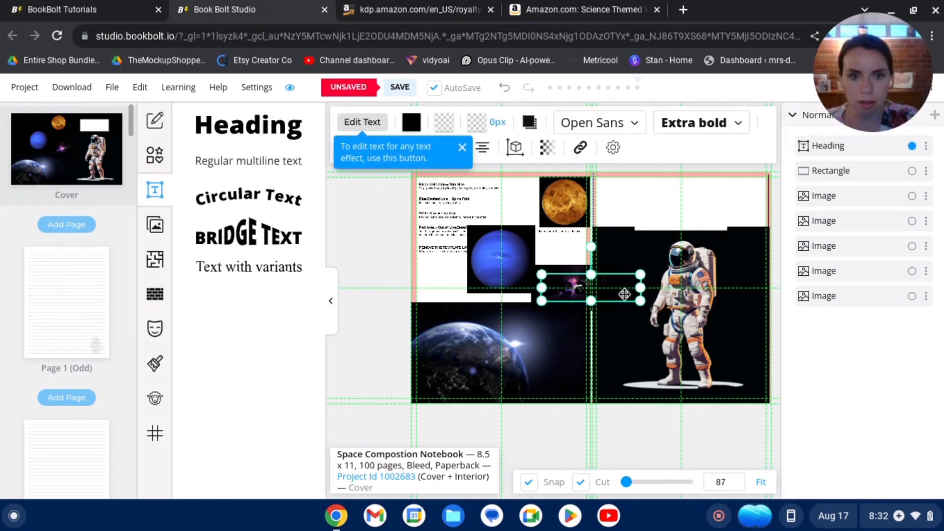
{"action": "left_click_drag", "start_coordinate": [627, 290], "coordinate": [712, 205]}
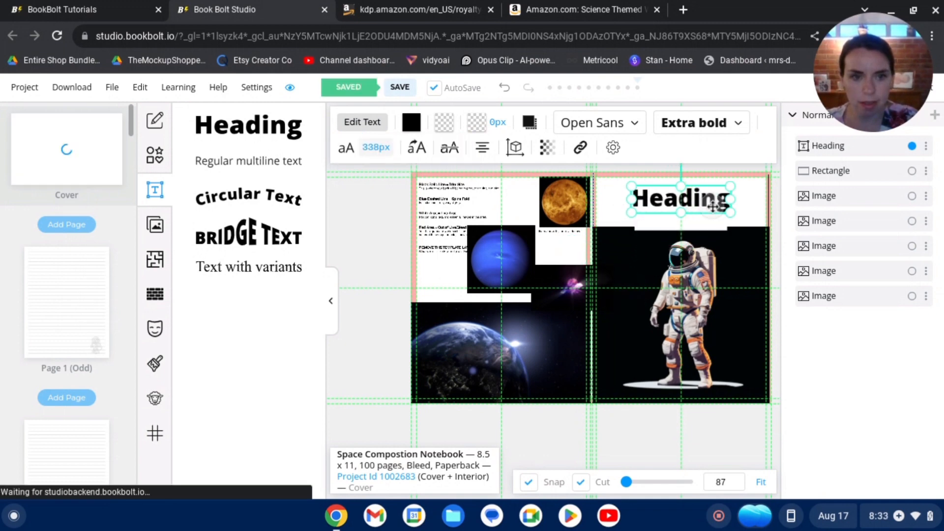
{"action": "double_click", "coordinate": [712, 206]}
{"action": "type", "text": "Cop"}
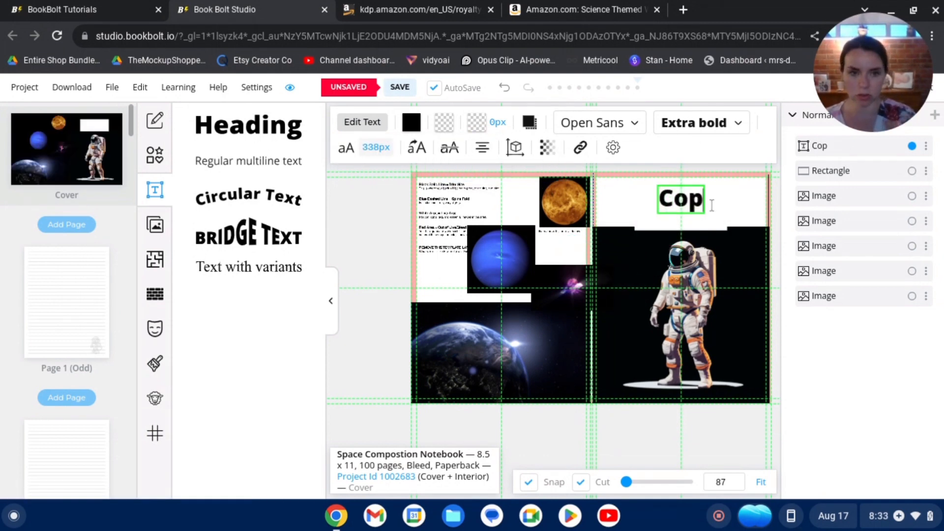
{"action": "key", "text": "BackSpace"}
{"action": "type", "text": "mposit"}
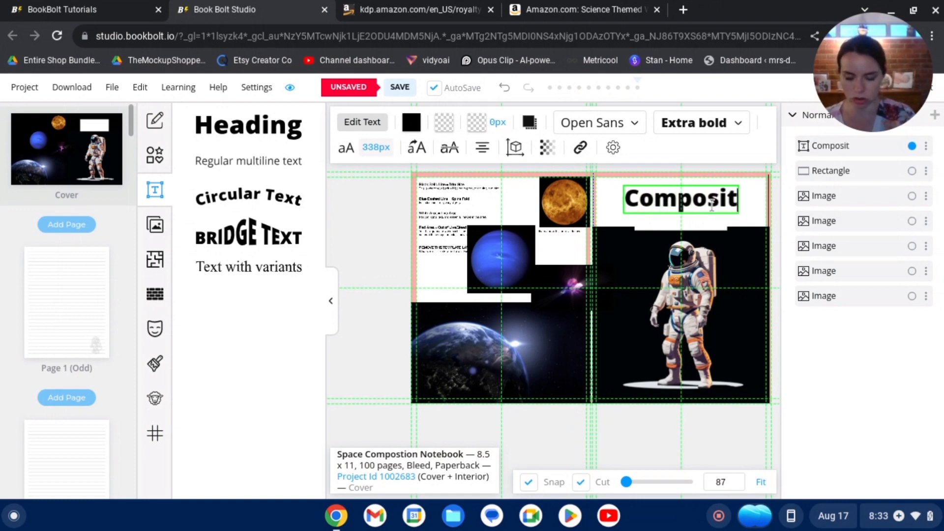
{"action": "type", "text": "ion"}
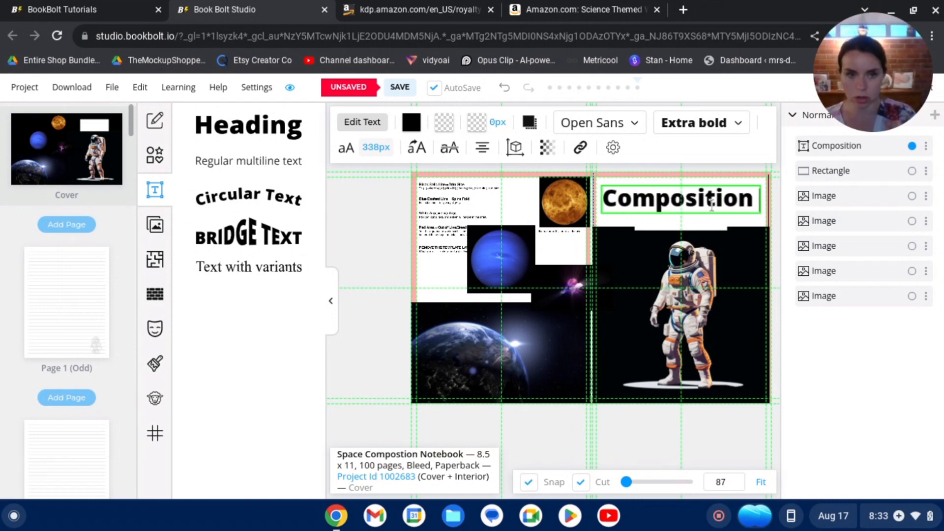
{"action": "type", "text": " Noteb"}
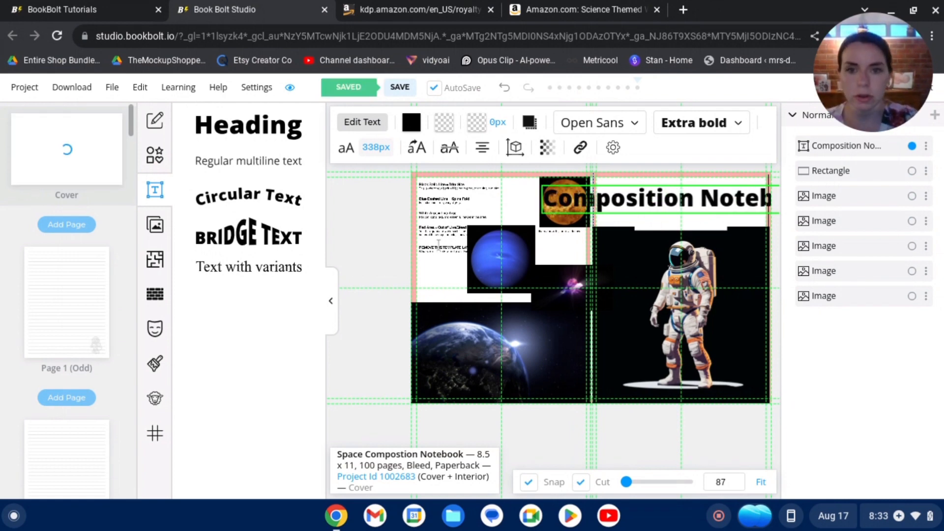
Reduce the "Composition Notebook" heading's font size to 101 px so that it fits within the white rectangle
{"action": "left_click", "coordinate": [378, 149]}
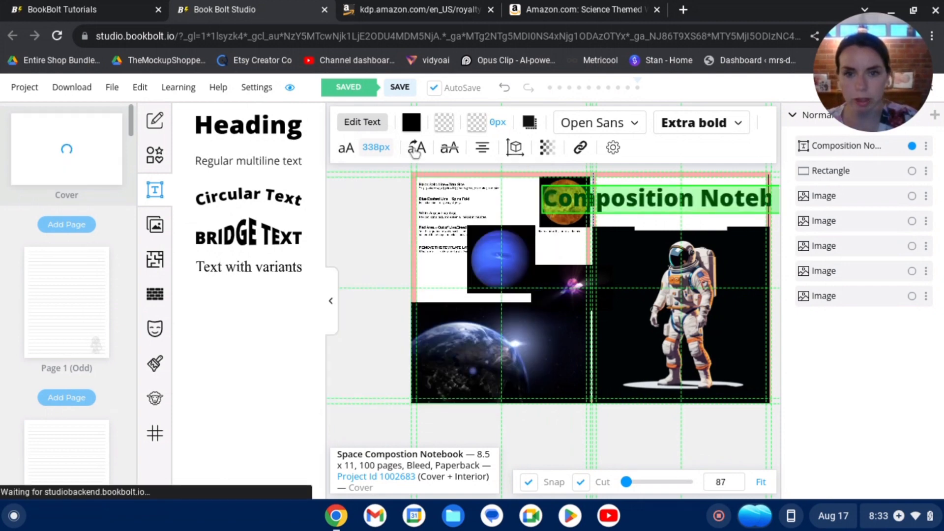
{"action": "left_click", "coordinate": [384, 149]}
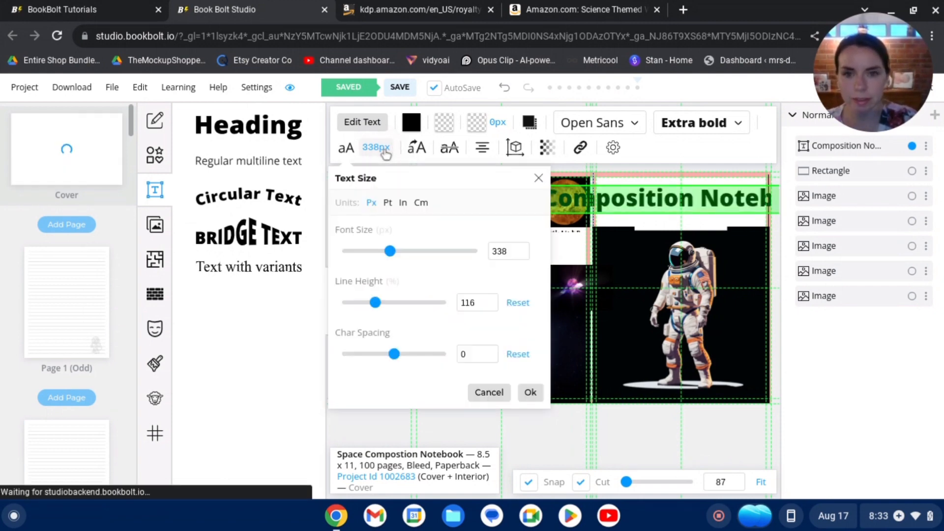
{"action": "left_click_drag", "start_coordinate": [390, 252], "coordinate": [354, 251]}
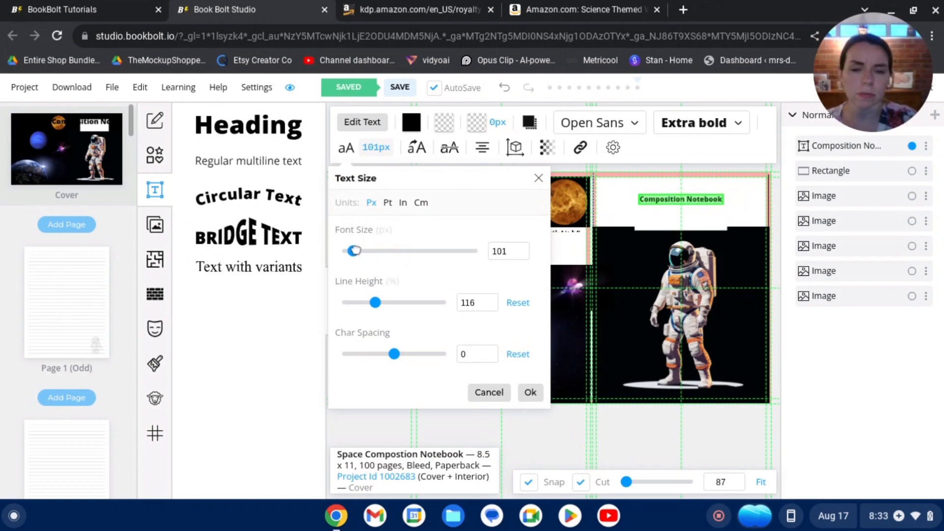
{"action": "left_click", "coordinate": [660, 208]}
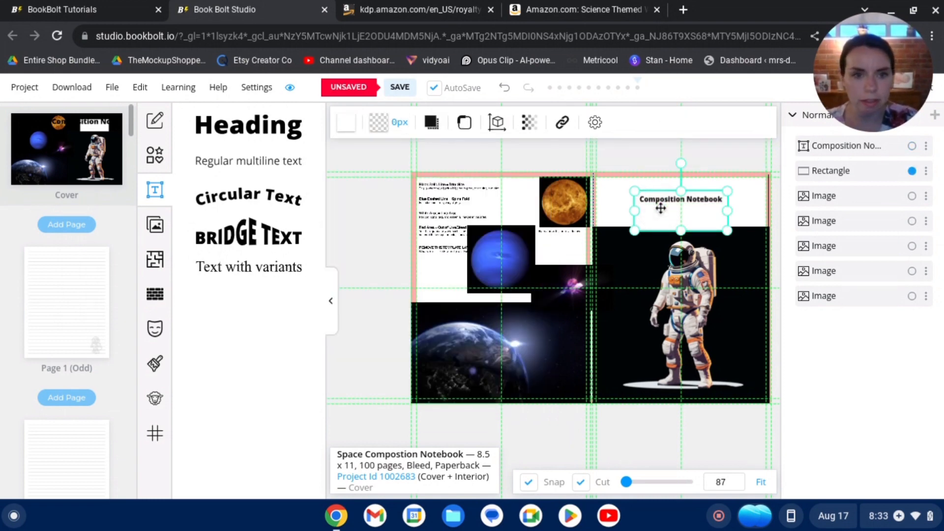
Add a heading reading 8.5"x11" on the front cover, directly below the "Composition Notebook" text
{"action": "left_click", "coordinate": [279, 129]}
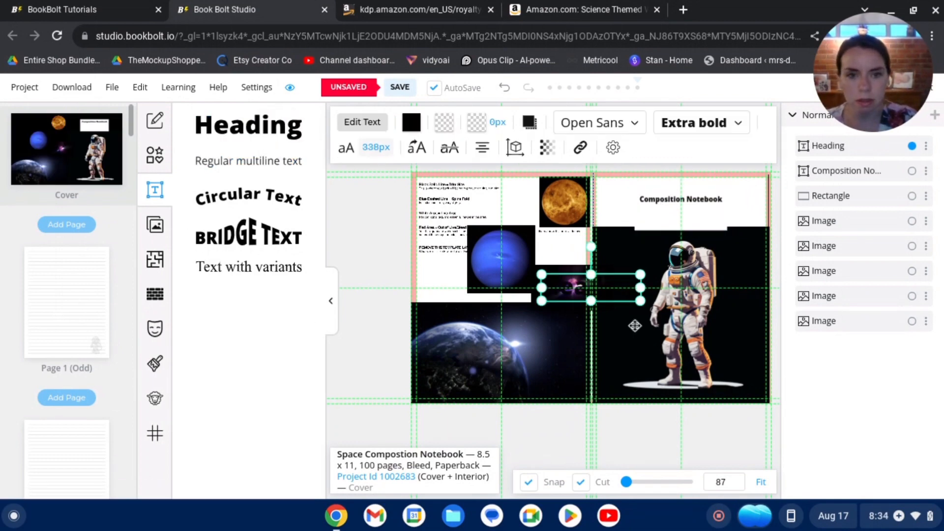
{"action": "left_click_drag", "start_coordinate": [621, 293], "coordinate": [707, 221]}
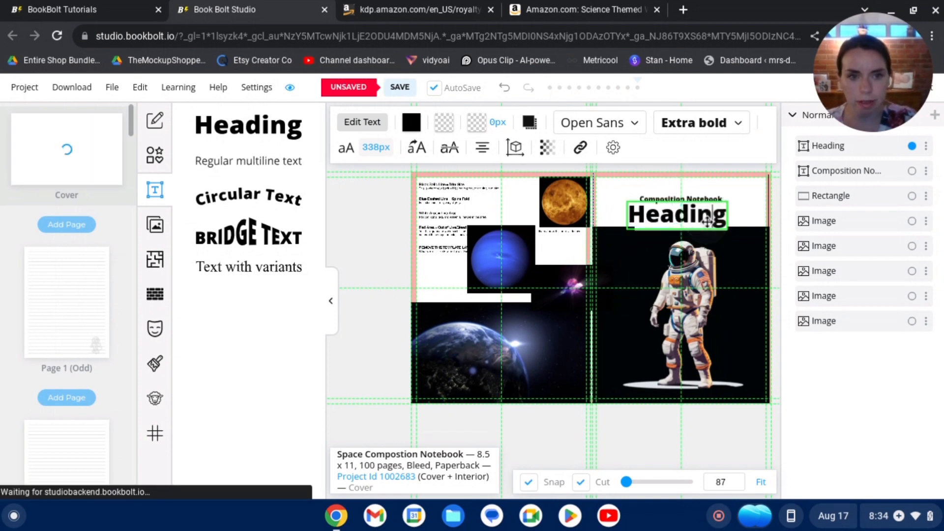
{"action": "left_click_drag", "start_coordinate": [726, 222], "coordinate": [629, 217]}
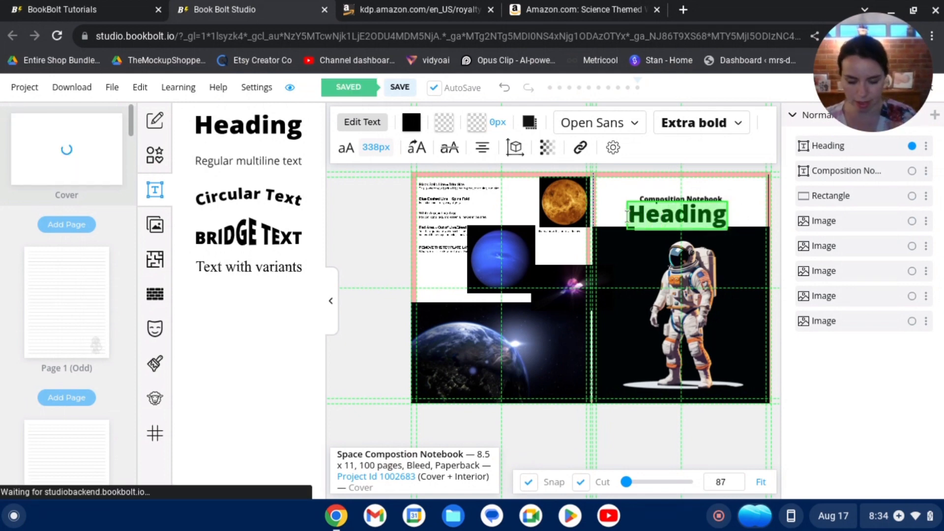
{"action": "type", "text": "8.5"}
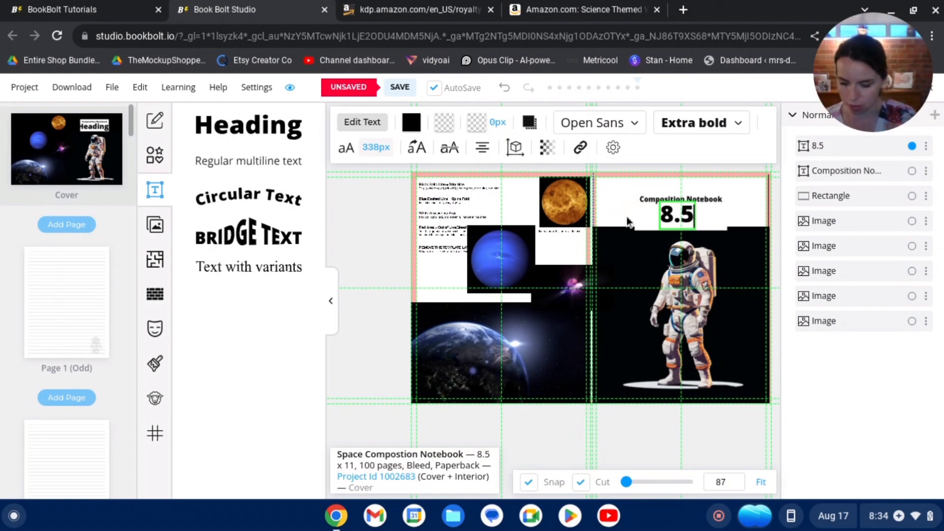
{"action": "type", "text": "\"x"}
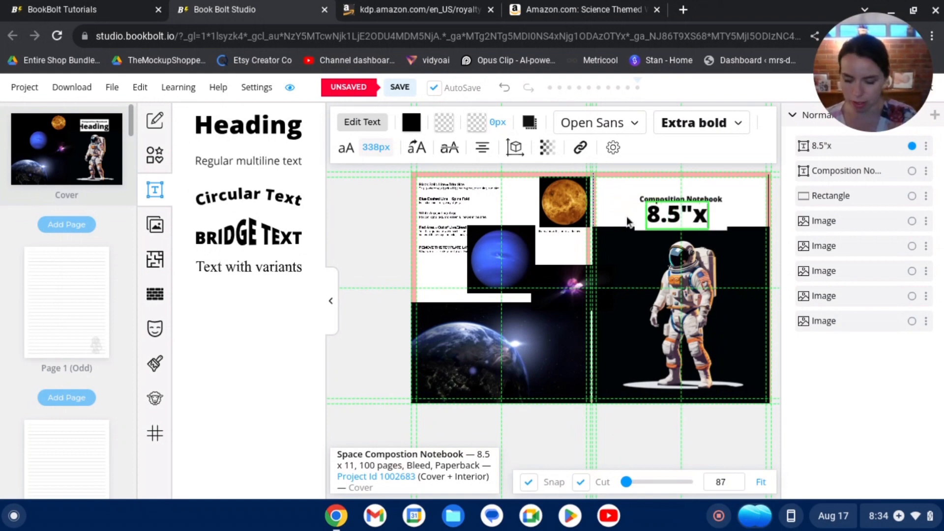
{"action": "type", "text": "11"}
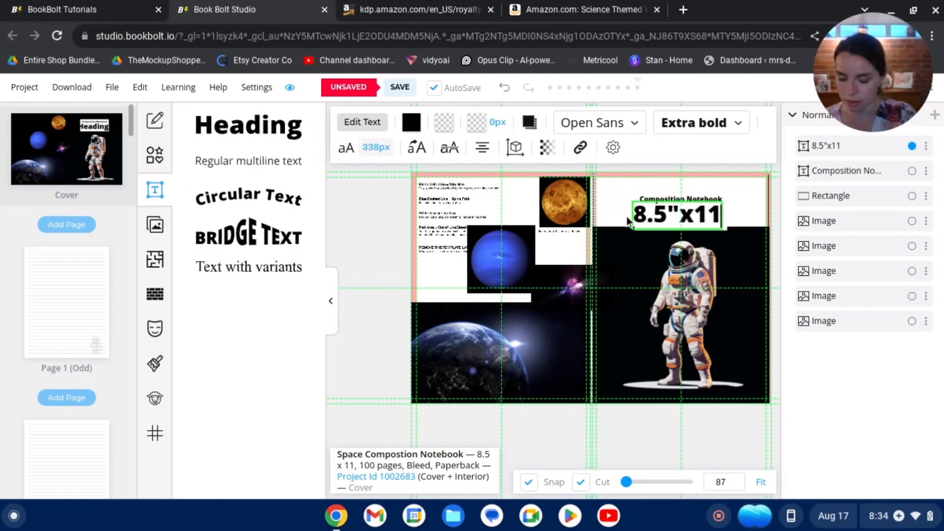
{"action": "type", "text": "\""}
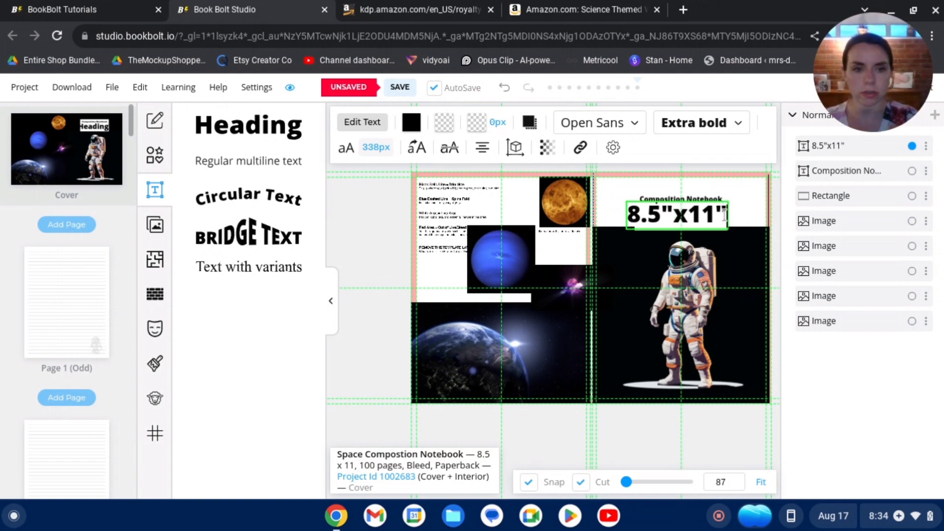
Reduce the 8.5"x11" heading's font size to 128 px and center it just under "Composition Notebook" in the white label
{"action": "left_click_drag", "start_coordinate": [726, 214], "coordinate": [627, 215]}
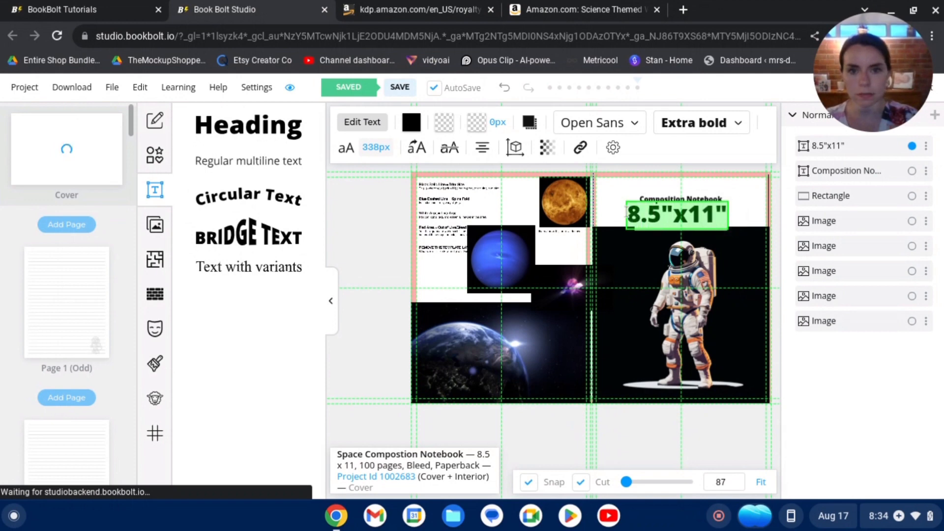
{"action": "left_click", "coordinate": [376, 147]}
{"action": "left_click_drag", "start_coordinate": [391, 252], "coordinate": [358, 251]}
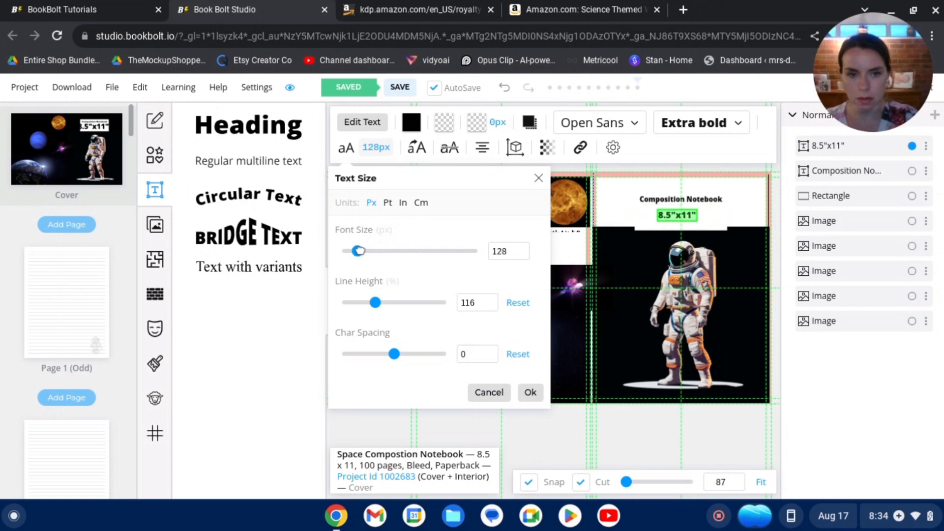
{"action": "left_click", "coordinate": [693, 218]}
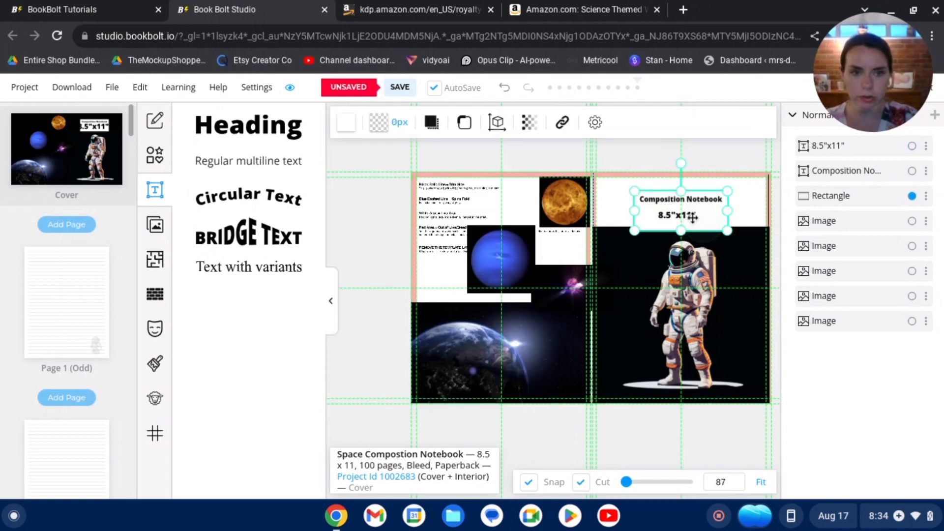
{"action": "left_click", "coordinate": [690, 217]}
{"action": "left_click_drag", "start_coordinate": [688, 217], "coordinate": [692, 211]}
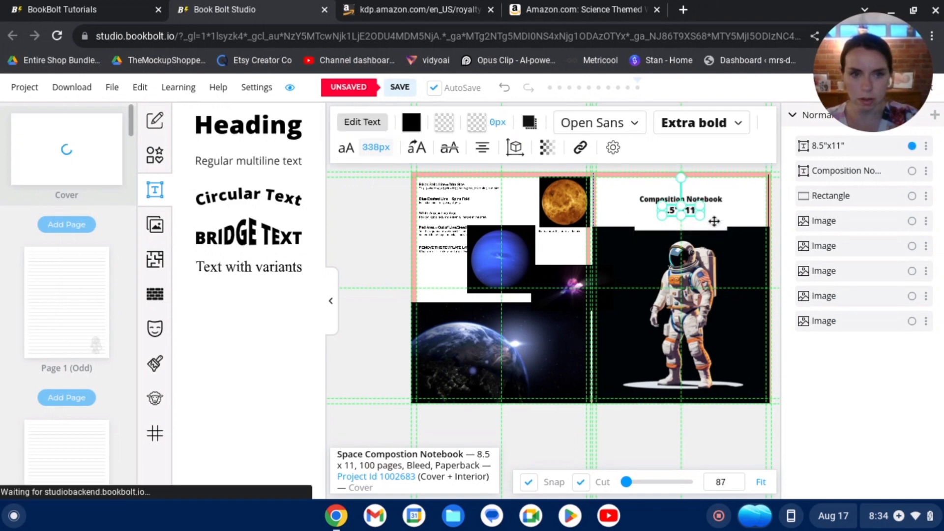
{"action": "left_click", "coordinate": [692, 213]}
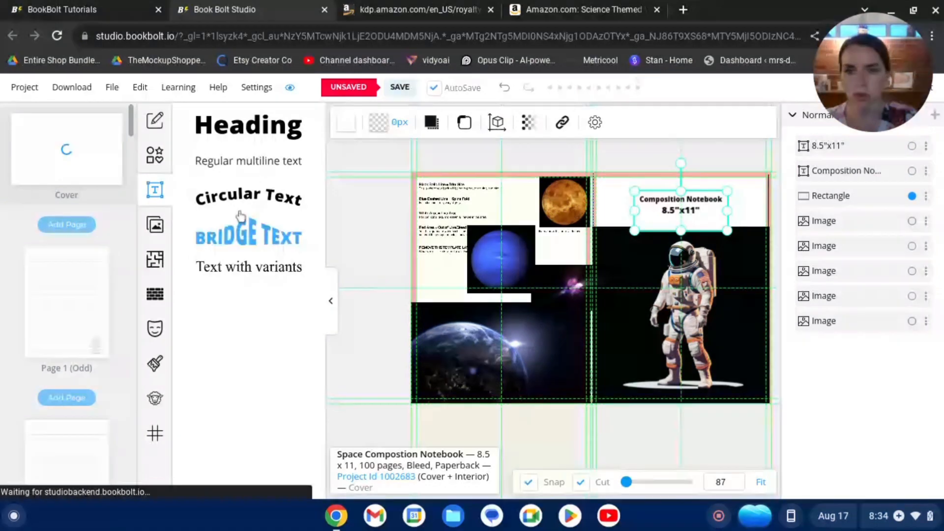
Add a "Wide Ruled" heading below the 8.5"x11" line and reduce its font size so it fits inside the white label
{"action": "left_click", "coordinate": [261, 131]}
{"action": "left_click_drag", "start_coordinate": [590, 284], "coordinate": [681, 218]}
{"action": "double_click", "coordinate": [683, 219]}
{"action": "type", "text": "Wide Ruled"}
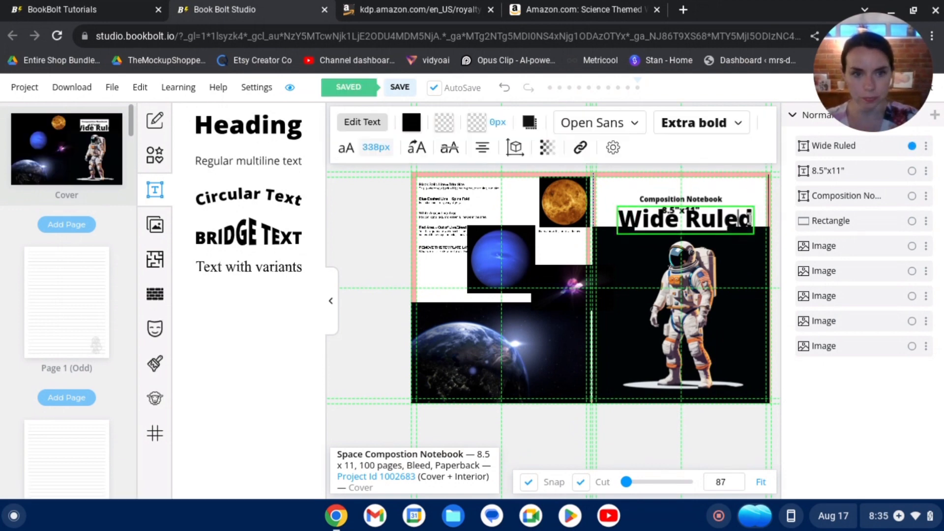
{"action": "left_click", "coordinate": [369, 149]}
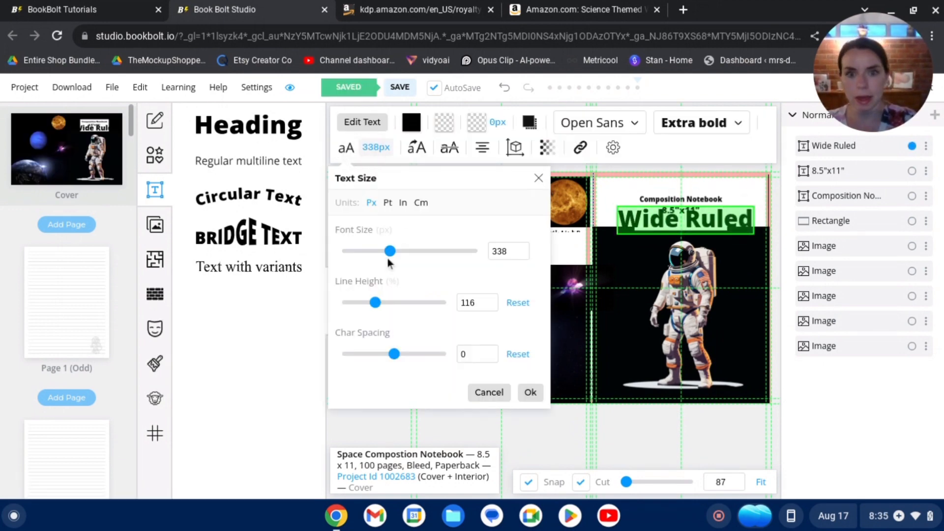
{"action": "left_click_drag", "start_coordinate": [391, 254], "coordinate": [358, 253]}
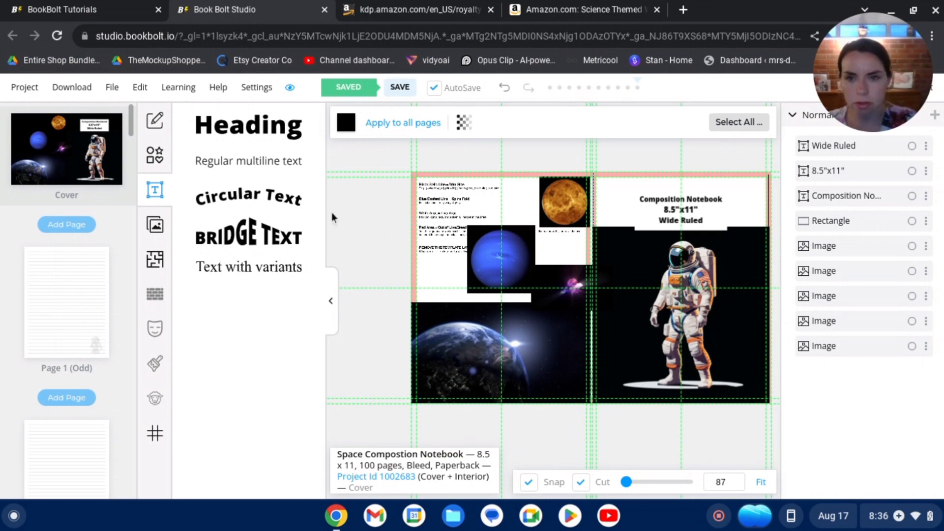
Preview all the notebook's pages as large icons and check the cover and the interior pages through page 100
{"action": "left_click", "coordinate": [291, 89]}
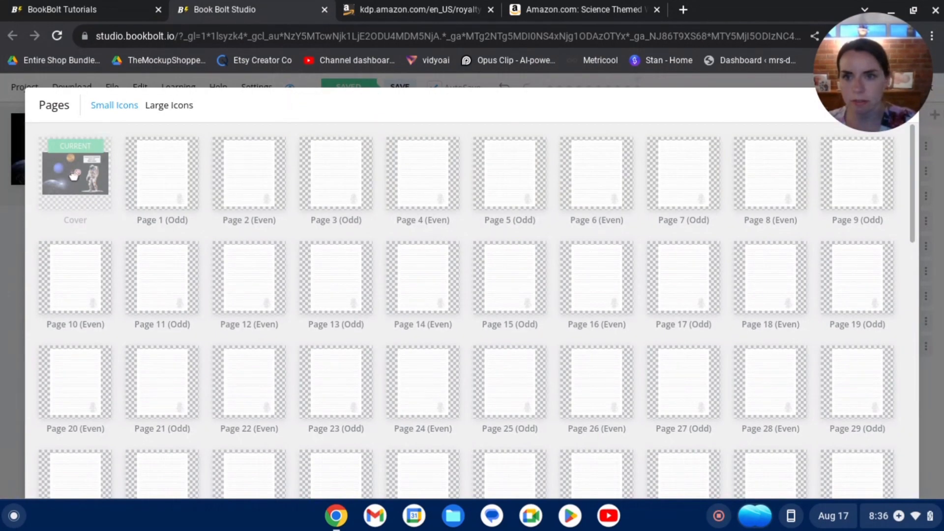
{"action": "left_click", "coordinate": [175, 106]}
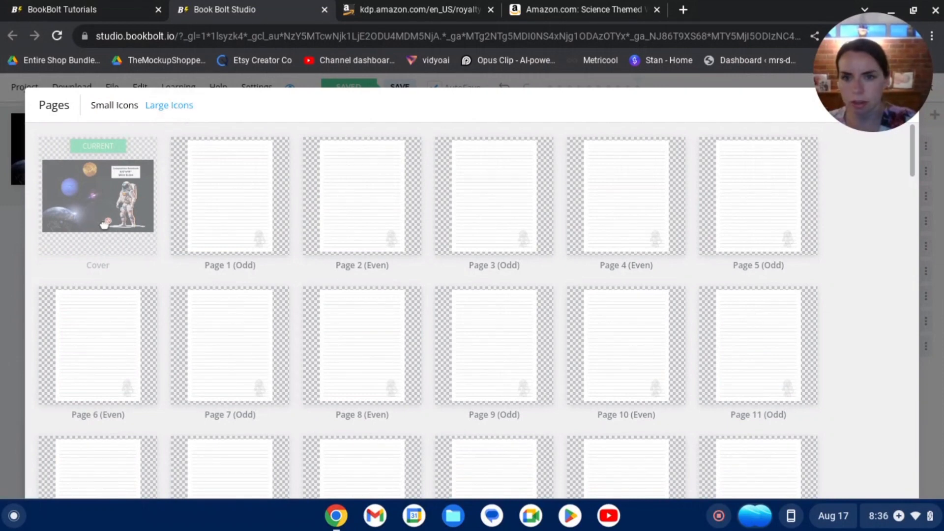
{"action": "scroll", "coordinate": [104, 225], "scroll_direction": "down", "scroll_amount": 9}
{"action": "scroll", "coordinate": [104, 225], "scroll_direction": "down", "scroll_amount": 18}
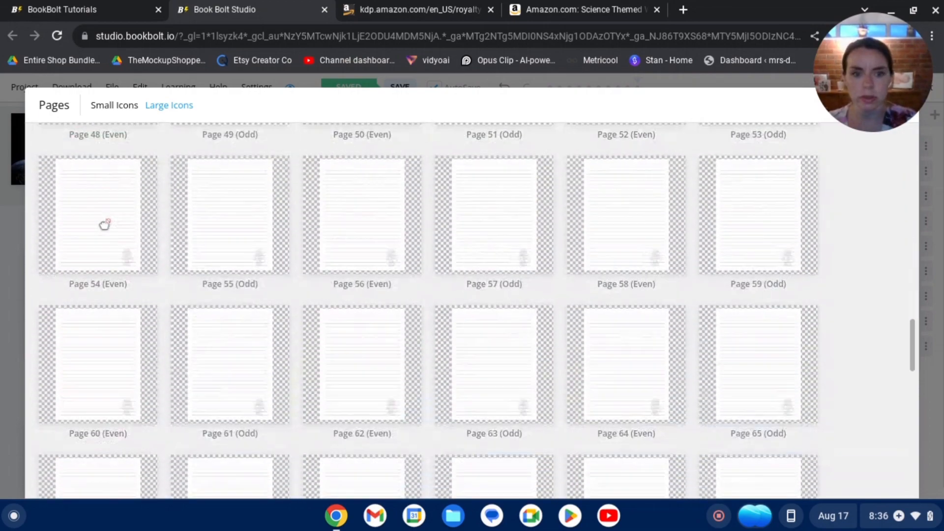
{"action": "scroll", "coordinate": [104, 225], "scroll_direction": "down", "scroll_amount": 17}
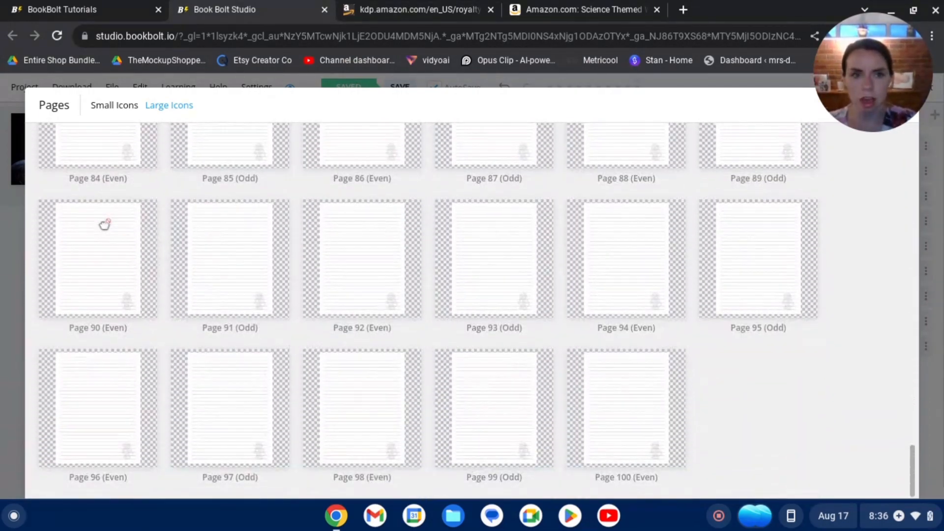
{"action": "scroll", "coordinate": [104, 225], "scroll_direction": "up", "scroll_amount": 20}
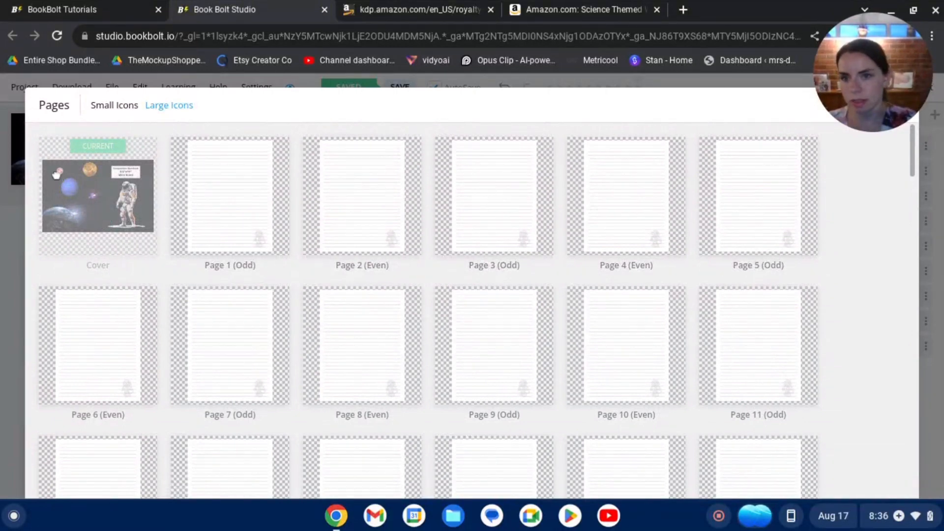
{"action": "mouse_move", "coordinate": [910, 84]}
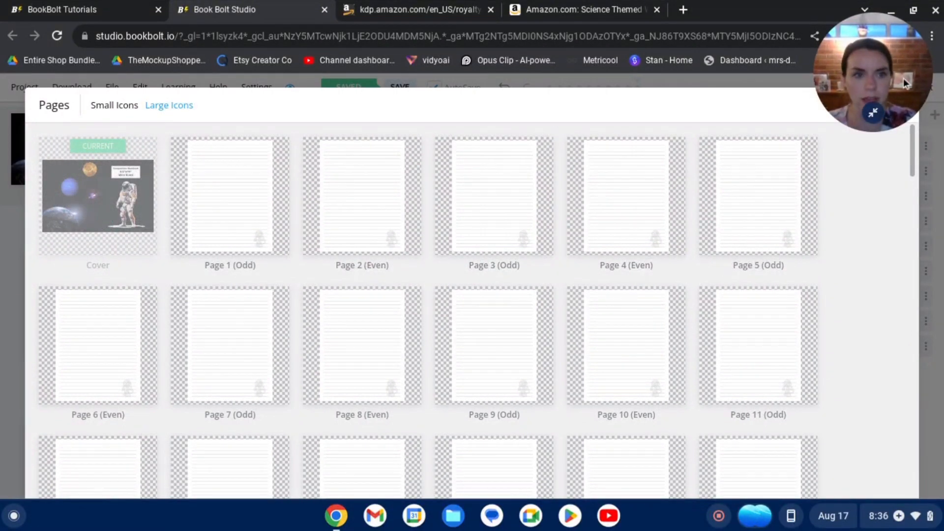
{"action": "left_click_drag", "start_coordinate": [890, 78], "coordinate": [897, 357]}
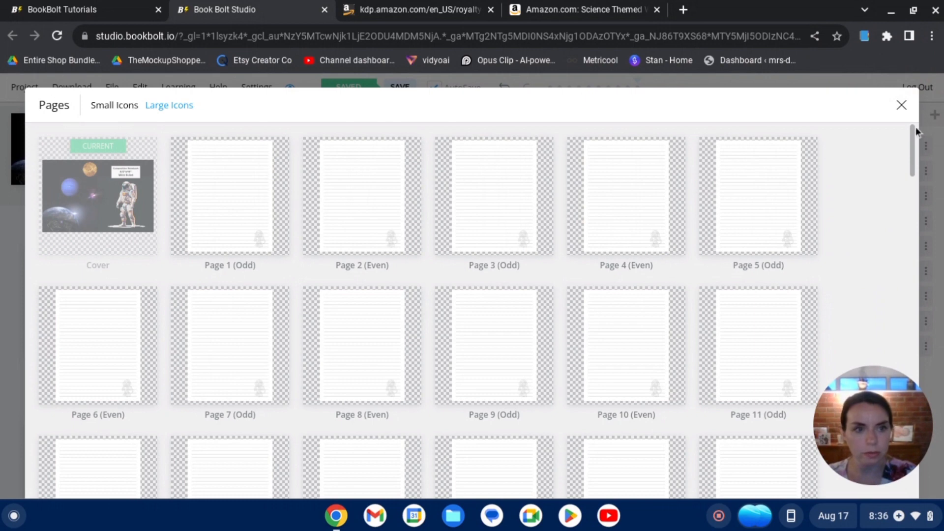
{"action": "left_click", "coordinate": [901, 106]}
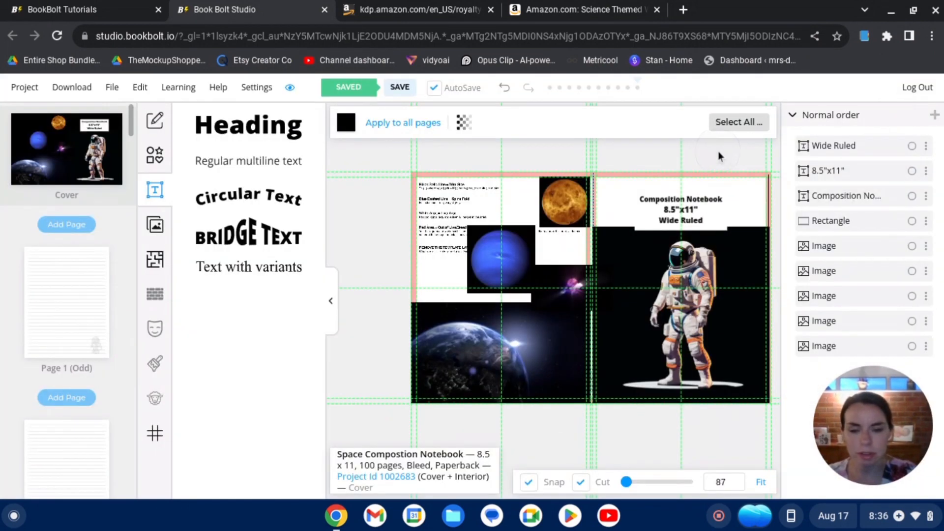
Hide the cover template by setting its opacity to 0
{"action": "left_click", "coordinate": [463, 125]}
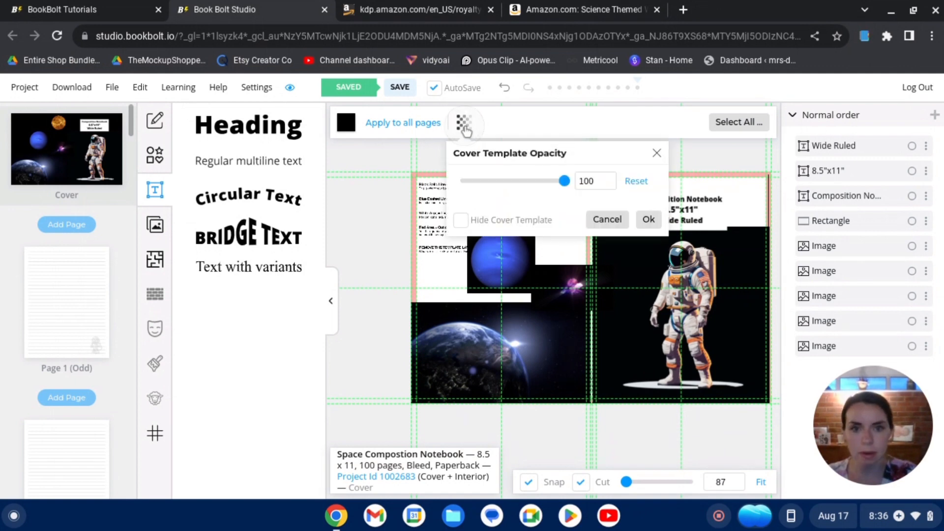
{"action": "left_click", "coordinate": [460, 221]}
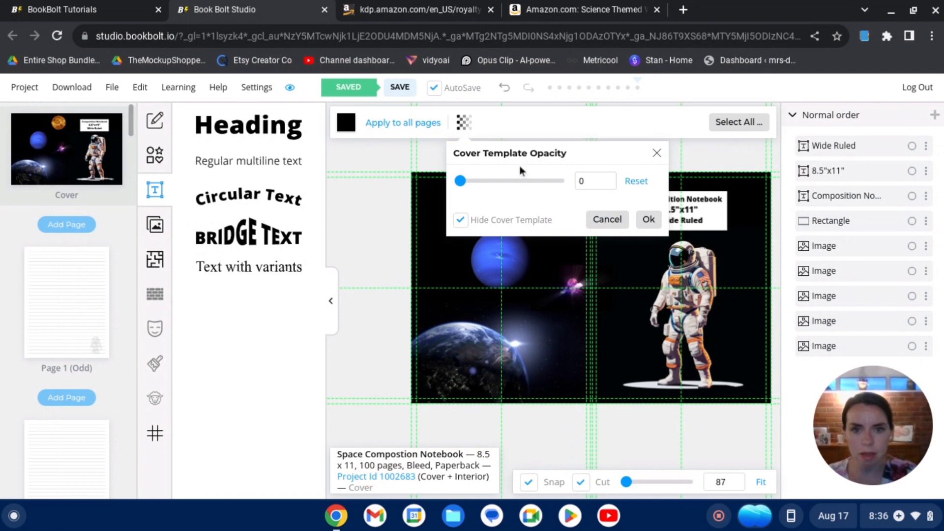
{"action": "mouse_move", "coordinate": [459, 183]}
{"action": "left_mouse_down"}
{"action": "mouse_move", "coordinate": [536, 188]}
{"action": "mouse_move", "coordinate": [460, 184]}
{"action": "left_mouse_up"}
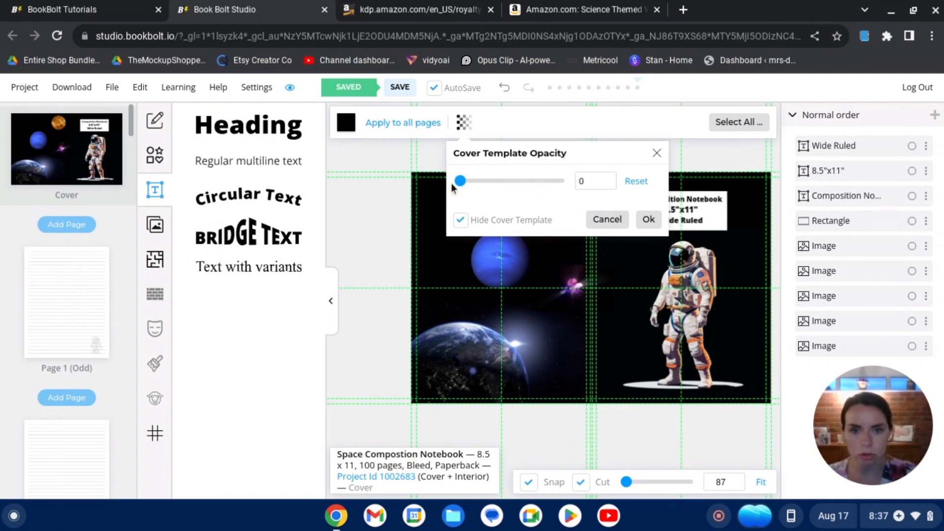
{"action": "left_click", "coordinate": [647, 219]}
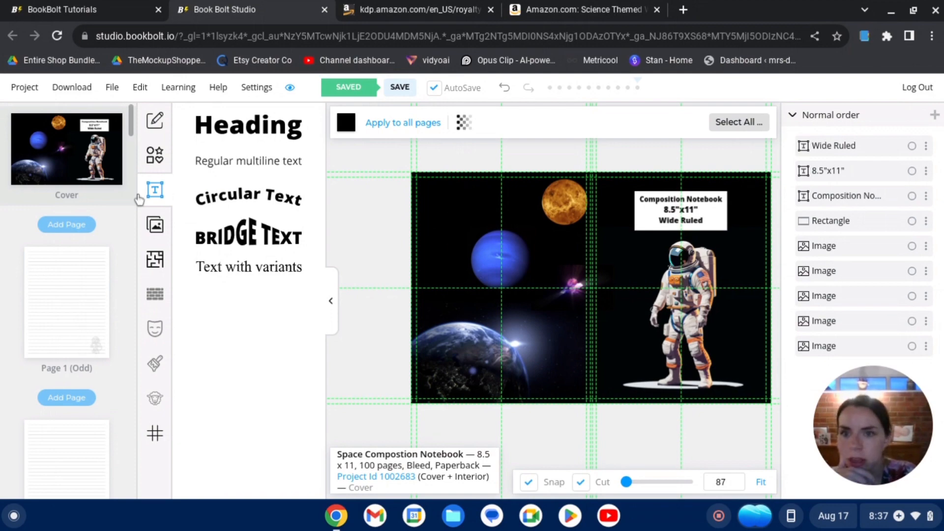
Search the Pixabay image library for "space station"
{"action": "left_click", "coordinate": [151, 235]}
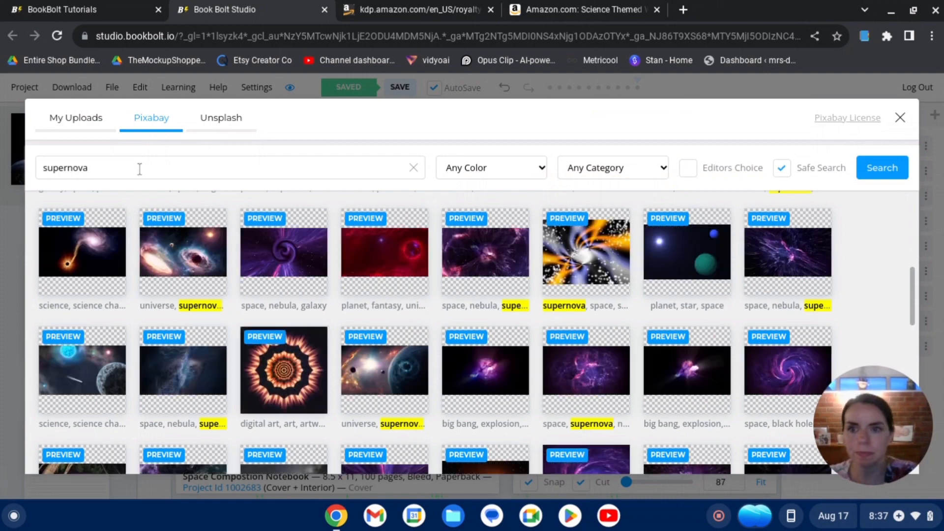
{"action": "left_click_drag", "start_coordinate": [139, 168], "coordinate": [1, 168]}
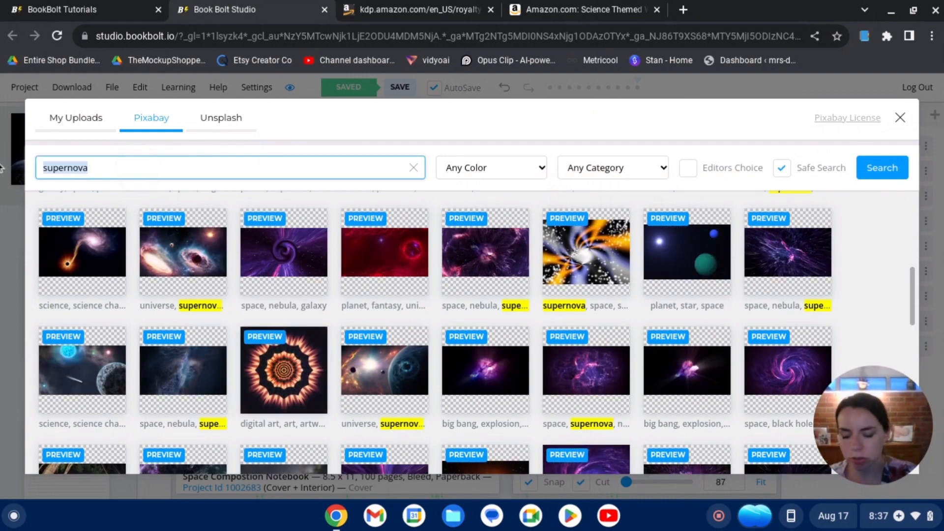
{"action": "type", "text": "sa"}
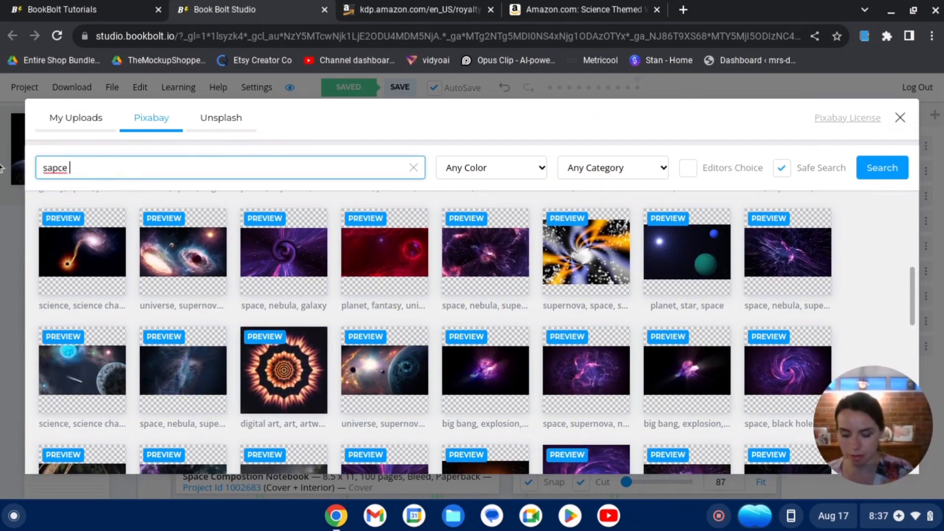
{"action": "key", "text": "BackSpace"}
{"action": "type", "text": "pace statio"}
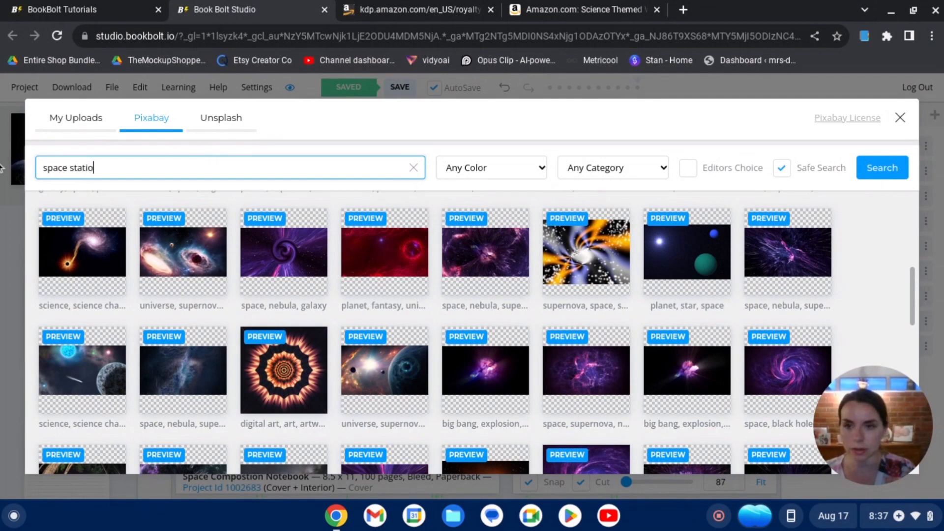
{"action": "key", "text": "Return"}
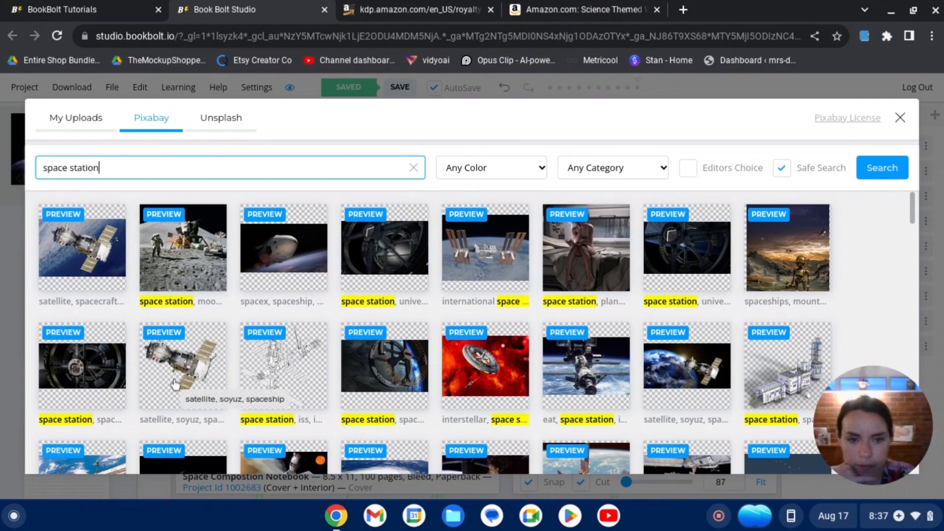
Insert the transparent Soyuz satellite image and place it small on the front cover, beside the astronaut's helmet and below the title label
{"action": "scroll", "coordinate": [175, 384], "scroll_direction": "down", "scroll_amount": 3}
{"action": "scroll", "coordinate": [175, 383], "scroll_direction": "down", "scroll_amount": 10}
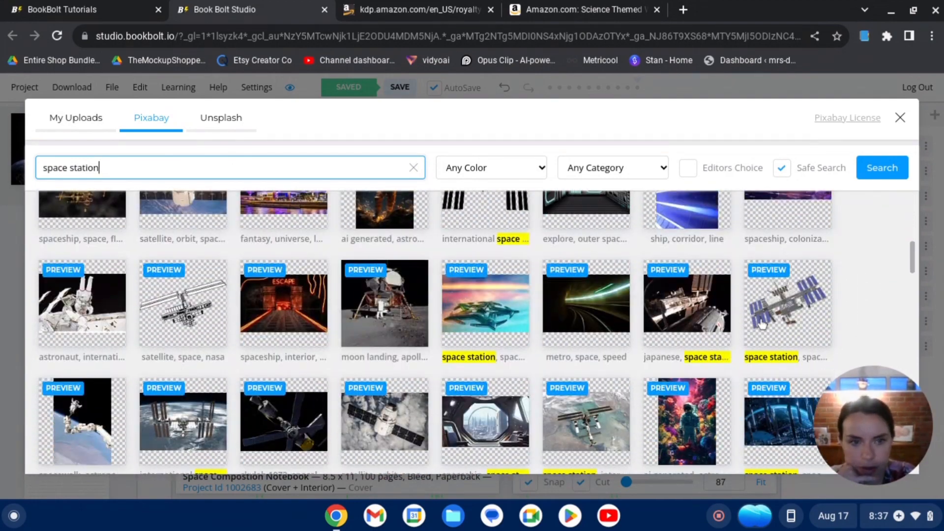
{"action": "scroll", "coordinate": [761, 323], "scroll_direction": "up", "scroll_amount": 10}
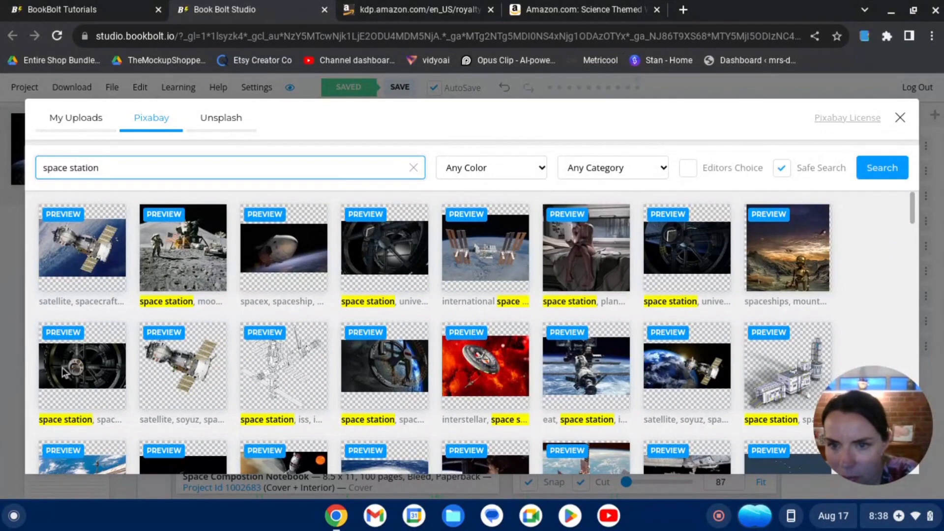
{"action": "left_click", "coordinate": [196, 364]}
{"action": "left_click_drag", "start_coordinate": [614, 211], "coordinate": [479, 262]}
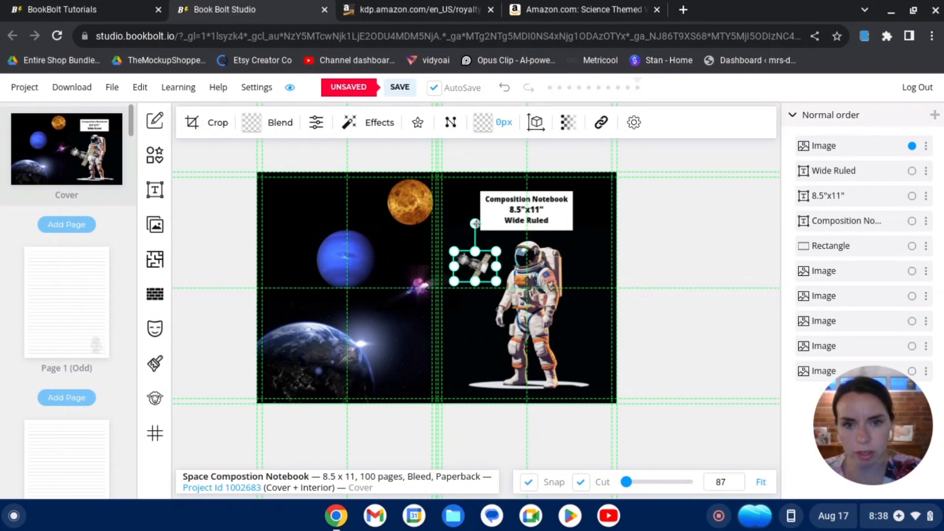
Rotate the satellite nearly upside down and move it up to overlap the lower-left corner of the front cover's title label
{"action": "left_click_drag", "start_coordinate": [476, 225], "coordinate": [466, 319]}
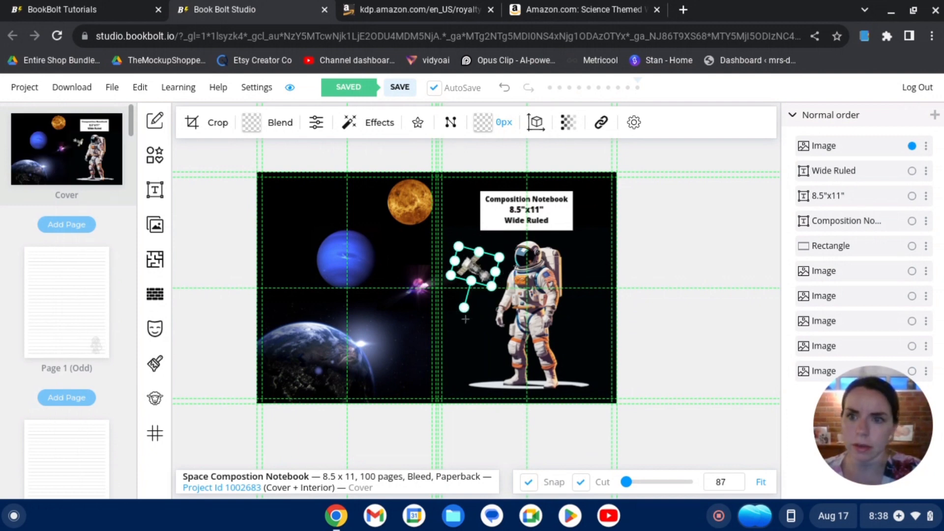
{"action": "left_click", "coordinate": [693, 347]}
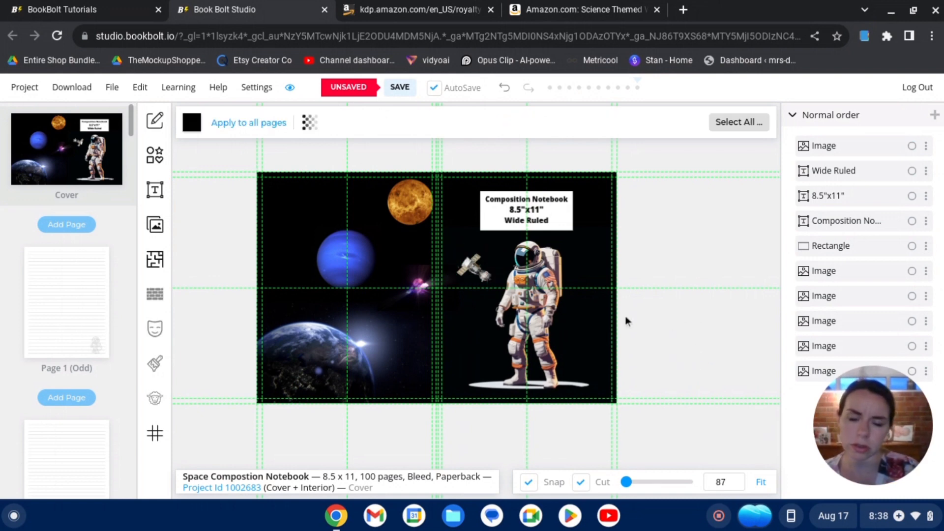
{"action": "left_click", "coordinate": [472, 270]}
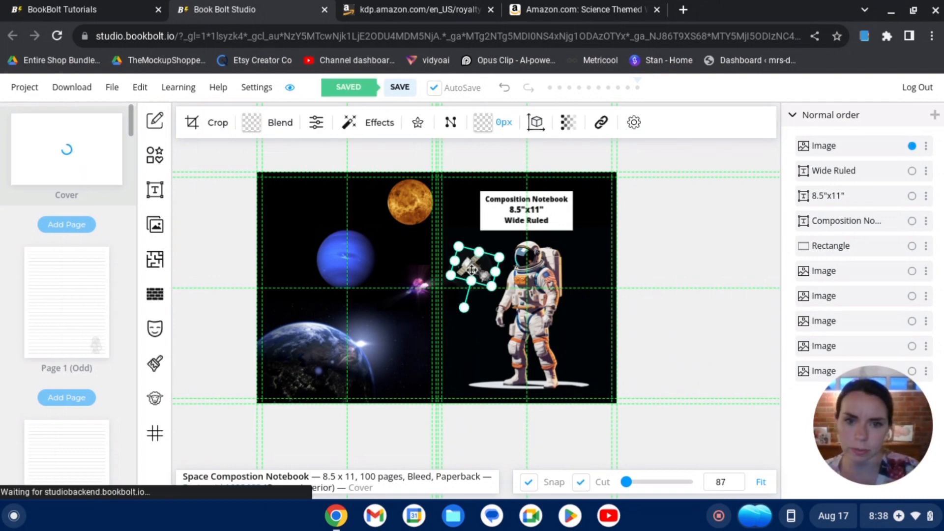
{"action": "left_click_drag", "start_coordinate": [475, 250], "coordinate": [476, 232]}
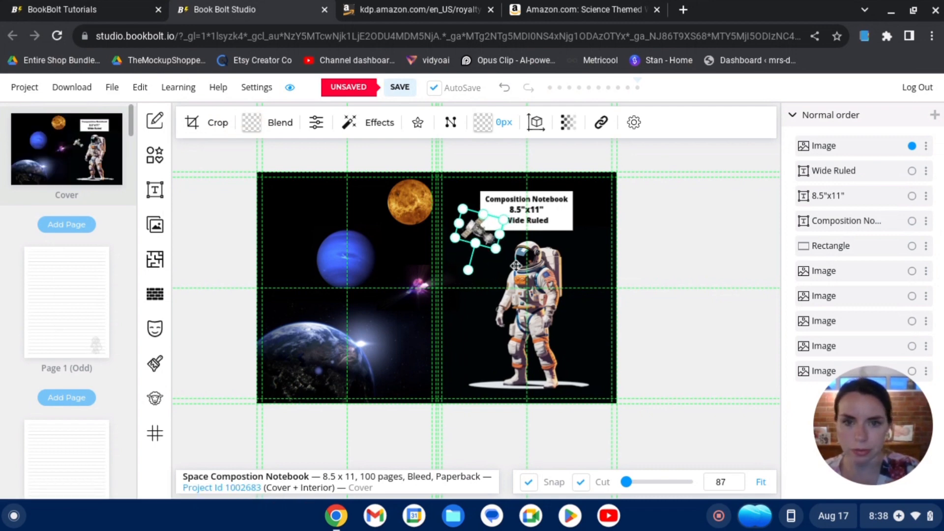
{"action": "left_click", "coordinate": [663, 331]}
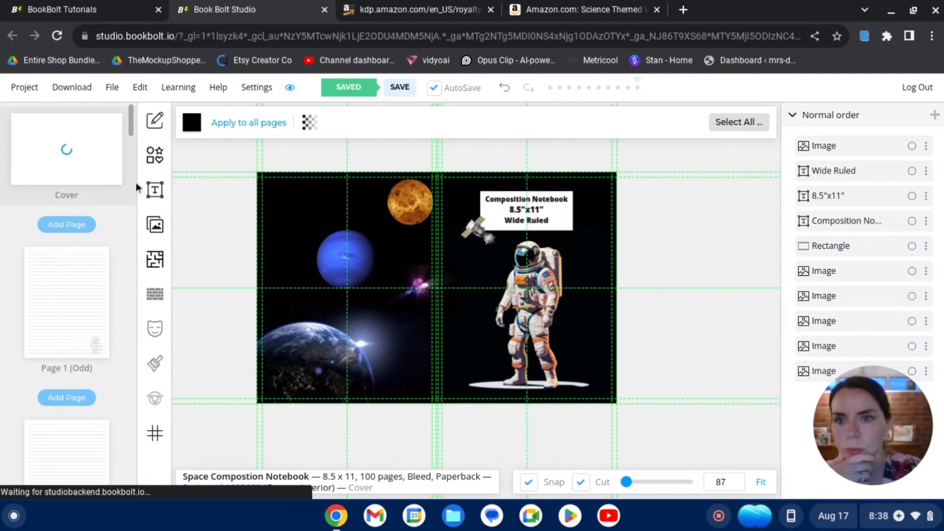
Insert the transparent grey space station image from the Pixabay "space station" results and place it small in the back cover's upper-left corner
{"action": "left_click", "coordinate": [164, 235]}
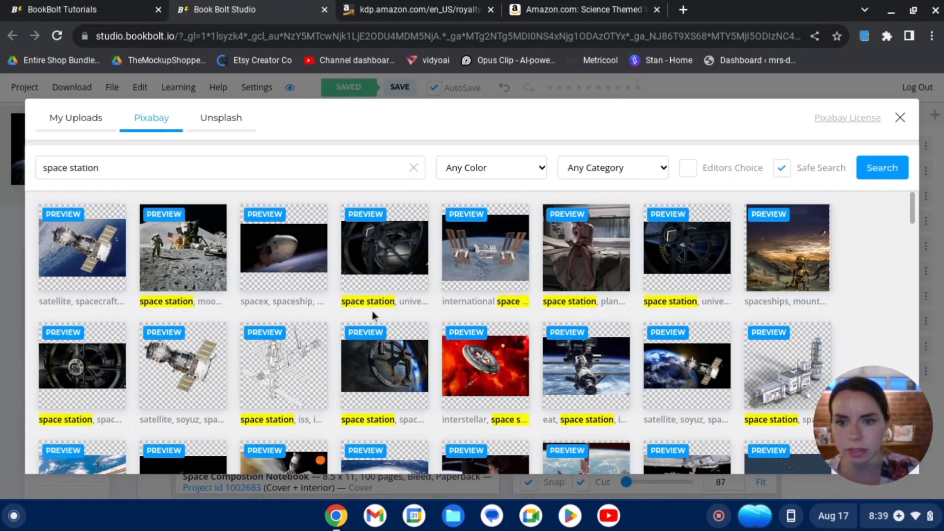
{"action": "scroll", "coordinate": [373, 310], "scroll_direction": "down", "scroll_amount": 7}
{"action": "scroll", "coordinate": [370, 333], "scroll_direction": "down", "scroll_amount": 3}
{"action": "scroll", "coordinate": [368, 330], "scroll_direction": "down", "scroll_amount": 10}
{"action": "scroll", "coordinate": [368, 327], "scroll_direction": "down", "scroll_amount": 2}
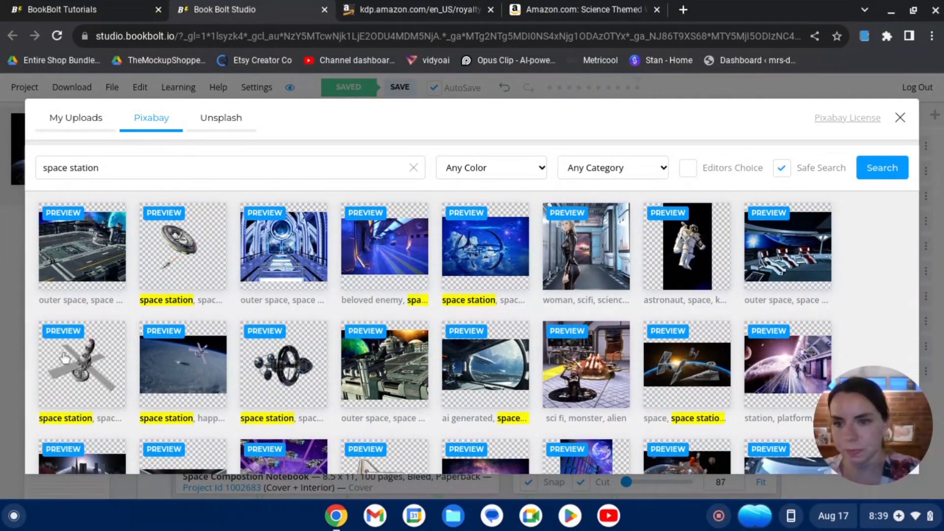
{"action": "left_click", "coordinate": [80, 372]}
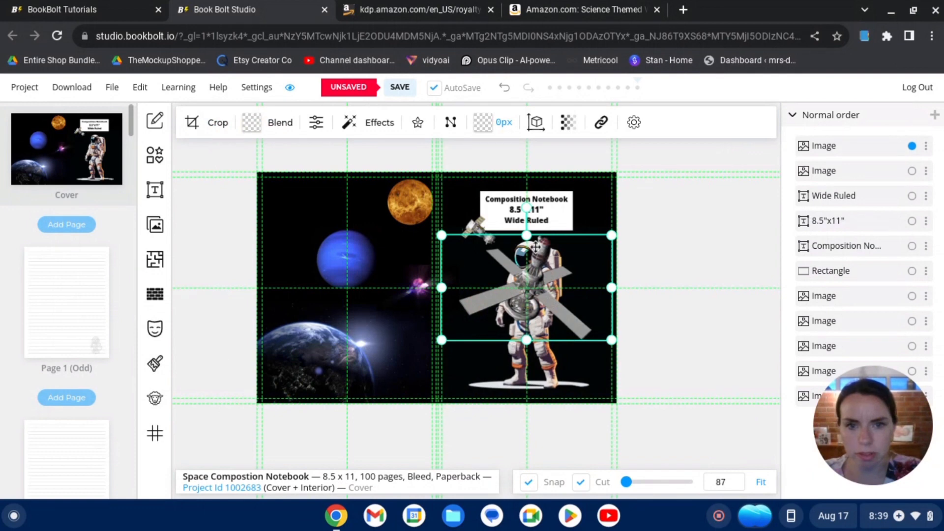
{"action": "left_click_drag", "start_coordinate": [441, 235], "coordinate": [298, 213]}
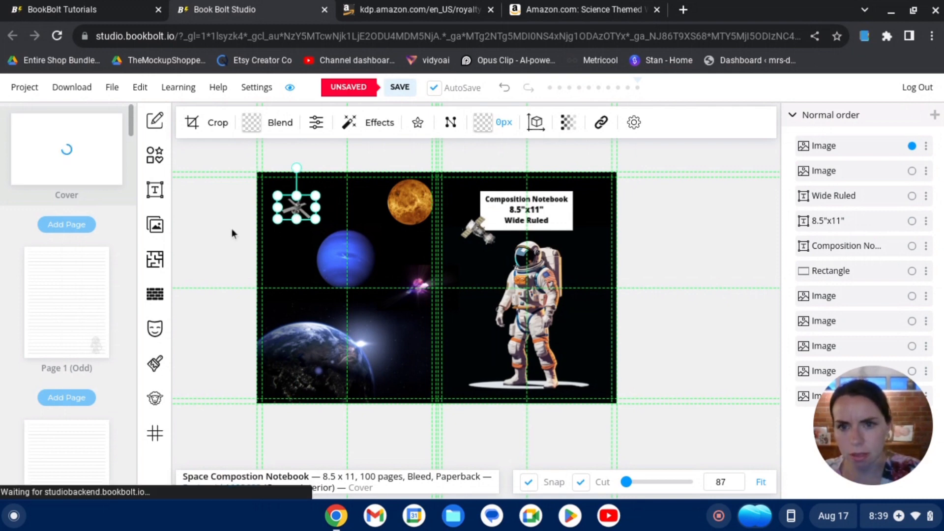
{"action": "left_click", "coordinate": [227, 278]}
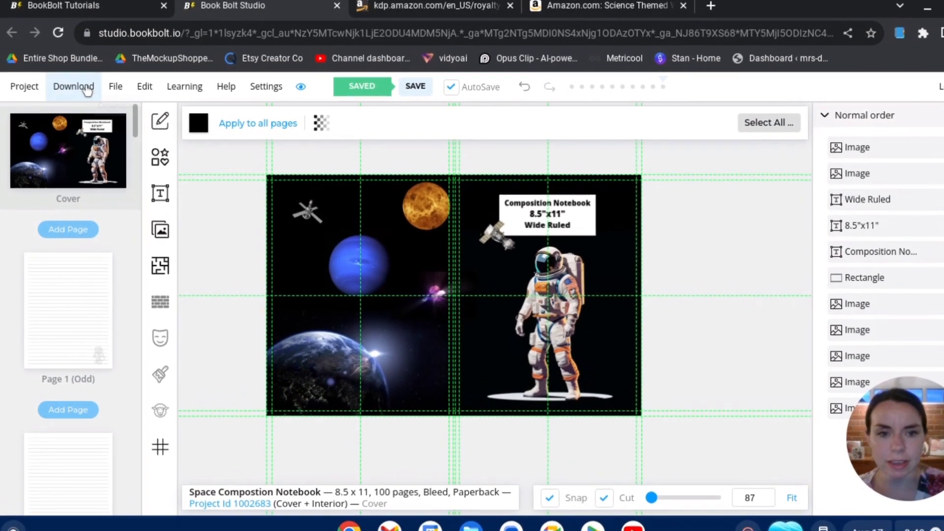
Download the current project in CMYK format for printed books
{"action": "left_click", "coordinate": [87, 89]}
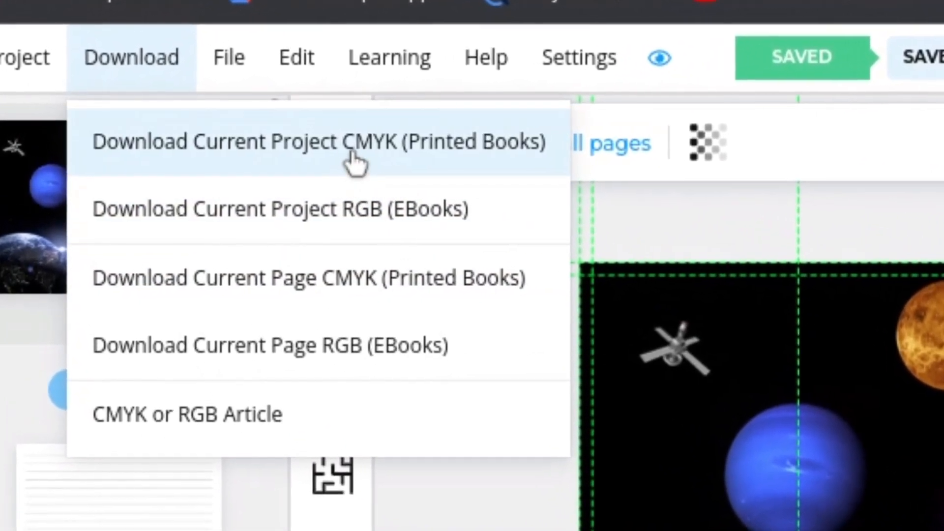
{"action": "left_click", "coordinate": [388, 148]}
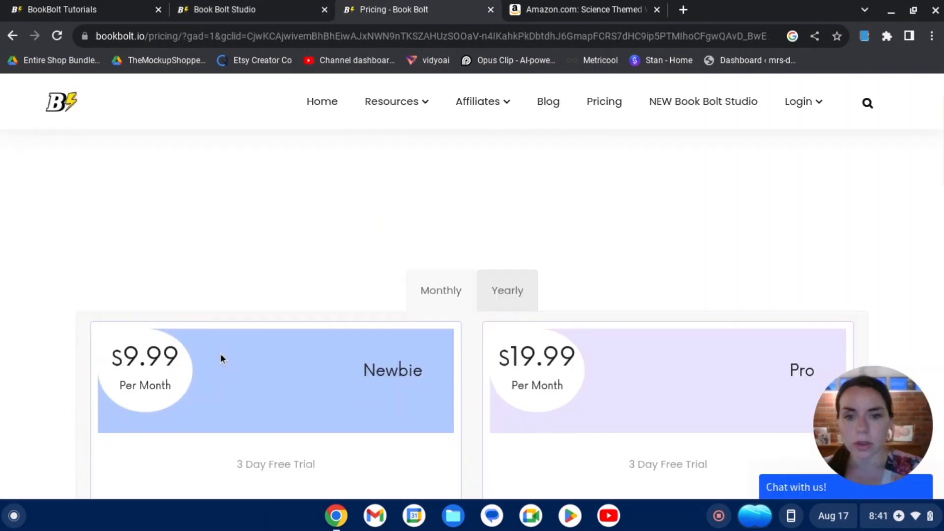
Examine the monthly Newbie and Pro plans on the Book Bolt pricing page and compare their included features
{"action": "scroll", "coordinate": [220, 352], "scroll_direction": "up", "scroll_amount": 3}
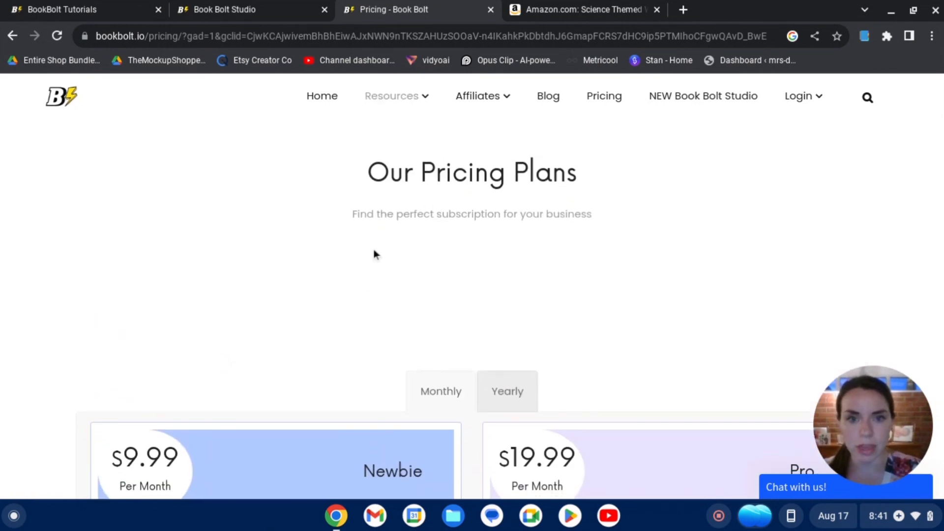
{"action": "scroll", "coordinate": [374, 251], "scroll_direction": "down", "scroll_amount": 1}
{"action": "scroll", "coordinate": [374, 253], "scroll_direction": "down", "scroll_amount": 4}
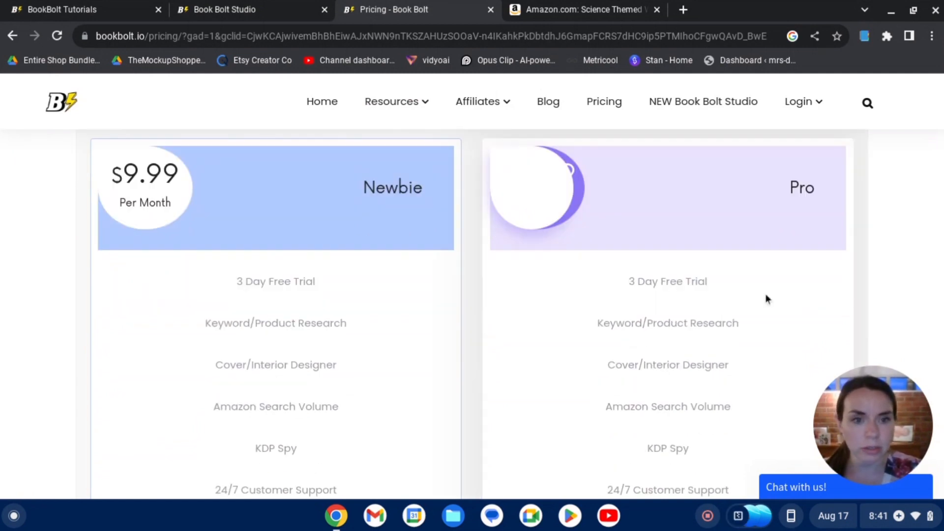
{"action": "scroll", "coordinate": [765, 295], "scroll_direction": "down", "scroll_amount": 1}
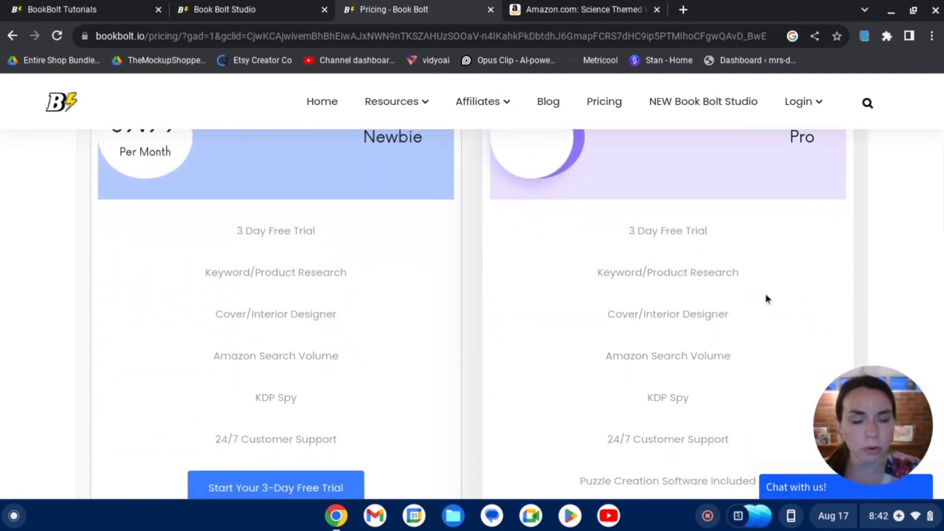
{"action": "scroll", "coordinate": [765, 298], "scroll_direction": "down", "scroll_amount": 1}
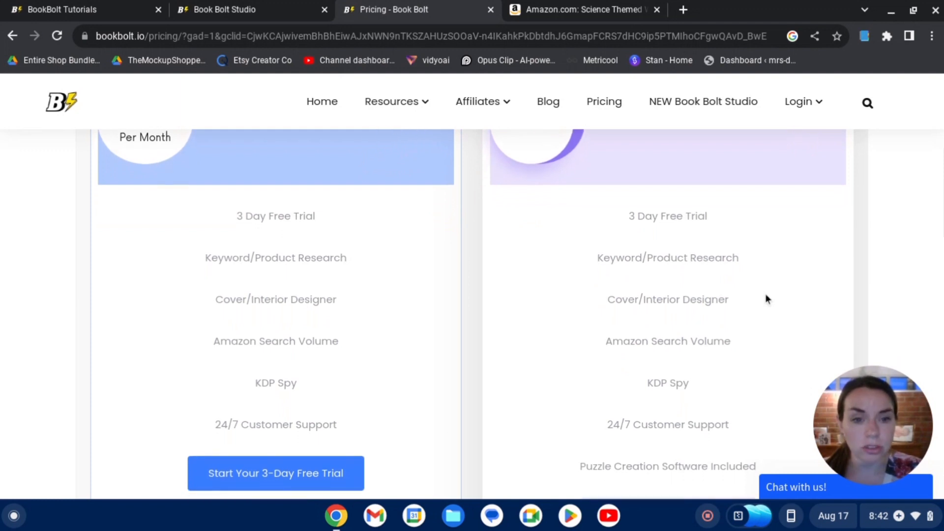
{"action": "scroll", "coordinate": [766, 298], "scroll_direction": "down", "scroll_amount": 1}
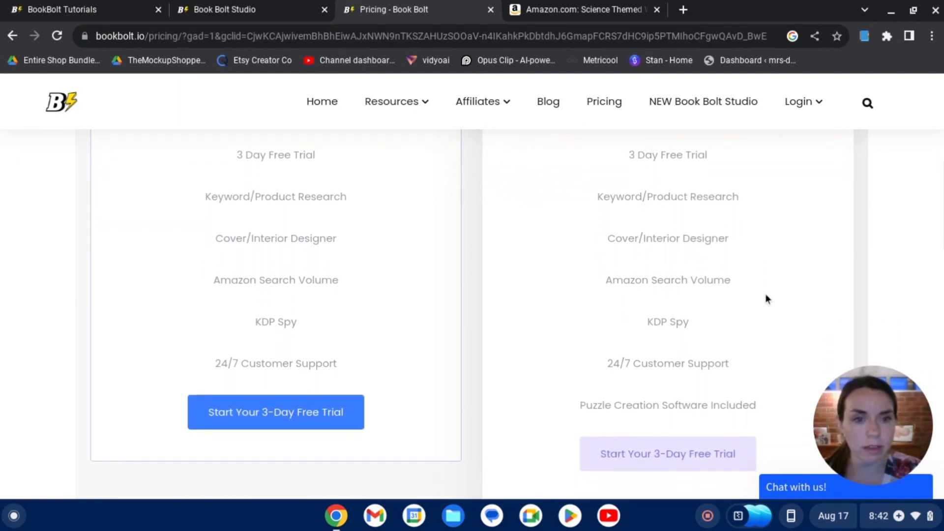
{"action": "scroll", "coordinate": [766, 299], "scroll_direction": "down", "scroll_amount": 1}
{"action": "scroll", "coordinate": [766, 297], "scroll_direction": "down", "scroll_amount": 1}
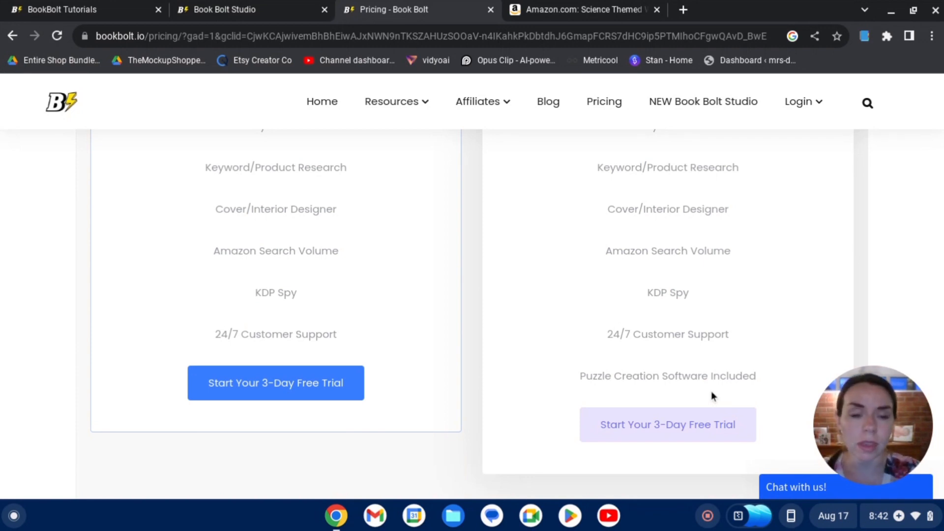
{"action": "scroll", "coordinate": [711, 394], "scroll_direction": "up", "scroll_amount": 6}
{"action": "scroll", "coordinate": [711, 393], "scroll_direction": "down", "scroll_amount": 3}
{"action": "scroll", "coordinate": [712, 394], "scroll_direction": "down", "scroll_amount": 3}
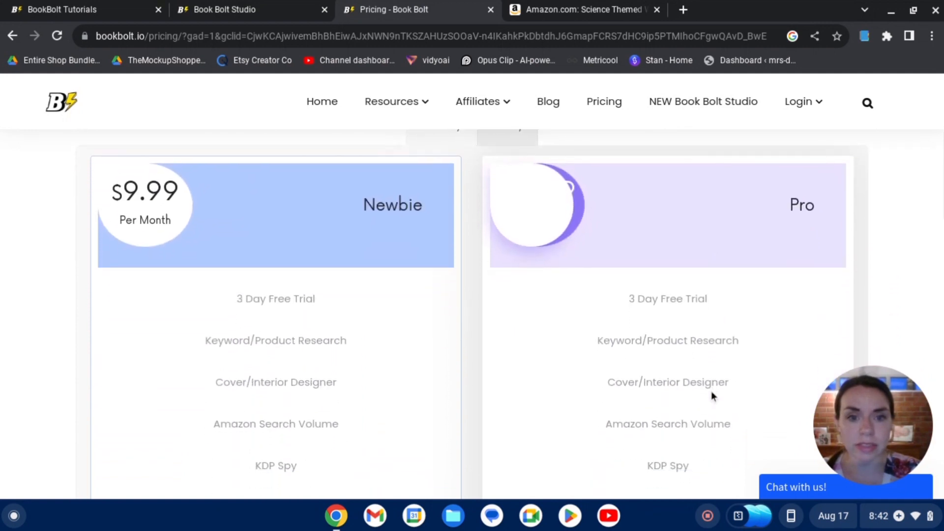
{"action": "scroll", "coordinate": [711, 393], "scroll_direction": "up", "scroll_amount": 3}
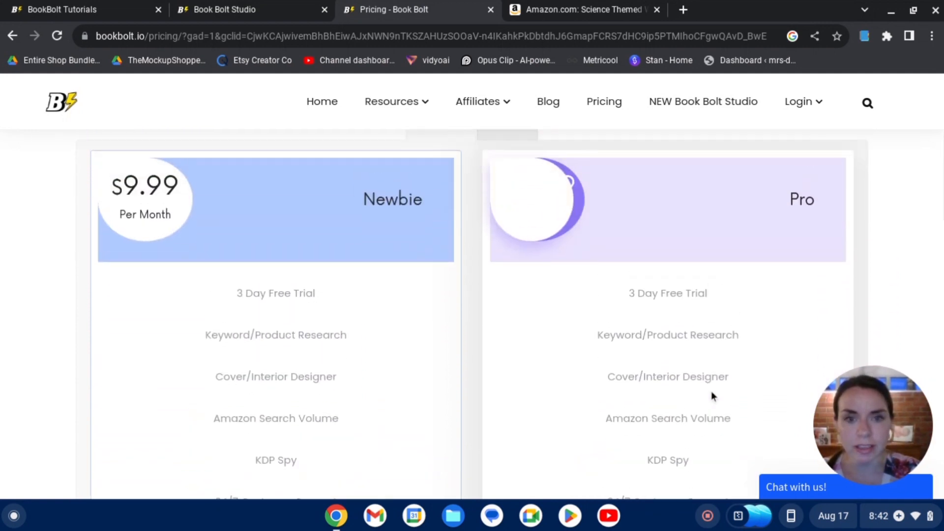
{"action": "scroll", "coordinate": [530, 191], "scroll_direction": "up", "scroll_amount": 2}
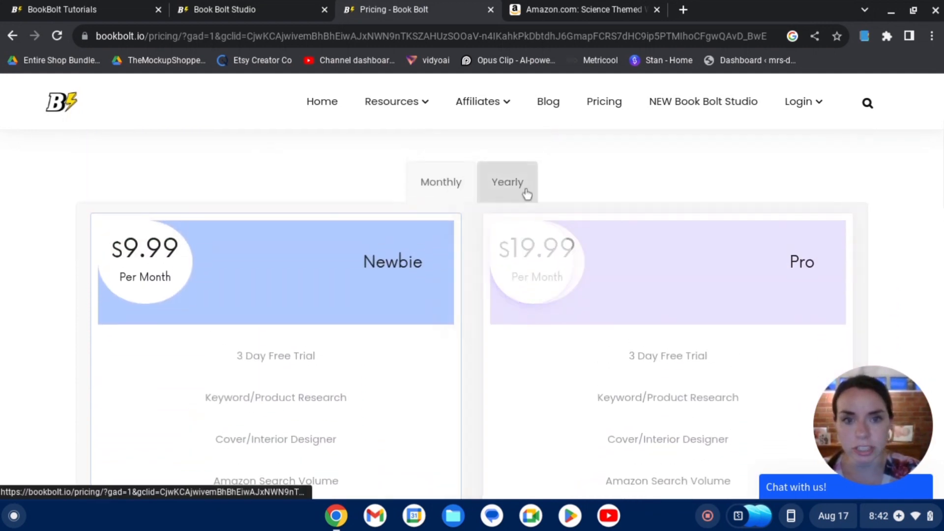
Show the yearly pricing and compare the prices and features of the Yearly Newbie and Yearly Pro plans
{"action": "left_click", "coordinate": [522, 192]}
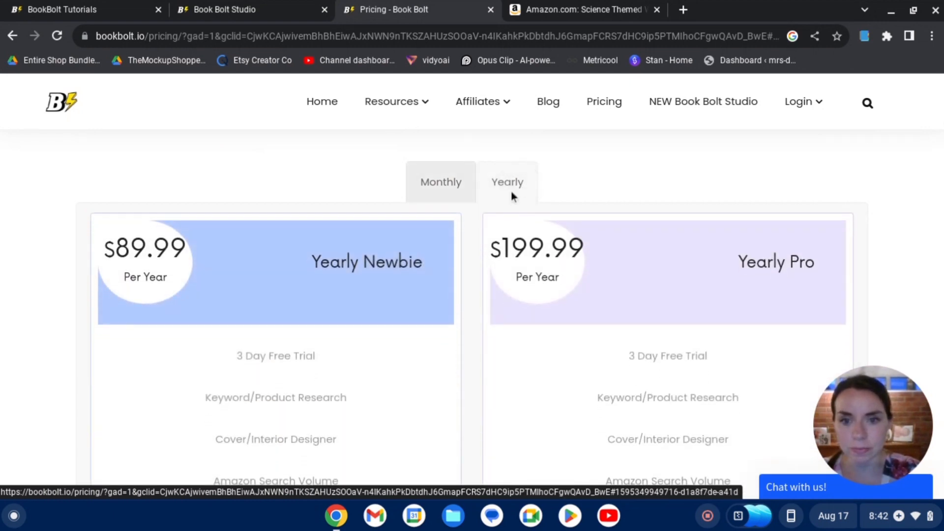
{"action": "scroll", "coordinate": [465, 264], "scroll_direction": "down", "scroll_amount": 2}
{"action": "scroll", "coordinate": [465, 264], "scroll_direction": "down", "scroll_amount": 3}
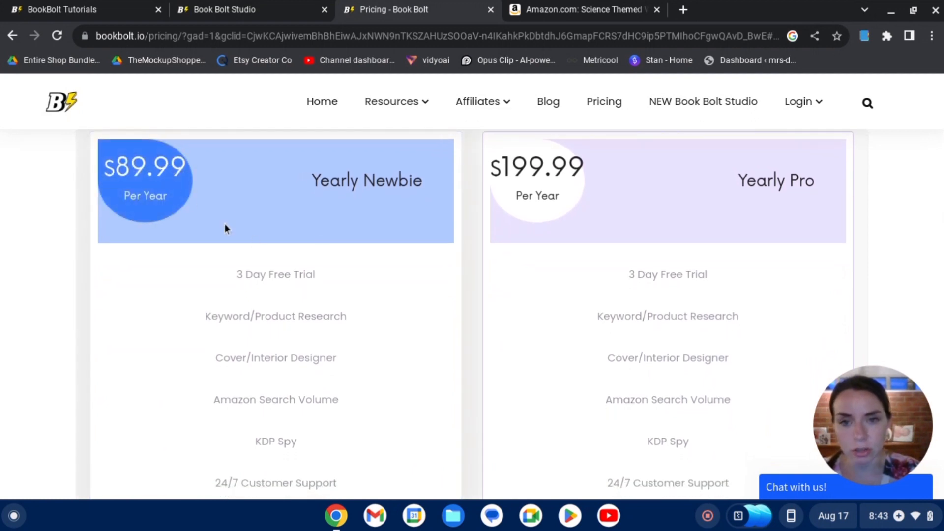
{"action": "scroll", "coordinate": [336, 257], "scroll_direction": "down", "scroll_amount": 5}
{"action": "scroll", "coordinate": [337, 256], "scroll_direction": "down", "scroll_amount": 3}
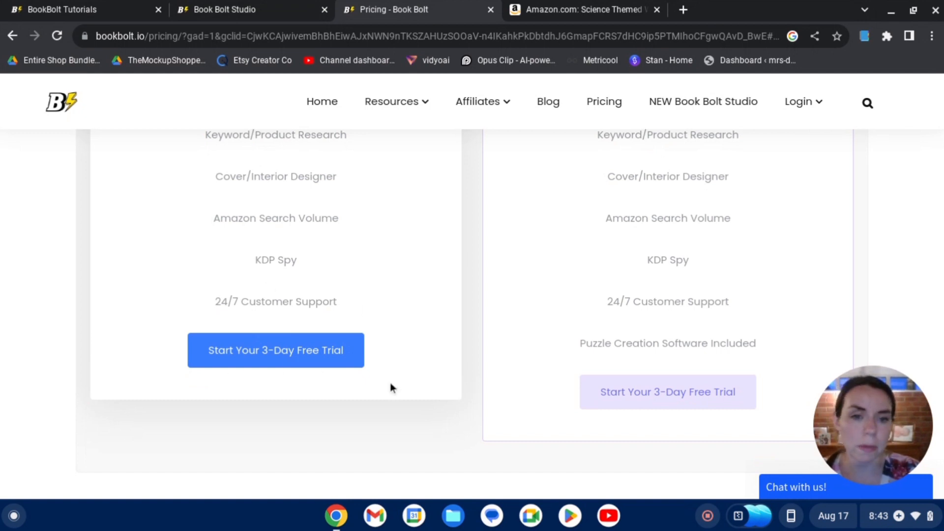
{"action": "scroll", "coordinate": [388, 381], "scroll_direction": "up", "scroll_amount": 4}
{"action": "scroll", "coordinate": [391, 382], "scroll_direction": "up", "scroll_amount": 7}
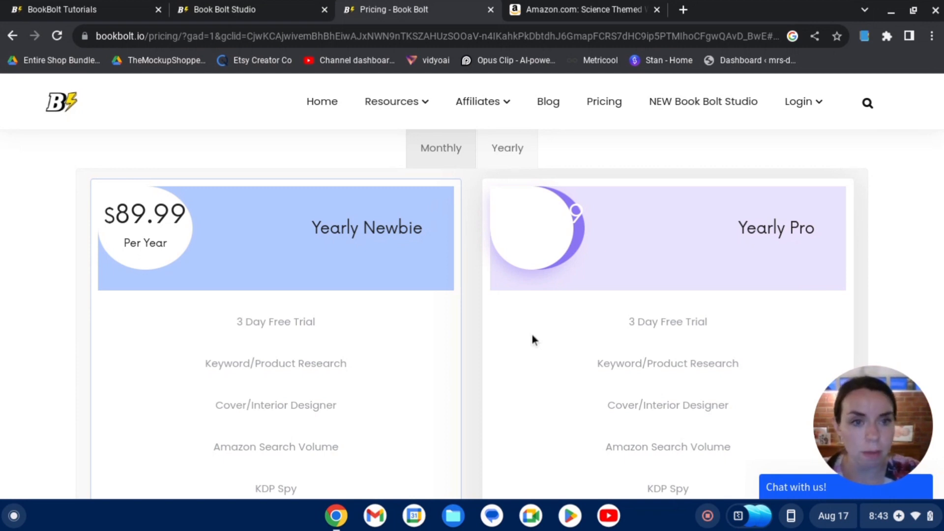
{"action": "scroll", "coordinate": [533, 339], "scroll_direction": "down", "scroll_amount": 5}
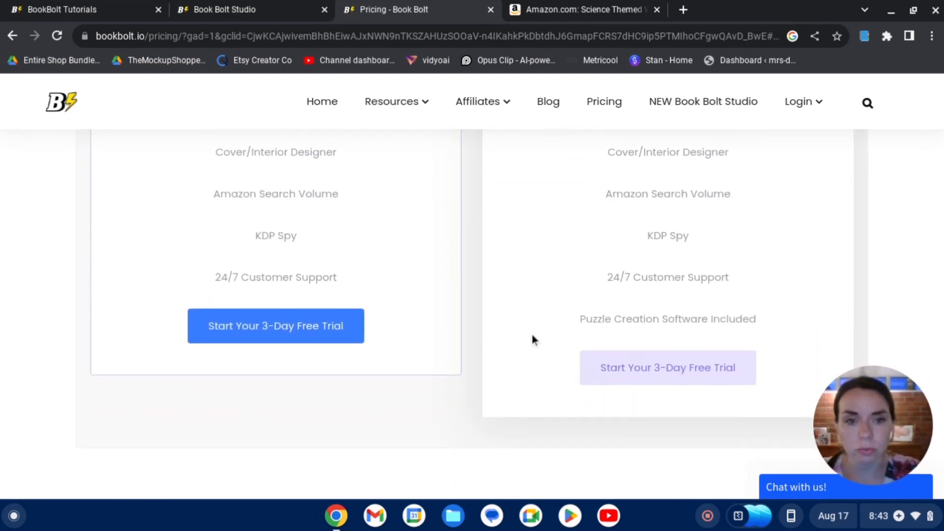
{"action": "scroll", "coordinate": [533, 339], "scroll_direction": "up", "scroll_amount": 3}
{"action": "scroll", "coordinate": [533, 339], "scroll_direction": "down", "scroll_amount": 1}
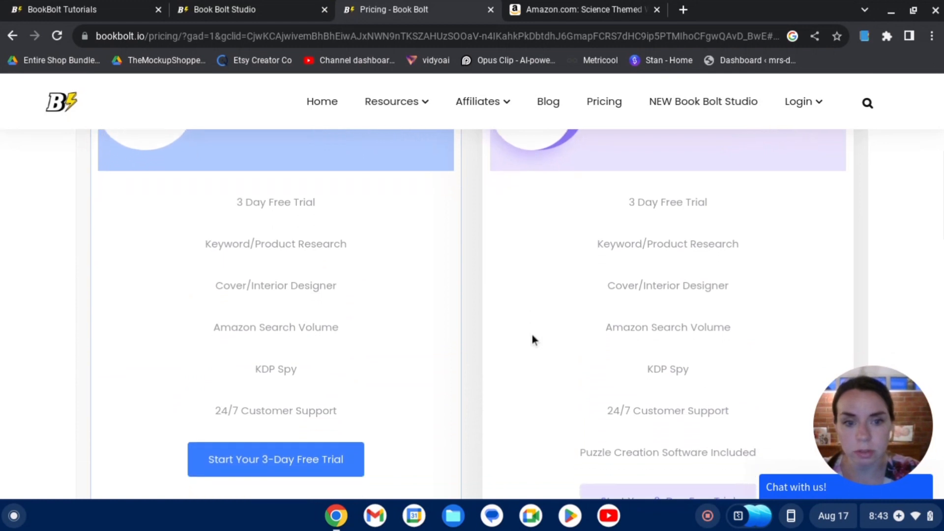
{"action": "scroll", "coordinate": [532, 335], "scroll_direction": "down", "scroll_amount": 1}
{"action": "scroll", "coordinate": [532, 339], "scroll_direction": "up", "scroll_amount": 2}
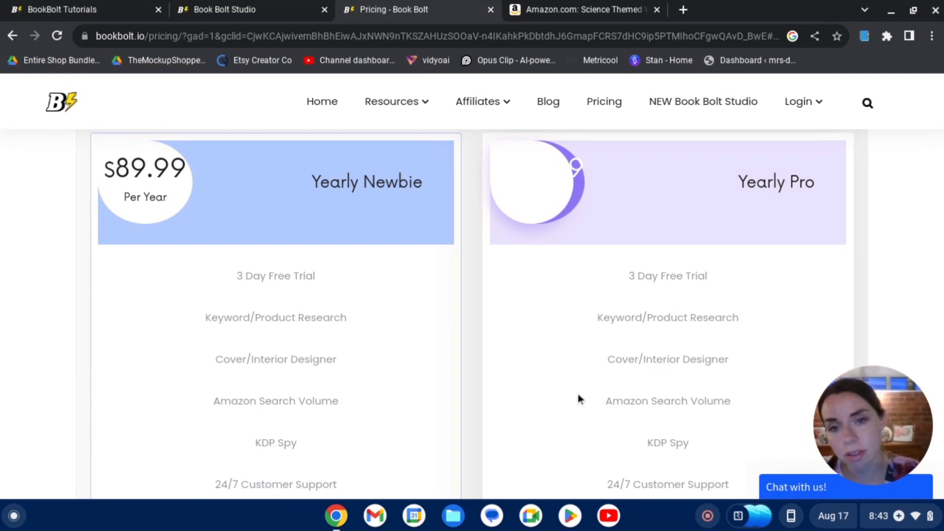
{"action": "scroll", "coordinate": [476, 349], "scroll_direction": "up", "scroll_amount": 2}
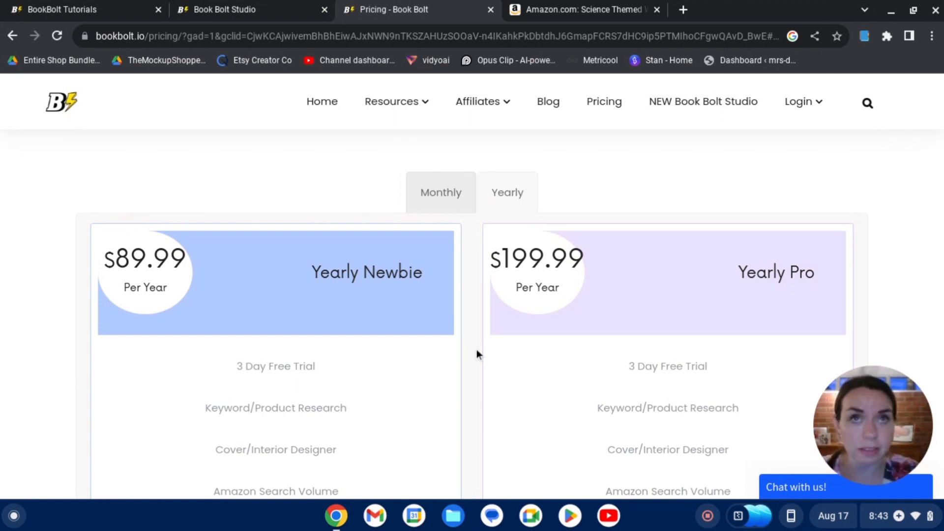
Return to Book Bolt Studio and open the downloaded Space_Compostion notebook archive in the Files app
{"action": "left_click", "coordinate": [226, 11]}
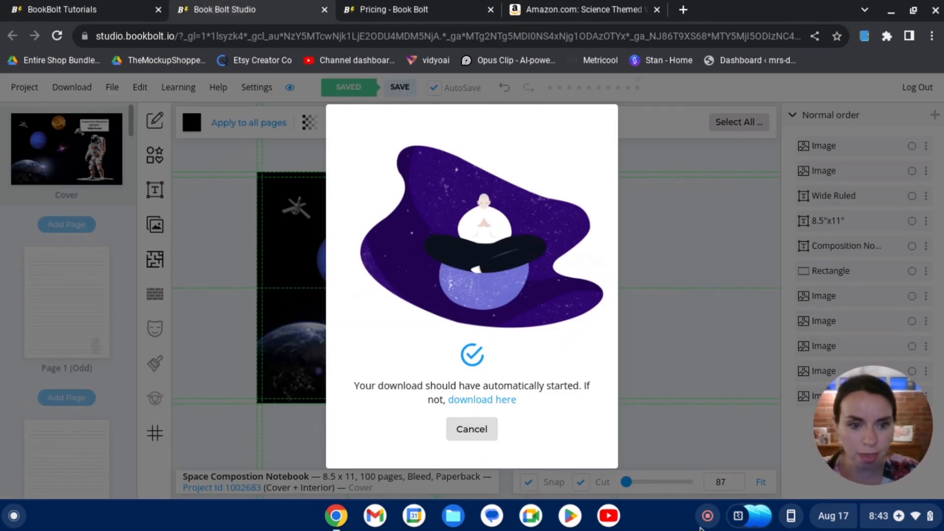
{"action": "left_click", "coordinate": [736, 522]}
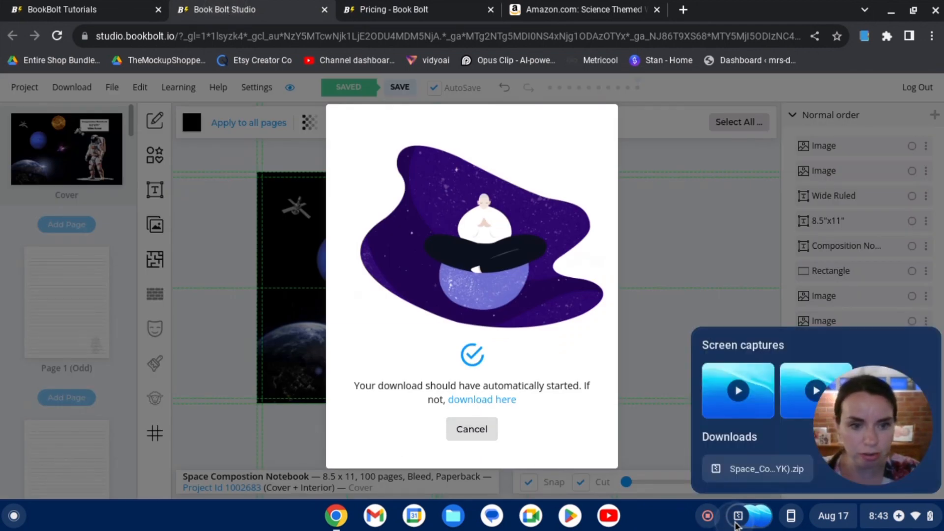
{"action": "left_click", "coordinate": [734, 470]}
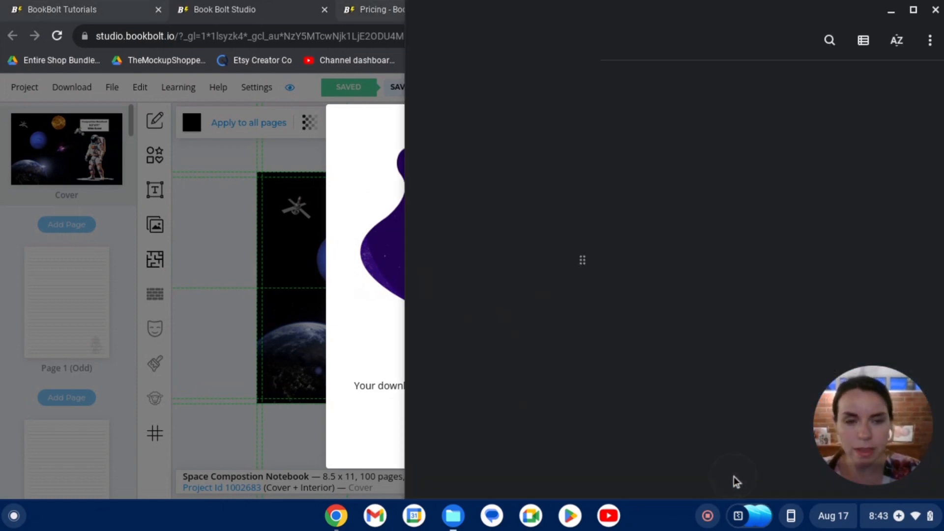
{"action": "double_click", "coordinate": [829, 267]}
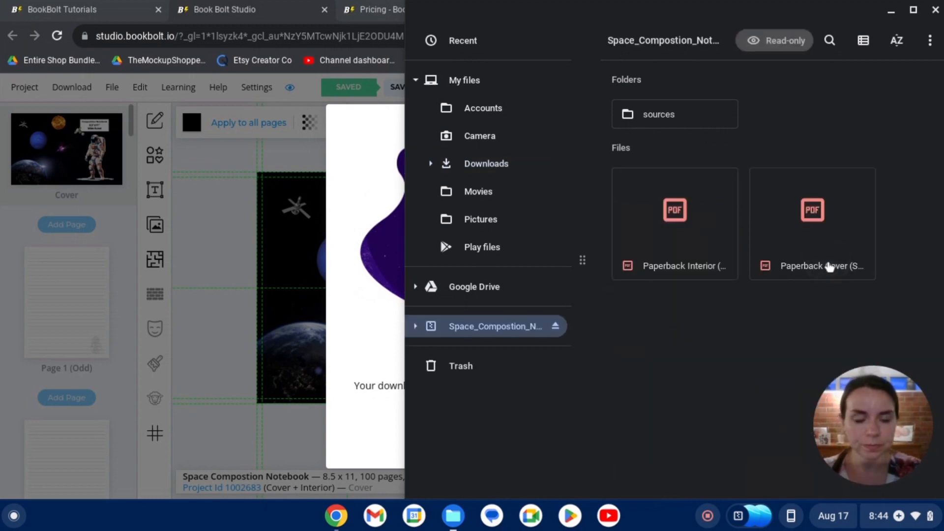
{"action": "left_click", "coordinate": [830, 267]}
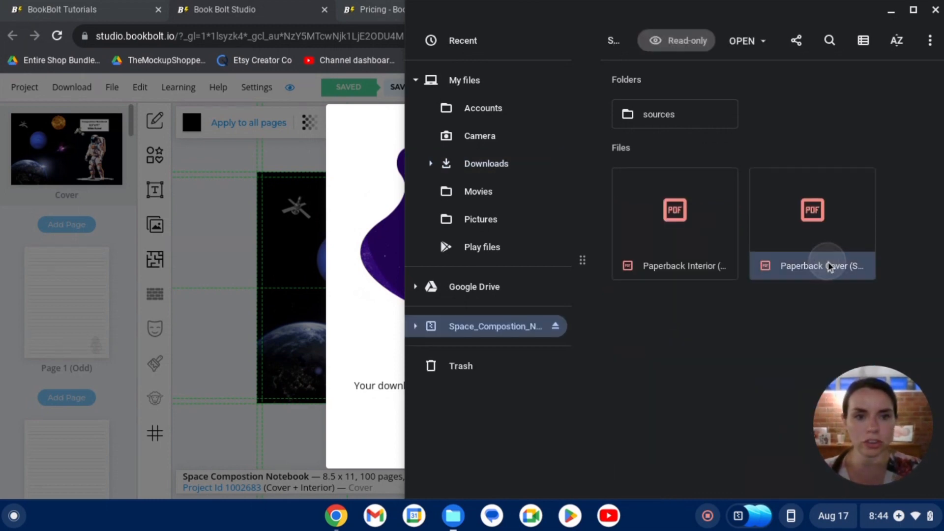
{"action": "key", "text": "alt"}
{"action": "left_click", "coordinate": [704, 257], "text": "alt"}
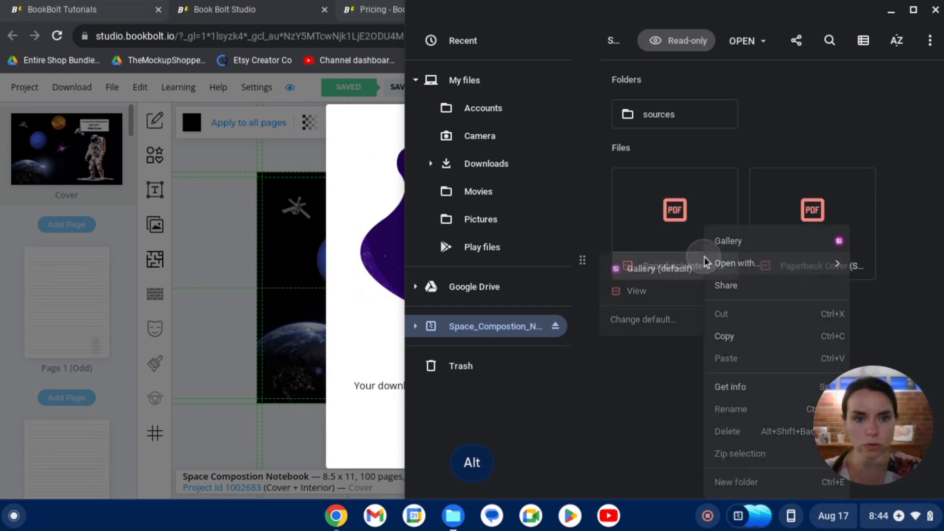
{"action": "left_click", "coordinate": [711, 207]}
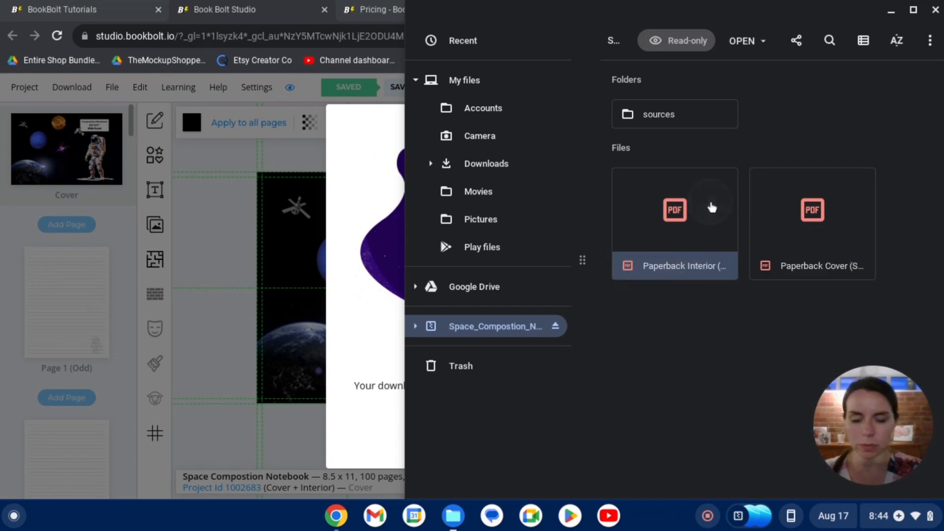
{"action": "left_click", "coordinate": [775, 204], "text": "alt"}
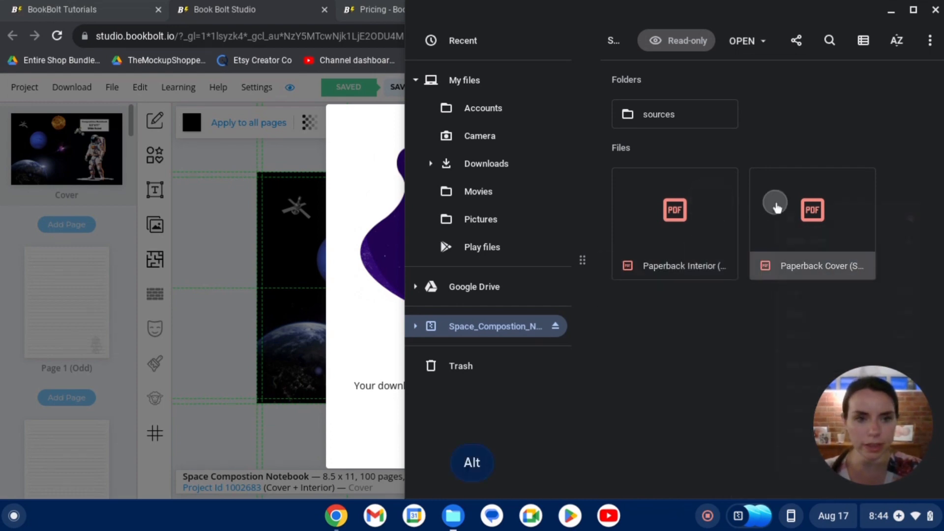
{"action": "left_click", "coordinate": [621, 334]}
{"action": "left_click", "coordinate": [833, 232]}
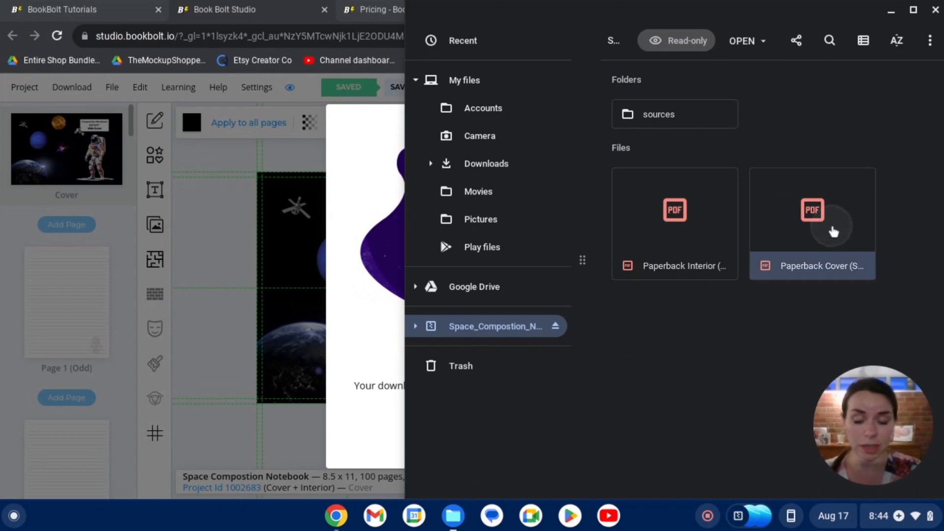
{"action": "left_click", "coordinate": [700, 258], "text": "alt"}
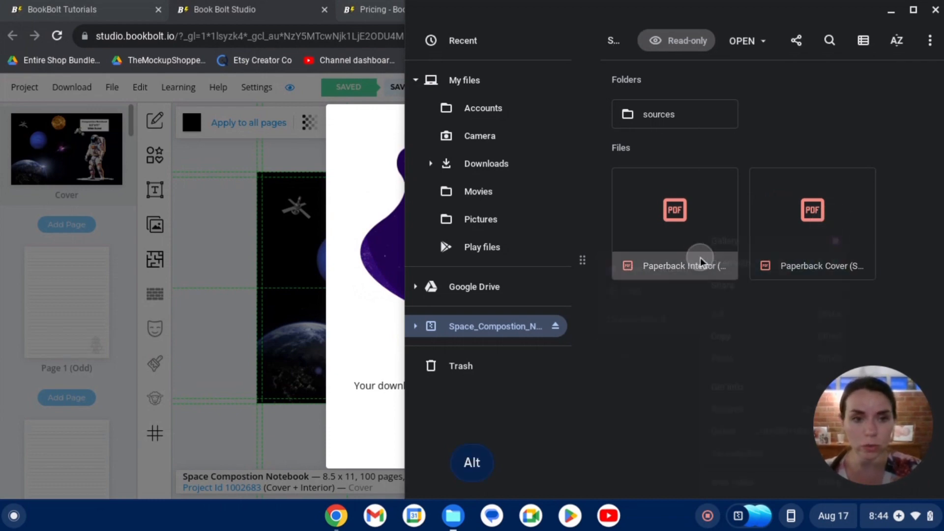
Copy the Paperback Interior and Paperback Cover PDFs from the archive into the Downloads folder, and close the Files window
{"action": "left_click", "coordinate": [676, 236]}
{"action": "left_click_drag", "start_coordinate": [670, 246], "coordinate": [499, 163]}
{"action": "left_click_drag", "start_coordinate": [813, 227], "coordinate": [537, 166]}
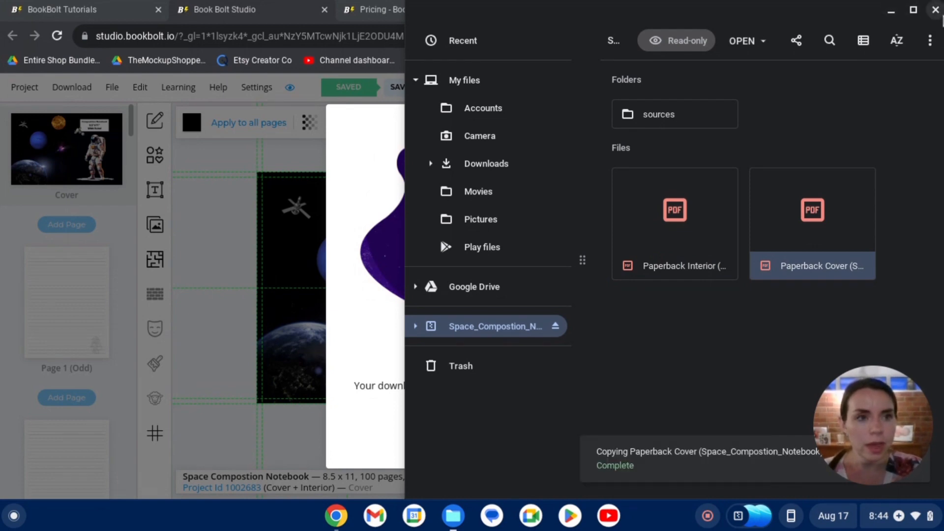
{"action": "left_click", "coordinate": [935, 10]}
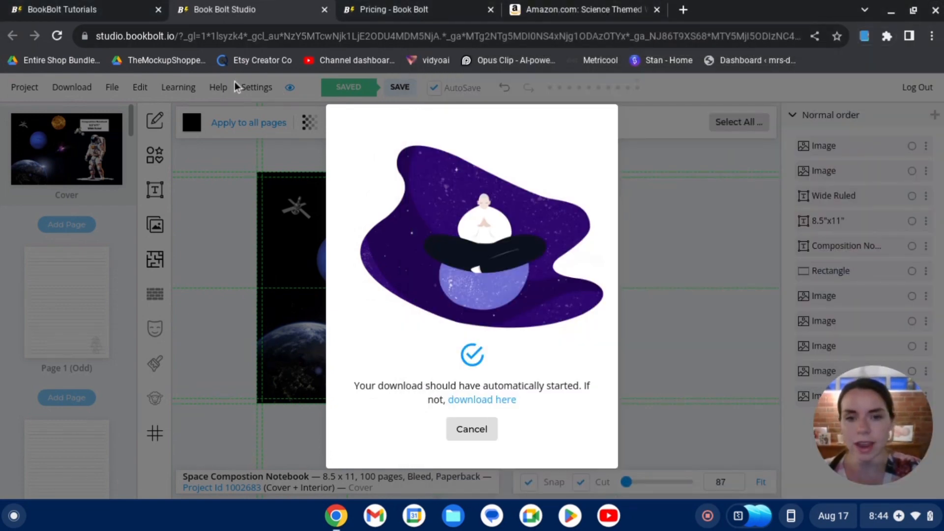
Replace the Book Bolt pricing page with the Amazon KDP bookshelf page
{"action": "left_click", "coordinate": [368, 10]}
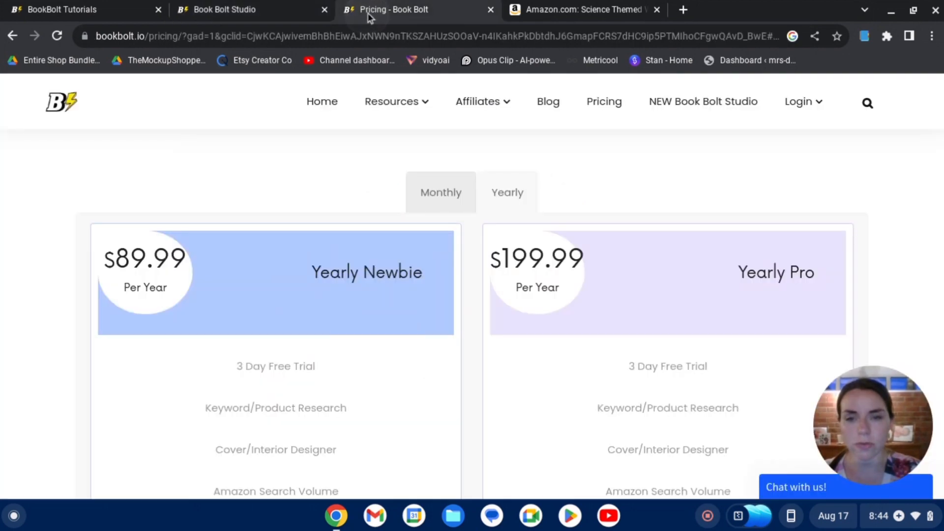
{"action": "left_click", "coordinate": [363, 34]}
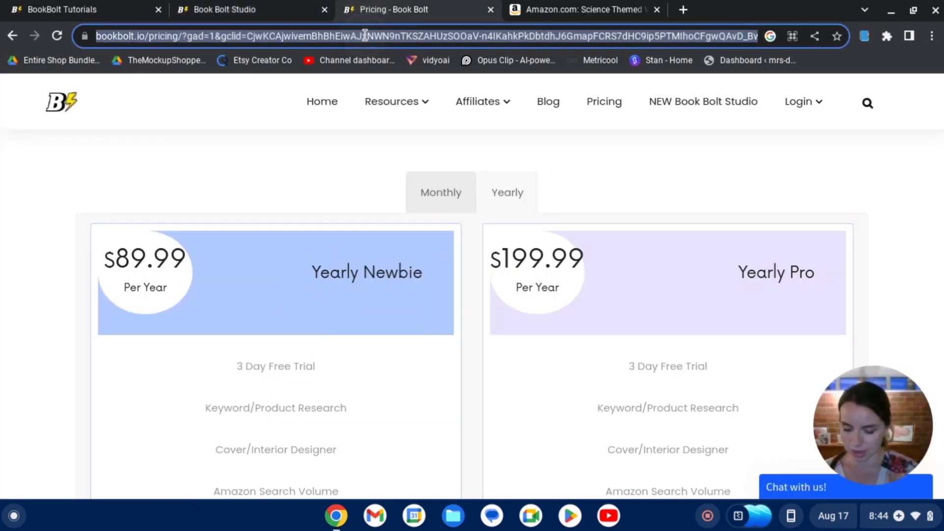
{"action": "type", "text": "ama"}
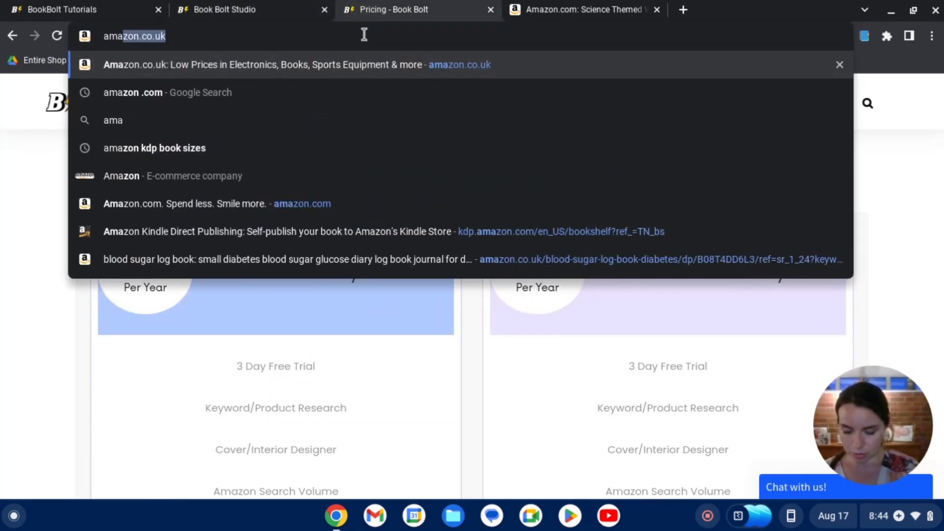
{"action": "type", "text": "zon kdp"}
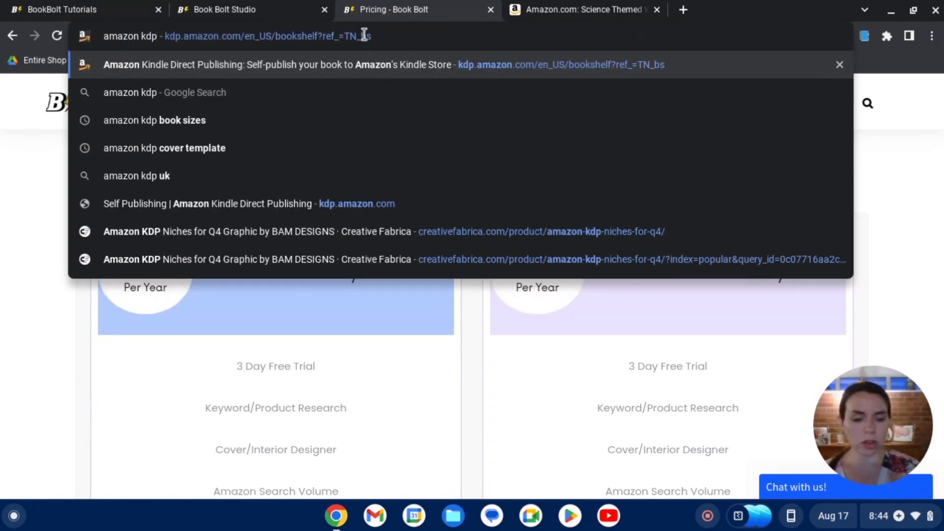
{"action": "key", "text": "Return"}
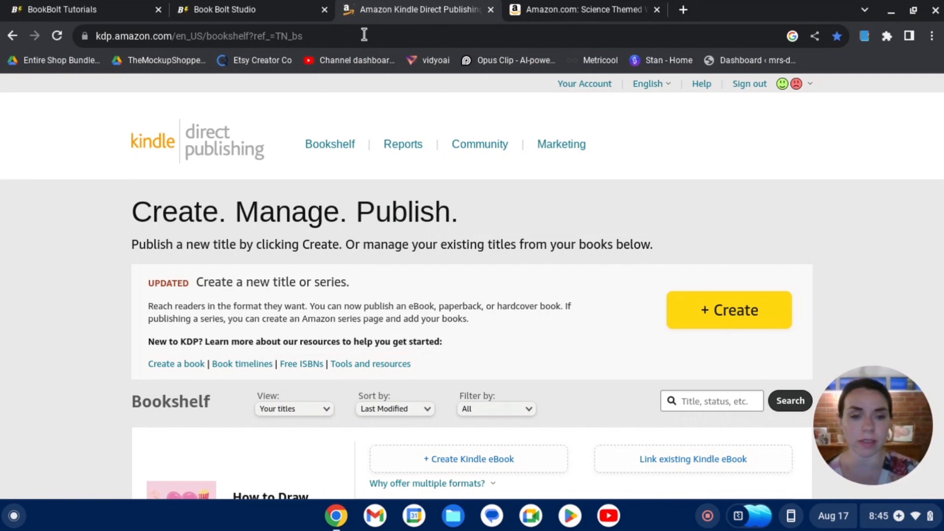
Start creating a new paperback title in KDP and bring up the Book Title section of its details
{"action": "left_click", "coordinate": [736, 317]}
{"action": "left_click", "coordinate": [737, 321]}
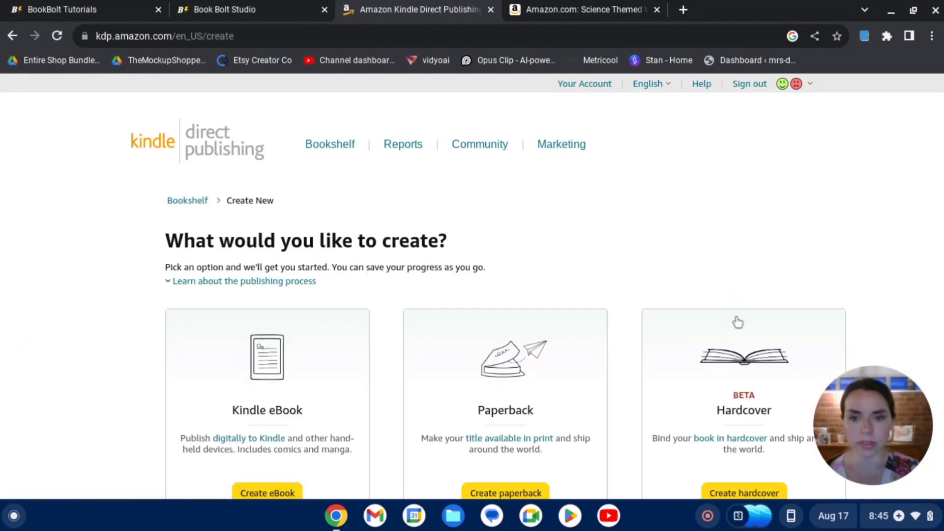
{"action": "scroll", "coordinate": [613, 302], "scroll_direction": "down", "scroll_amount": 3}
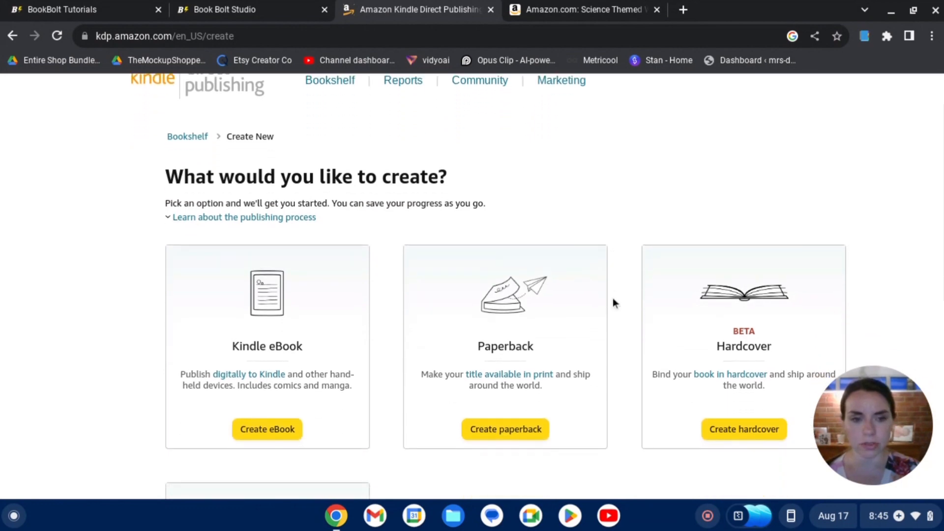
{"action": "scroll", "coordinate": [613, 299], "scroll_direction": "down", "scroll_amount": 2}
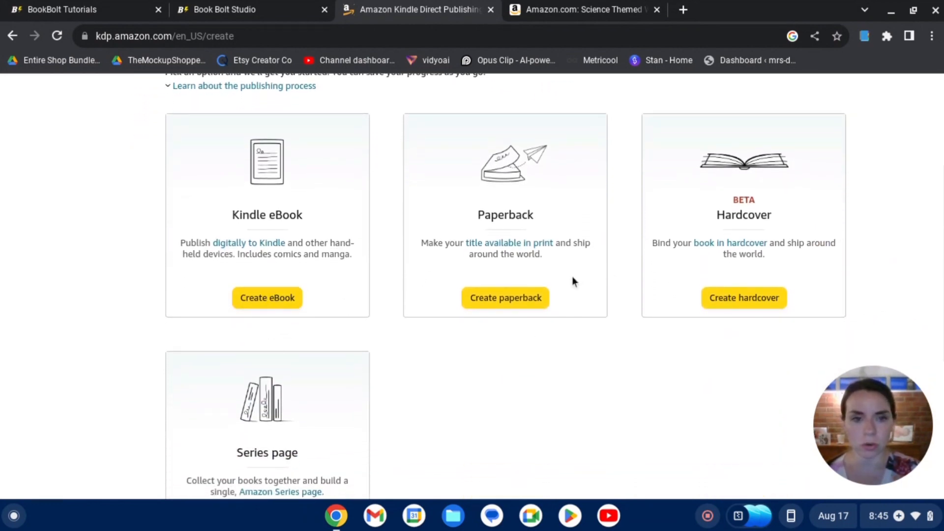
{"action": "scroll", "coordinate": [682, 309], "scroll_direction": "down", "scroll_amount": 2}
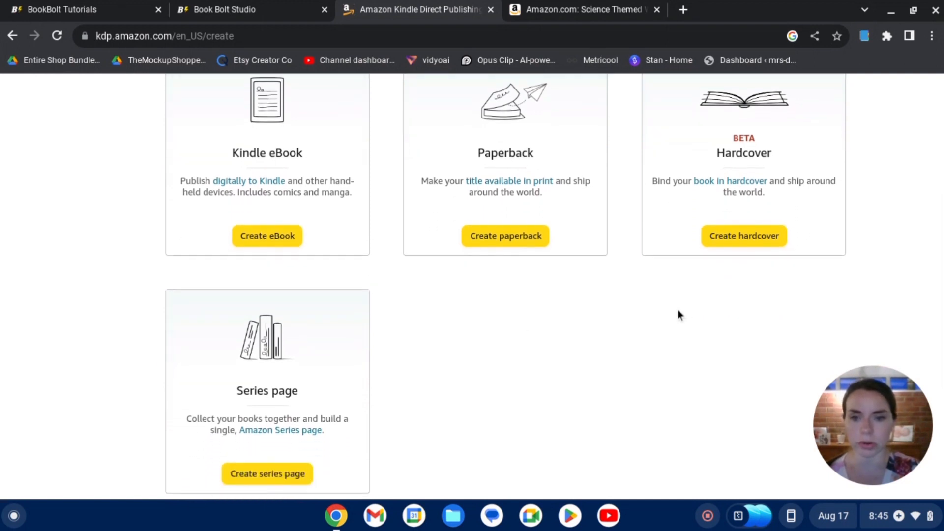
{"action": "left_click", "coordinate": [523, 246]}
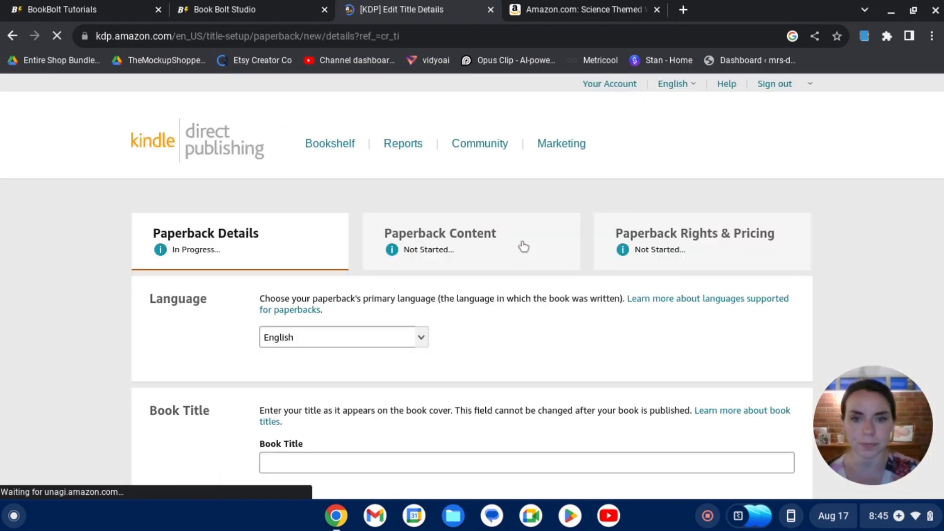
{"action": "scroll", "coordinate": [523, 247], "scroll_direction": "down", "scroll_amount": 4}
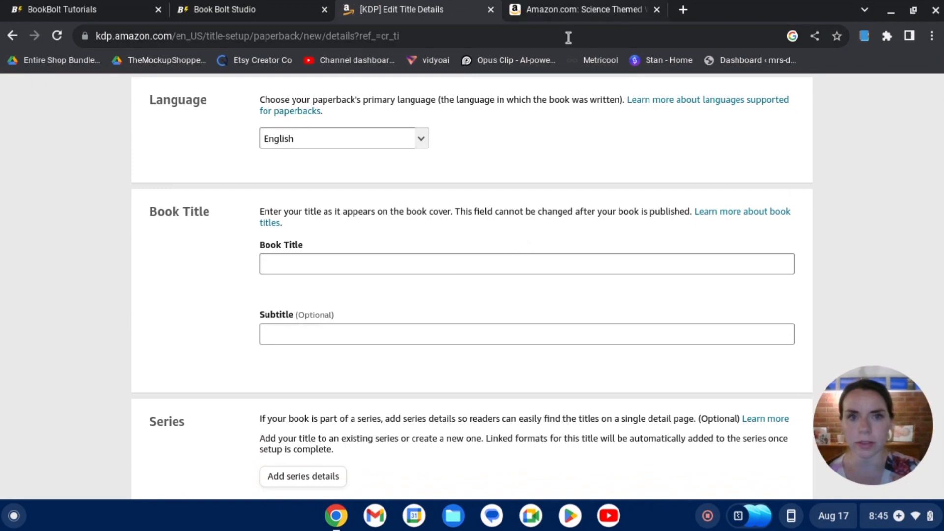
Switch to the Amazon listing for the science-themed composition notebook and go back to the search results it came from
{"action": "left_click", "coordinate": [584, 15]}
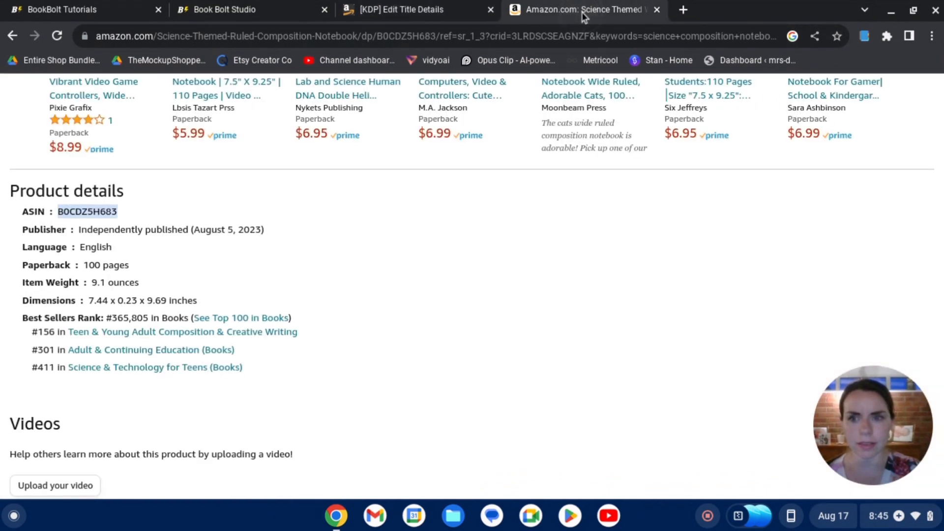
{"action": "scroll", "coordinate": [347, 196], "scroll_direction": "up", "scroll_amount": 10}
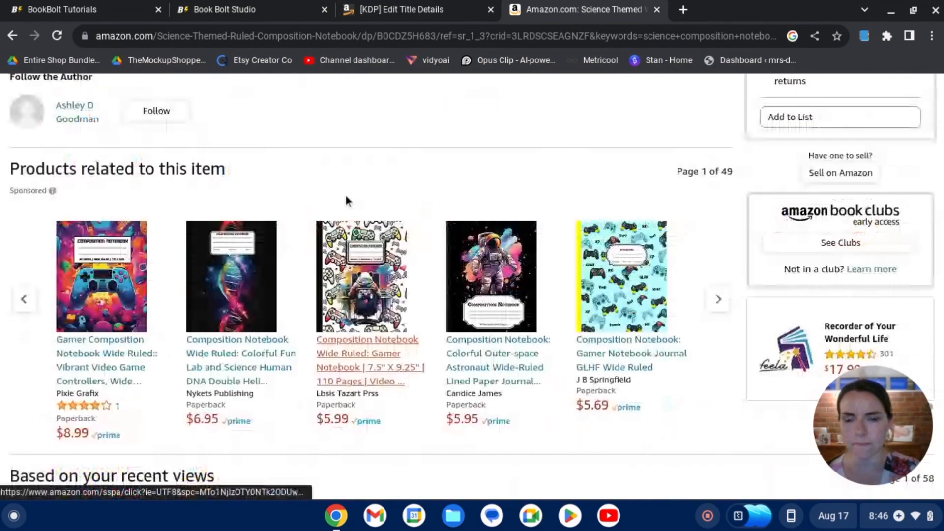
{"action": "scroll", "coordinate": [346, 196], "scroll_direction": "up", "scroll_amount": 15}
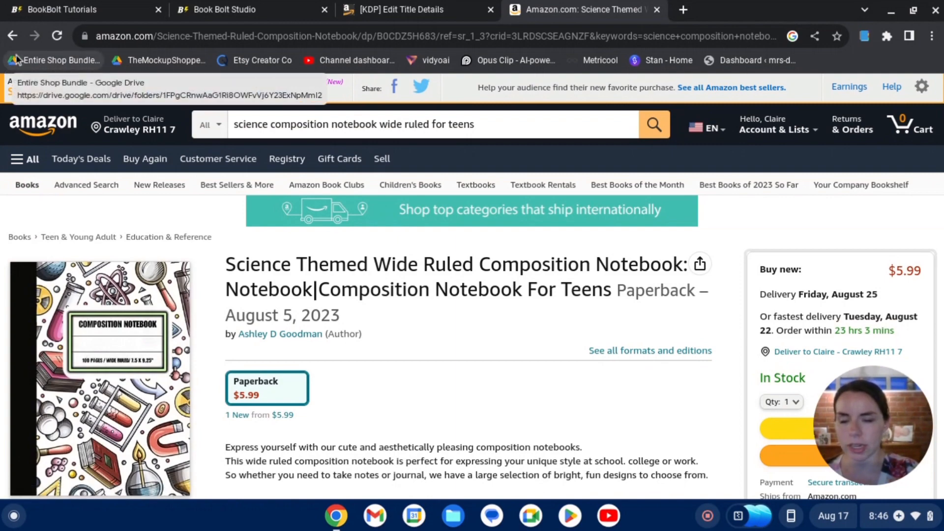
{"action": "left_click", "coordinate": [13, 37]}
{"action": "left_click", "coordinate": [14, 37]}
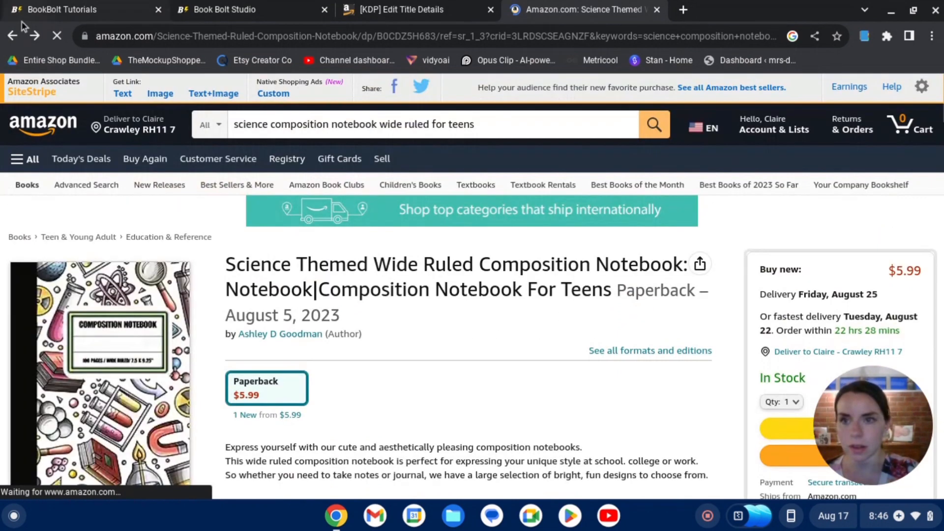
{"action": "left_click", "coordinate": [14, 36]}
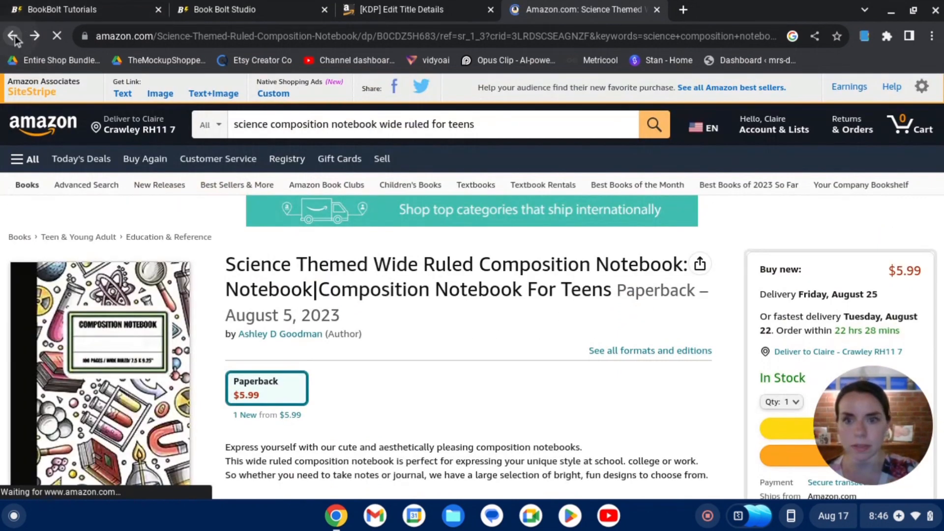
{"action": "scroll", "coordinate": [486, 225], "scroll_direction": "up", "scroll_amount": 4}
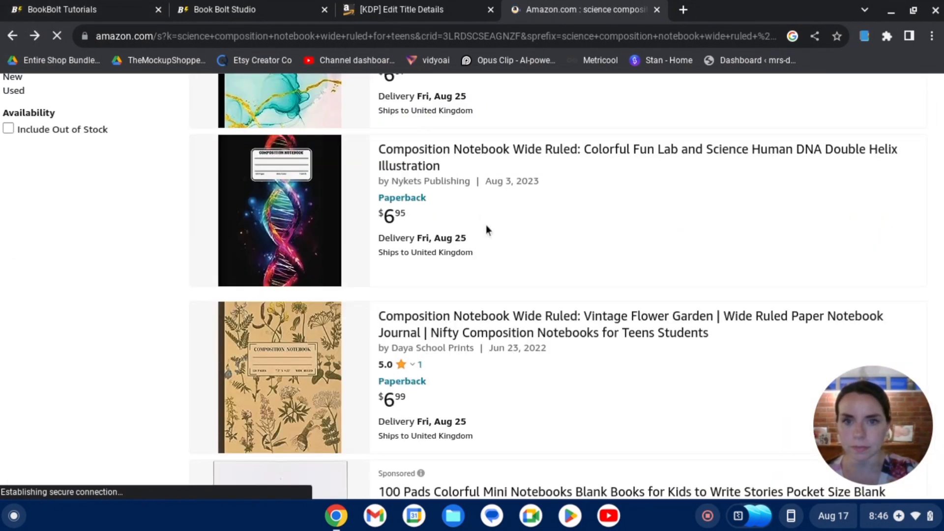
{"action": "scroll", "coordinate": [486, 225], "scroll_direction": "up", "scroll_amount": 9}
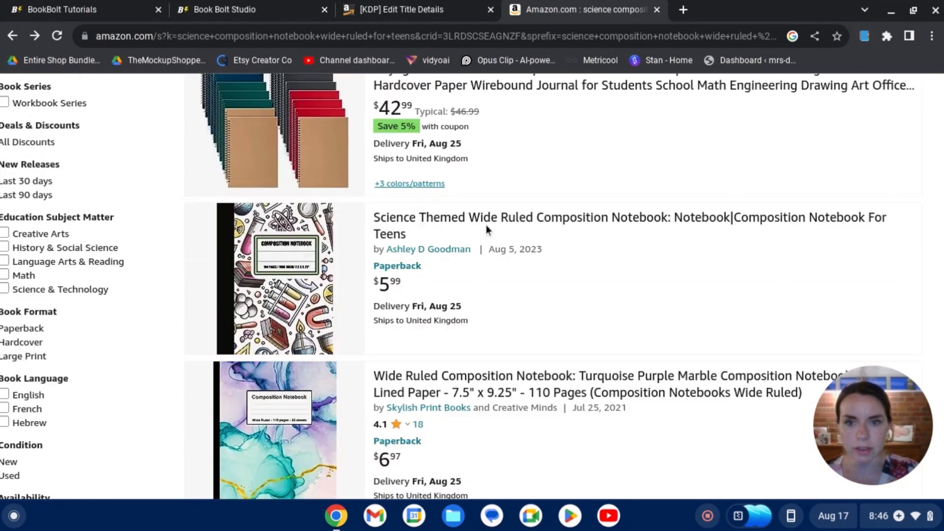
{"action": "scroll", "coordinate": [486, 225], "scroll_direction": "up", "scroll_amount": 5}
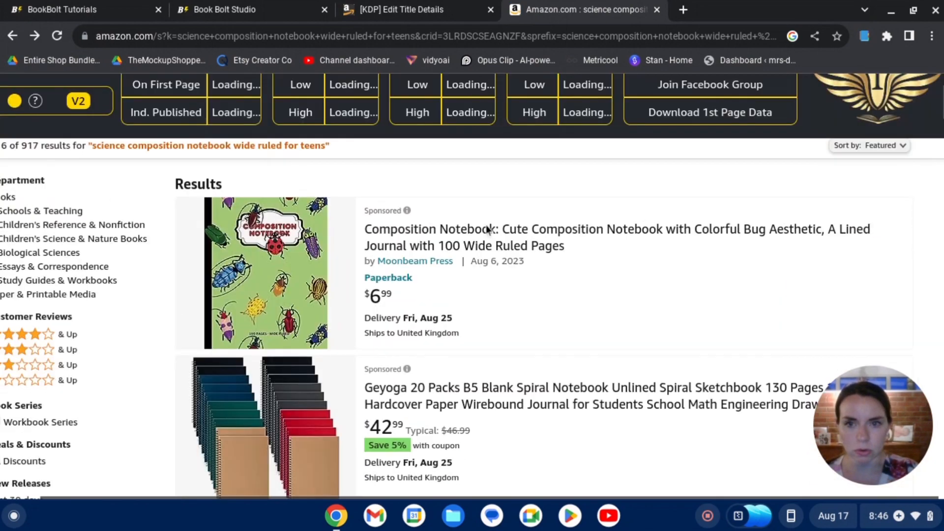
{"action": "scroll", "coordinate": [486, 226], "scroll_direction": "up", "scroll_amount": 2}
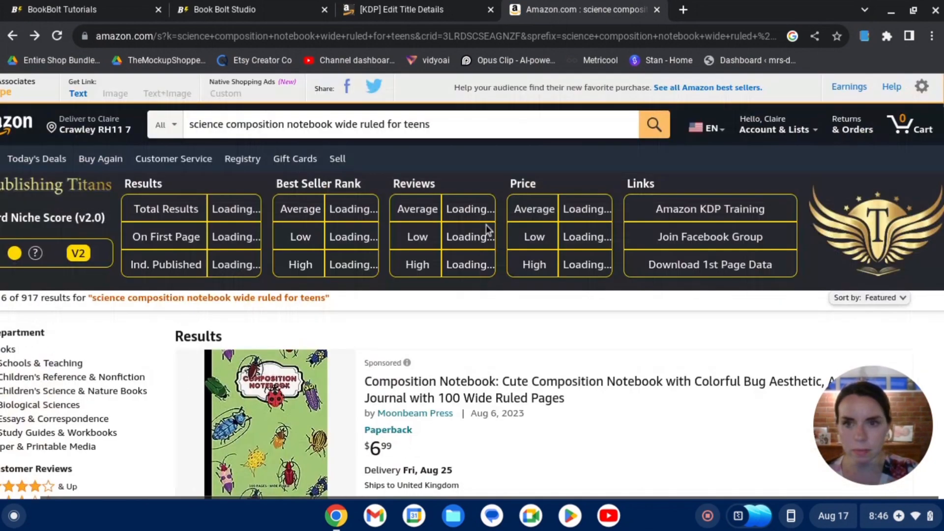
Search Amazon for "science space composition notebook wide ruled for teens" by adding "space" to the existing query
{"action": "left_click", "coordinate": [229, 123]}
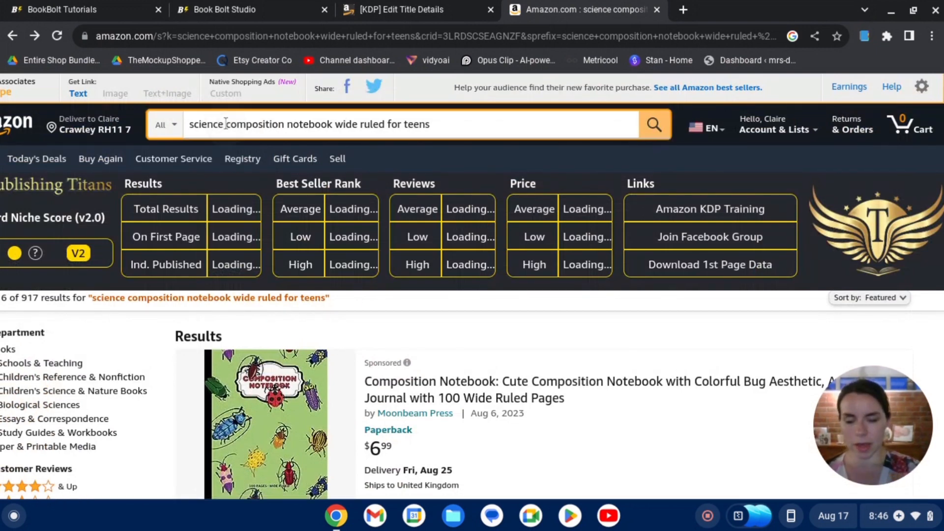
{"action": "type", "text": "sap"}
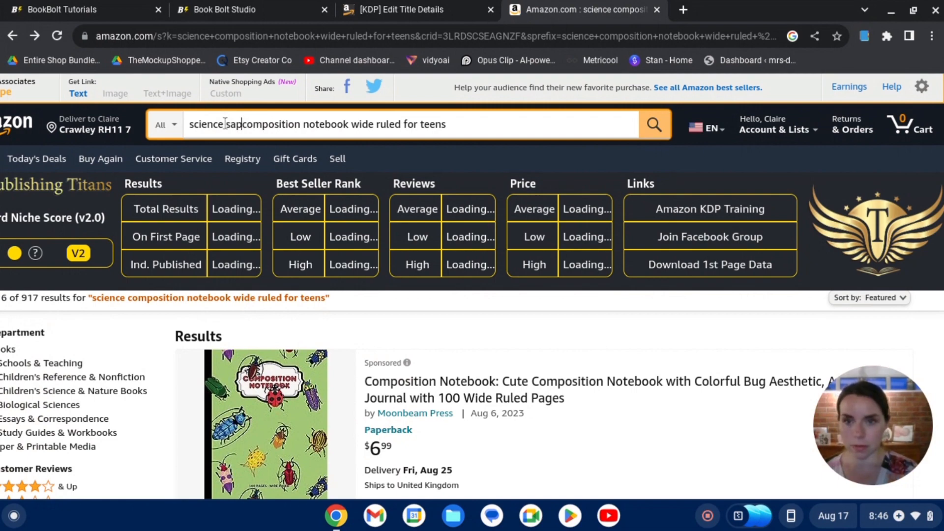
{"action": "key", "text": "BackSpace"}
{"action": "key", "text": "BackSpace"}
{"action": "type", "text": "pace"}
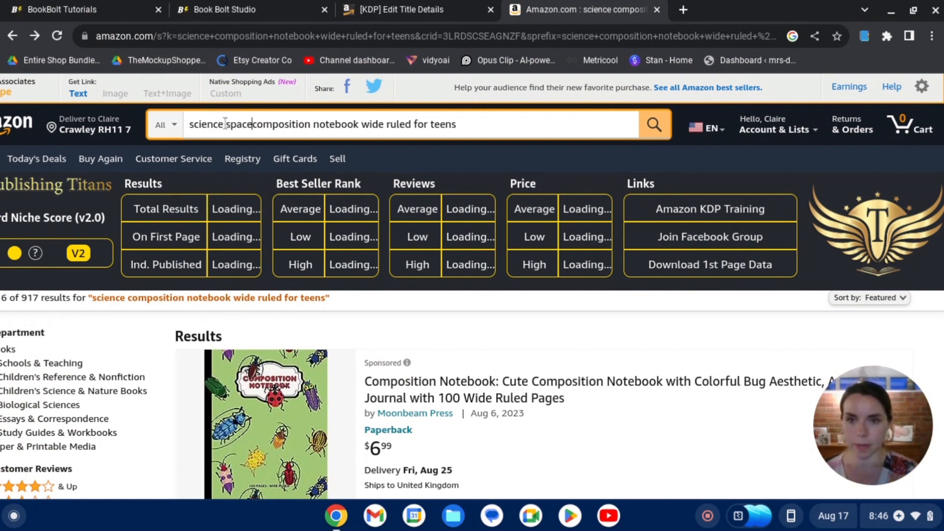
{"action": "key", "text": "Return"}
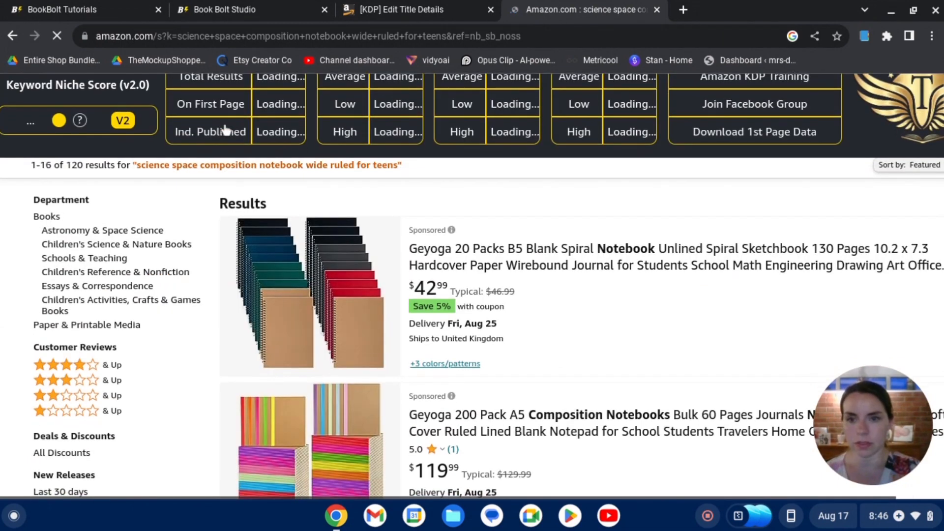
{"action": "scroll", "coordinate": [226, 131], "scroll_direction": "down", "scroll_amount": 1}
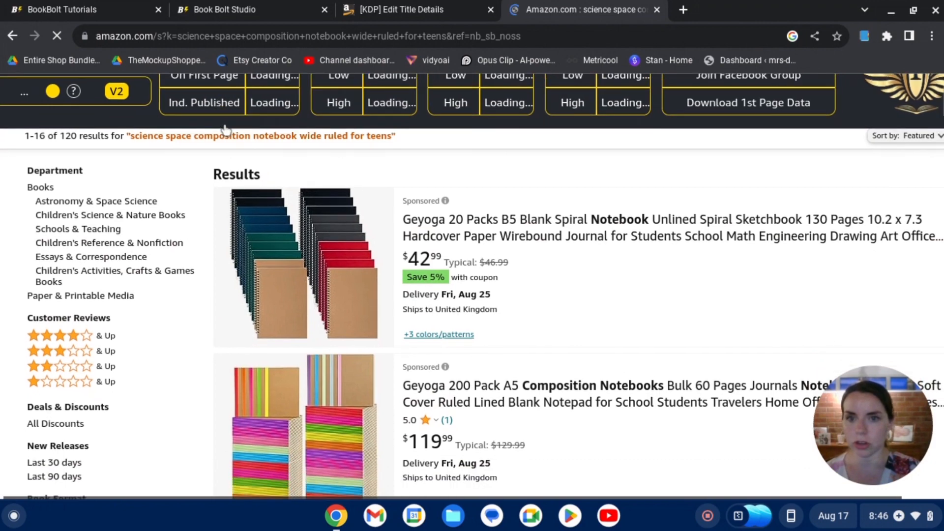
{"action": "scroll", "coordinate": [226, 130], "scroll_direction": "down", "scroll_amount": 5}
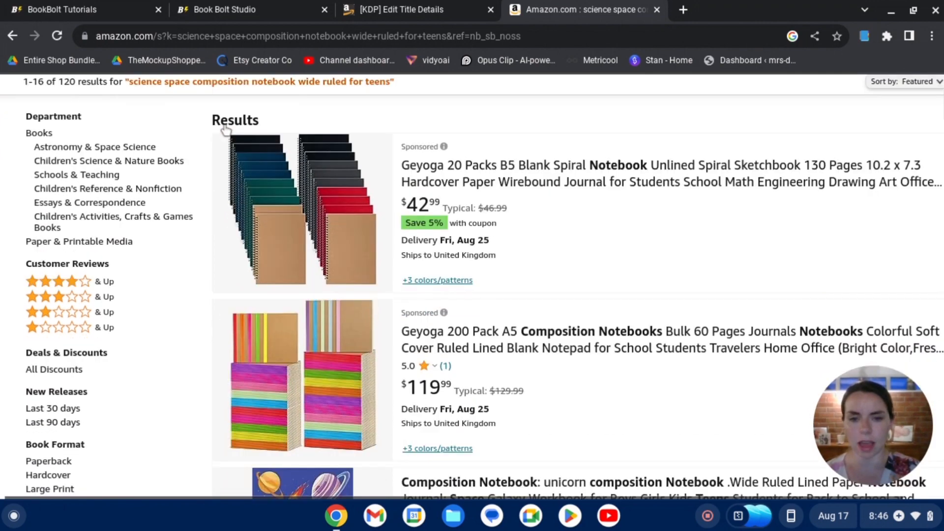
Browse the Amazon search results to examine the titles of space-themed wide ruled composition notebooks
{"action": "scroll", "coordinate": [226, 131], "scroll_direction": "down", "scroll_amount": 1}
{"action": "scroll", "coordinate": [226, 130], "scroll_direction": "down", "scroll_amount": 1}
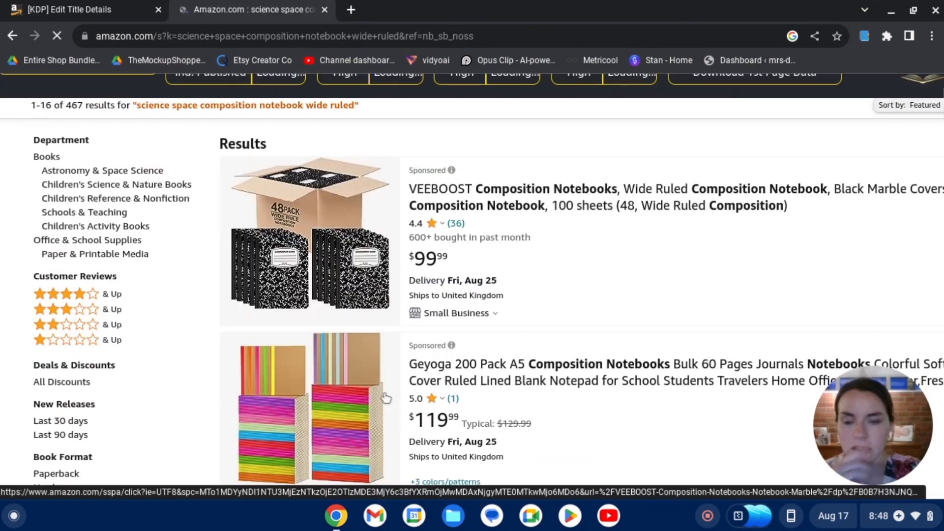
{"action": "scroll", "coordinate": [386, 398], "scroll_direction": "down", "scroll_amount": 10}
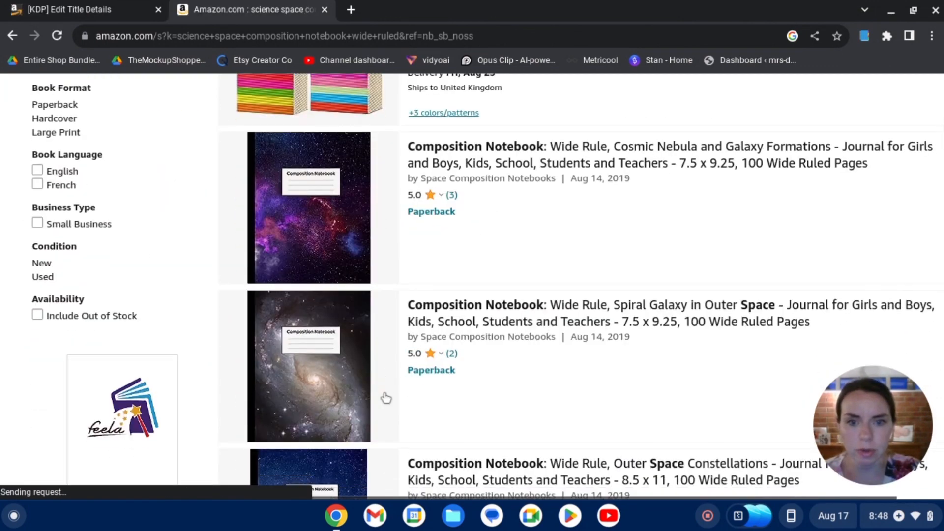
{"action": "scroll", "coordinate": [386, 398], "scroll_direction": "down", "scroll_amount": 8}
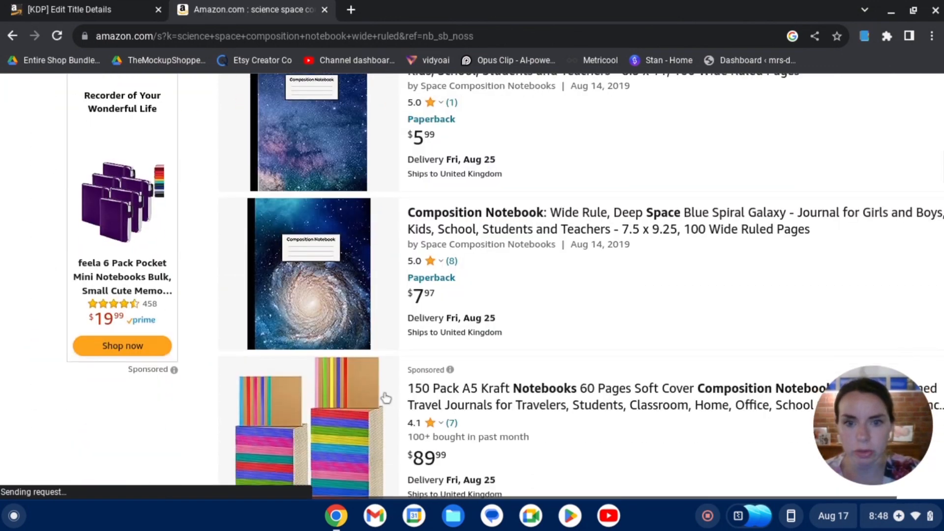
{"action": "scroll", "coordinate": [386, 398], "scroll_direction": "down", "scroll_amount": 4}
{"action": "scroll", "coordinate": [386, 398], "scroll_direction": "down", "scroll_amount": 4}
{"action": "scroll", "coordinate": [386, 398], "scroll_direction": "down", "scroll_amount": 7}
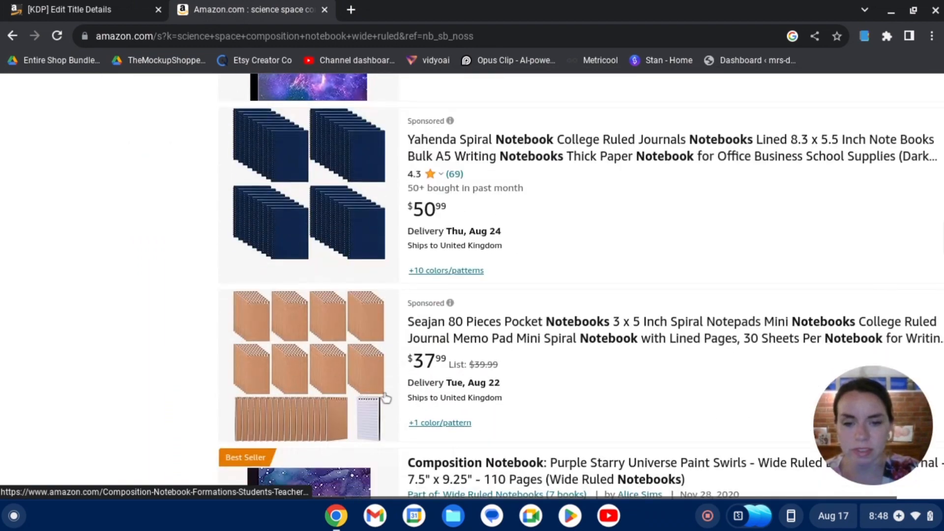
{"action": "scroll", "coordinate": [386, 398], "scroll_direction": "down", "scroll_amount": 4}
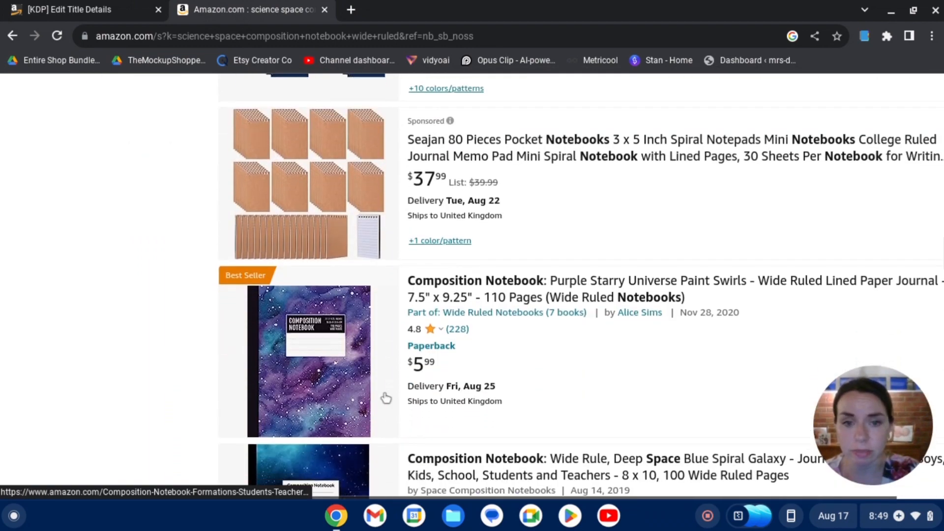
{"action": "scroll", "coordinate": [386, 398], "scroll_direction": "right", "scroll_amount": 2}
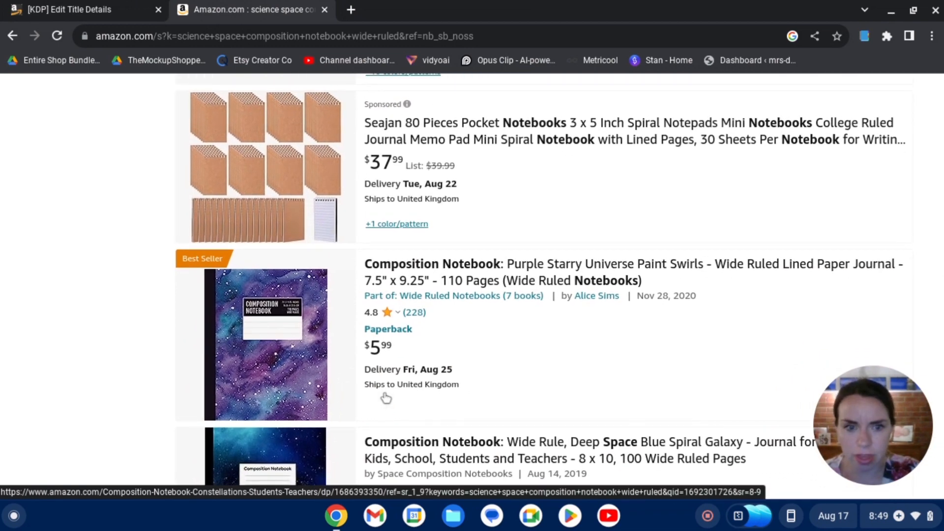
{"action": "scroll", "coordinate": [386, 398], "scroll_direction": "down", "scroll_amount": 2}
{"action": "scroll", "coordinate": [386, 398], "scroll_direction": "up", "scroll_amount": 1}
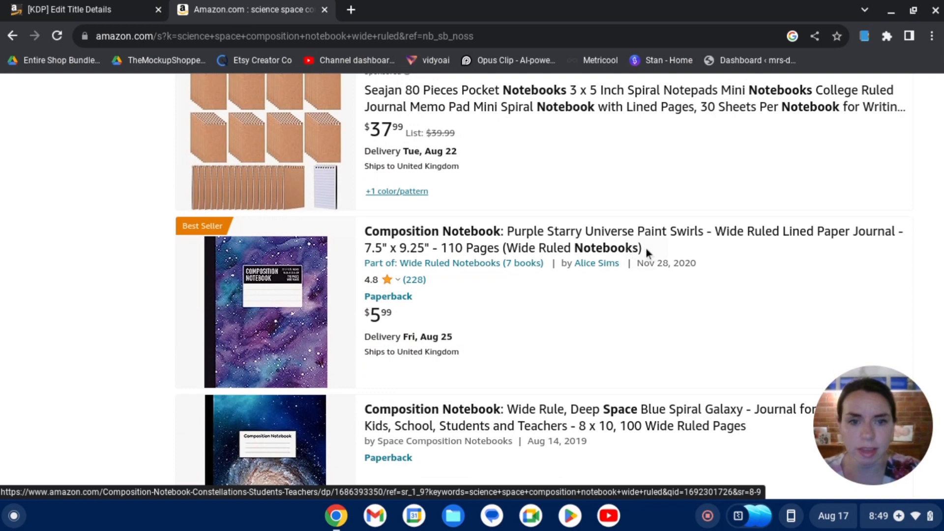
Copy the full title of the best-selling "Purple Starry Universe Paint Swirls" notebook into both the Book Title and Subtitle in KDP
{"action": "left_click_drag", "start_coordinate": [401, 235], "coordinate": [362, 231]}
{"action": "key", "text": "ctrl+c"}
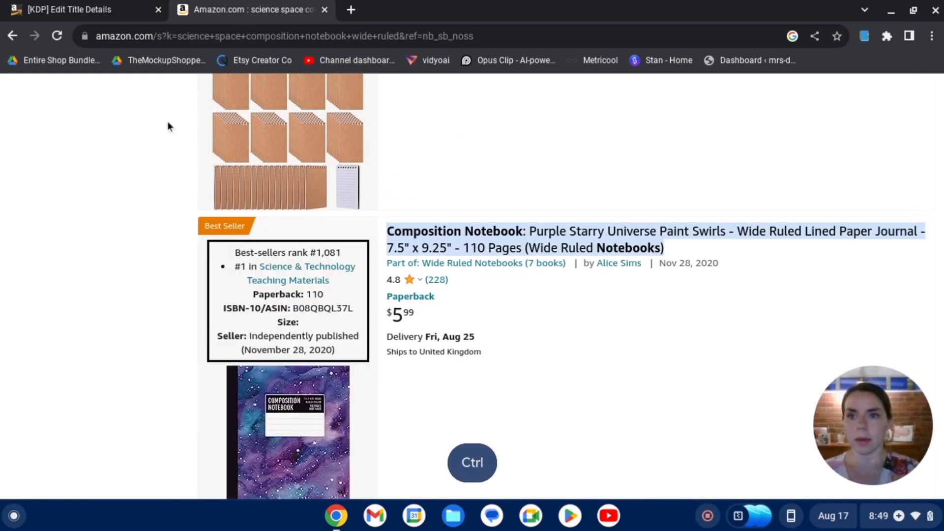
{"action": "left_click", "coordinate": [136, 15]}
{"action": "left_click", "coordinate": [324, 263]}
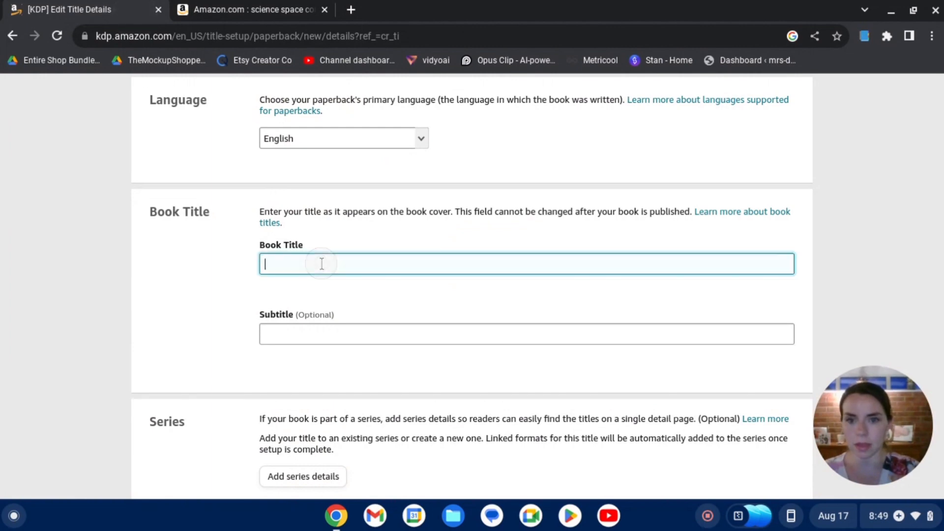
{"action": "key", "text": "ctrl+v"}
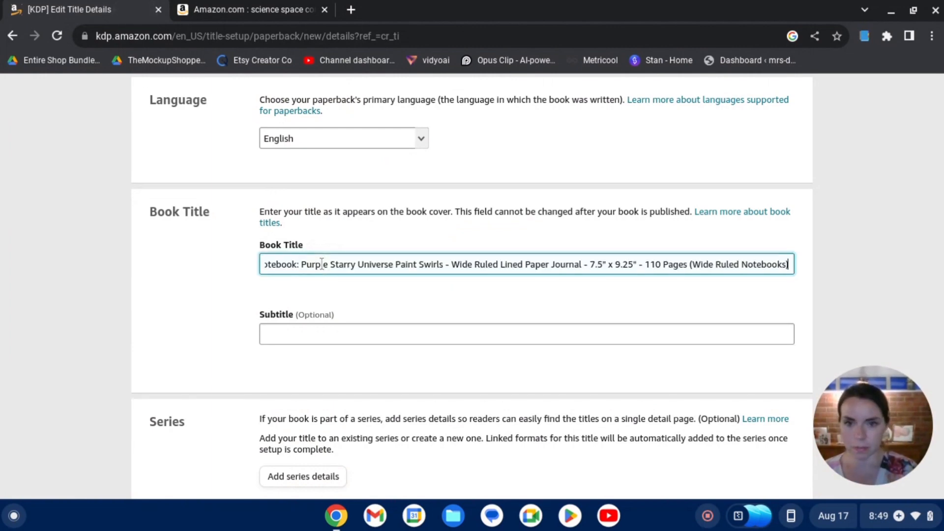
{"action": "left_click", "coordinate": [301, 328]}
{"action": "key", "text": "ctrl+v"}
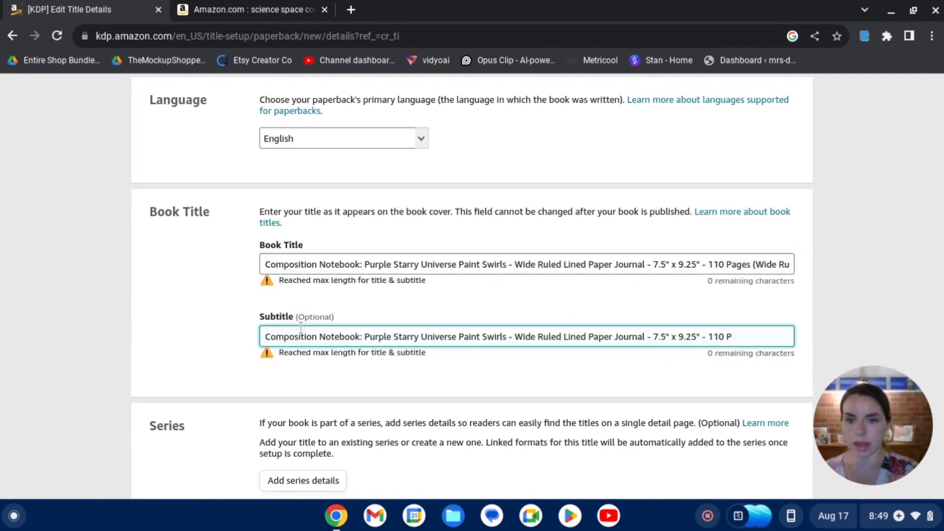
Shorten the book title to "Composition Notebook" and remove the leading "Composition Notebook:" from the subtitle
{"action": "left_click", "coordinate": [361, 263]}
{"action": "key", "text": "shift+End"}
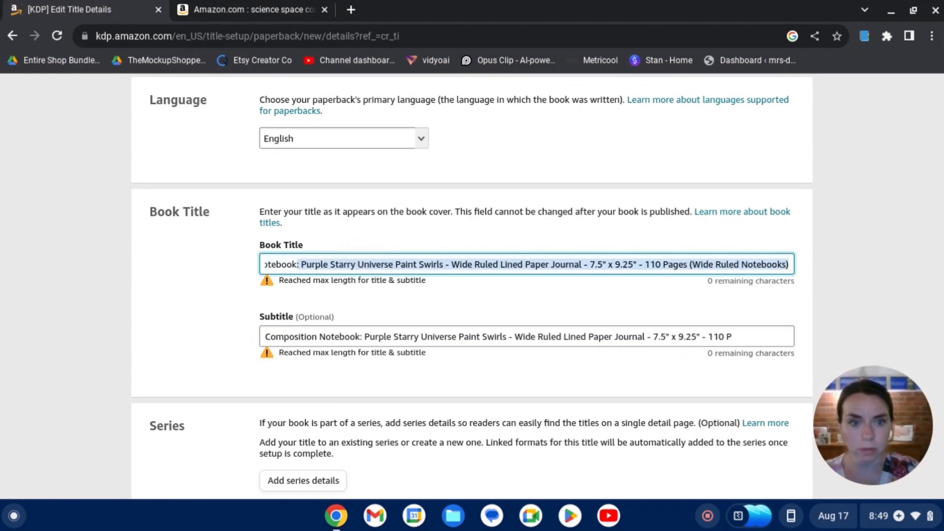
{"action": "key", "text": "Delete"}
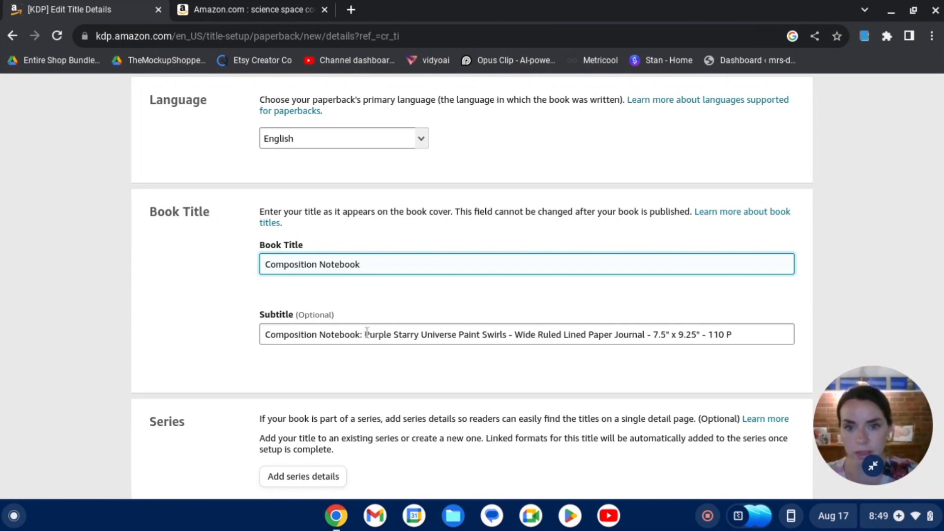
{"action": "left_click_drag", "start_coordinate": [364, 334], "coordinate": [268, 323]}
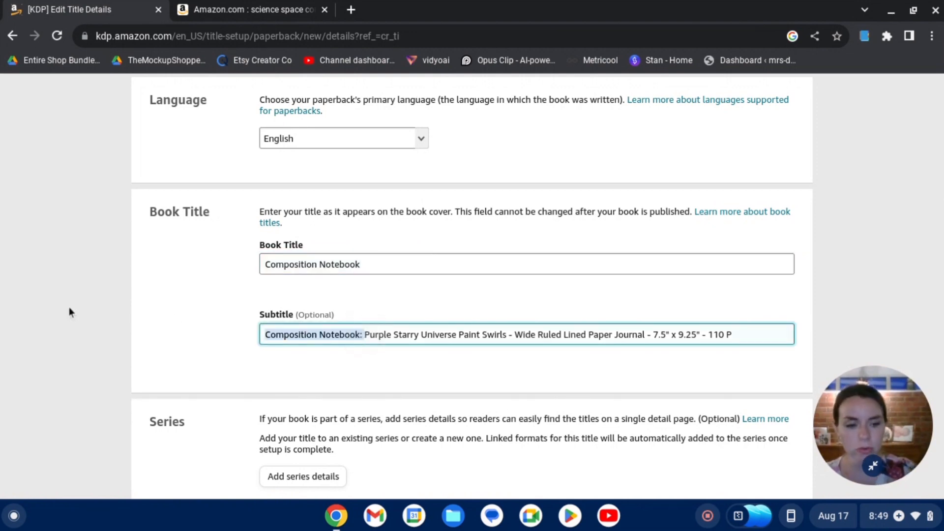
{"action": "key", "text": "BackSpace"}
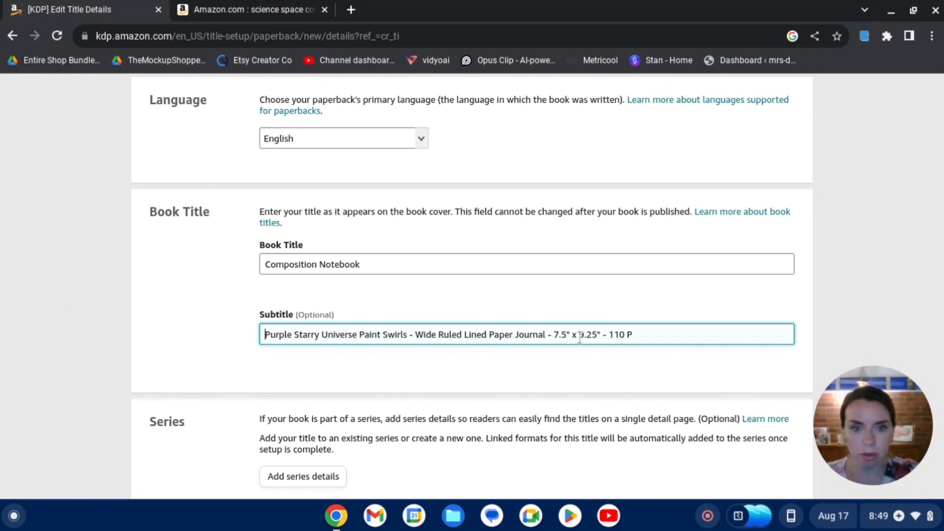
Change the page count at the end of the subtitle to "100 Pages"
{"action": "left_click", "coordinate": [621, 335]}
{"action": "key", "text": "BackSpace"}
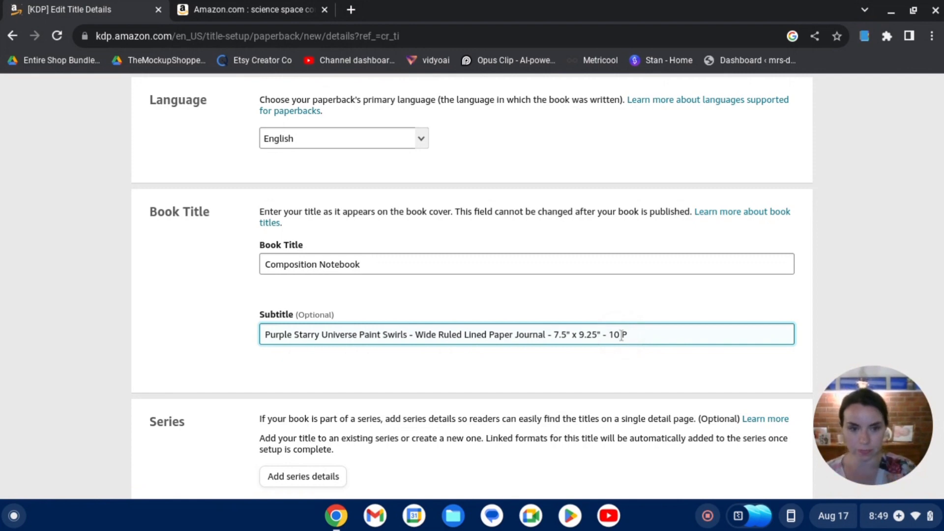
{"action": "type", "text": "0"}
{"action": "key", "text": "Right"}
{"action": "key", "text": "Right"}
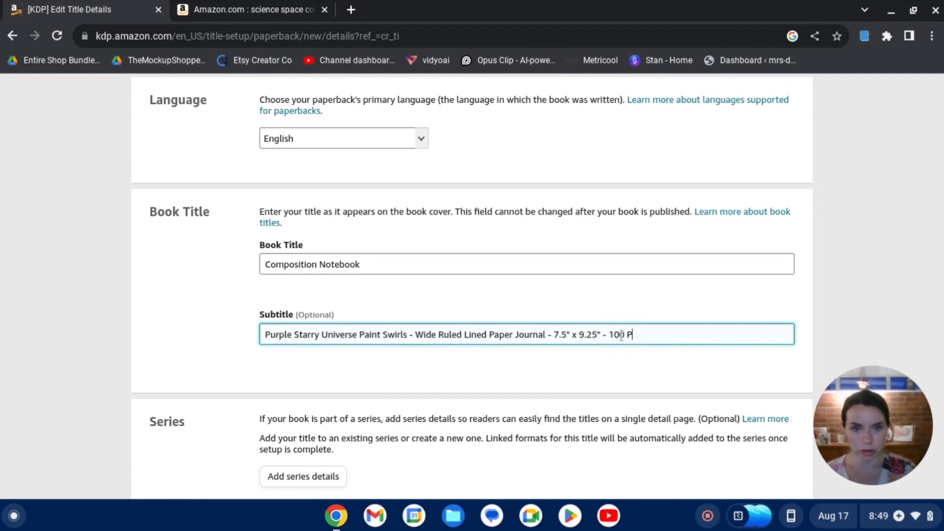
{"action": "type", "text": "ages"}
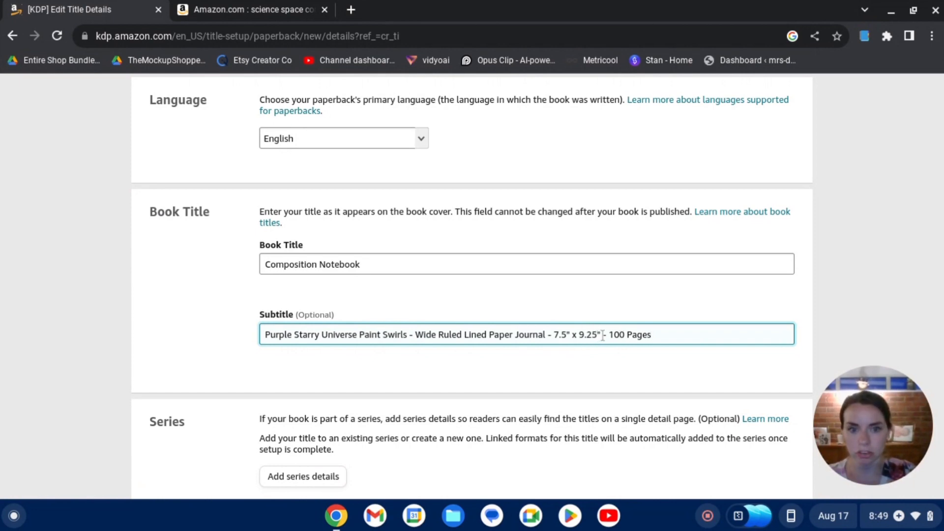
Change the notebook dimensions in the subtitle to 8.5" x 11"
{"action": "left_click_drag", "start_coordinate": [597, 334], "coordinate": [579, 331]}
{"action": "type", "text": "11"}
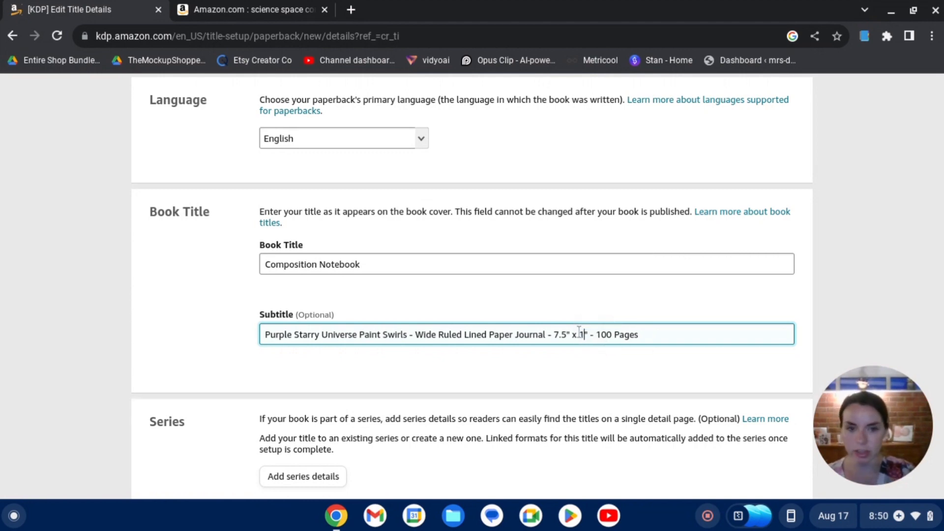
{"action": "left_click", "coordinate": [559, 336]}
{"action": "key", "text": "BackSpace"}
{"action": "type", "text": "8"}
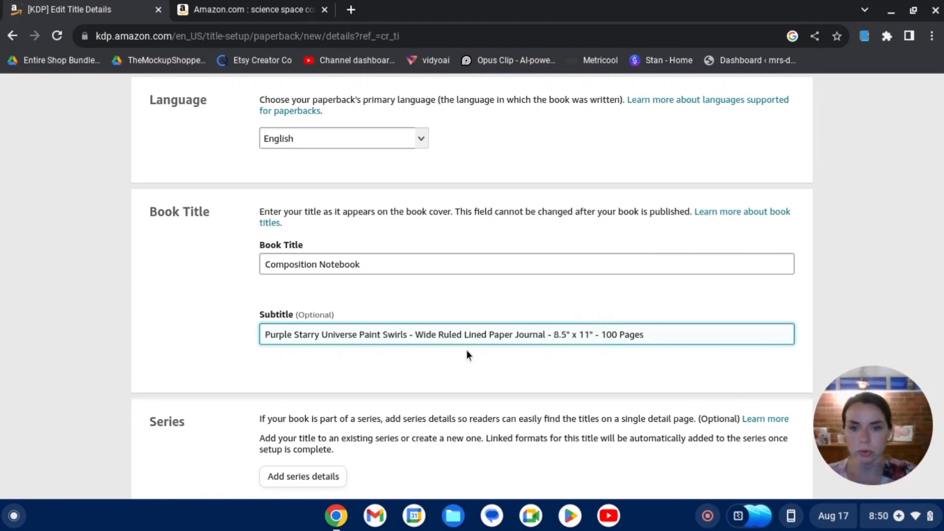
Append "(Notebooks for teens, boys, girls and adults)" to the end of the subtitle
{"action": "left_click", "coordinate": [662, 329]}
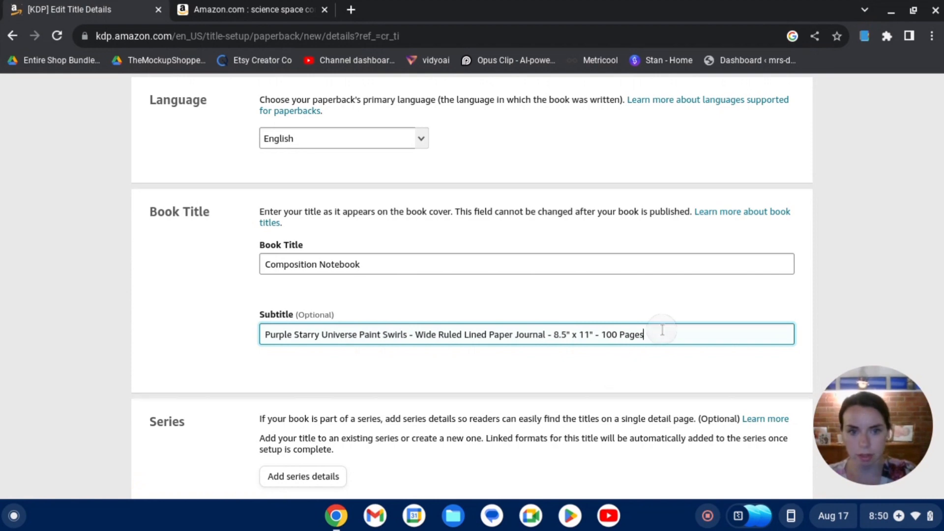
{"action": "type", "text": "("}
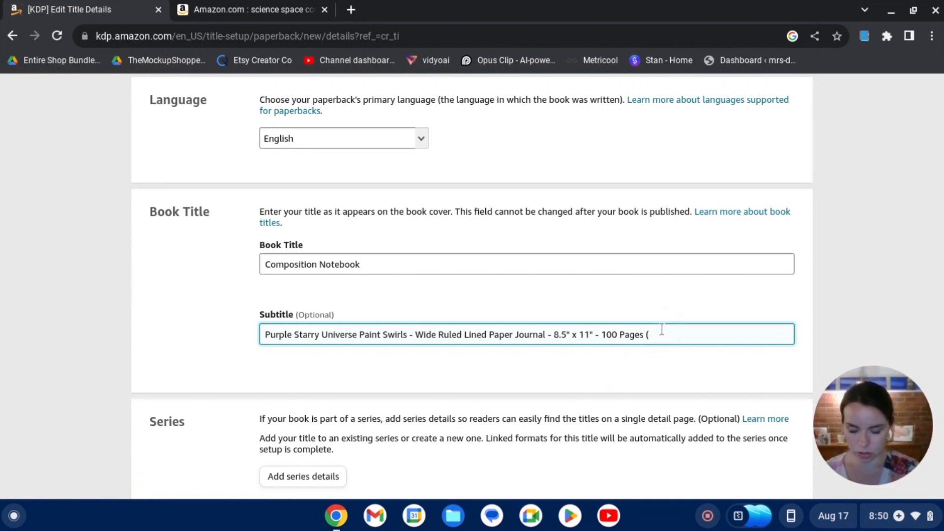
{"action": "type", "text": "Notebooks"}
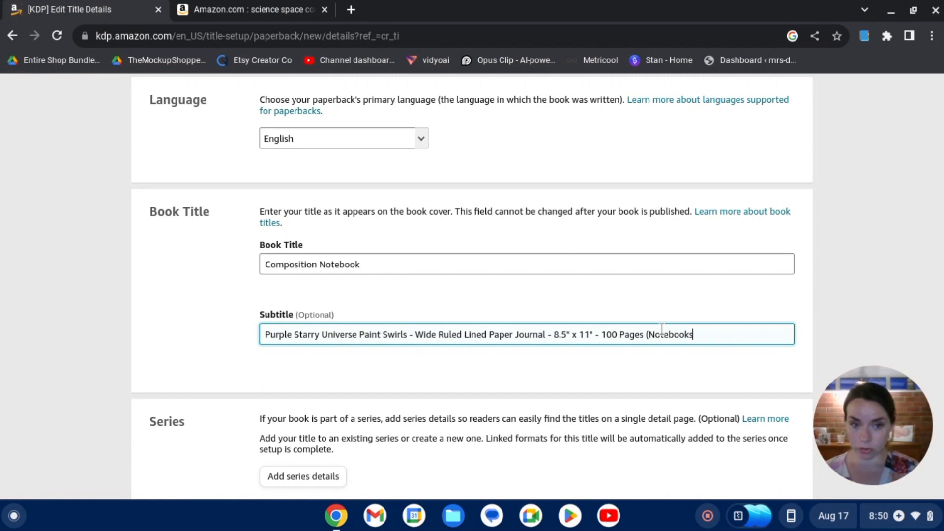
{"action": "type", "text": " for"}
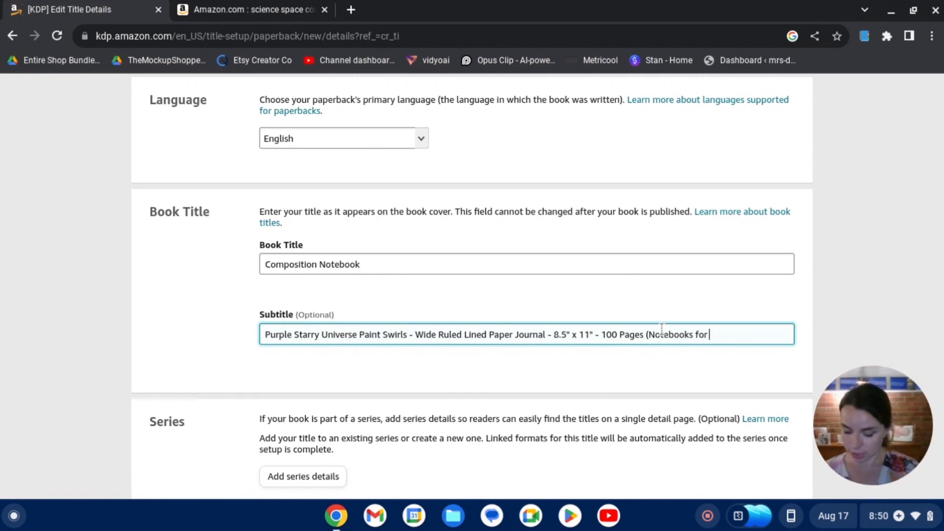
{"action": "type", "text": " teens"}
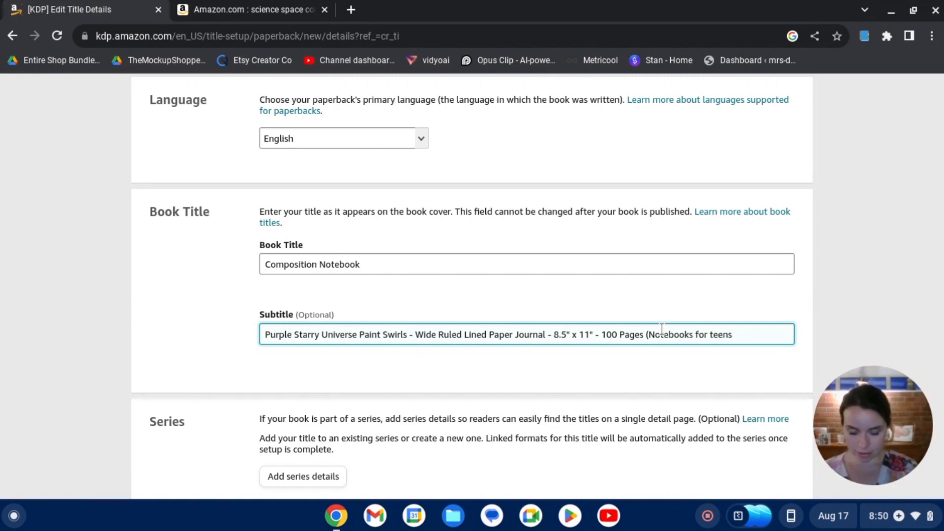
{"action": "type", "text": ", boy"}
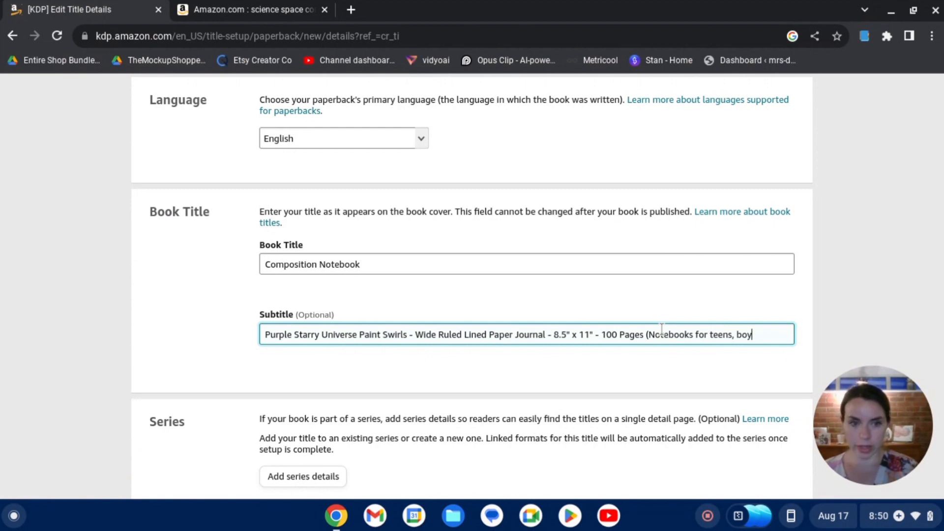
{"action": "type", "text": "s, g"}
{"action": "type", "text": "irls"}
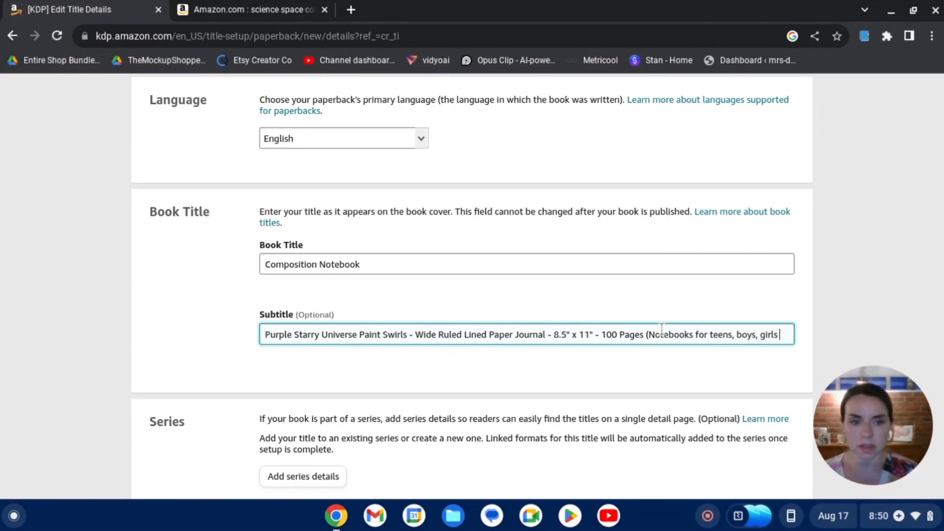
{"action": "type", "text": " and adults)"}
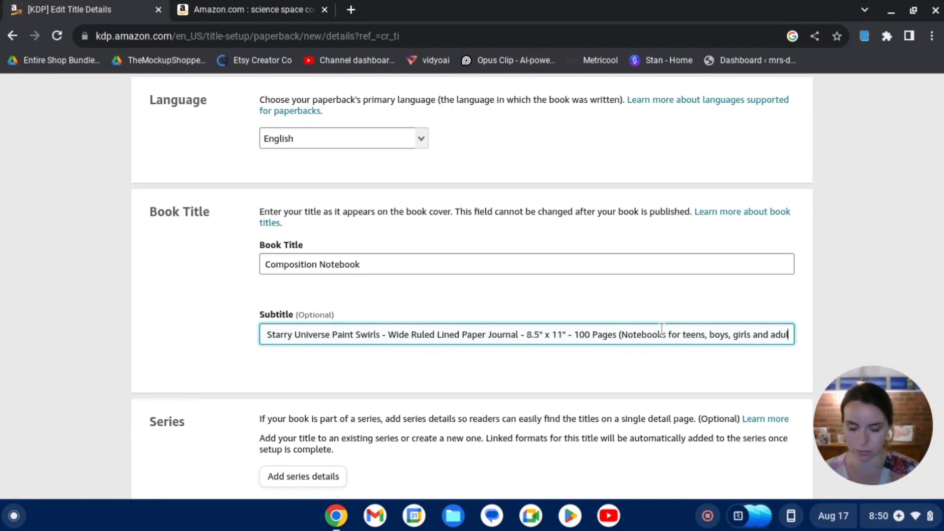
Replace "Purple Starry Universe Paint Swirls" at the start of the subtitle with "Space Themed Science Notepad"
{"action": "left_click", "coordinate": [372, 334]}
{"action": "left_click", "coordinate": [271, 333]}
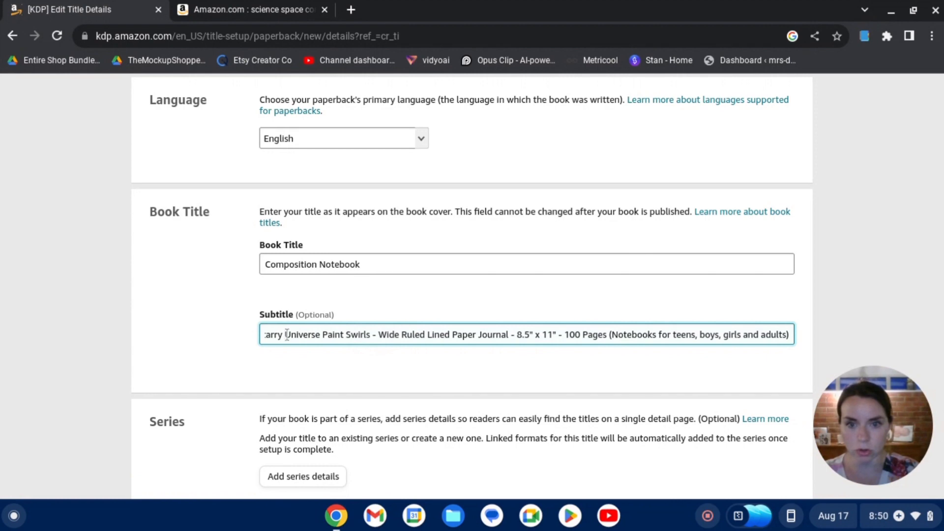
{"action": "left_click_drag", "start_coordinate": [372, 334], "coordinate": [246, 334]}
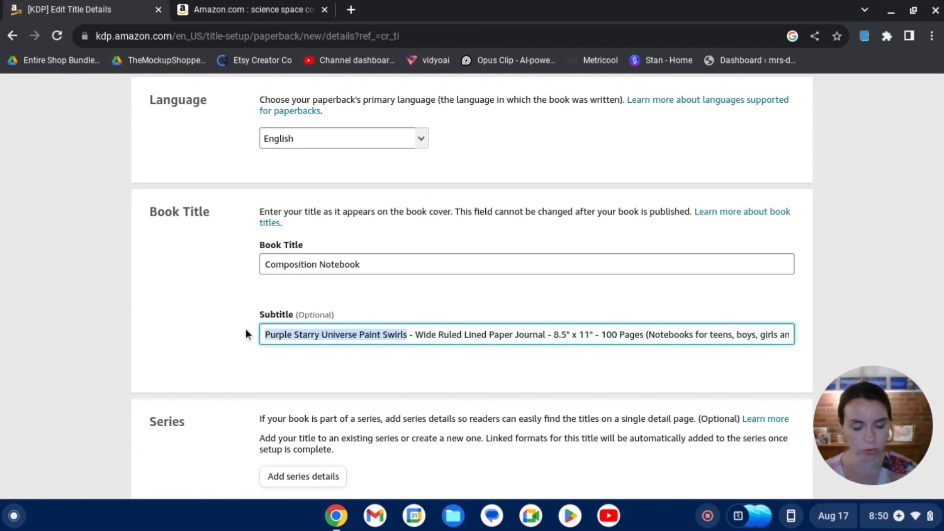
{"action": "key", "text": "BackSpace"}
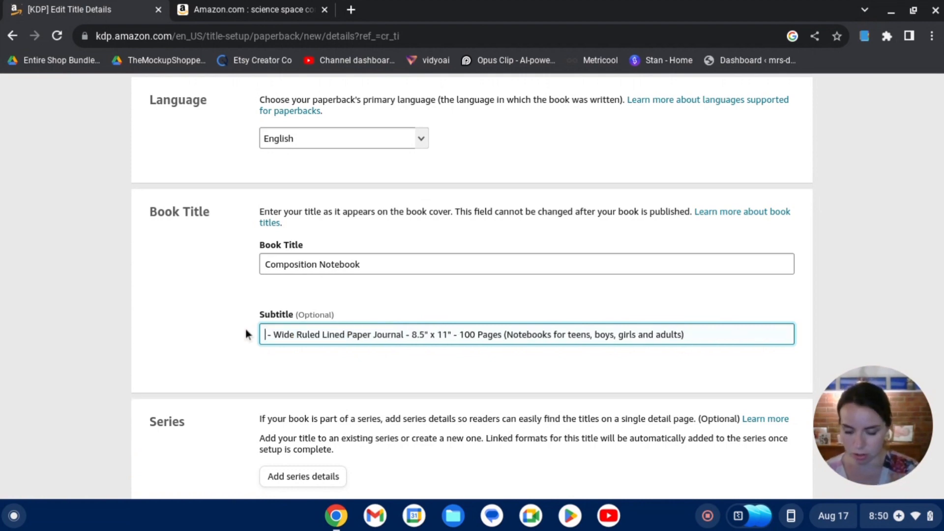
{"action": "type", "text": "Space themed"}
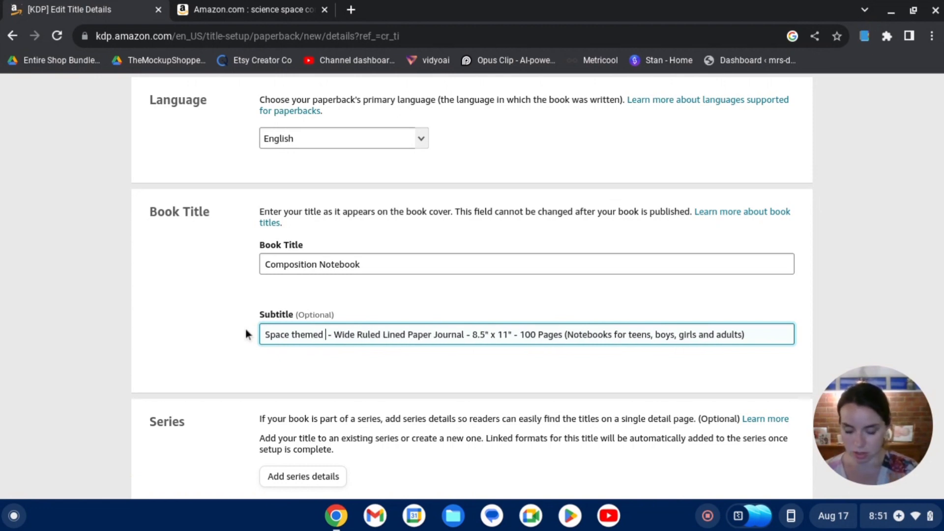
{"action": "key", "text": "BackSpace"}
{"action": "key", "text": "BackSpace"}
{"action": "key", "text": "BackSpace"}
{"action": "key", "text": "BackSpace"}
{"action": "key", "text": "BackSpace"}
{"action": "key", "text": "BackSpace"}
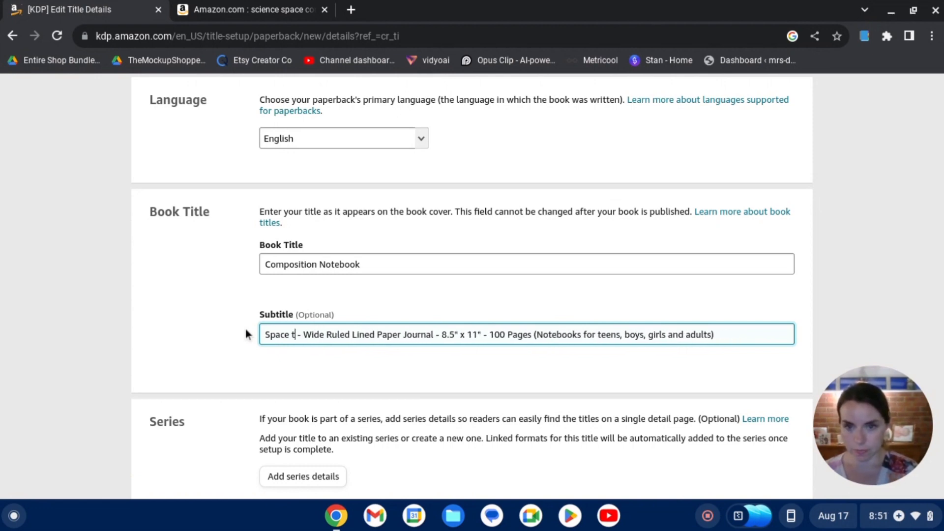
{"action": "key", "text": "BackSpace"}
{"action": "type", "text": "Themed Science Notepad"}
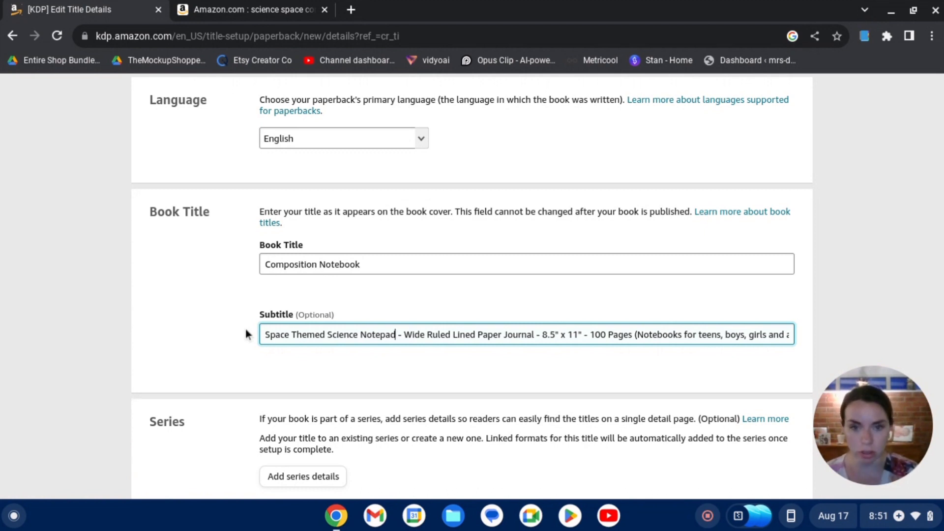
Add ", Astronauts" after "Space Themed Science Notepad" in the subtitle, correcting its spelling with the suggested word
{"action": "type", "text": ", atro"}
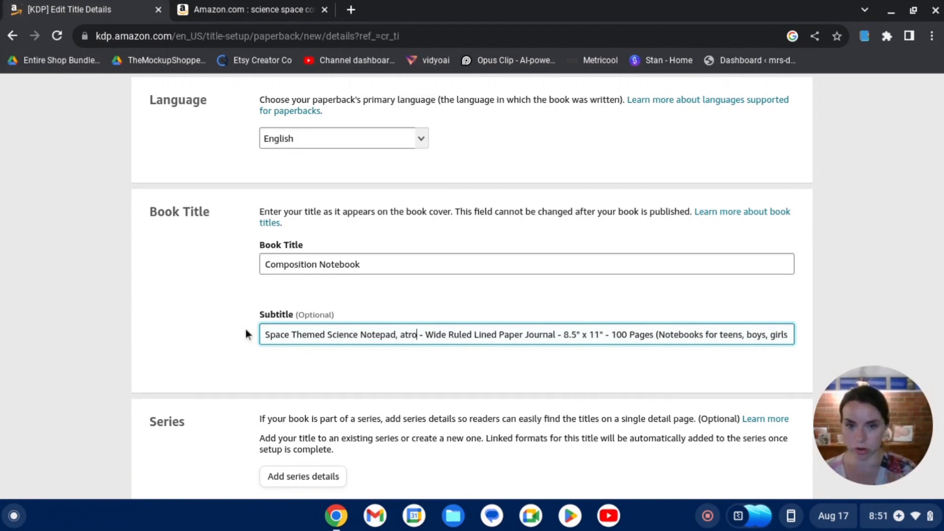
{"action": "key", "text": "BackSpace"}
{"action": "key", "text": "BackSpace"}
{"action": "key", "text": "BackSpace"}
{"action": "key", "text": "BackSpace"}
{"action": "type", "text": "Astronaugh"}
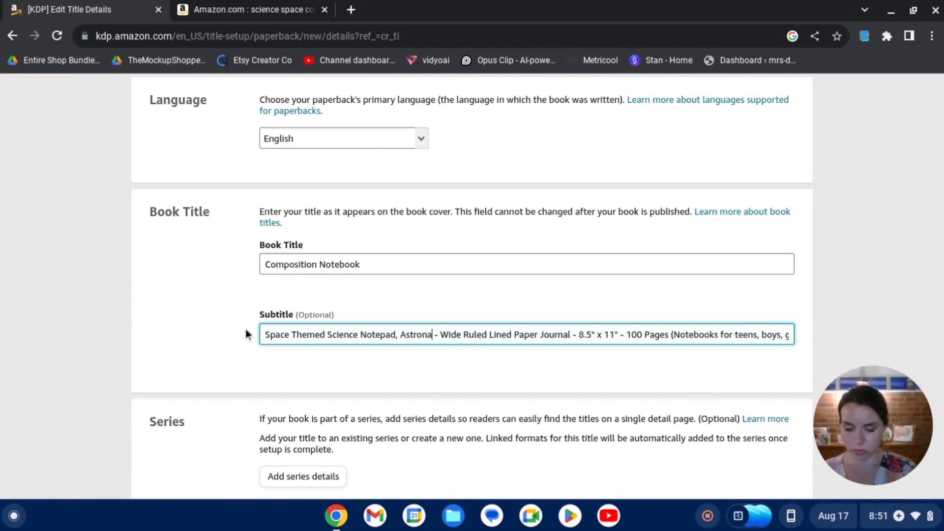
{"action": "type", "text": "ts and"}
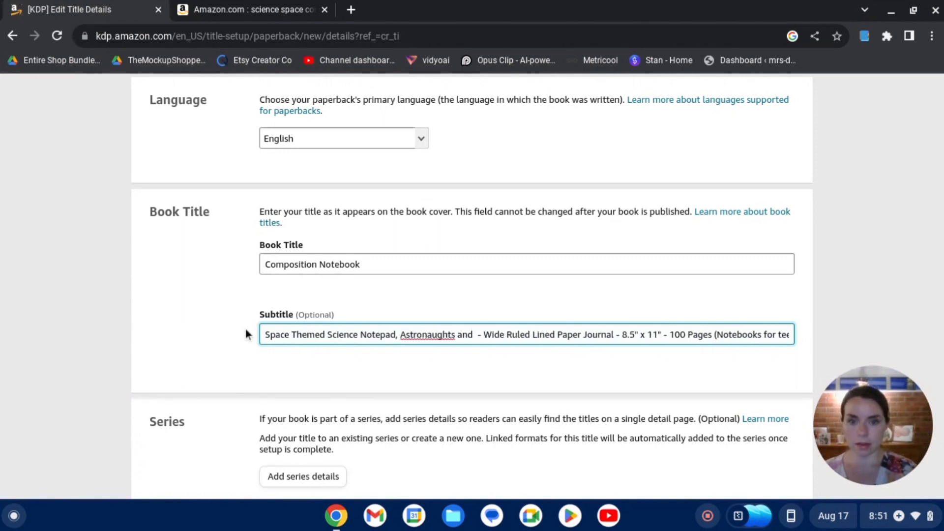
{"action": "key", "text": "BackSpace"}
{"action": "key", "text": "BackSpace"}
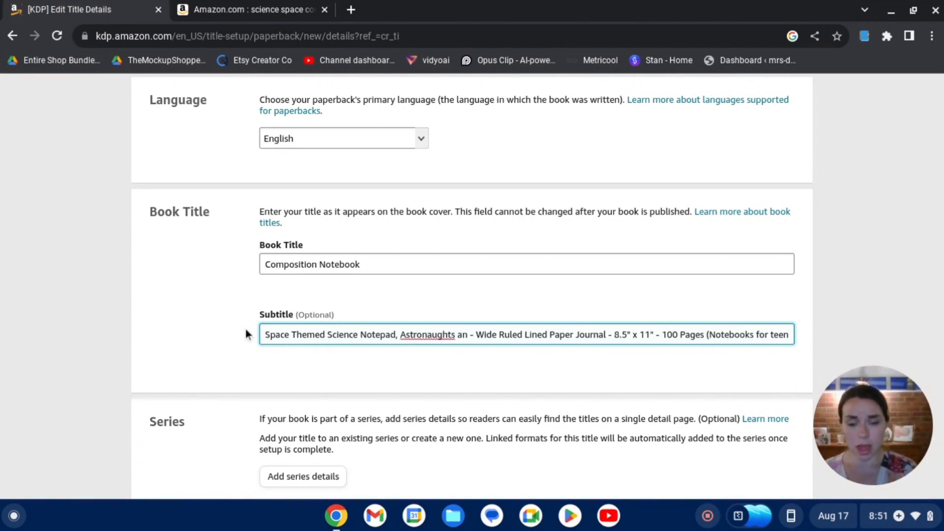
{"action": "left_click", "coordinate": [422, 334]}
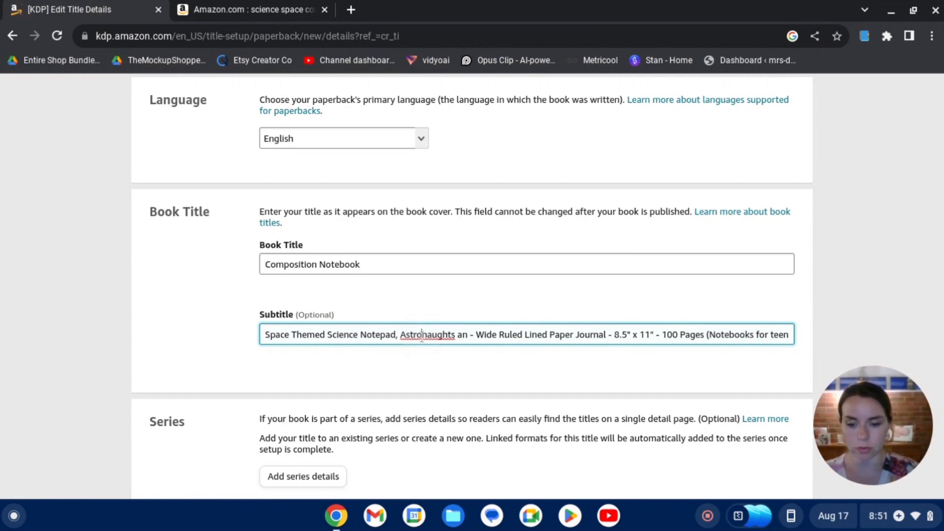
{"action": "right_click", "coordinate": [421, 335]}
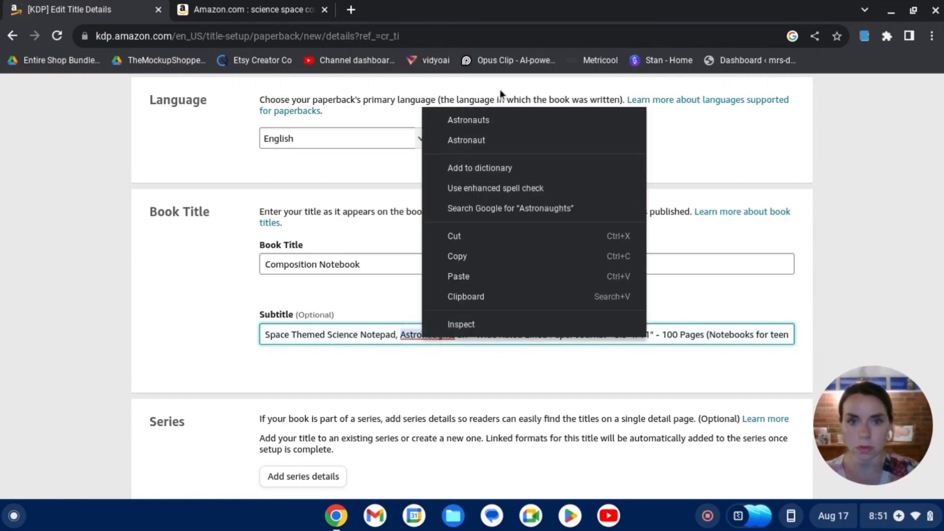
{"action": "left_click", "coordinate": [490, 120]}
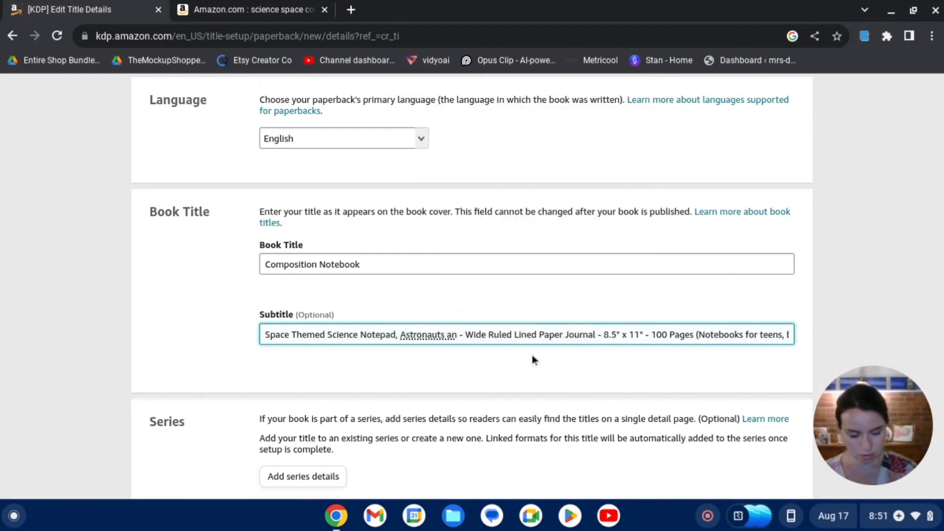
Complete the subtitle's theme phrase so that it reads "Astronauts and Planets" before "- Wide Ruled Lined Paper Journal"
{"action": "type", "text": "d "}
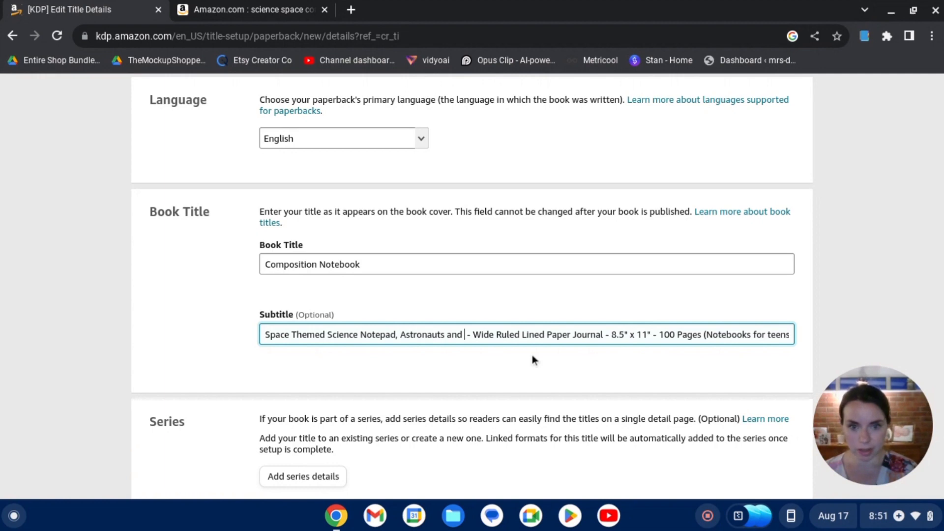
{"action": "type", "text": "Plant"}
{"action": "key", "text": "BackSpace"}
{"action": "type", "text": "ets"}
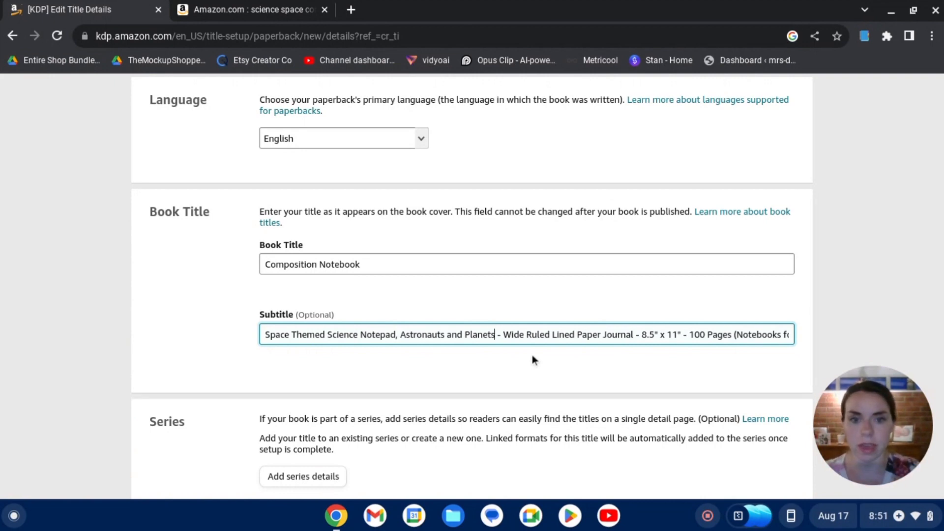
Go to the primary author fields, leaving the series details and edition number empty
{"action": "scroll", "coordinate": [532, 356], "scroll_direction": "down", "scroll_amount": 4}
{"action": "scroll", "coordinate": [532, 355], "scroll_direction": "down", "scroll_amount": 1}
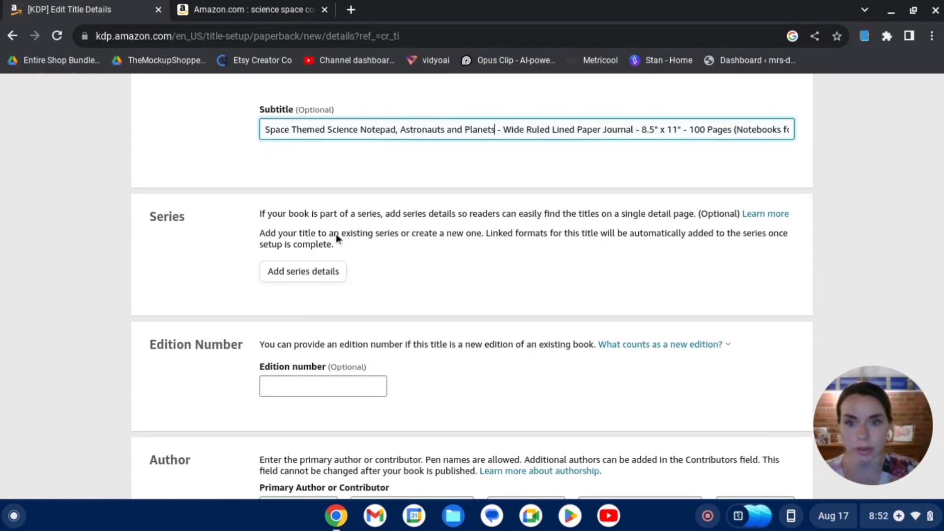
{"action": "scroll", "coordinate": [328, 319], "scroll_direction": "down", "scroll_amount": 4}
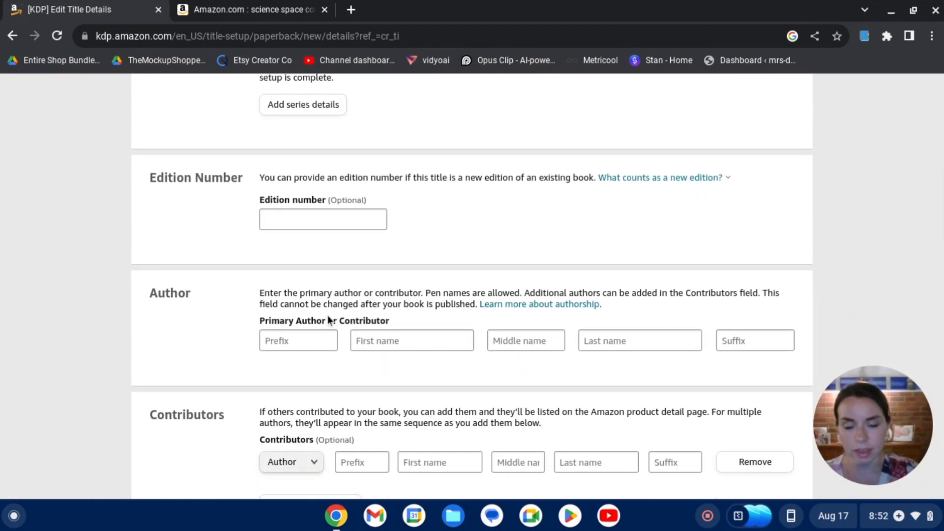
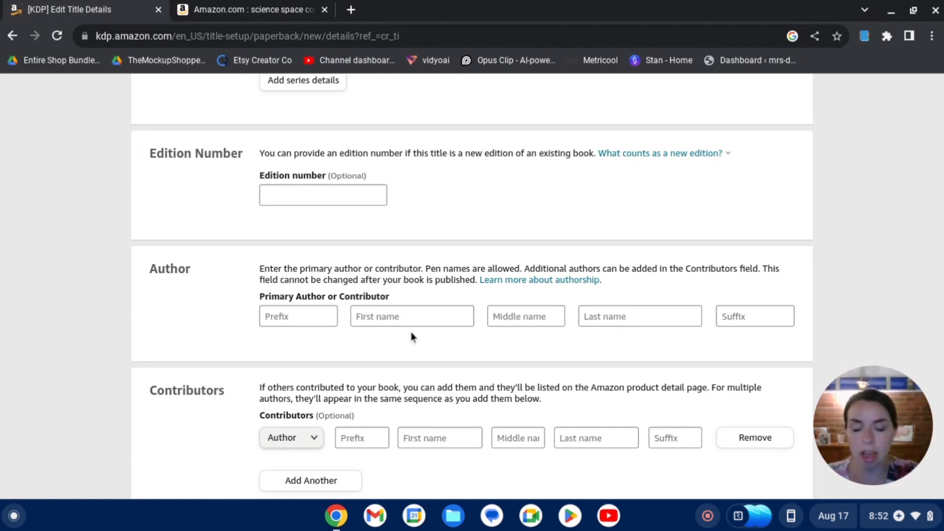
Enter "CD" as the first name and "Publishing" as the last name of the primary author
{"action": "left_click", "coordinate": [450, 313]}
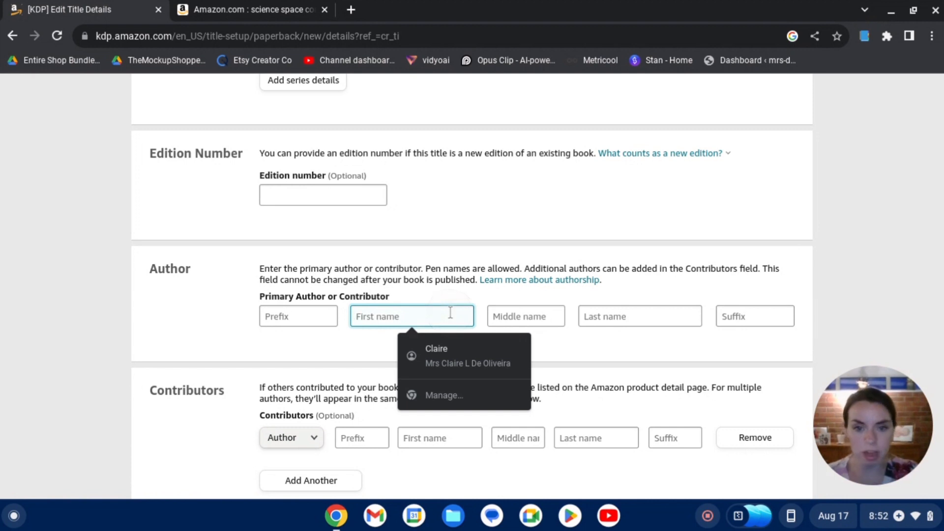
{"action": "type", "text": "CD"}
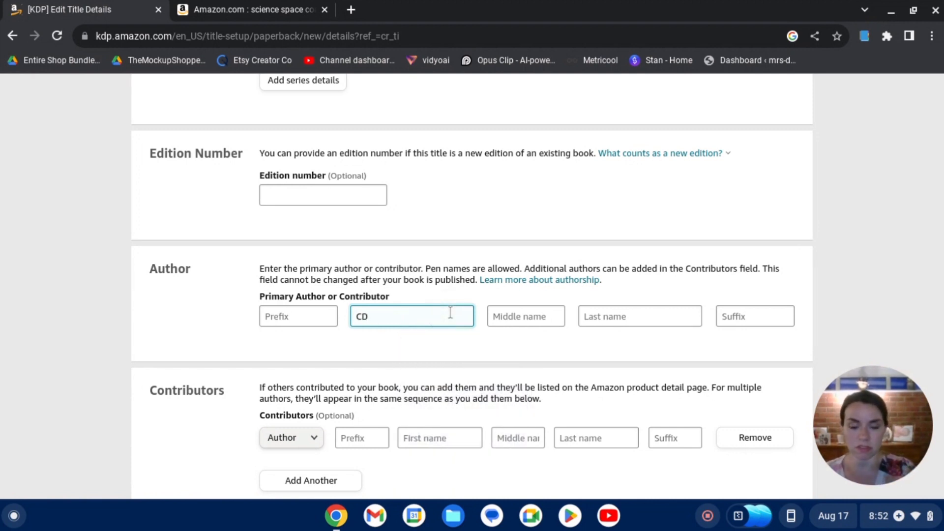
{"action": "left_click", "coordinate": [607, 317]}
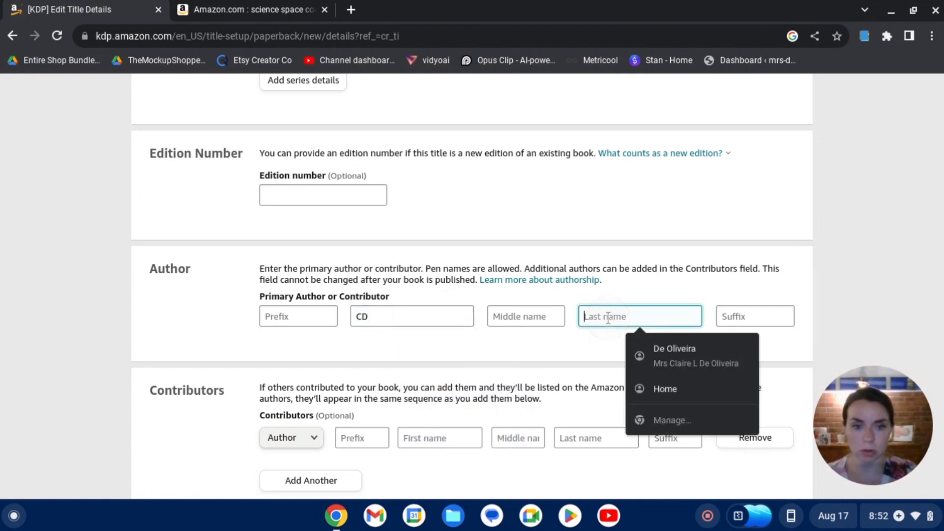
{"action": "type", "text": "Publ"}
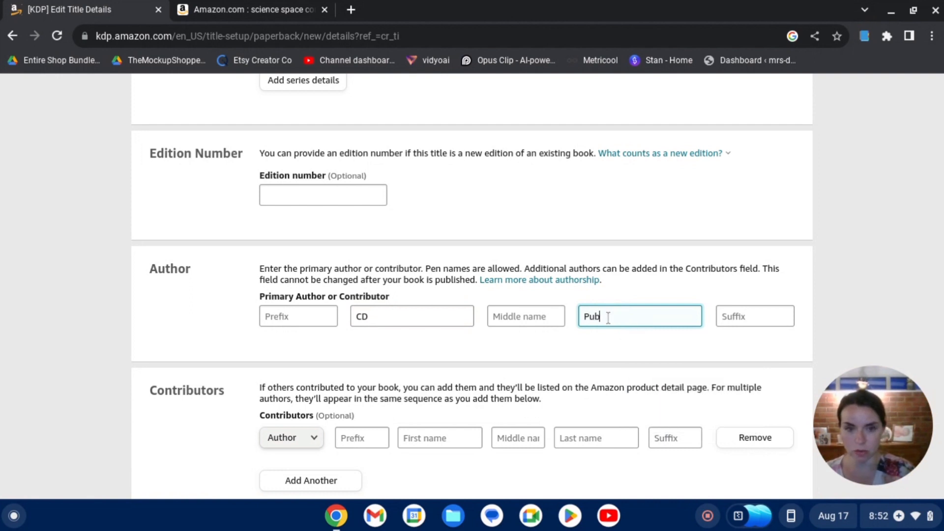
{"action": "type", "text": "ishing"}
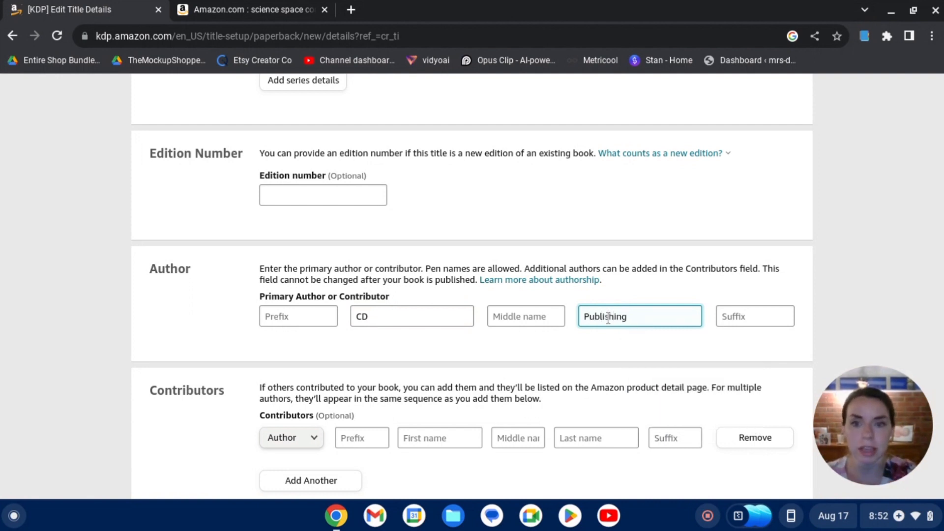
Copy the complete description text from the Amazon listing of the purple starry universe composition notebook
{"action": "scroll", "coordinate": [608, 318], "scroll_direction": "down", "scroll_amount": 3}
{"action": "scroll", "coordinate": [608, 318], "scroll_direction": "down", "scroll_amount": 4}
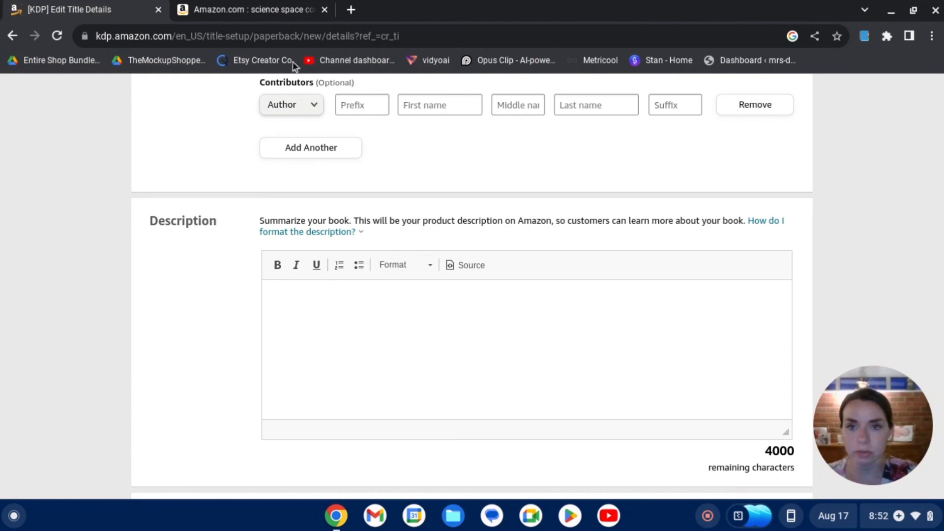
{"action": "left_click", "coordinate": [279, 16]}
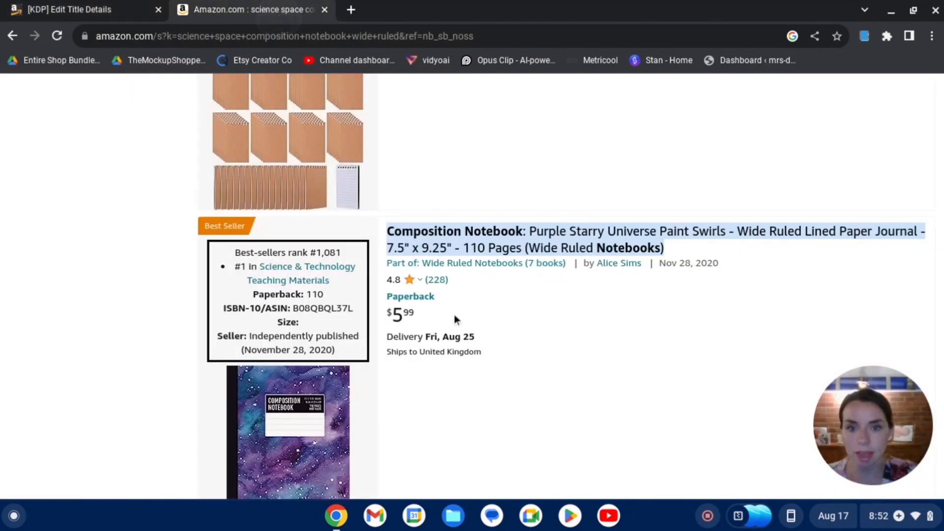
{"action": "left_click", "coordinate": [513, 238]}
{"action": "scroll", "coordinate": [510, 238], "scroll_direction": "down", "scroll_amount": 5}
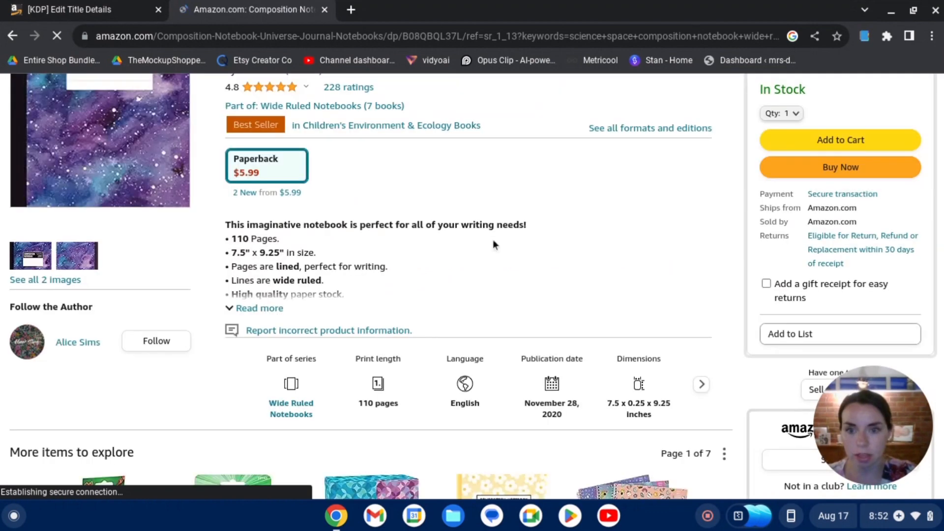
{"action": "left_click", "coordinate": [278, 309]}
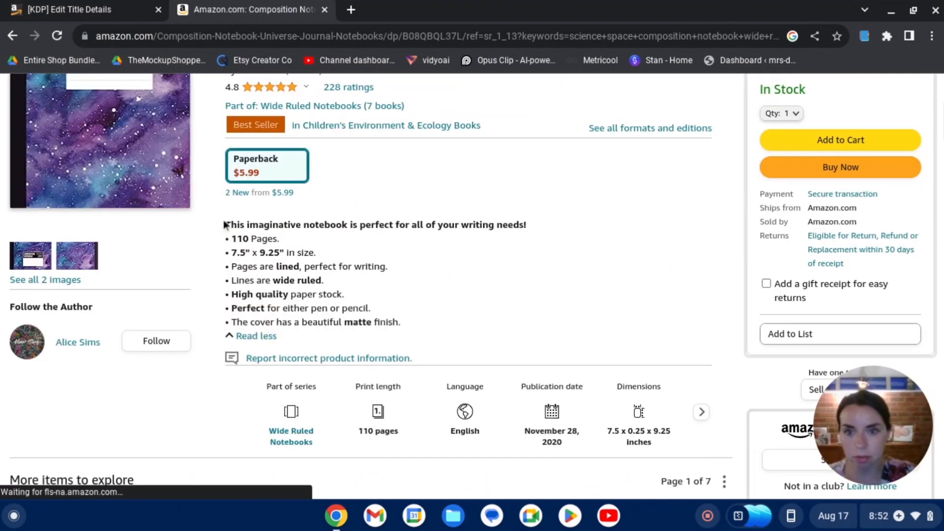
{"action": "left_click_drag", "start_coordinate": [226, 223], "coordinate": [356, 323]}
{"action": "key", "text": "ctrl+c"}
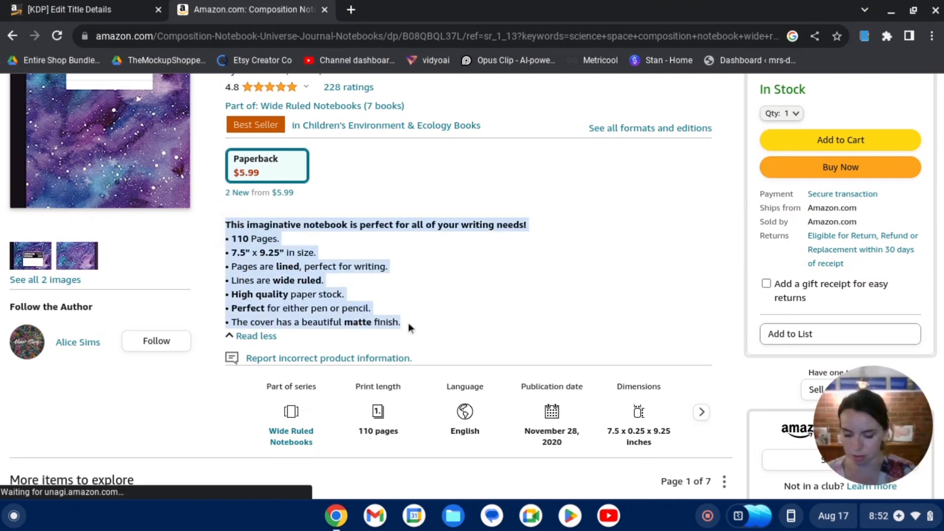
{"action": "key", "text": "ctrl"}
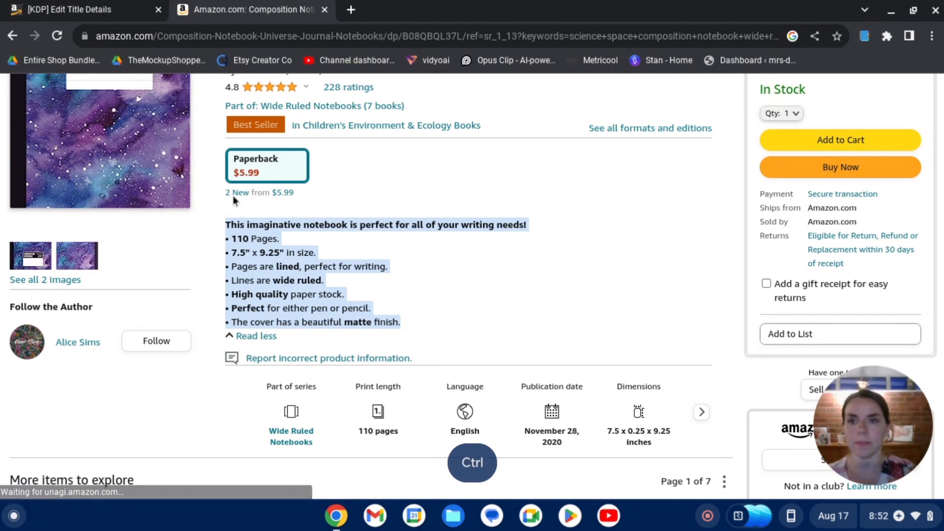
Paste the copied text as the KDP book description and replace "imaginative" with "space infused" in its opening sentence
{"action": "left_click", "coordinate": [121, 13]}
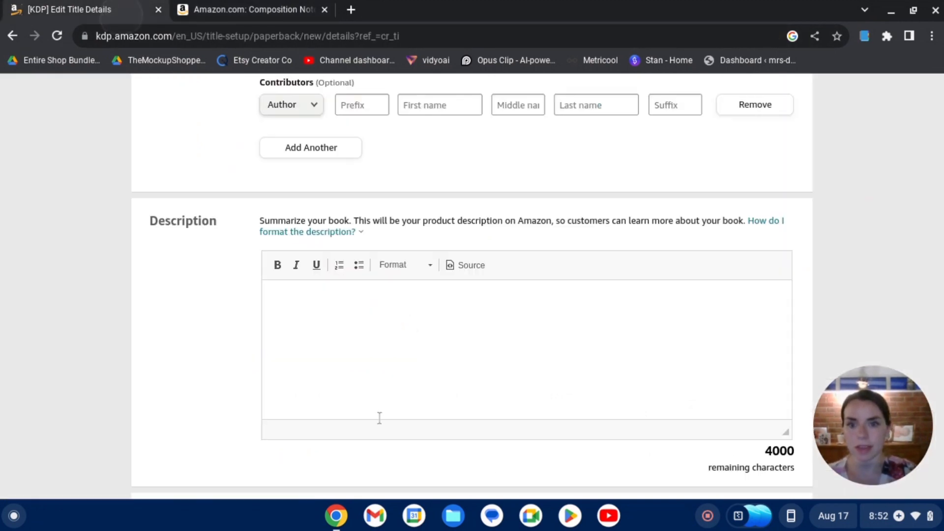
{"action": "left_click", "coordinate": [367, 324]}
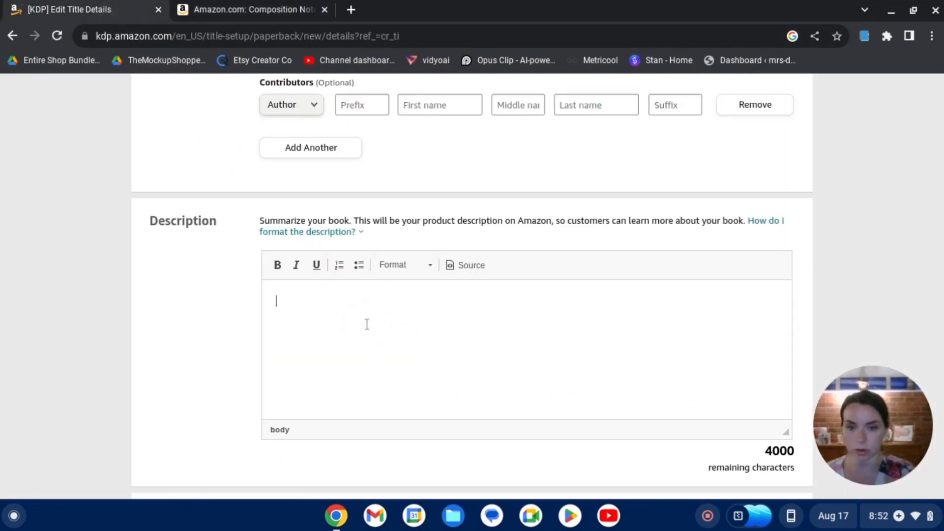
{"action": "key", "text": "ctrl+v"}
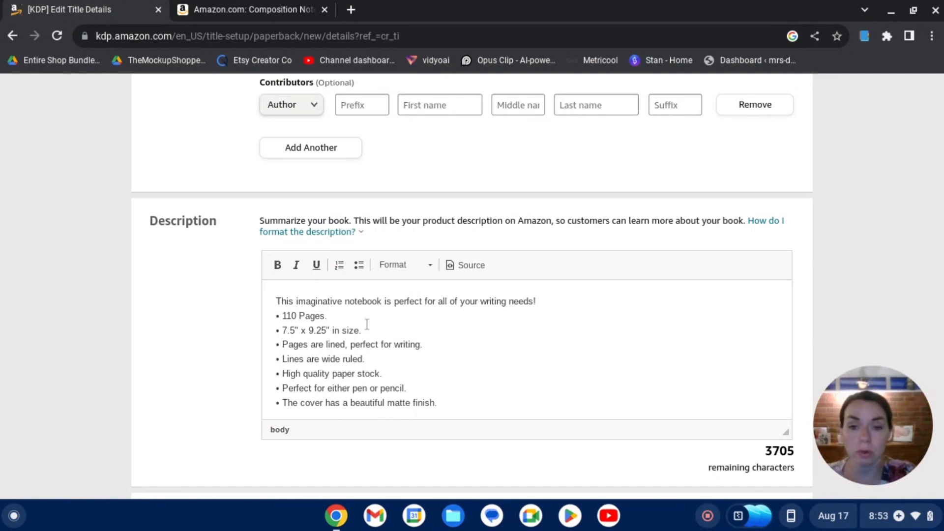
{"action": "left_click_drag", "start_coordinate": [342, 301], "coordinate": [296, 298]}
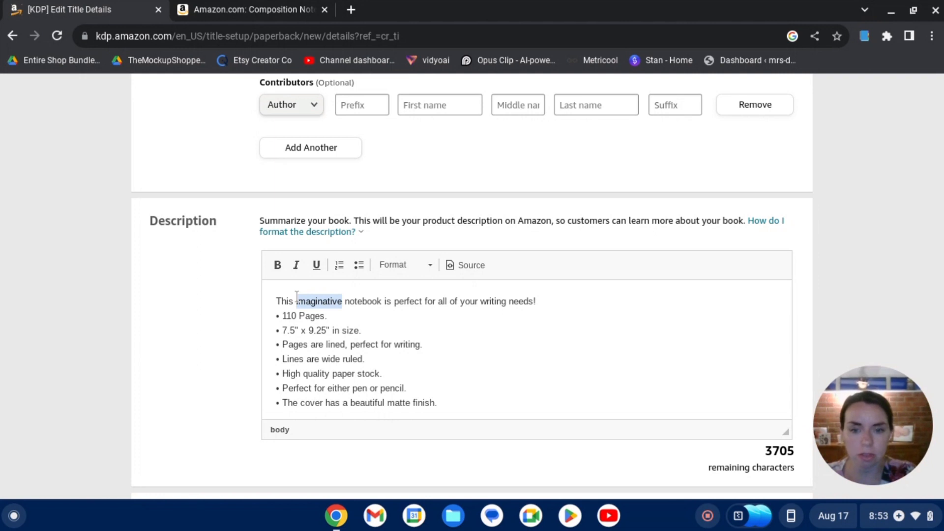
{"action": "type", "text": "Sp"}
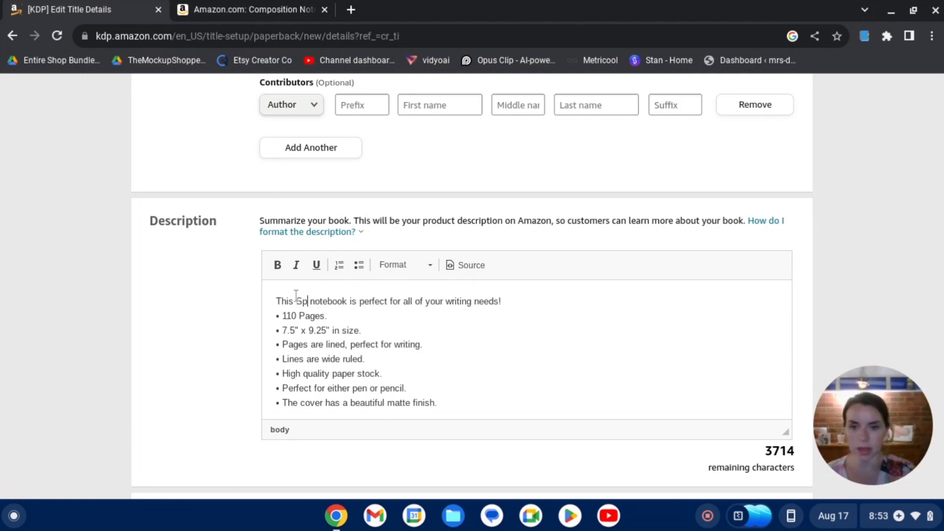
{"action": "type", "text": "ace infused"}
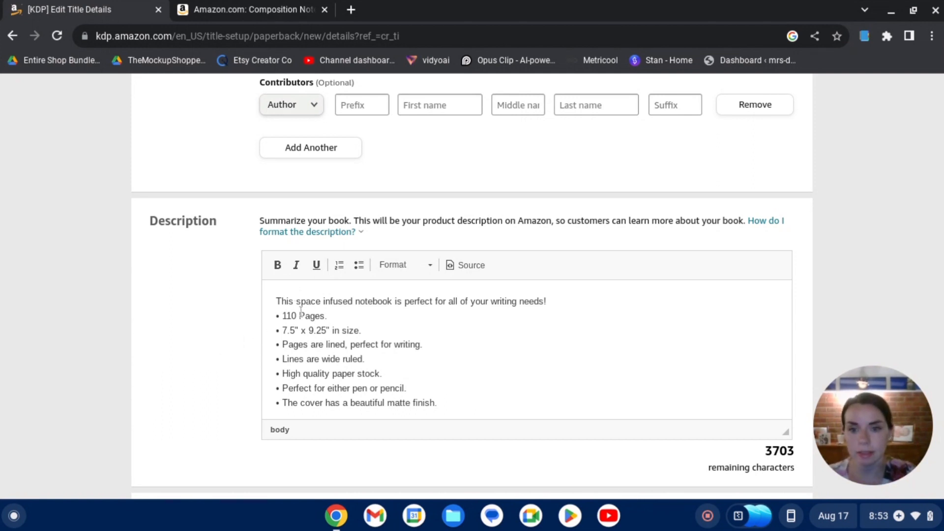
Change the description's bullets to 100 pages and a size of 8.5" x 11"
{"action": "left_click", "coordinate": [293, 315]}
{"action": "key", "text": "BackSpace"}
{"action": "type", "text": "0"}
{"action": "left_click", "coordinate": [287, 329]}
{"action": "key", "text": "BackSpace"}
{"action": "type", "text": "8"}
{"action": "key", "text": "BackSpace"}
{"action": "key", "text": "BackSpace"}
{"action": "key", "text": "BackSpace"}
{"action": "key", "text": "BackSpace"}
{"action": "type", "text": "11"}
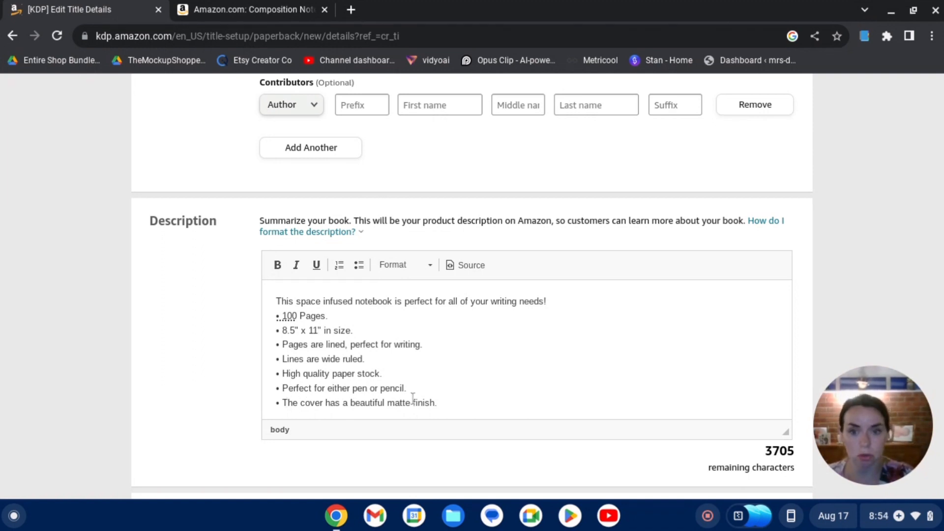
Declare ownership of the copyright and publishing rights, and answer No to sexually explicit images or title
{"action": "scroll", "coordinate": [344, 352], "scroll_direction": "down", "scroll_amount": 4}
{"action": "left_click", "coordinate": [267, 334]}
{"action": "scroll", "coordinate": [268, 338], "scroll_direction": "down", "scroll_amount": 3}
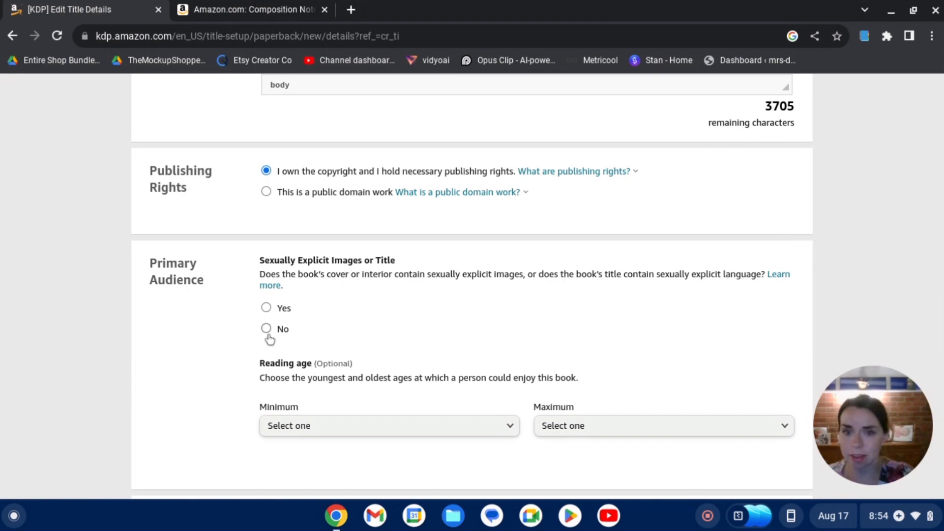
{"action": "left_click", "coordinate": [268, 336]}
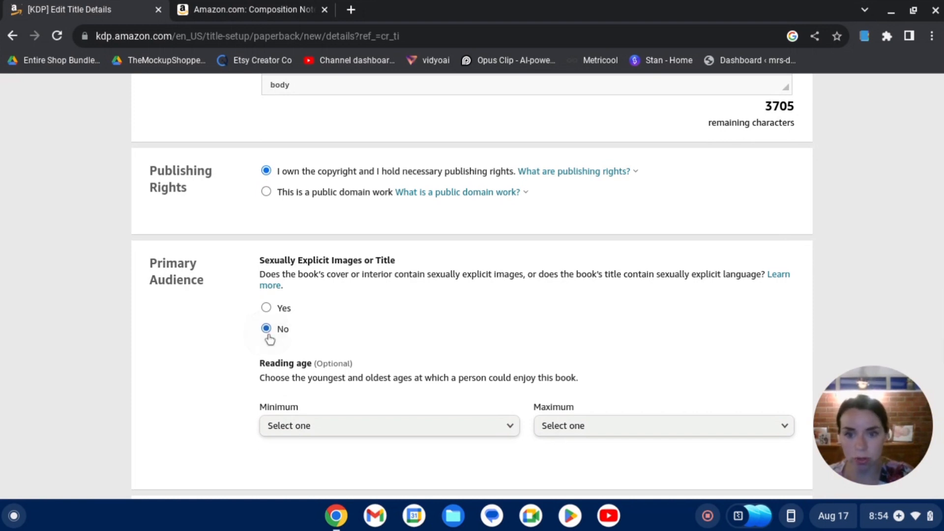
Set the reading age to a minimum of 5 and a maximum of 18+
{"action": "scroll", "coordinate": [270, 339], "scroll_direction": "down", "scroll_amount": 2}
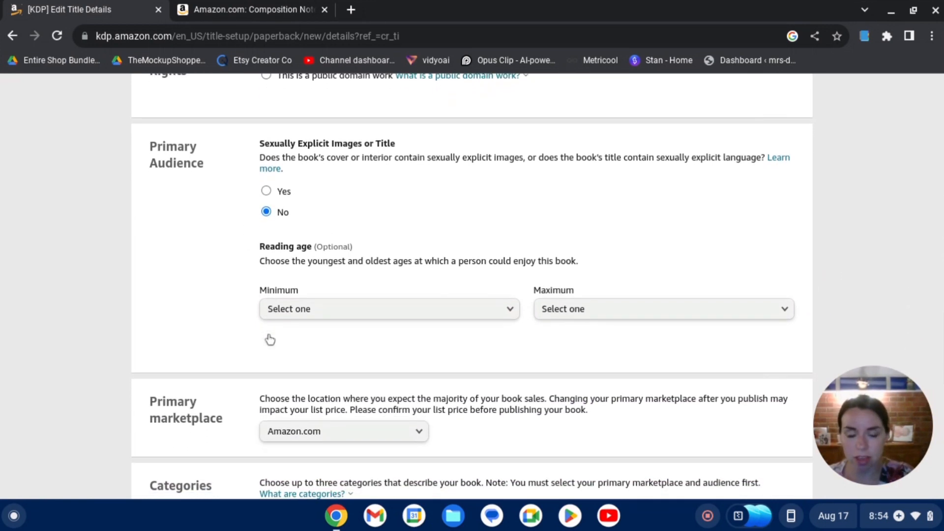
{"action": "scroll", "coordinate": [269, 340], "scroll_direction": "down", "scroll_amount": 2}
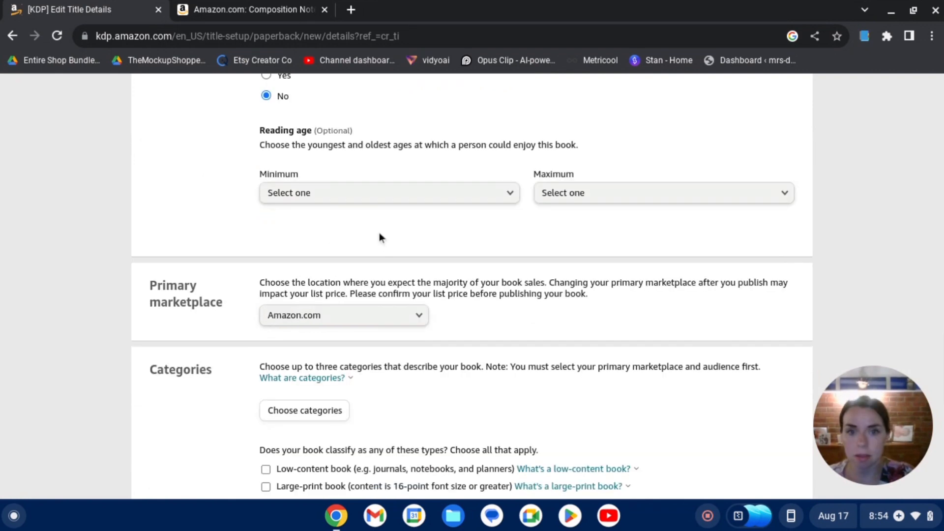
{"action": "left_click", "coordinate": [381, 196]}
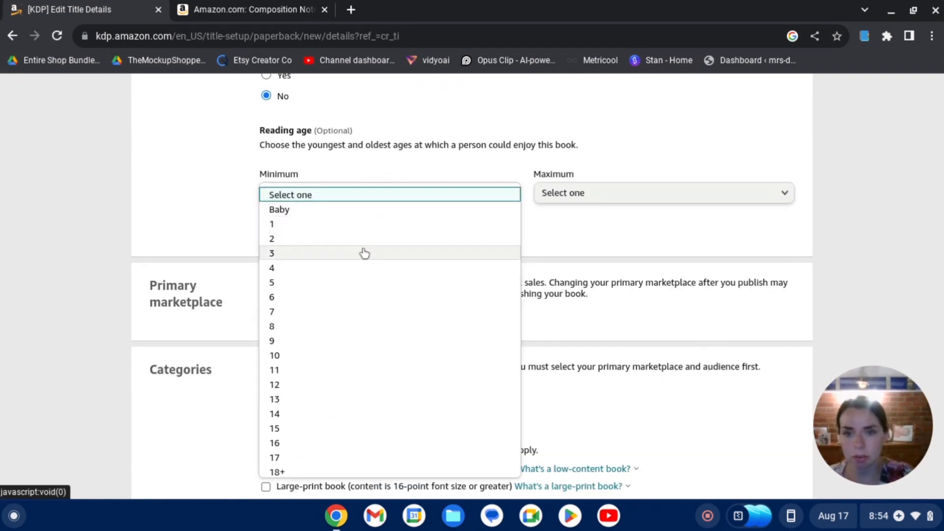
{"action": "left_click", "coordinate": [337, 284]}
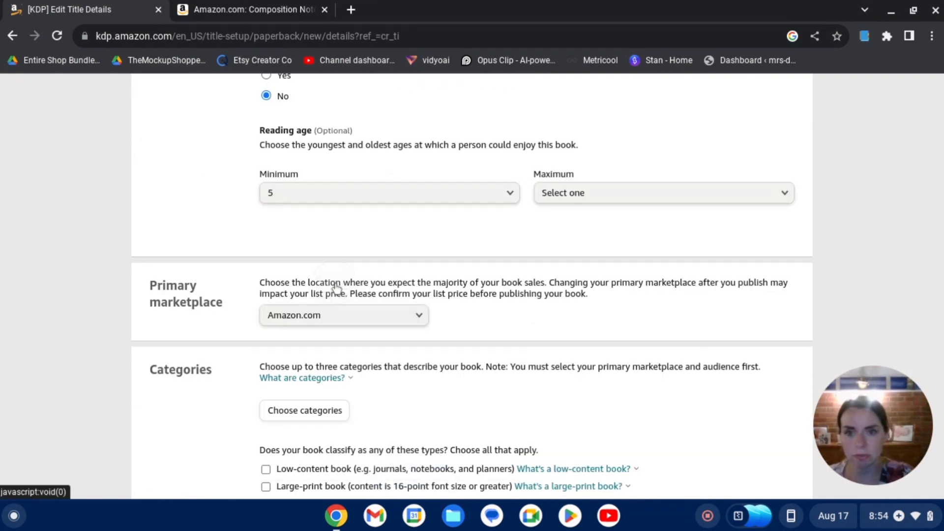
{"action": "left_click", "coordinate": [614, 194]}
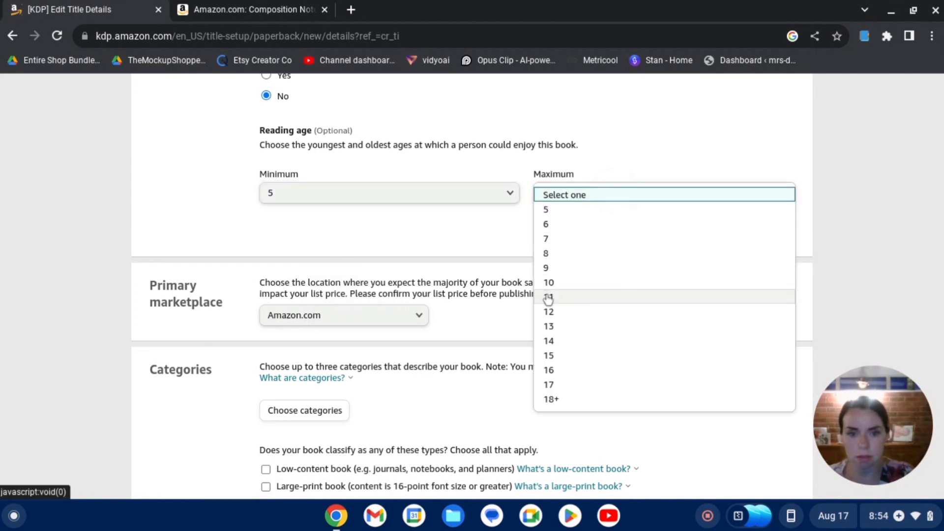
{"action": "left_click", "coordinate": [554, 398]}
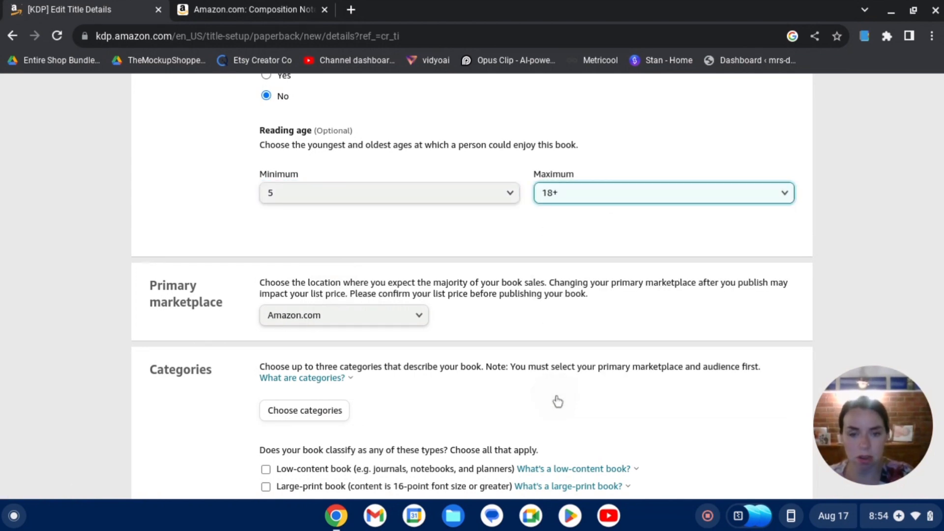
Set the primary marketplace to Amazon.co.uk
{"action": "scroll", "coordinate": [471, 337], "scroll_direction": "down", "scroll_amount": 3}
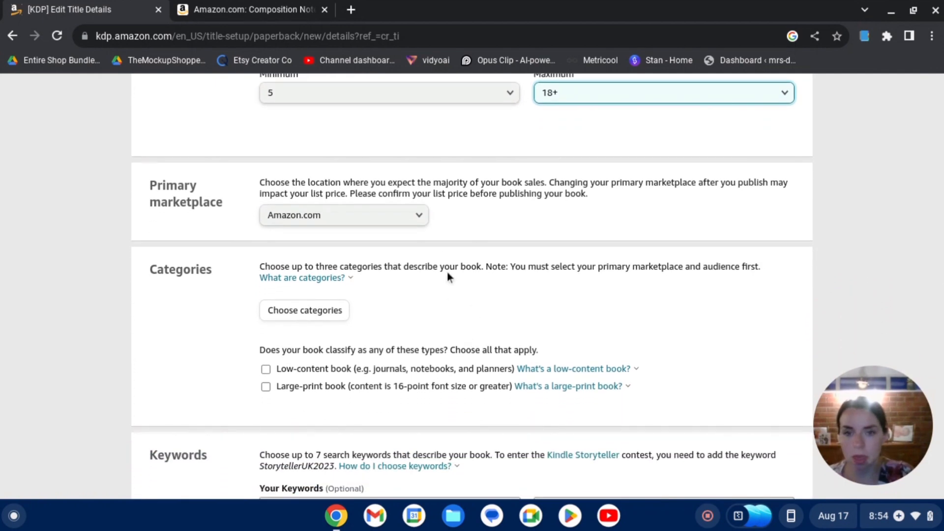
{"action": "left_click", "coordinate": [417, 215]}
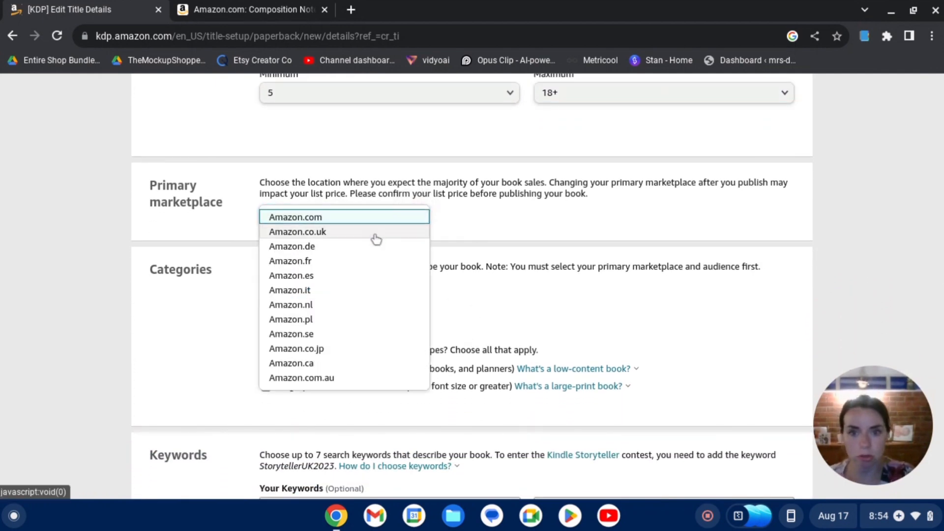
{"action": "left_click", "coordinate": [375, 234]}
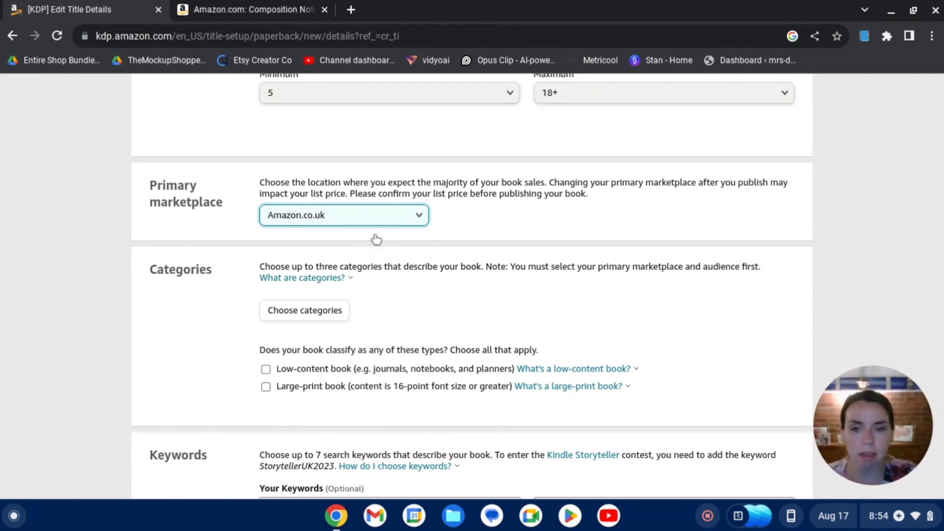
Open the book's category selection and bring up the choices for the main category
{"action": "left_click", "coordinate": [315, 277]}
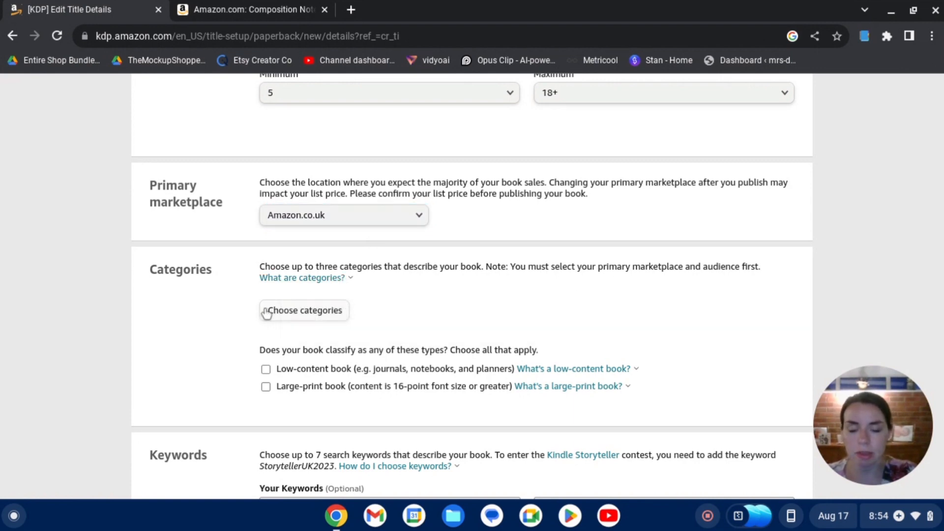
{"action": "left_click", "coordinate": [287, 312]}
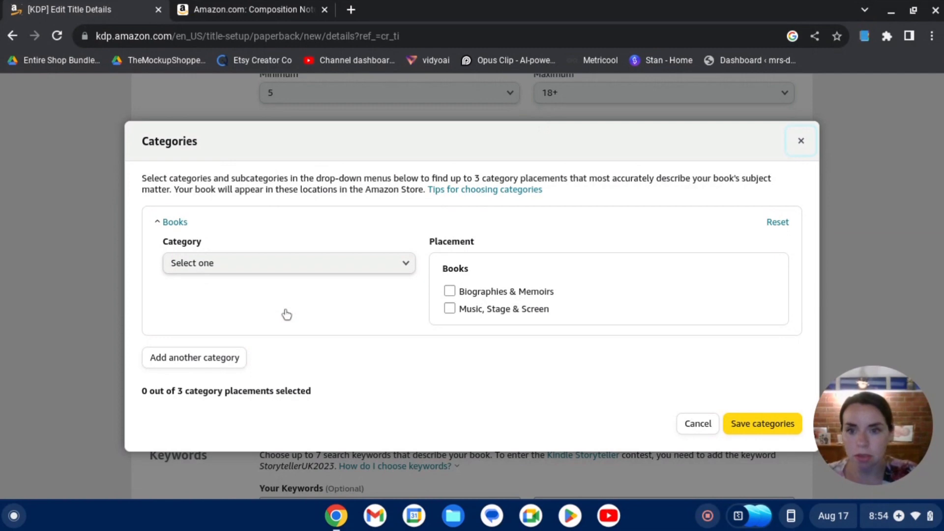
{"action": "left_click", "coordinate": [274, 265]}
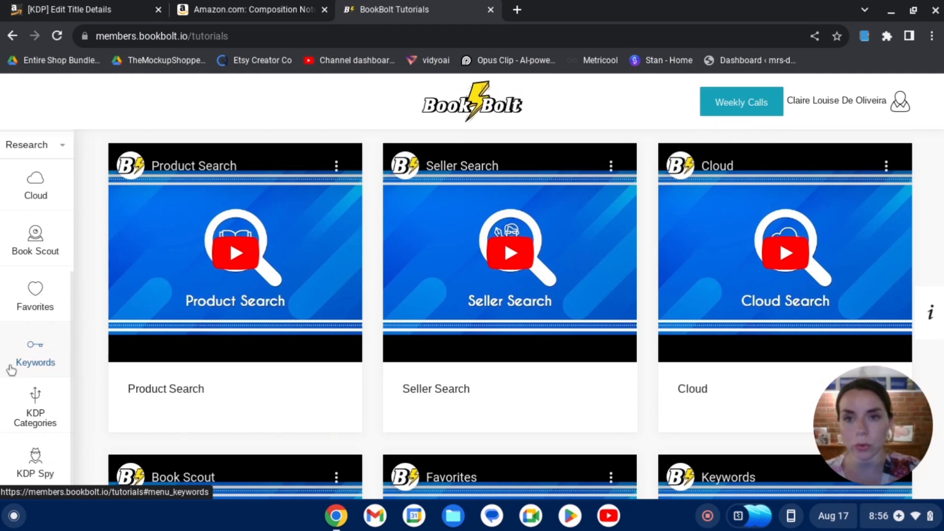
Open Book Bolt's KDP category finder and return to the KDP category selection
{"action": "left_click", "coordinate": [41, 411]}
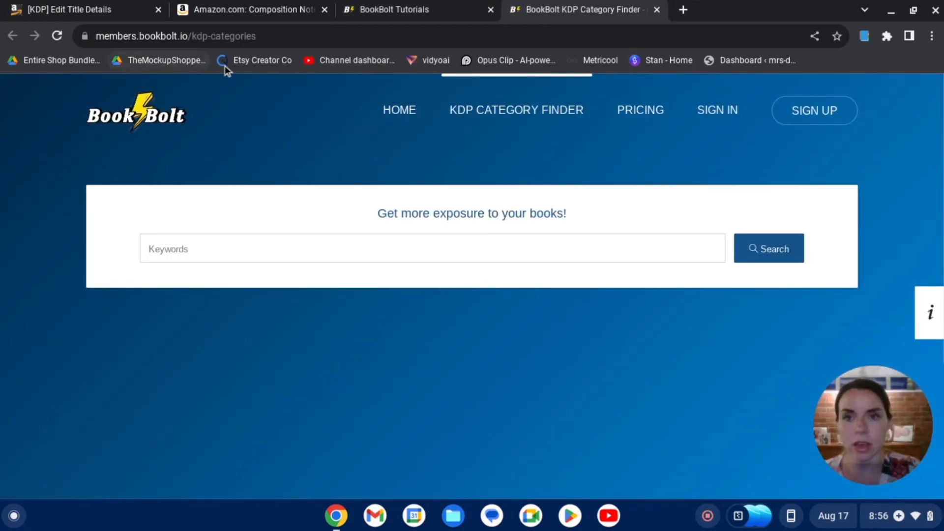
{"action": "left_click", "coordinate": [241, 11]}
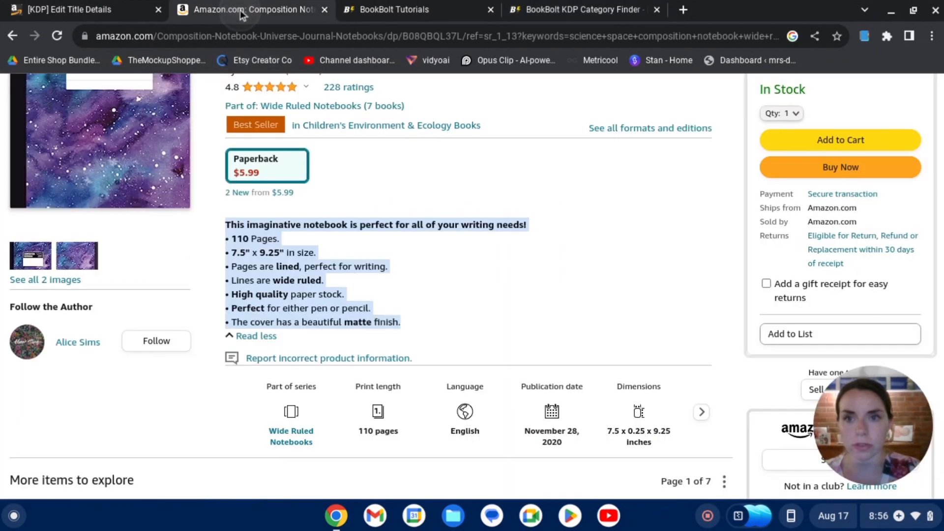
{"action": "left_click", "coordinate": [118, 11]}
Set the category to Science, Nature & Maths, with the subcategories Astronomy & Space Science and Solar System
{"action": "scroll", "coordinate": [264, 359], "scroll_direction": "down", "scroll_amount": 3}
{"action": "scroll", "coordinate": [267, 359], "scroll_direction": "down", "scroll_amount": 1}
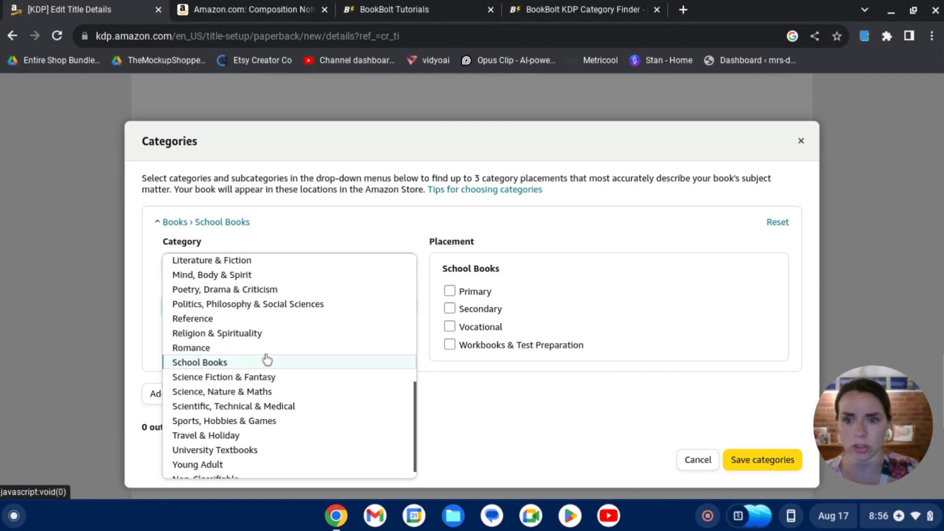
{"action": "scroll", "coordinate": [267, 358], "scroll_direction": "down", "scroll_amount": 1}
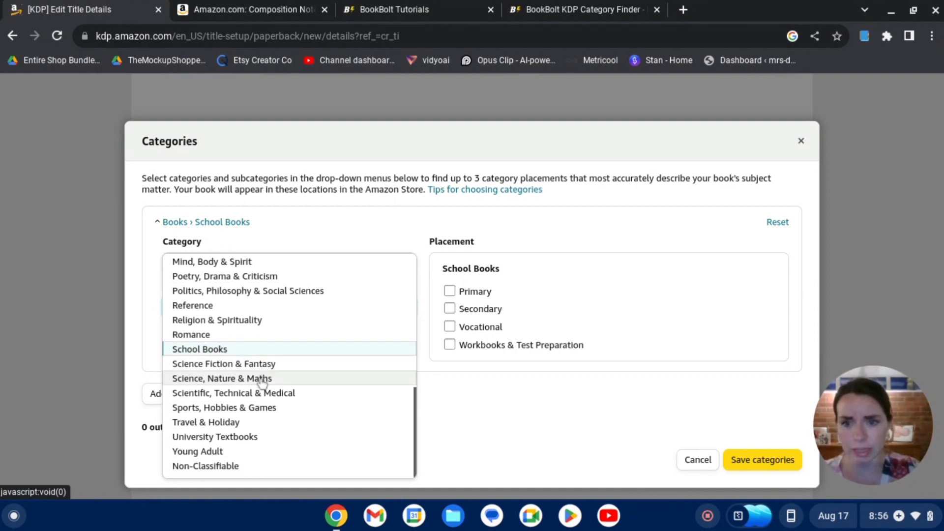
{"action": "left_click", "coordinate": [259, 378]}
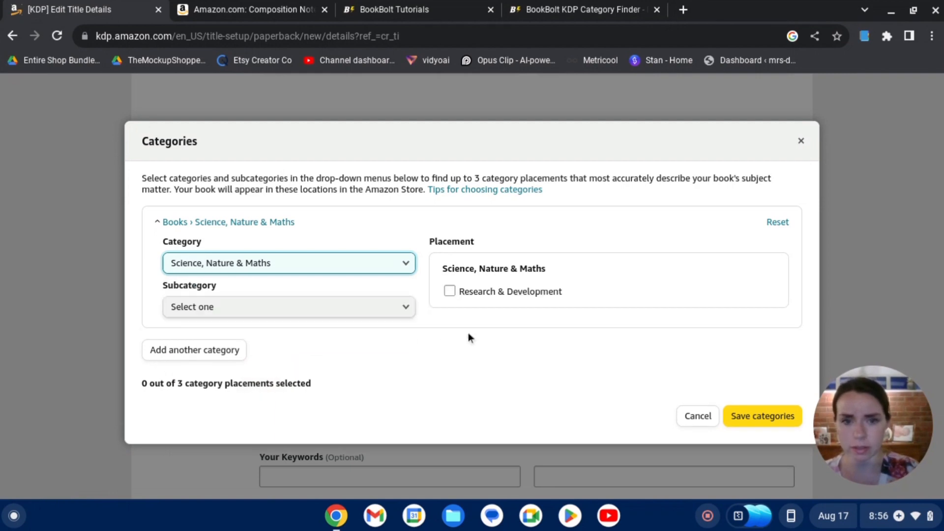
{"action": "left_click", "coordinate": [377, 310]}
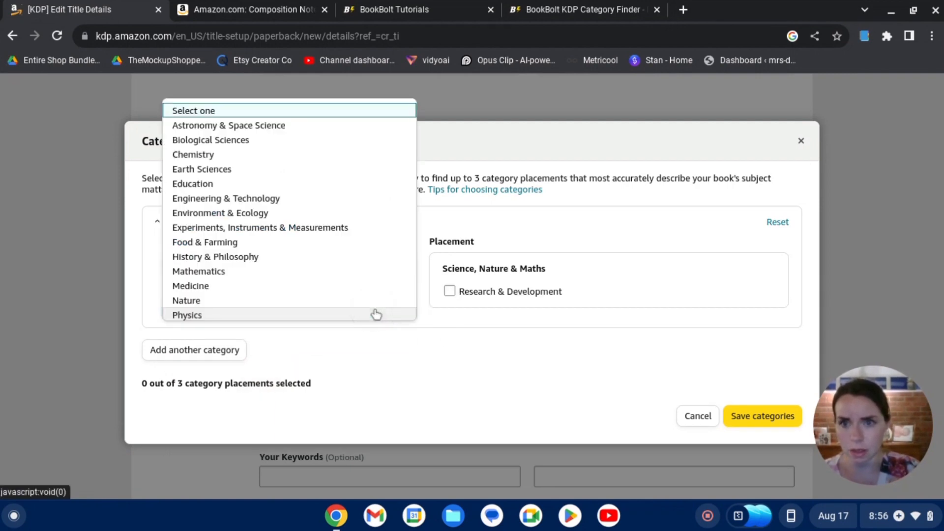
{"action": "left_click", "coordinate": [254, 130]}
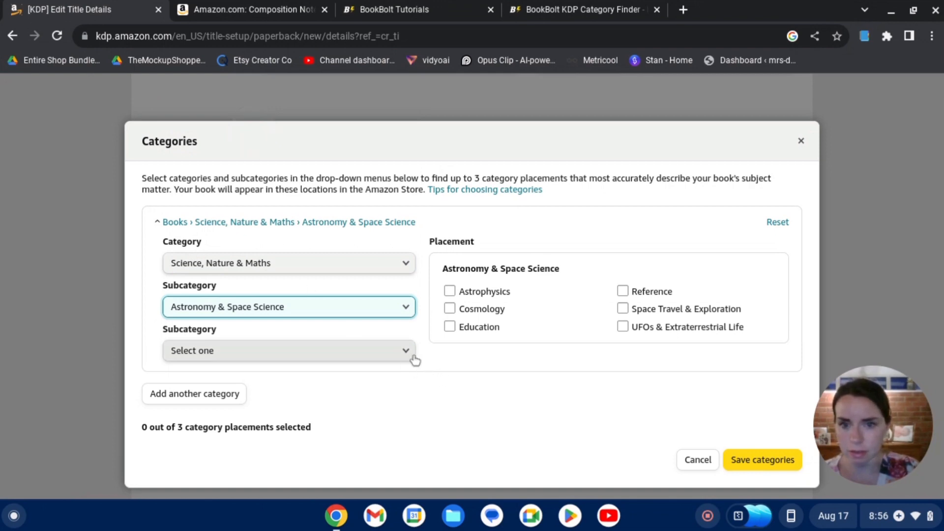
{"action": "left_click", "coordinate": [415, 359]}
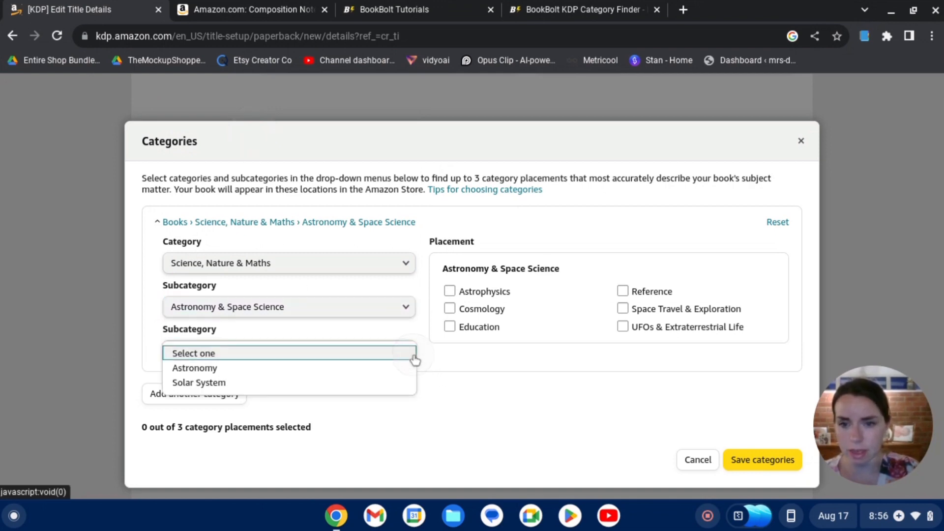
{"action": "left_click", "coordinate": [348, 392]}
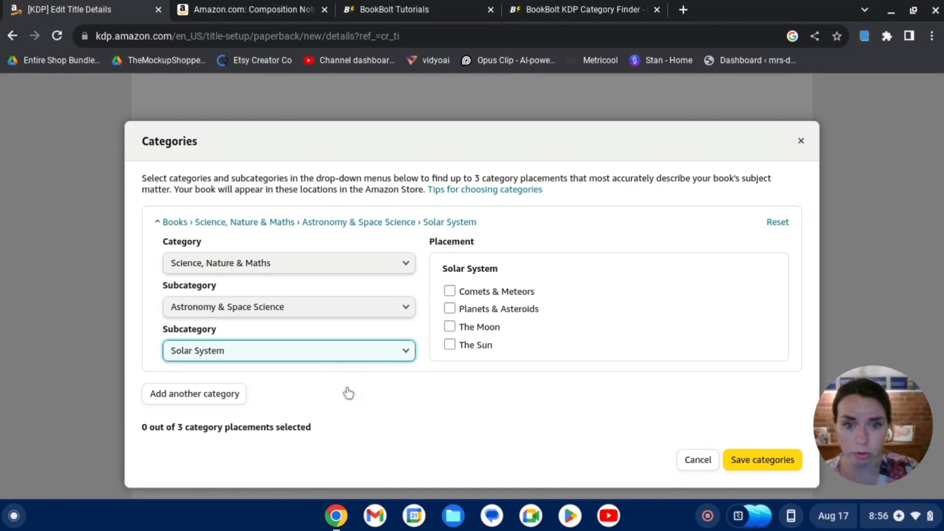
Select only the Planets & Asteroids placement under Solar System, with The Moon and The Sun cleared, and save the categories
{"action": "left_click", "coordinate": [449, 344]}
{"action": "left_click", "coordinate": [449, 327]}
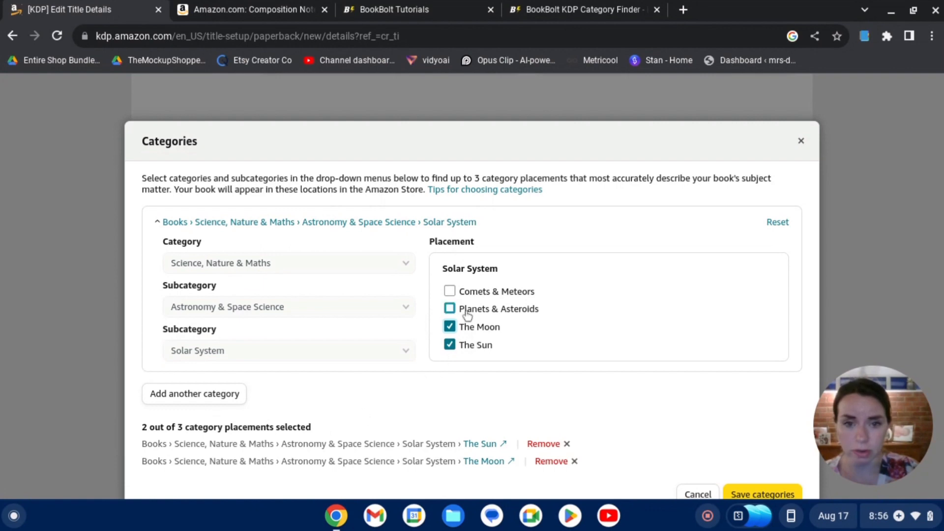
{"action": "left_click", "coordinate": [449, 308]}
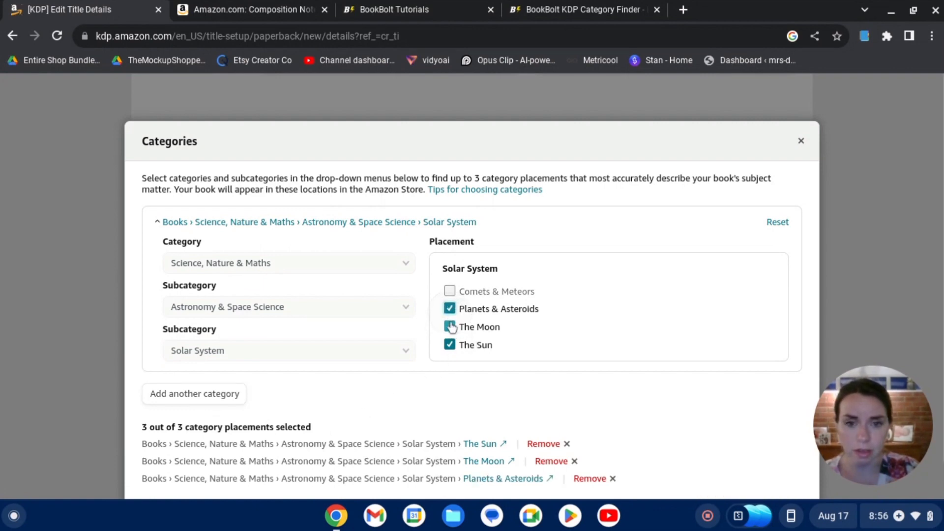
{"action": "left_click", "coordinate": [449, 326]}
{"action": "left_click", "coordinate": [450, 344]}
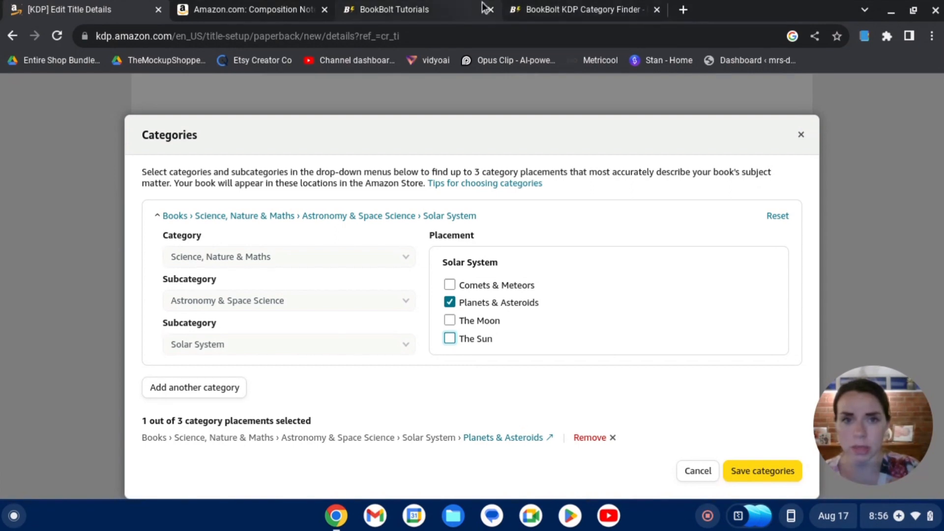
{"action": "left_click", "coordinate": [555, 13]}
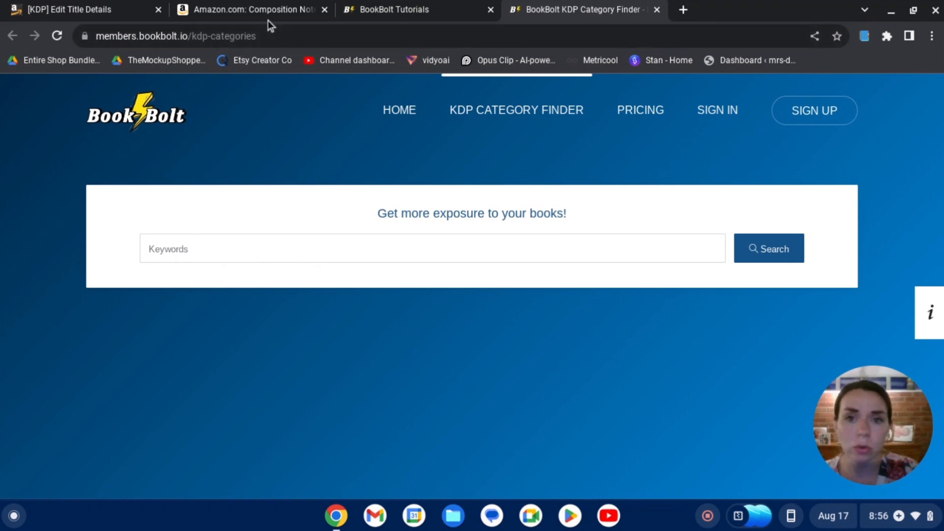
{"action": "left_click", "coordinate": [81, 10]}
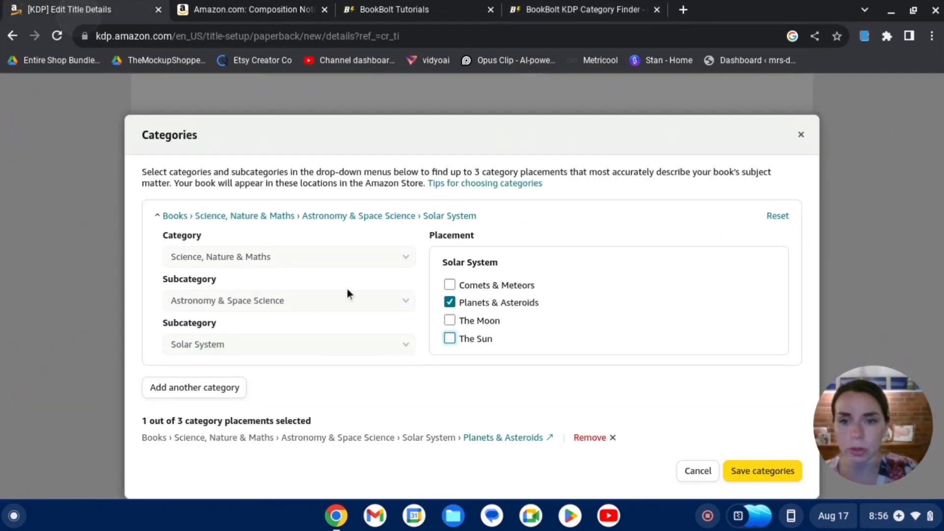
{"action": "left_click", "coordinate": [752, 471]}
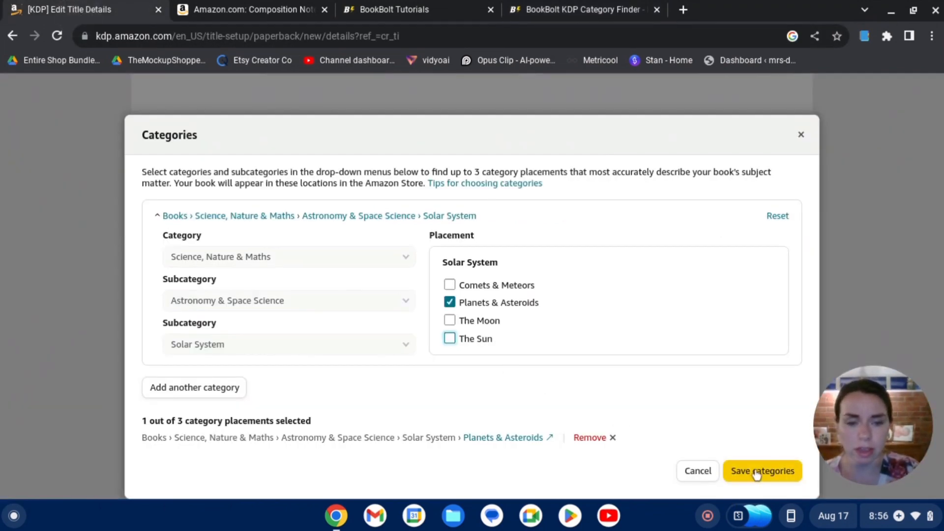
Copy the phrase "Space Themed Science Notepad, Astronauts and Planets" from the book's subtitle
{"action": "scroll", "coordinate": [615, 354], "scroll_direction": "up", "scroll_amount": 3}
{"action": "scroll", "coordinate": [620, 338], "scroll_direction": "up", "scroll_amount": 15}
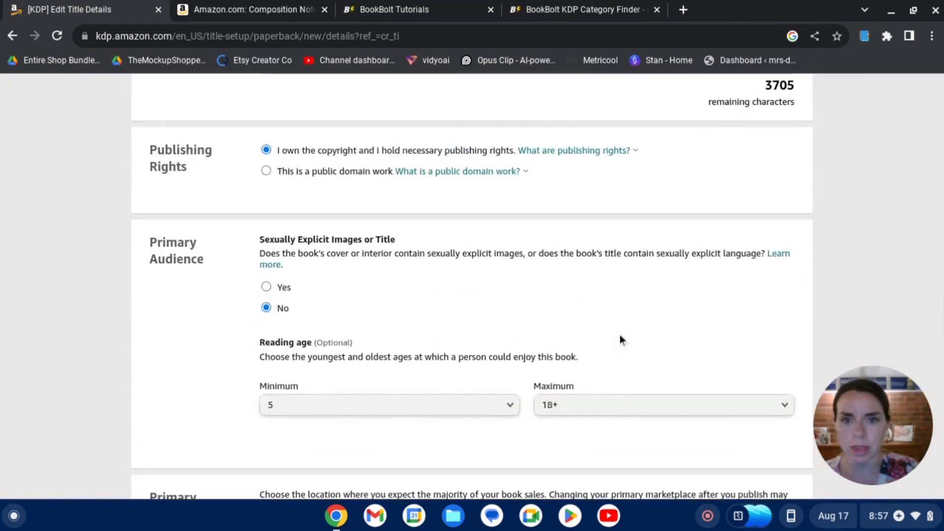
{"action": "scroll", "coordinate": [620, 338], "scroll_direction": "down", "scroll_amount": 2}
{"action": "scroll", "coordinate": [619, 334], "scroll_direction": "up", "scroll_amount": 15}
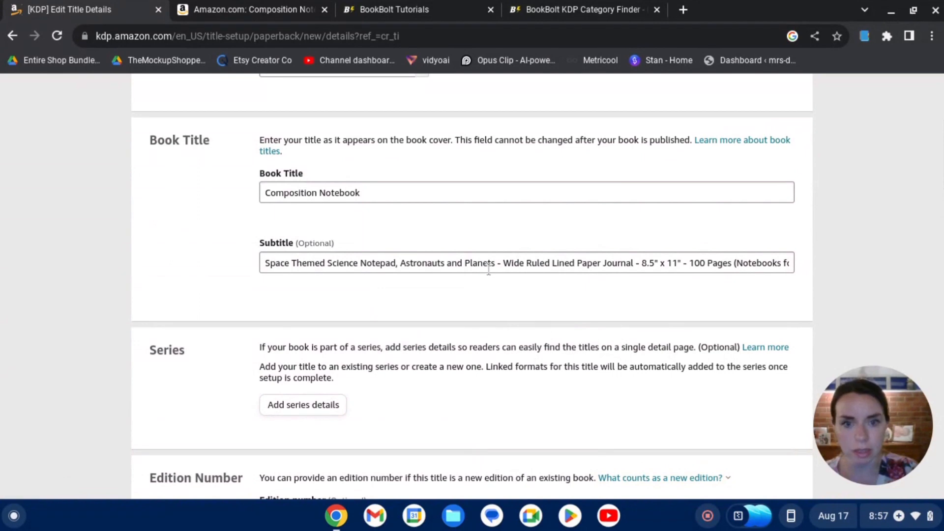
{"action": "left_click_drag", "start_coordinate": [494, 266], "coordinate": [340, 255]}
{"action": "key", "text": "ctrl+c"}
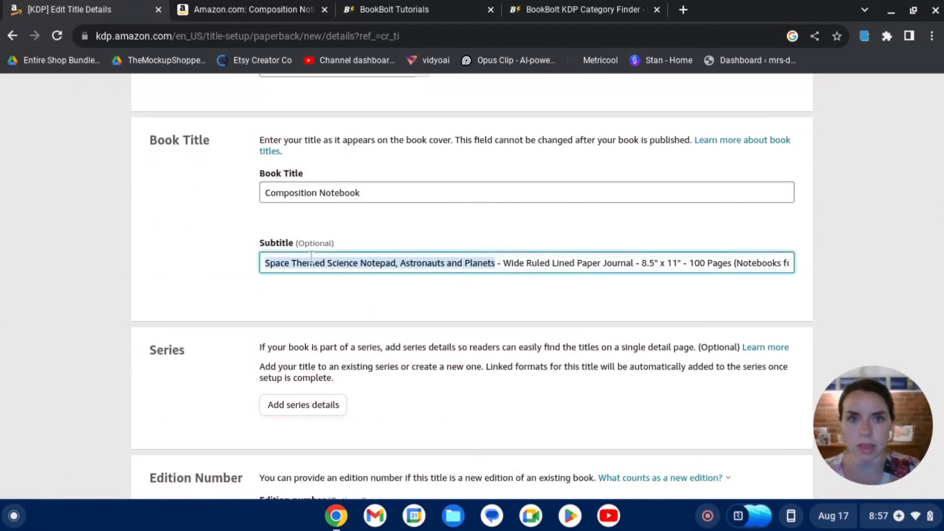
Search Book Bolt's KDP category finder for "Space Themed Science Notepad, Astronauts and Planets" and review the suggested categories
{"action": "left_click", "coordinate": [544, 11]}
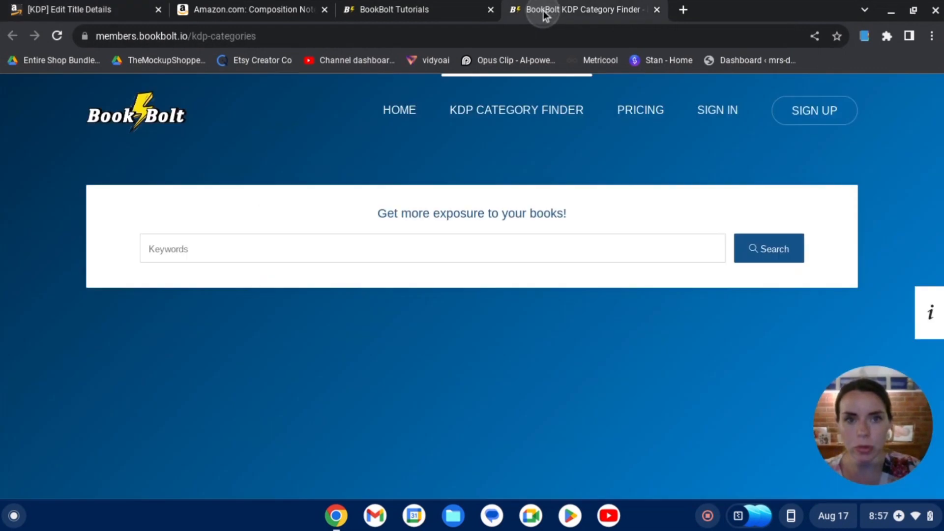
{"action": "left_click", "coordinate": [332, 240]}
{"action": "key", "text": "ctrl+v"}
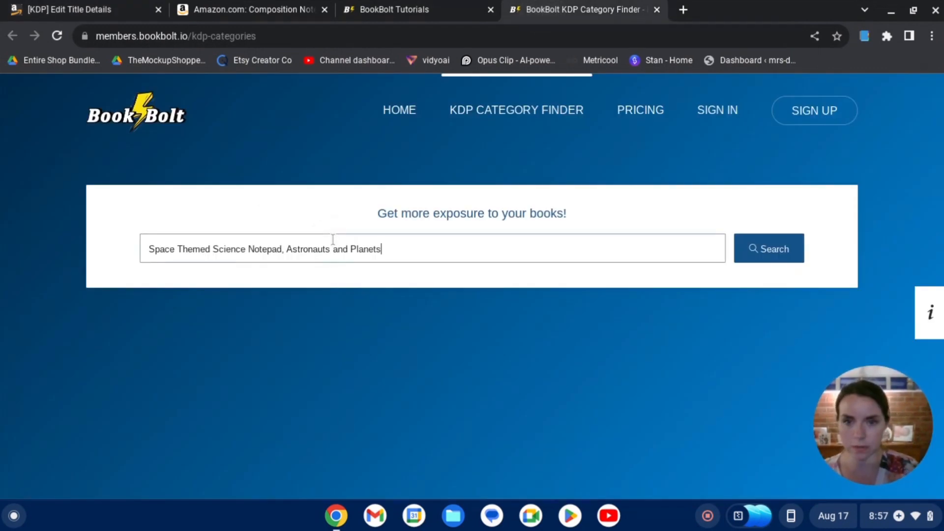
{"action": "left_click", "coordinate": [779, 249]}
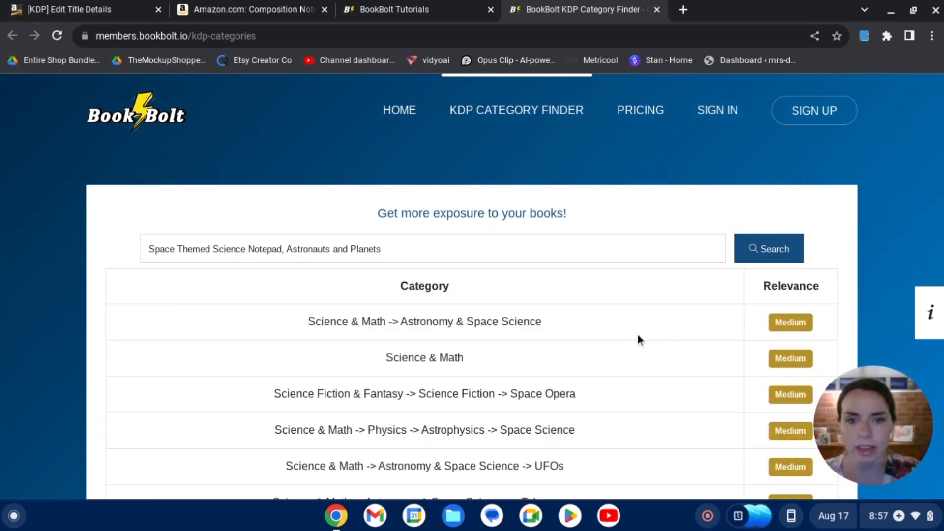
{"action": "scroll", "coordinate": [585, 360], "scroll_direction": "down", "scroll_amount": 2}
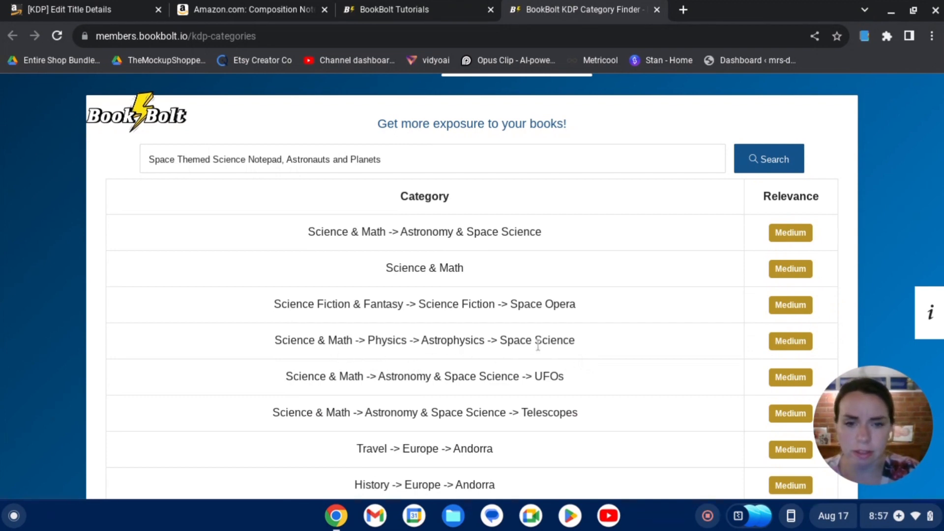
{"action": "scroll", "coordinate": [538, 345], "scroll_direction": "down", "scroll_amount": 5}
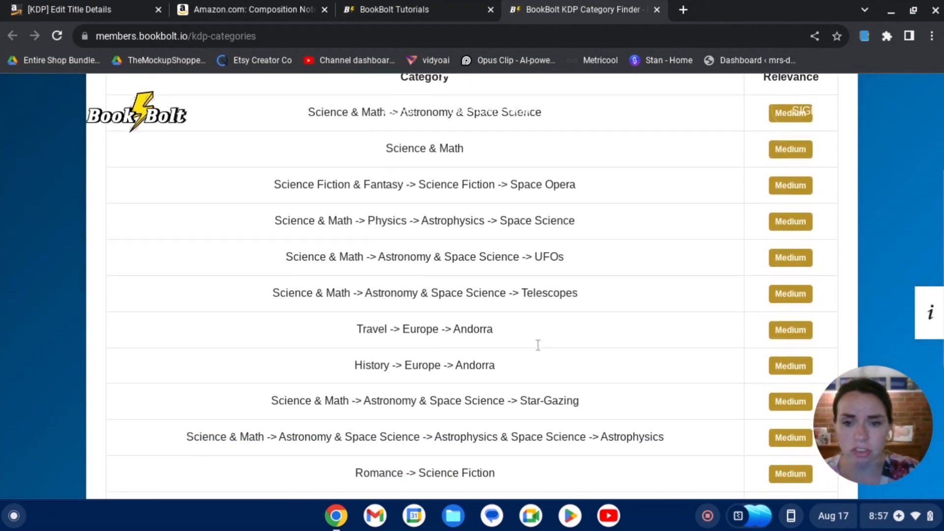
{"action": "scroll", "coordinate": [538, 346], "scroll_direction": "up", "scroll_amount": 1}
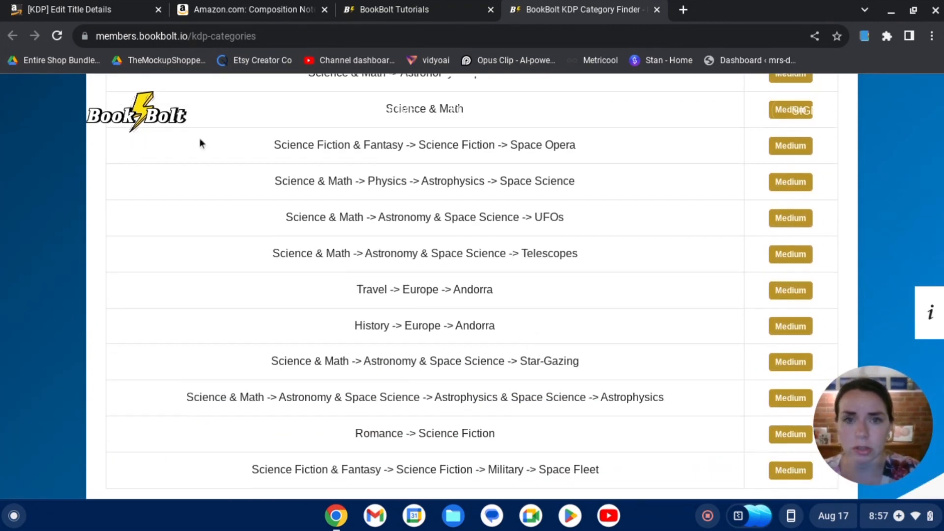
Return to the KDP title details, reopen the book's category selection and add a second category entry
{"action": "left_click", "coordinate": [98, 9]}
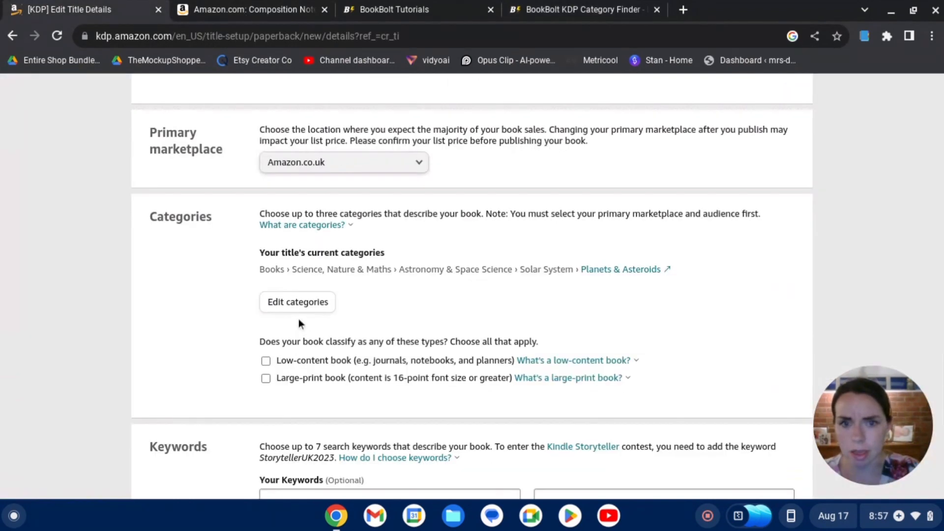
{"action": "left_click", "coordinate": [306, 311]}
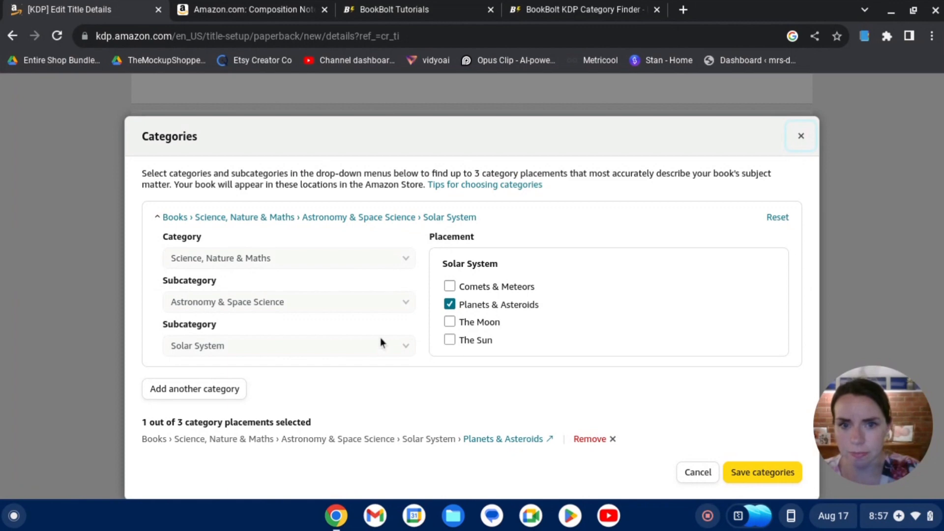
{"action": "left_click", "coordinate": [382, 219]}
{"action": "left_click", "coordinate": [193, 251]}
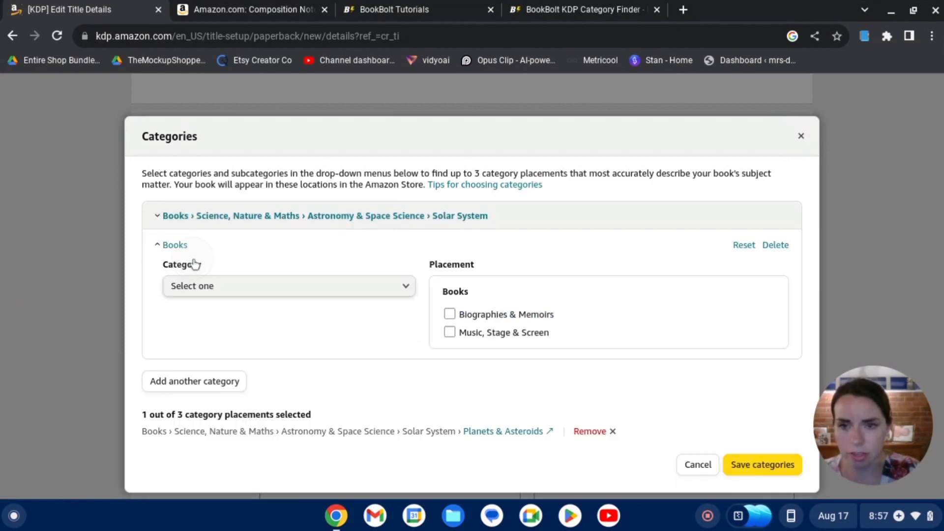
Set the second category to Science, Nature & Maths, Astronomy & Space Science, Astronomy, and select the Telescopes & Equipment placement
{"action": "left_click", "coordinate": [206, 287]}
{"action": "scroll", "coordinate": [231, 359], "scroll_direction": "down", "scroll_amount": 1}
{"action": "scroll", "coordinate": [239, 369], "scroll_direction": "down", "scroll_amount": 6}
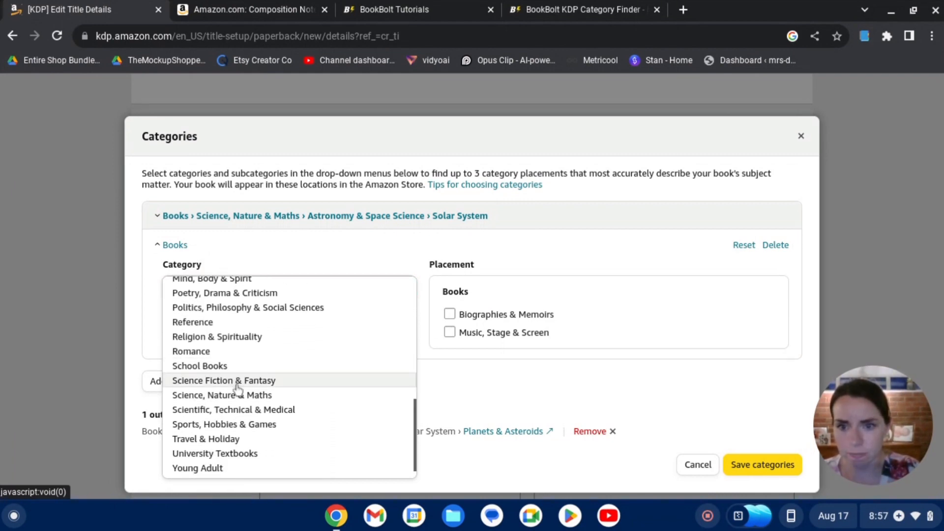
{"action": "left_click", "coordinate": [256, 395]}
{"action": "left_click", "coordinate": [310, 333]}
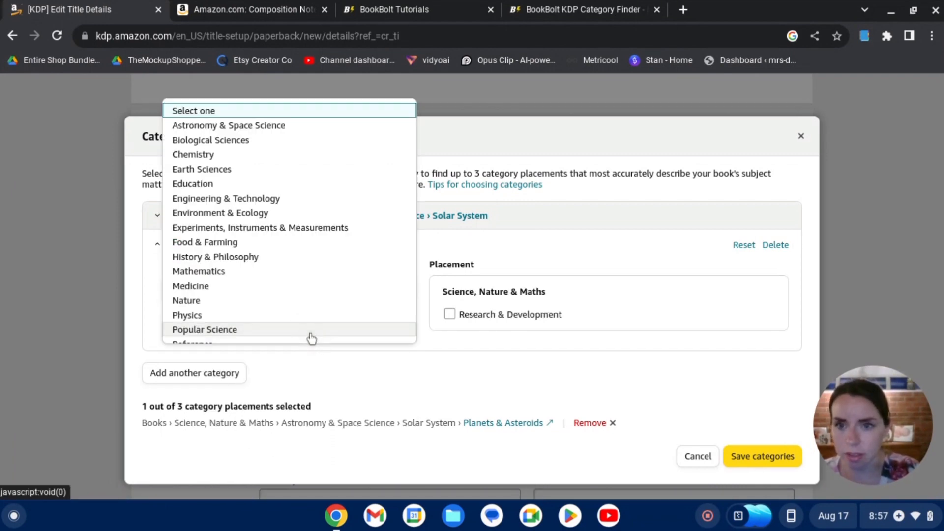
{"action": "scroll", "coordinate": [290, 221], "scroll_direction": "down", "scroll_amount": 2}
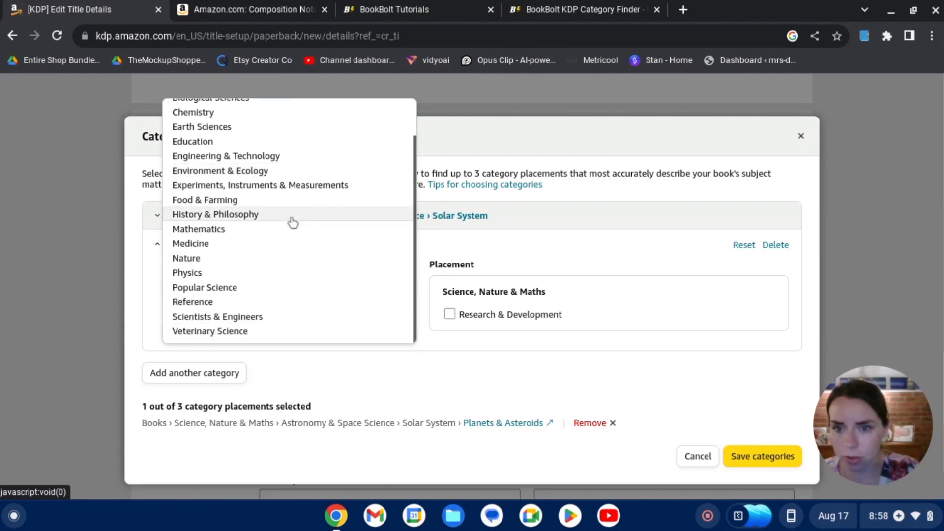
{"action": "scroll", "coordinate": [291, 221], "scroll_direction": "up", "scroll_amount": 2}
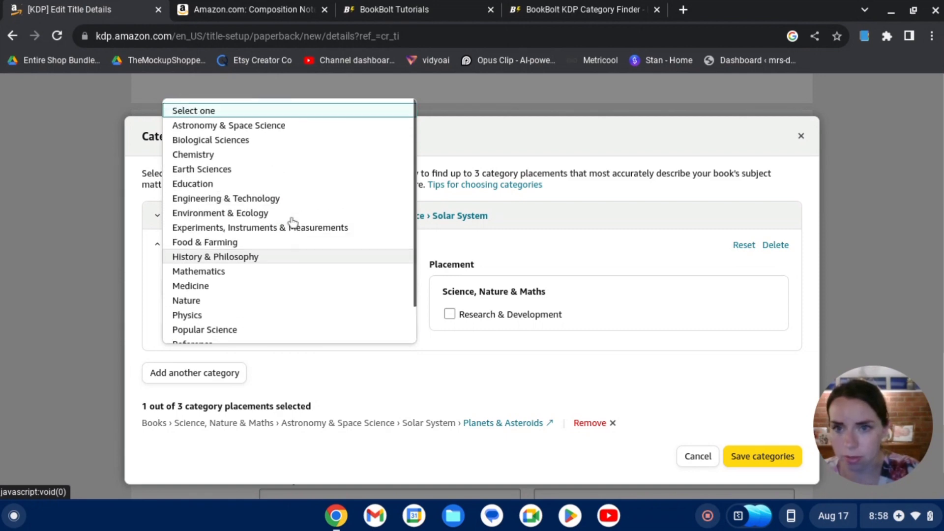
{"action": "left_click", "coordinate": [258, 127]}
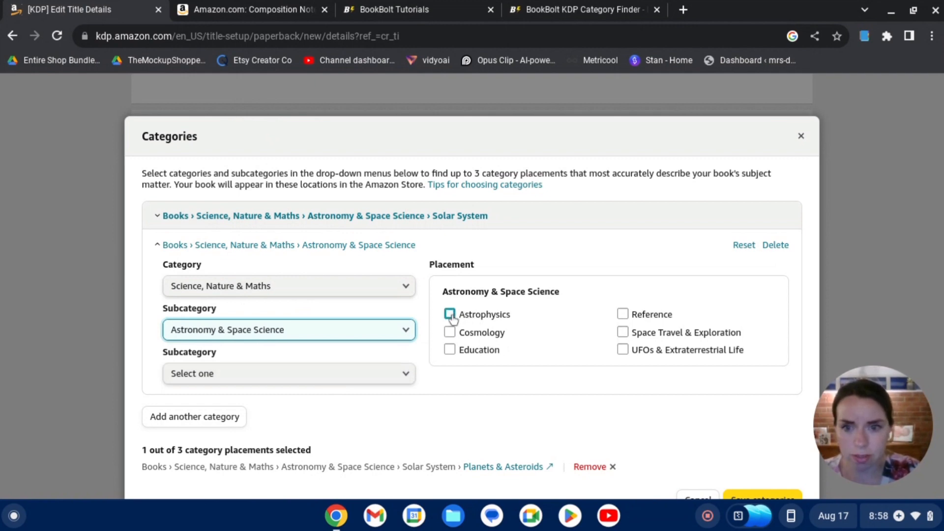
{"action": "left_click", "coordinate": [393, 373]}
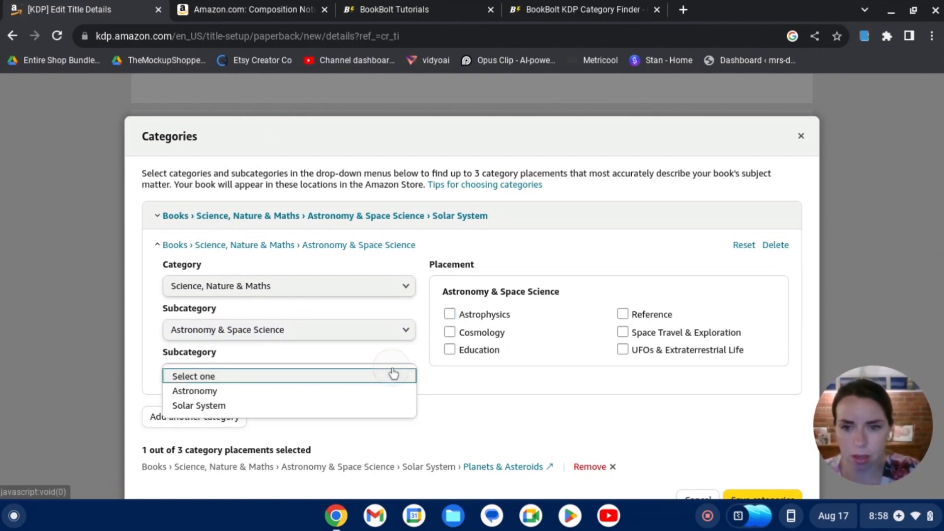
{"action": "left_click", "coordinate": [359, 393]}
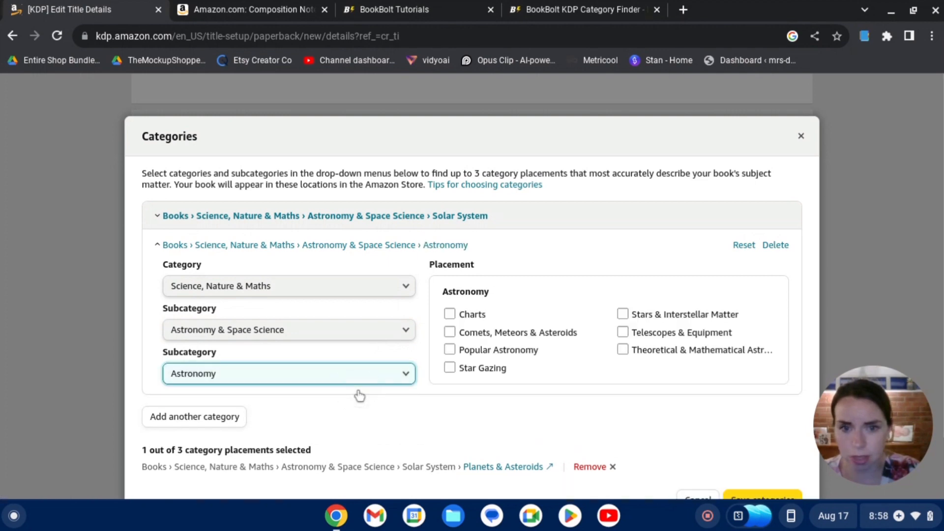
{"action": "left_click", "coordinate": [623, 332]}
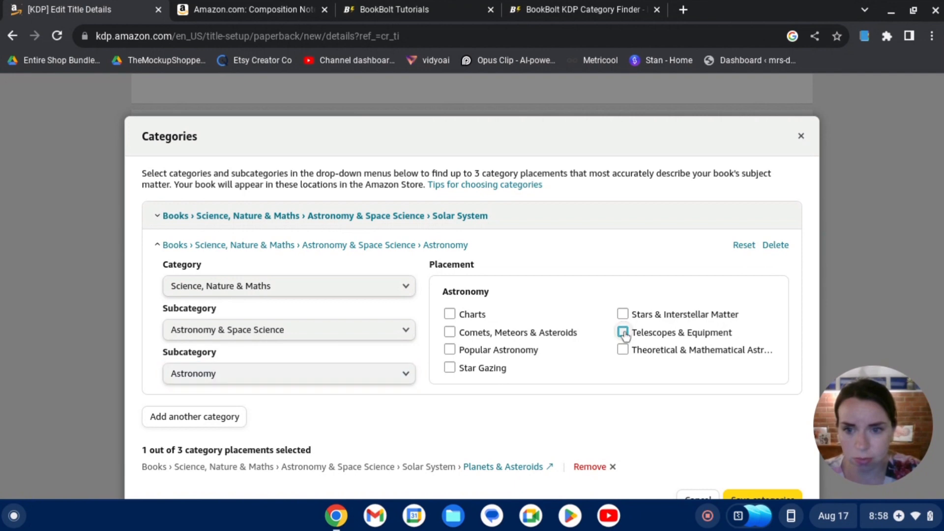
Add a third category entry set to Science, Nature & Maths, Popular Science, Scientists & Engineers
{"action": "left_click", "coordinate": [208, 418]}
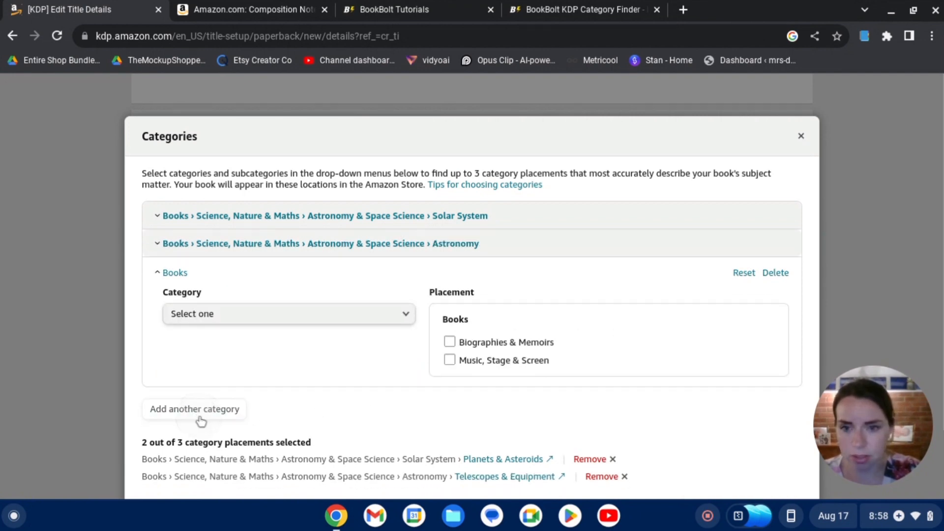
{"action": "left_click", "coordinate": [268, 320]}
{"action": "scroll", "coordinate": [268, 320], "scroll_direction": "down", "scroll_amount": 5}
{"action": "scroll", "coordinate": [268, 319], "scroll_direction": "down", "scroll_amount": 2}
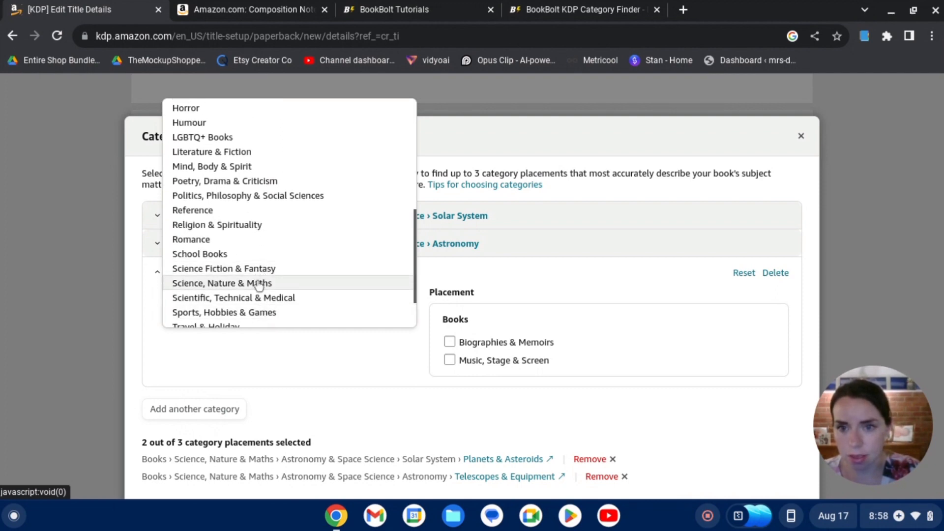
{"action": "left_click", "coordinate": [259, 283]}
{"action": "left_click", "coordinate": [278, 357]}
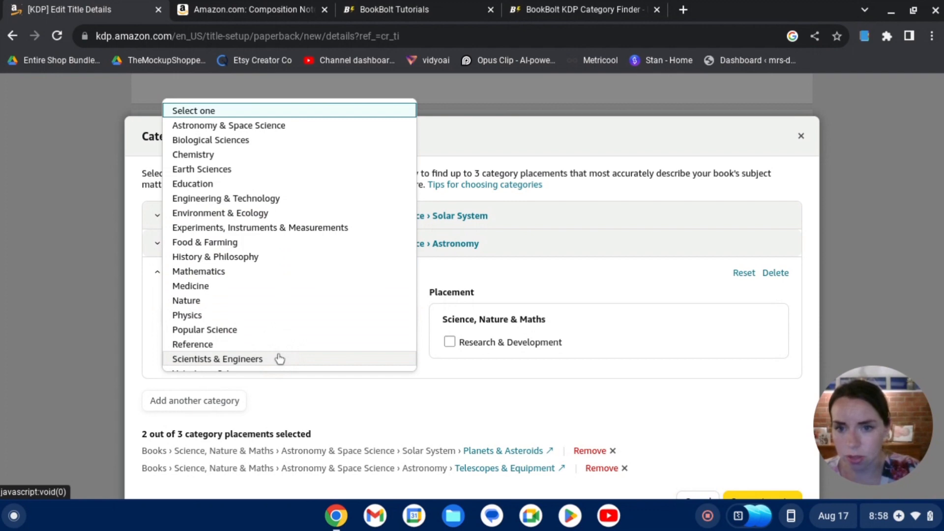
{"action": "left_click", "coordinate": [241, 330]}
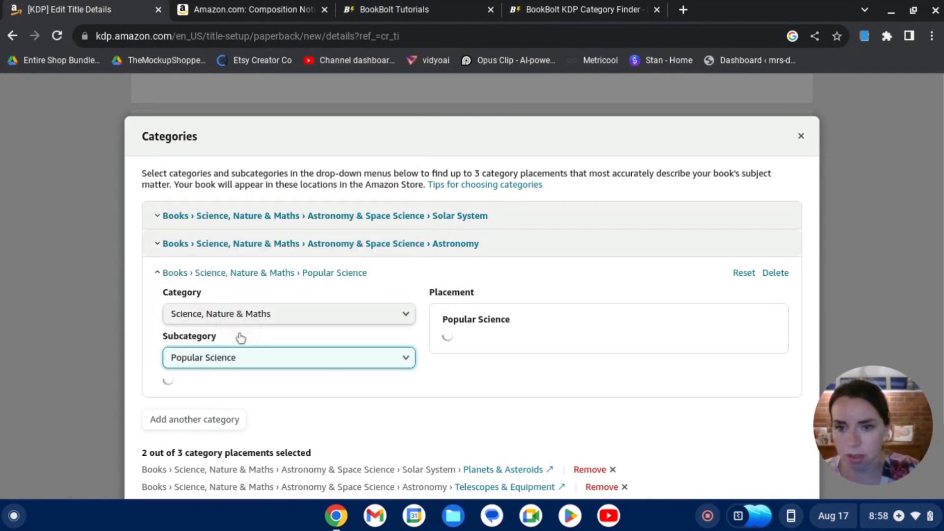
{"action": "left_click", "coordinate": [401, 402]}
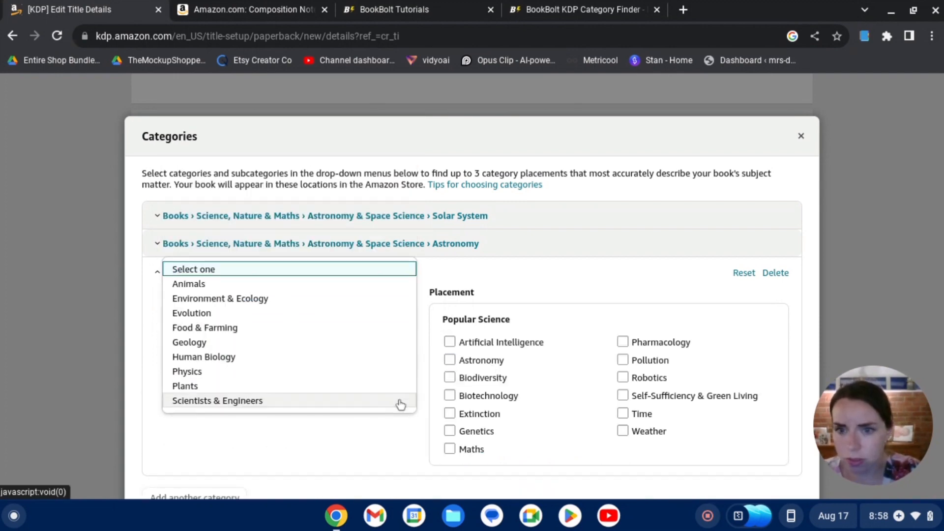
{"action": "left_click", "coordinate": [400, 401]}
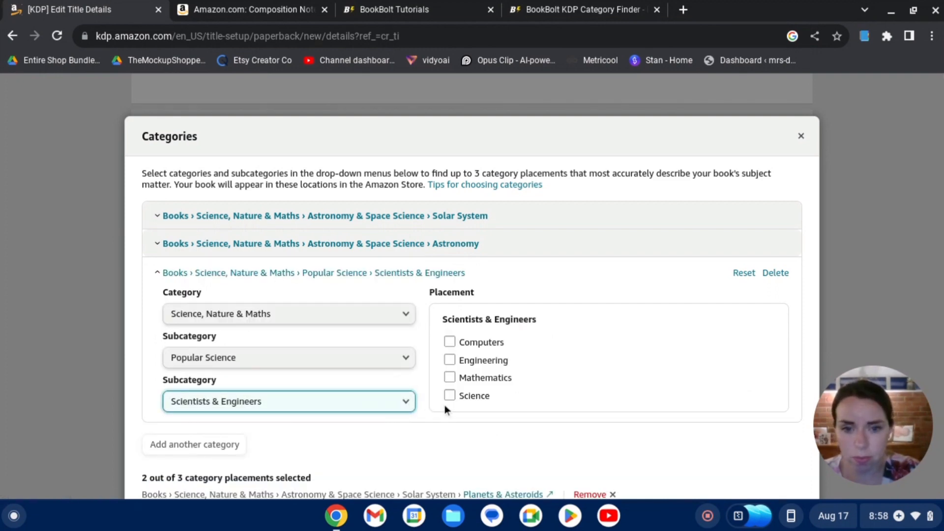
Choose the Science placement for the third category and save the book's categories
{"action": "left_click", "coordinate": [449, 396]}
{"action": "scroll", "coordinate": [450, 396], "scroll_direction": "down", "scroll_amount": 3}
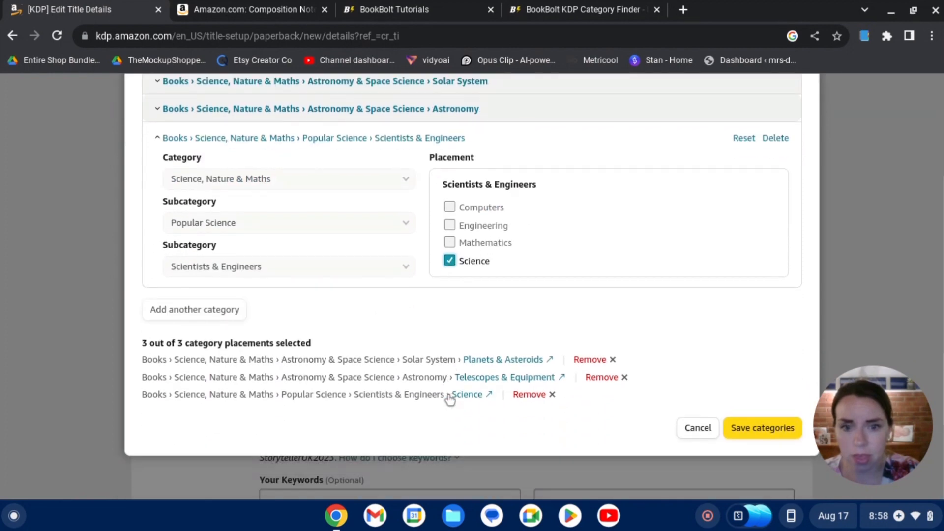
{"action": "left_click", "coordinate": [761, 428]}
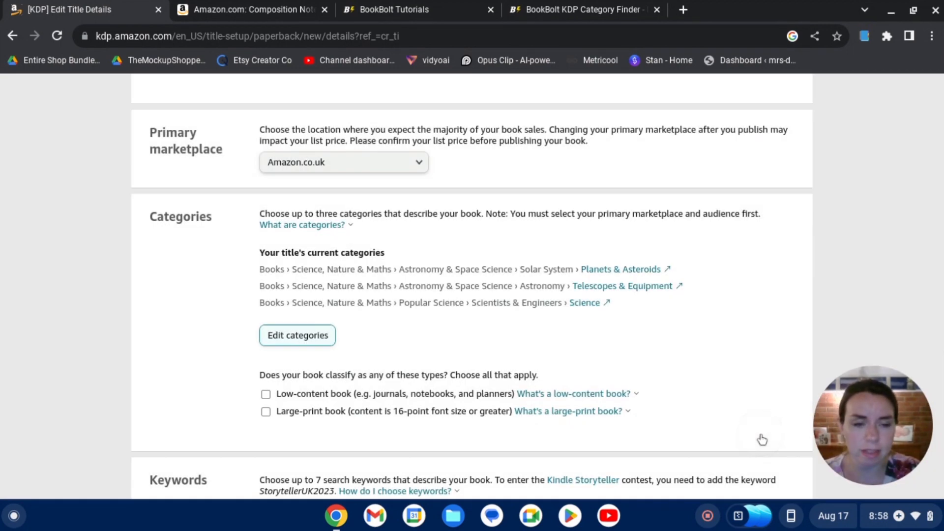
Switch to the competing purple composition notebook on Amazon and select its ASIN, B08QBQL37L, in the product details
{"action": "scroll", "coordinate": [761, 439], "scroll_direction": "down", "scroll_amount": 5}
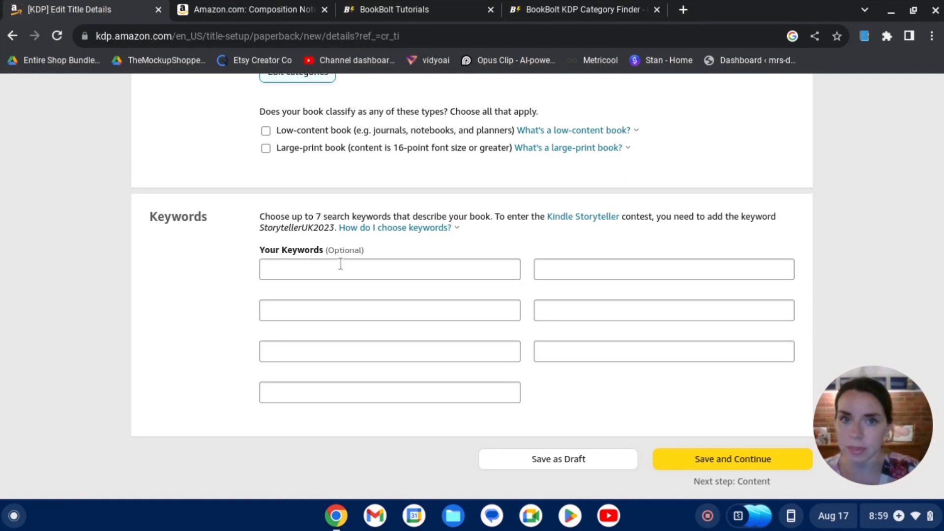
{"action": "left_click", "coordinate": [571, 13]}
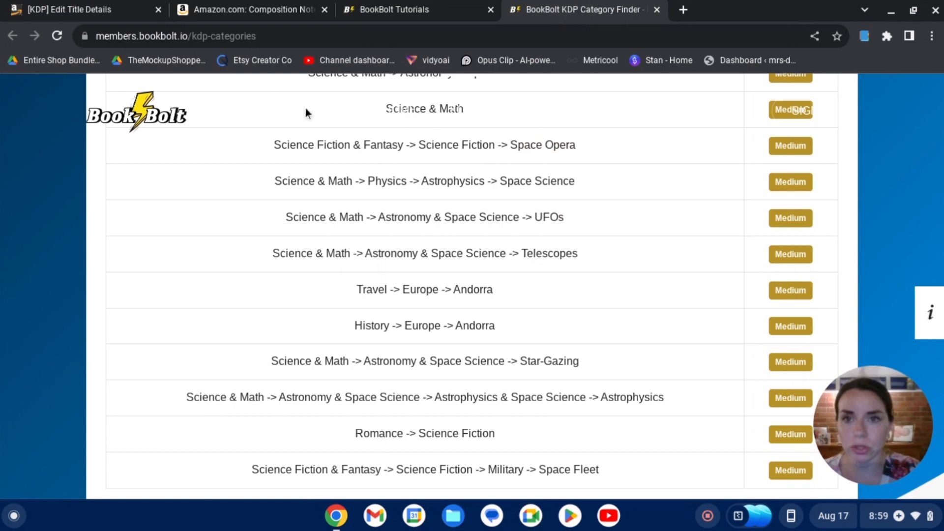
{"action": "left_click", "coordinate": [247, 13]}
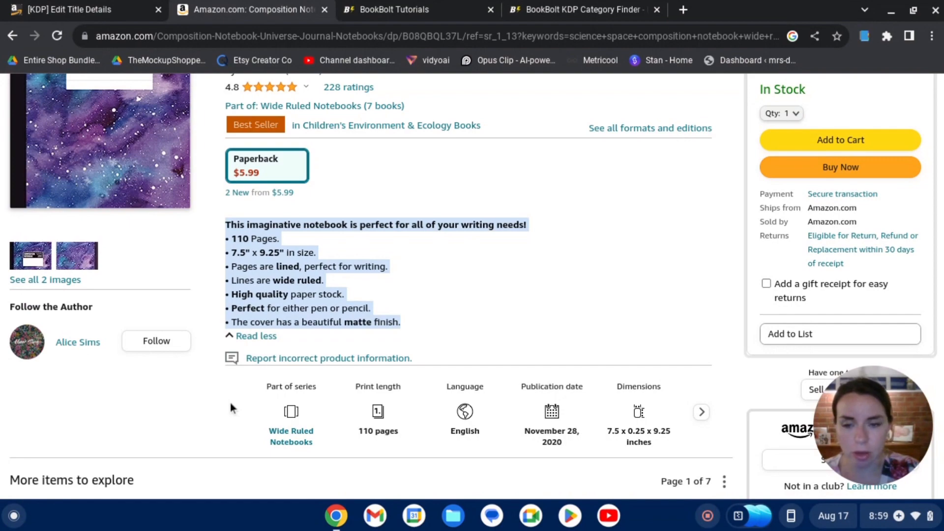
{"action": "scroll", "coordinate": [230, 402], "scroll_direction": "down", "scroll_amount": 15}
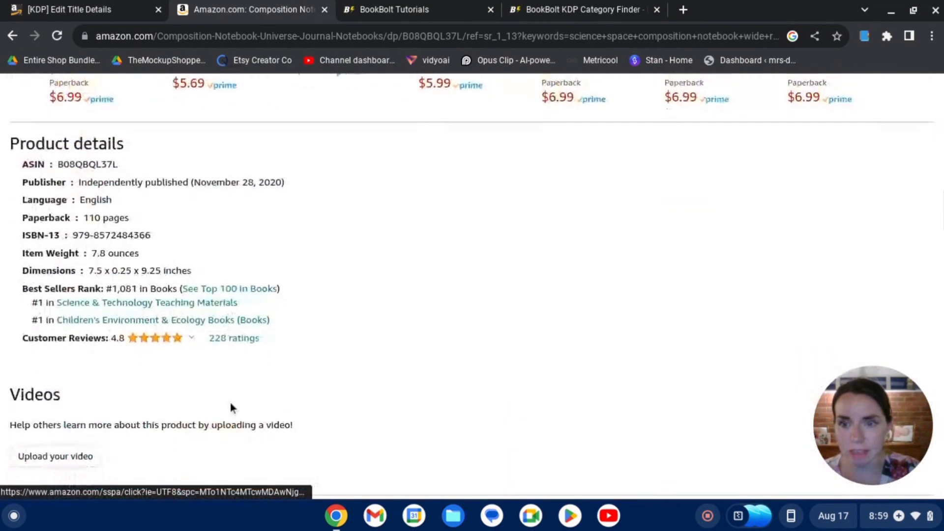
{"action": "double_click", "coordinate": [118, 159]}
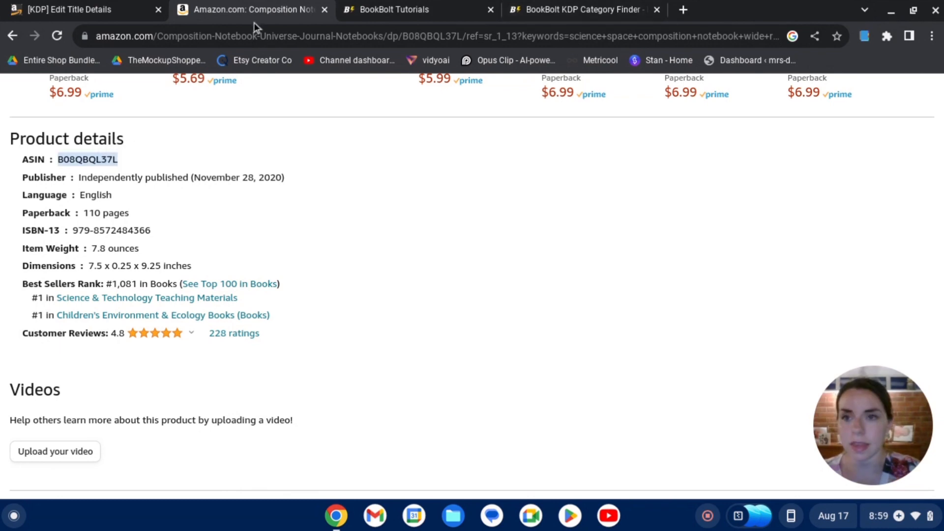
Switch to Book Bolt and open the Book Scout research tool
{"action": "left_click", "coordinate": [570, 10]}
{"action": "left_click", "coordinate": [33, 339]}
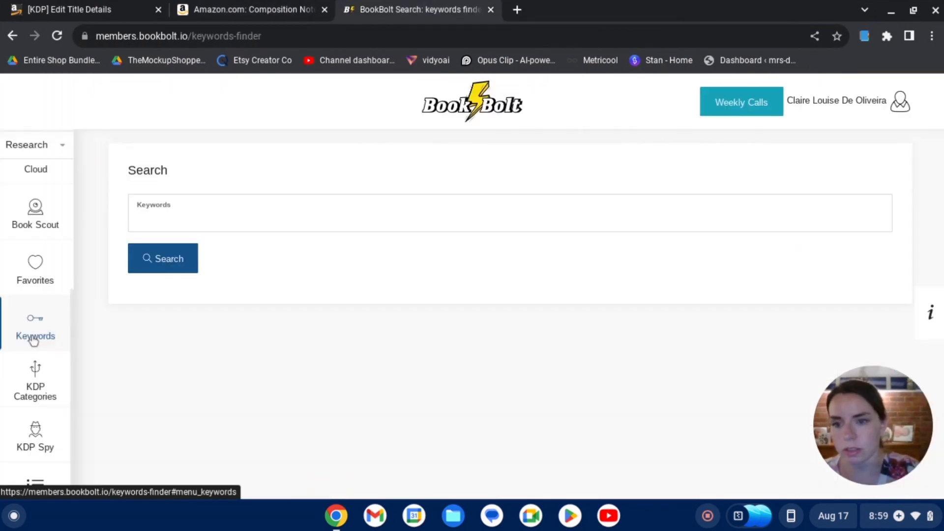
{"action": "scroll", "coordinate": [32, 339], "scroll_direction": "up", "scroll_amount": 2}
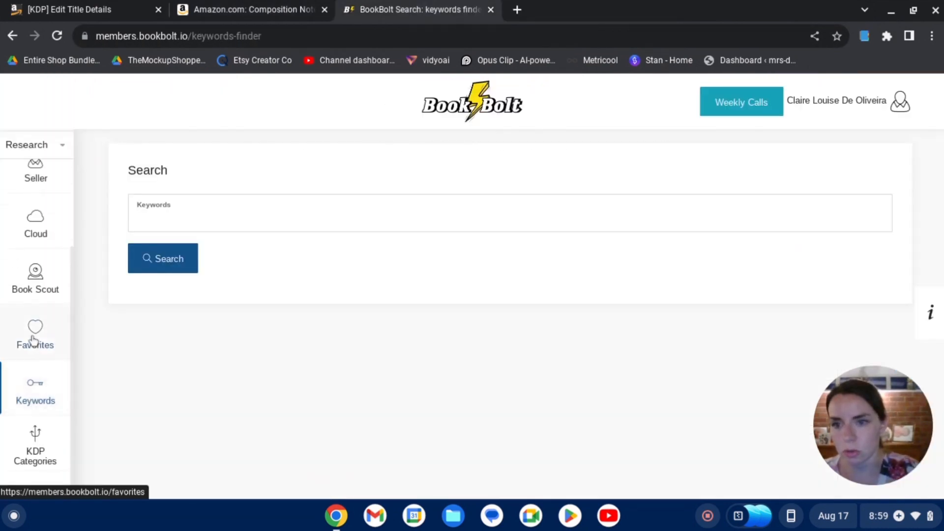
{"action": "left_click", "coordinate": [34, 281]}
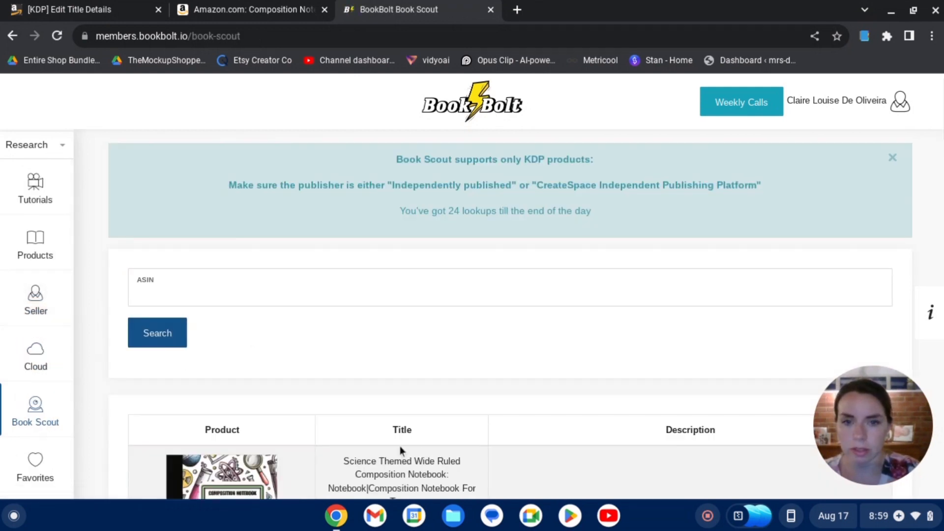
Examine Book Scout's keyword table for the science themed notebook, comparing rank, total items count and search volume
{"action": "scroll", "coordinate": [421, 450], "scroll_direction": "down", "scroll_amount": 6}
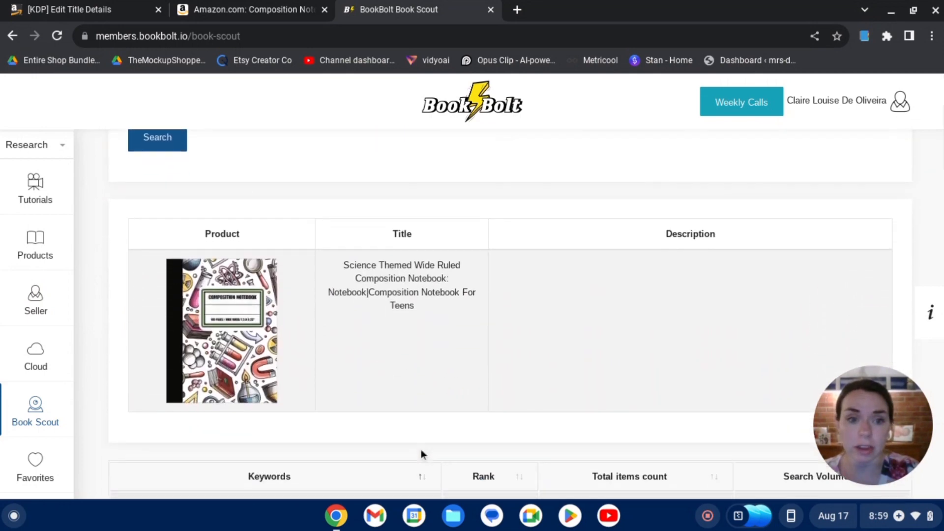
{"action": "scroll", "coordinate": [421, 449], "scroll_direction": "down", "scroll_amount": 3}
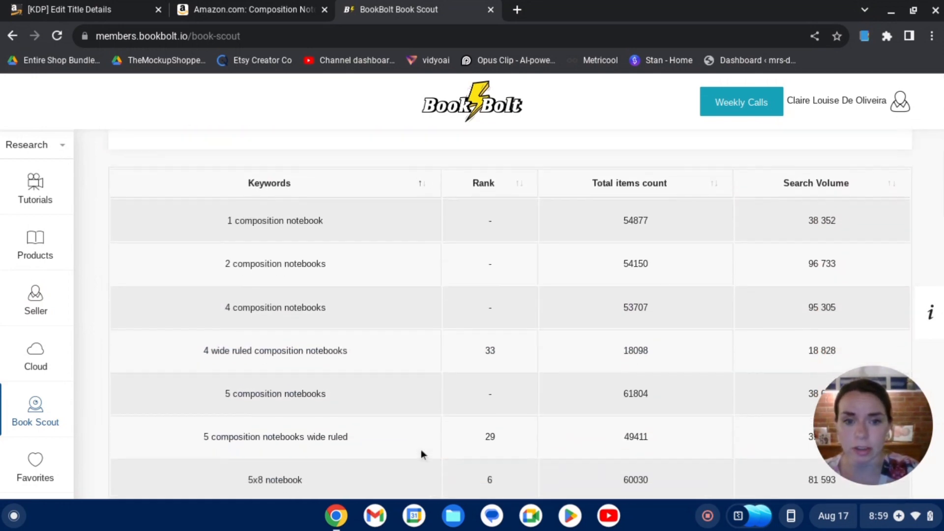
{"action": "scroll", "coordinate": [421, 450], "scroll_direction": "down", "scroll_amount": 2}
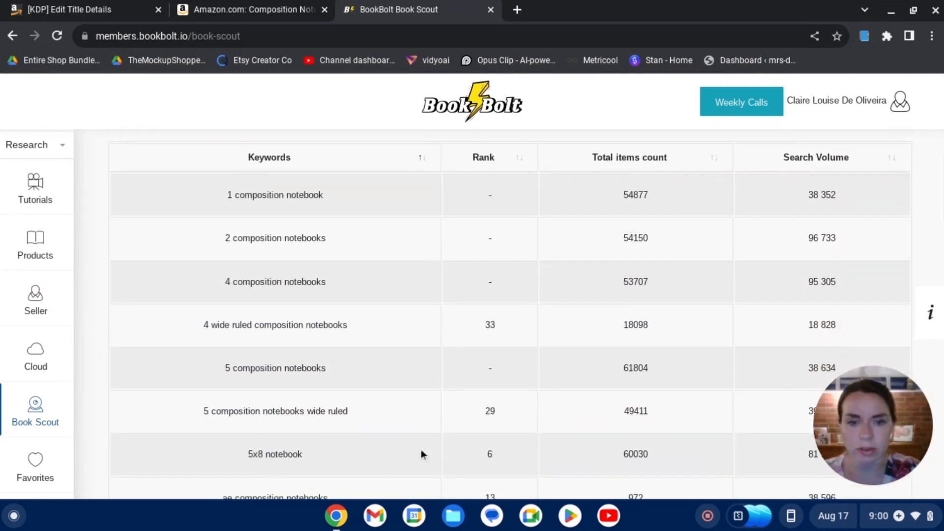
{"action": "scroll", "coordinate": [421, 449], "scroll_direction": "down", "scroll_amount": 2}
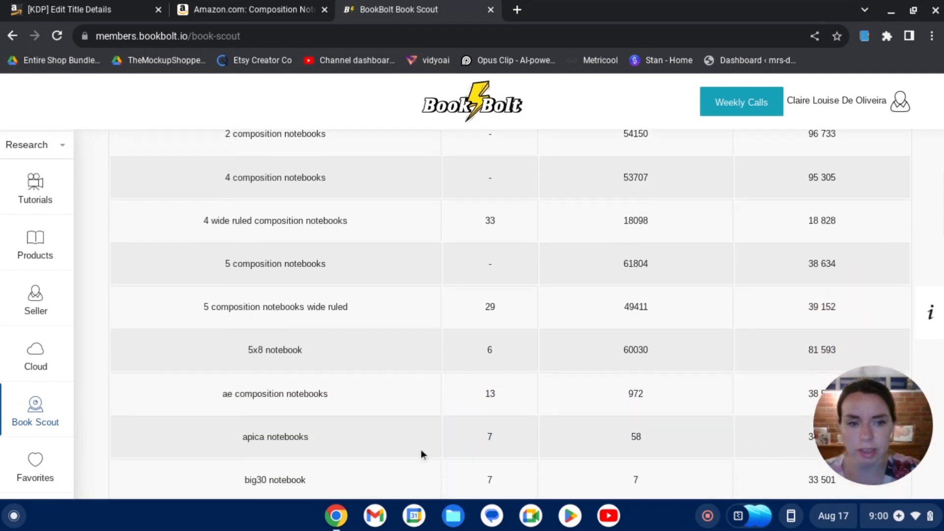
{"action": "scroll", "coordinate": [421, 449], "scroll_direction": "down", "scroll_amount": 1}
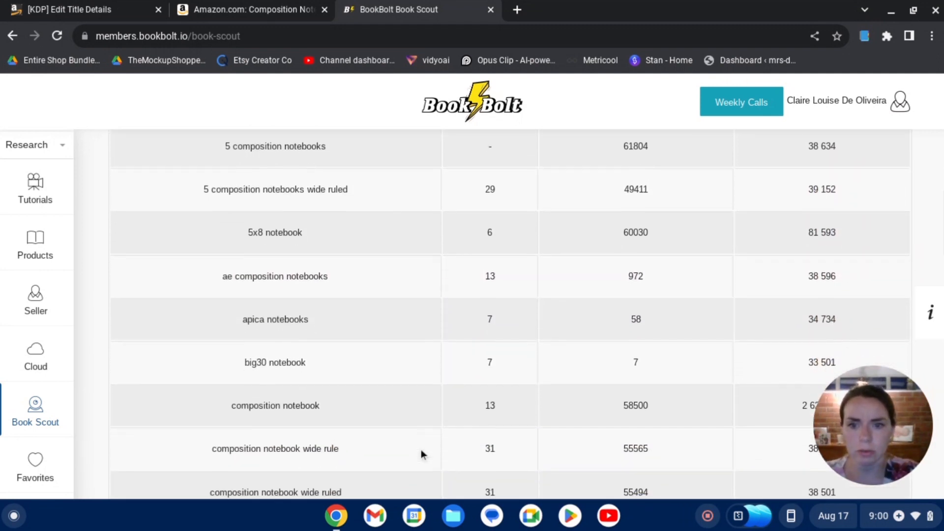
{"action": "scroll", "coordinate": [421, 450], "scroll_direction": "down", "scroll_amount": 6}
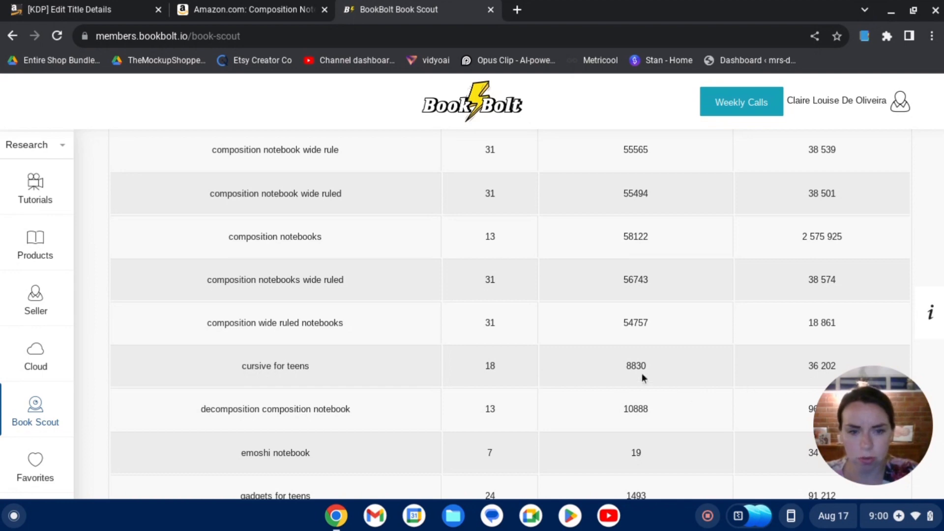
{"action": "scroll", "coordinate": [647, 379], "scroll_direction": "down", "scroll_amount": 1}
Examine Book Scout's keywords for the purple starry composition notebook, especially the wide ruled phrases, and compare their rank and search volume
{"action": "scroll", "coordinate": [646, 376], "scroll_direction": "down", "scroll_amount": 1}
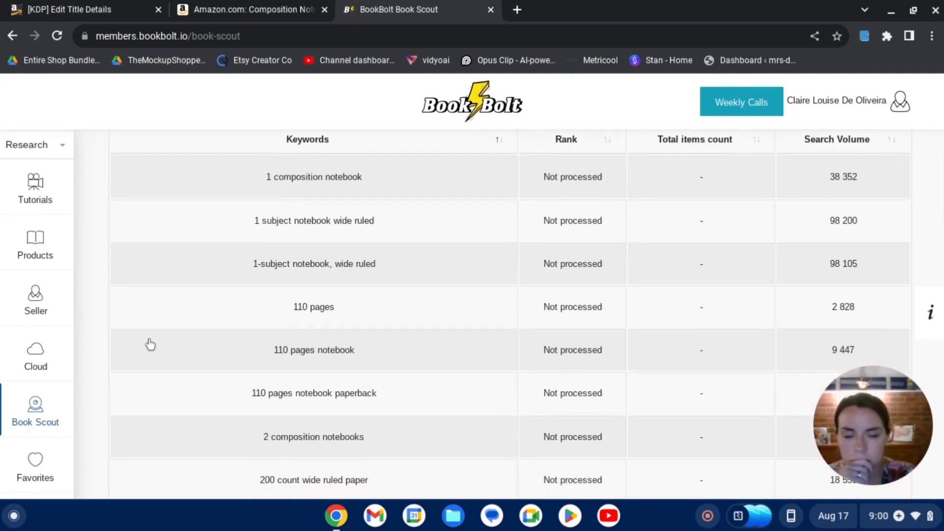
{"action": "scroll", "coordinate": [148, 341], "scroll_direction": "down", "scroll_amount": 15}
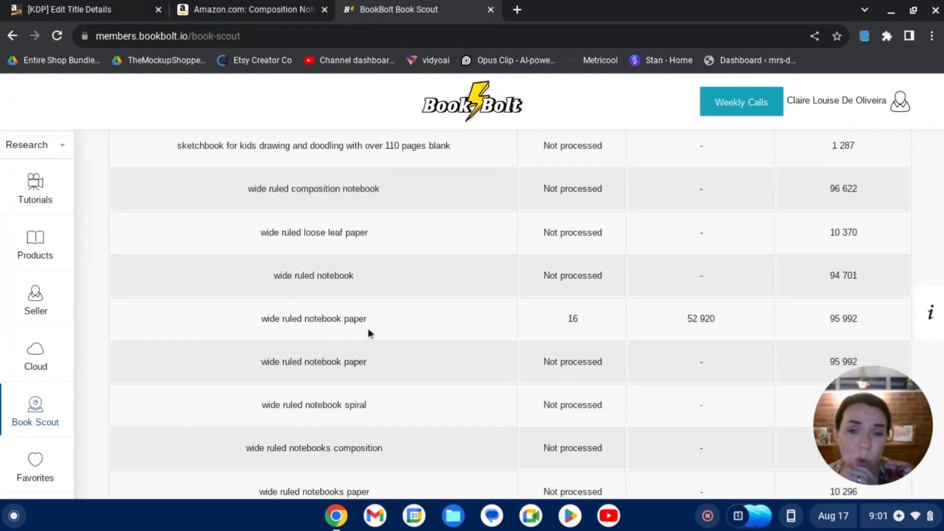
{"action": "scroll", "coordinate": [368, 325], "scroll_direction": "down", "scroll_amount": 1}
{"action": "scroll", "coordinate": [365, 312], "scroll_direction": "up", "scroll_amount": 1}
{"action": "scroll", "coordinate": [368, 322], "scroll_direction": "down", "scroll_amount": 1}
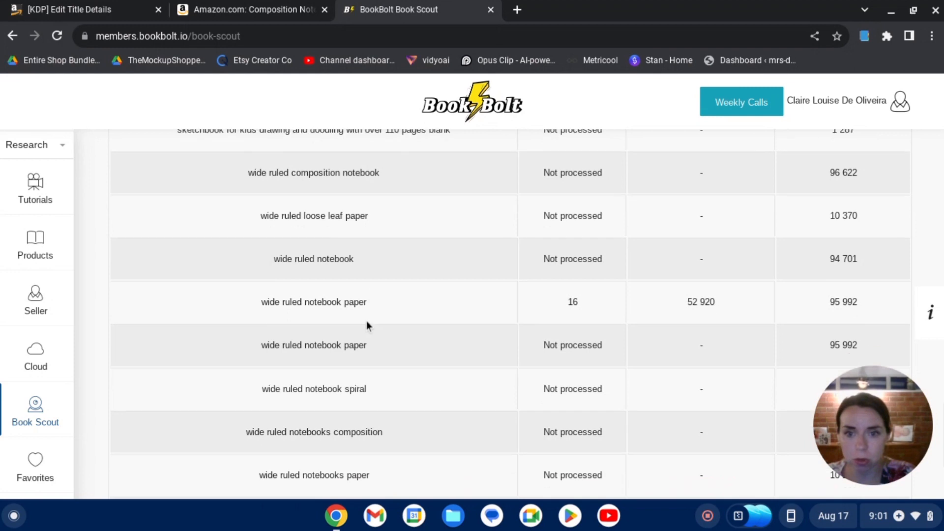
{"action": "scroll", "coordinate": [368, 322], "scroll_direction": "up", "scroll_amount": 2}
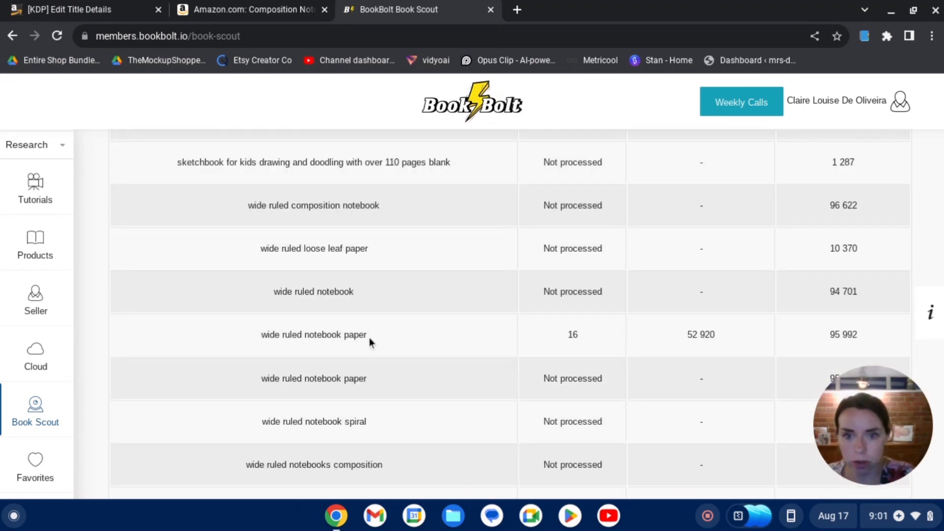
{"action": "mouse_move", "coordinate": [369, 337]}
{"action": "left_mouse_down"}
{"action": "mouse_move", "coordinate": [263, 334]}
{"action": "mouse_move", "coordinate": [386, 336]}
{"action": "left_mouse_up"}
{"action": "scroll", "coordinate": [386, 335], "scroll_direction": "down", "scroll_amount": 1}
{"action": "left_click", "coordinate": [386, 335]}
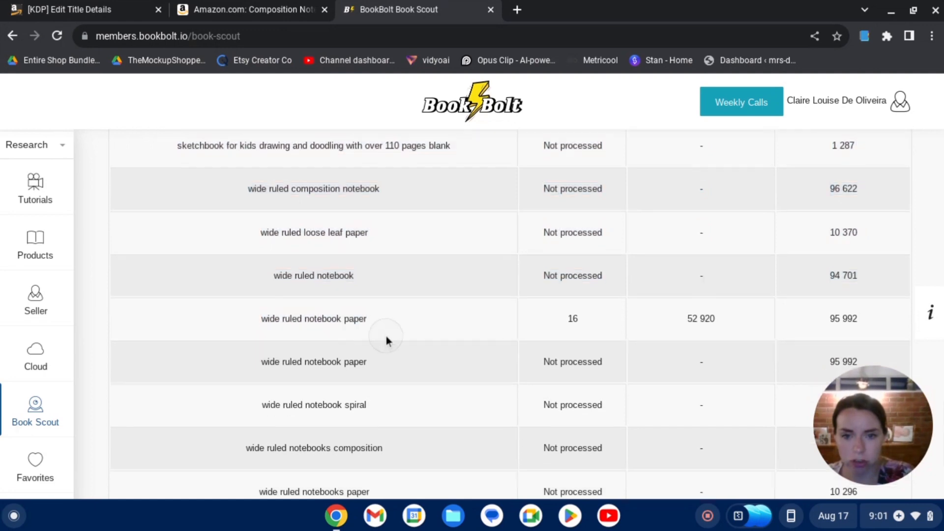
{"action": "scroll", "coordinate": [387, 339], "scroll_direction": "down", "scroll_amount": 1}
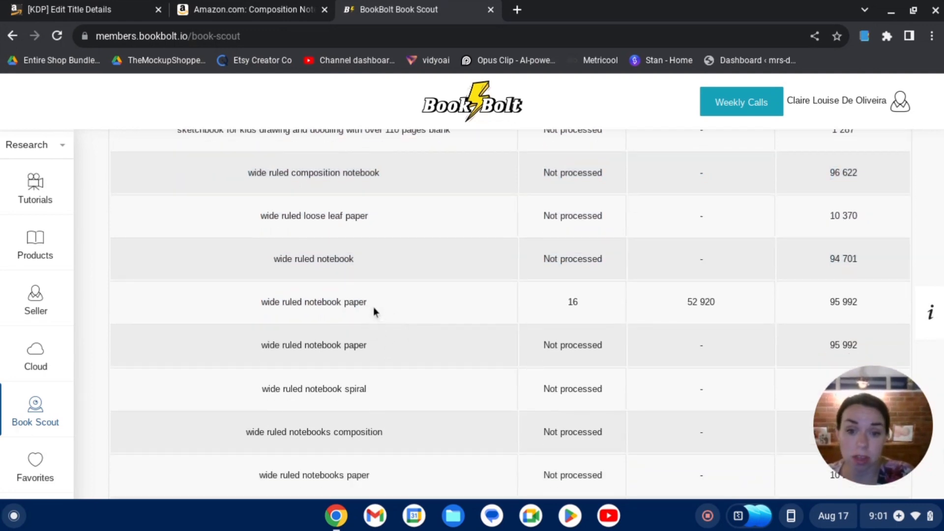
{"action": "scroll", "coordinate": [373, 309], "scroll_direction": "up", "scroll_amount": 2}
{"action": "left_click_drag", "start_coordinate": [365, 312], "coordinate": [373, 338]}
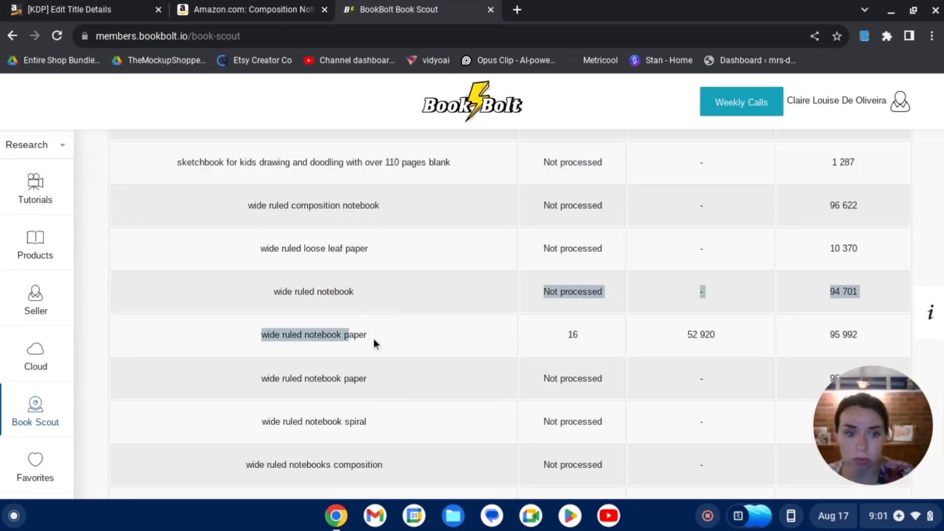
{"action": "left_click", "coordinate": [373, 338]}
{"action": "scroll", "coordinate": [373, 338], "scroll_direction": "down", "scroll_amount": 5}
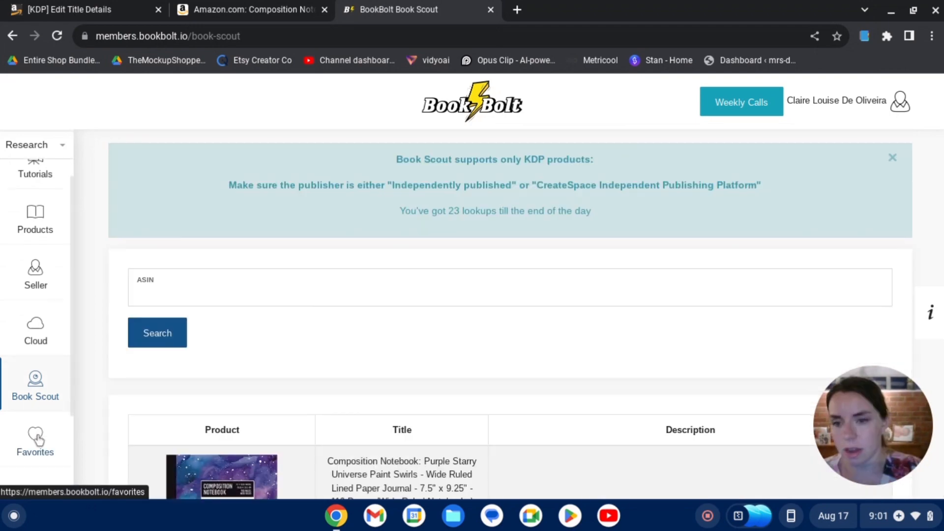
Open Book Bolt's keyword search and look up "space notebook"
{"action": "scroll", "coordinate": [40, 439], "scroll_direction": "down", "scroll_amount": 2}
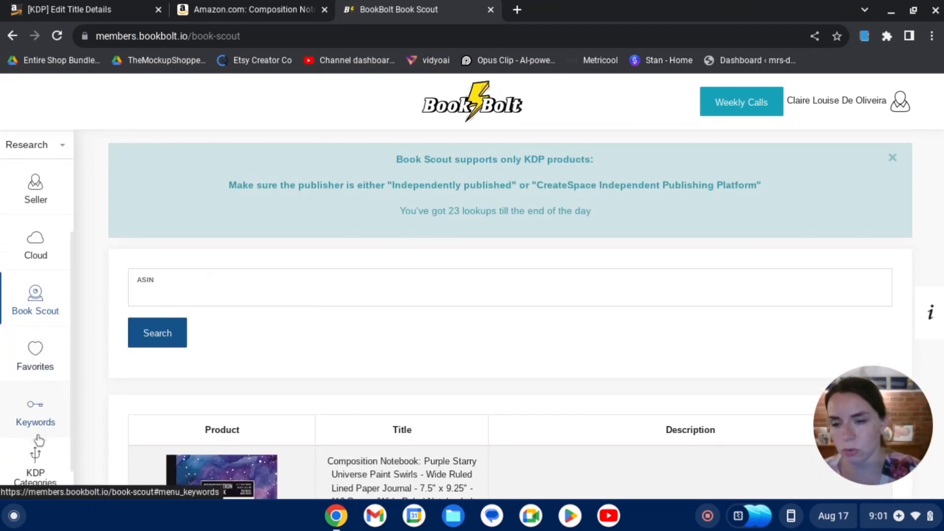
{"action": "left_click", "coordinate": [27, 411]}
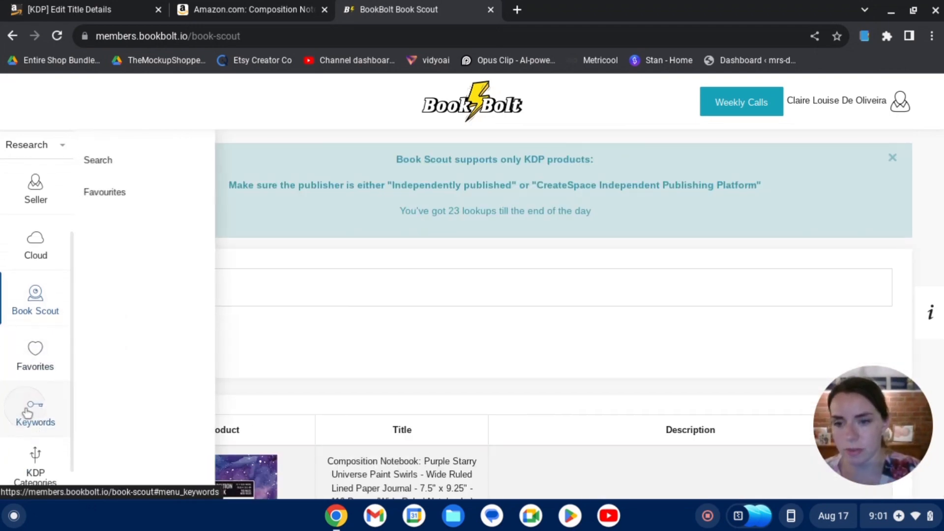
{"action": "left_click", "coordinate": [141, 160]}
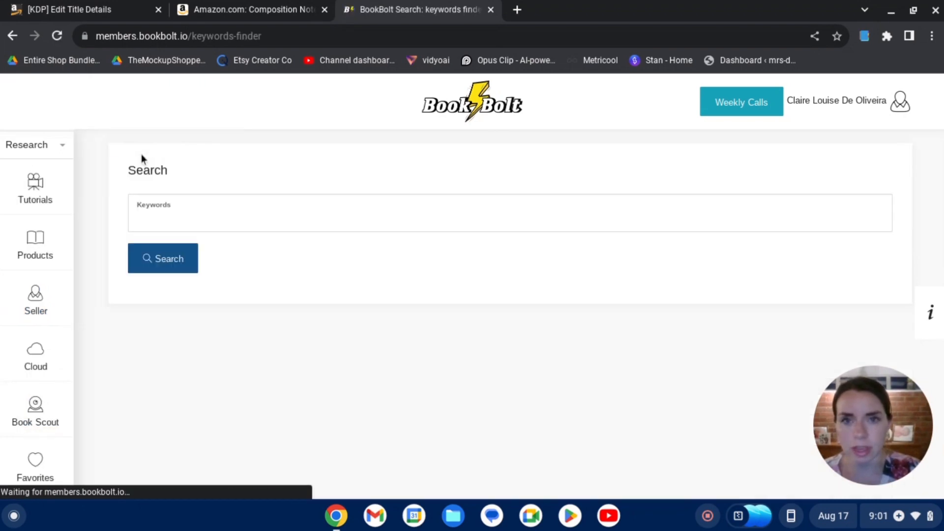
{"action": "left_click", "coordinate": [165, 214]}
{"action": "type", "text": "space note"}
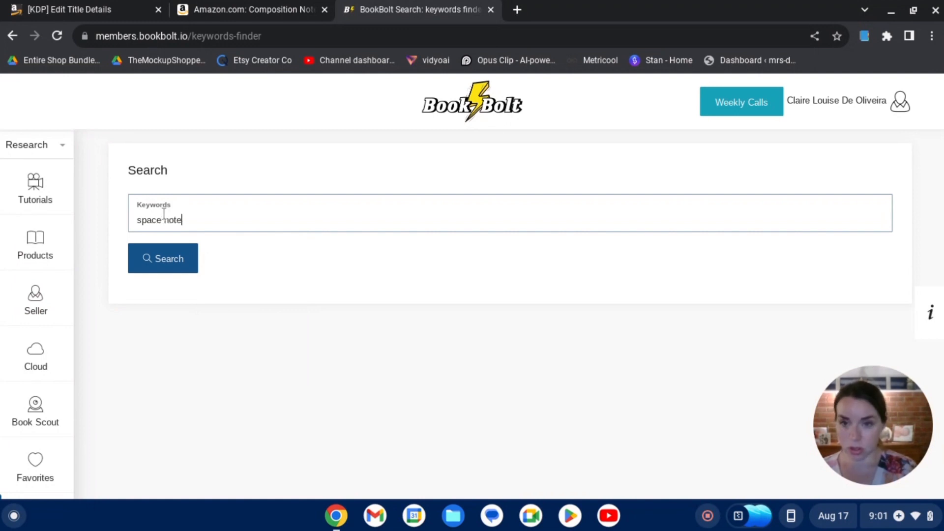
{"action": "type", "text": "book"}
{"action": "key", "text": "Return"}
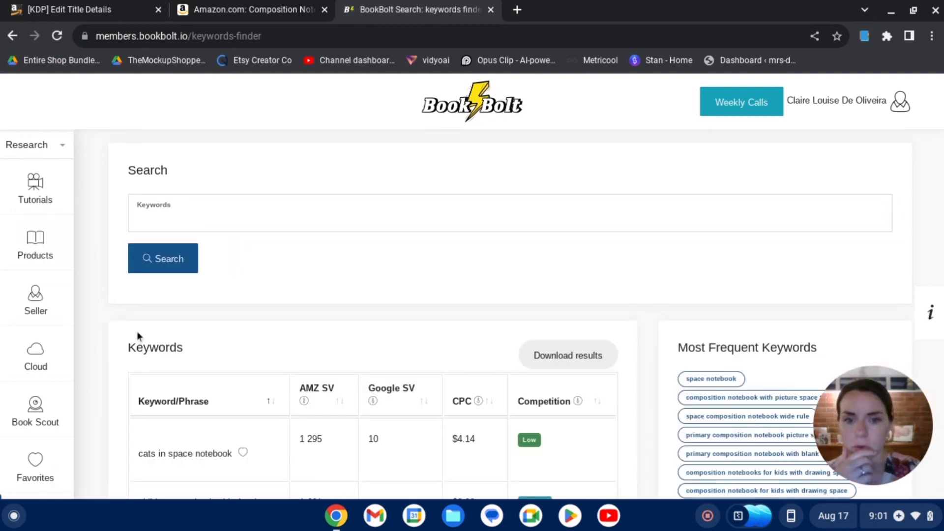
Pick "composition notebook outer space" from the Book Bolt keyword results and copy it into the first keyword slot on the KDP details page
{"action": "scroll", "coordinate": [406, 486], "scroll_direction": "down", "scroll_amount": 3}
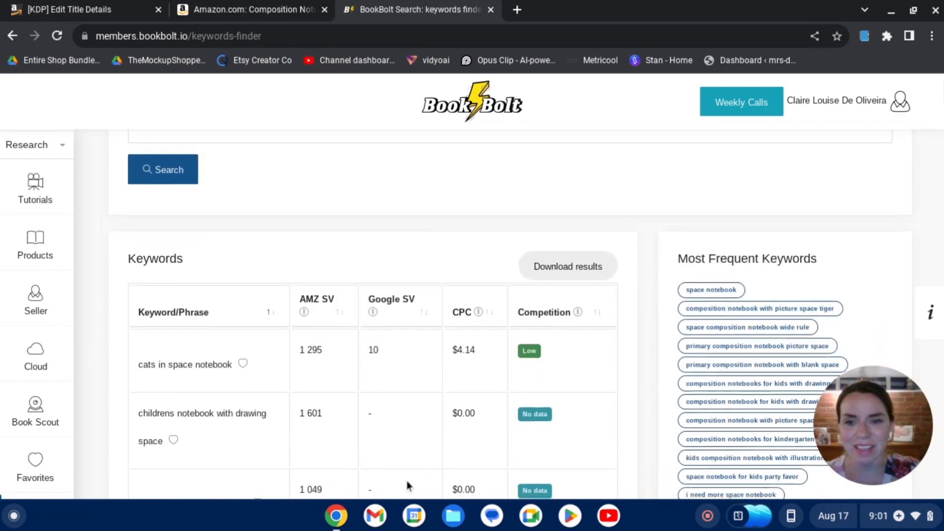
{"action": "scroll", "coordinate": [407, 480], "scroll_direction": "down", "scroll_amount": 1}
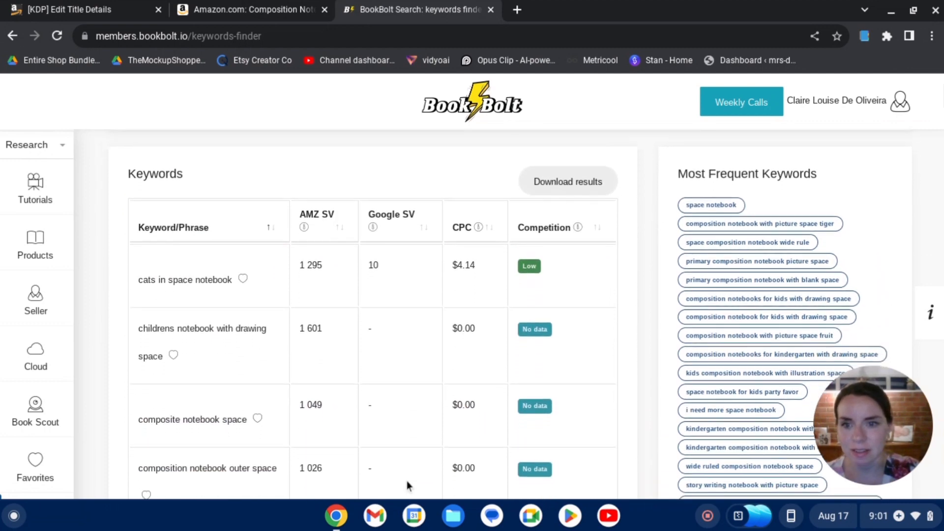
{"action": "scroll", "coordinate": [406, 480], "scroll_direction": "down", "scroll_amount": 1}
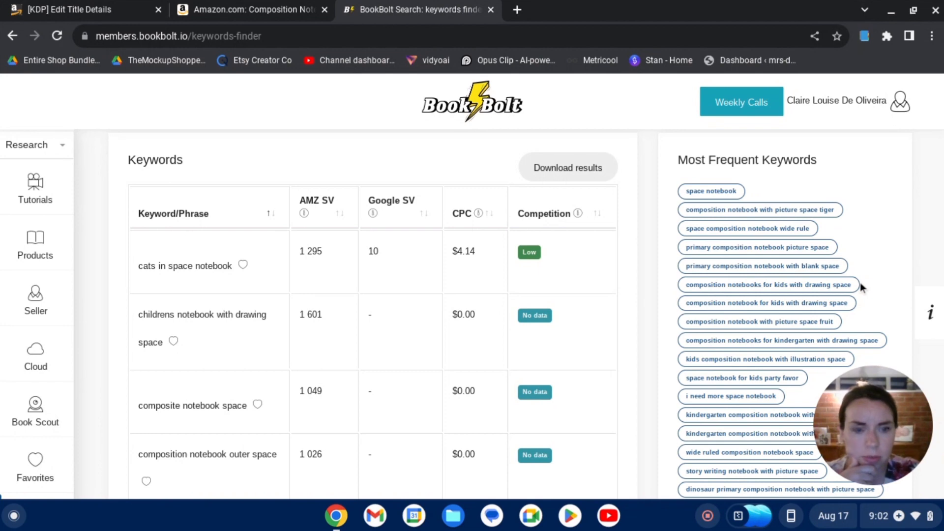
{"action": "scroll", "coordinate": [859, 282], "scroll_direction": "down", "scroll_amount": 2}
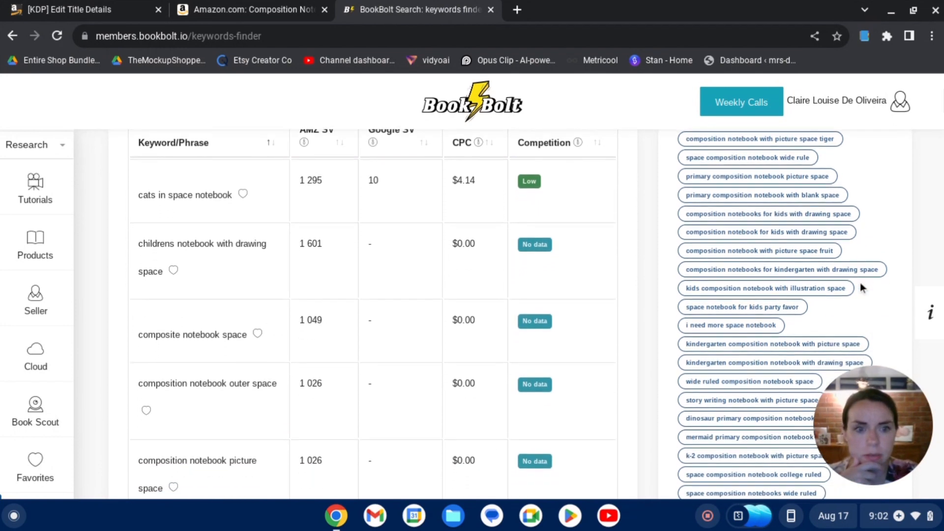
{"action": "scroll", "coordinate": [860, 282], "scroll_direction": "down", "scroll_amount": 1}
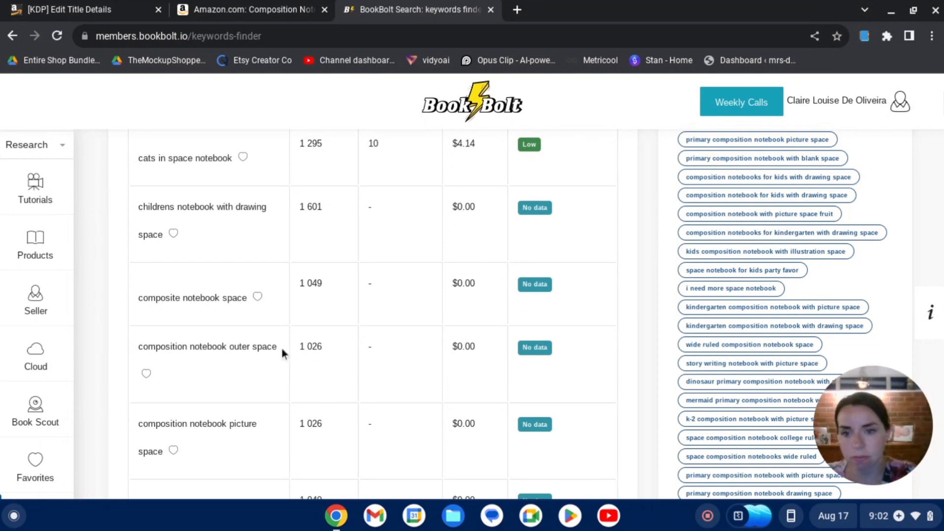
{"action": "left_click_drag", "start_coordinate": [280, 349], "coordinate": [152, 338]}
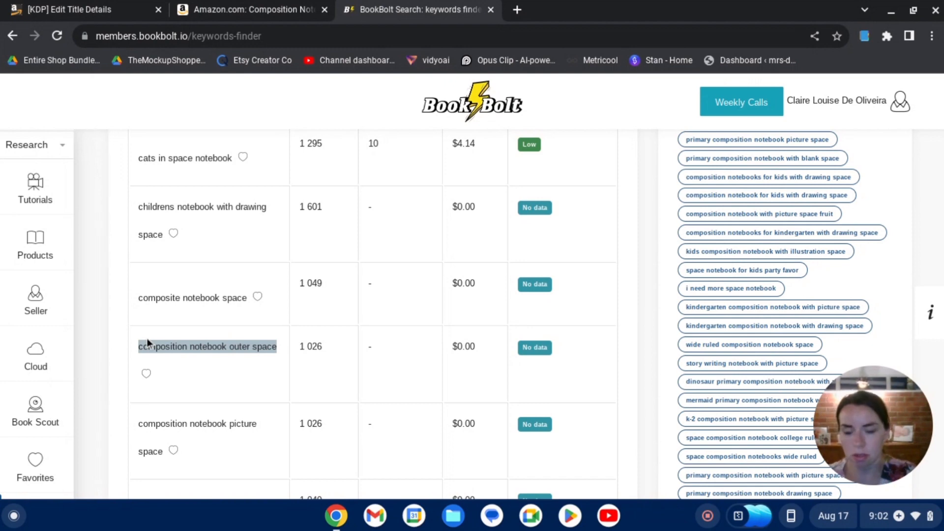
{"action": "key", "text": "ctrl+c"}
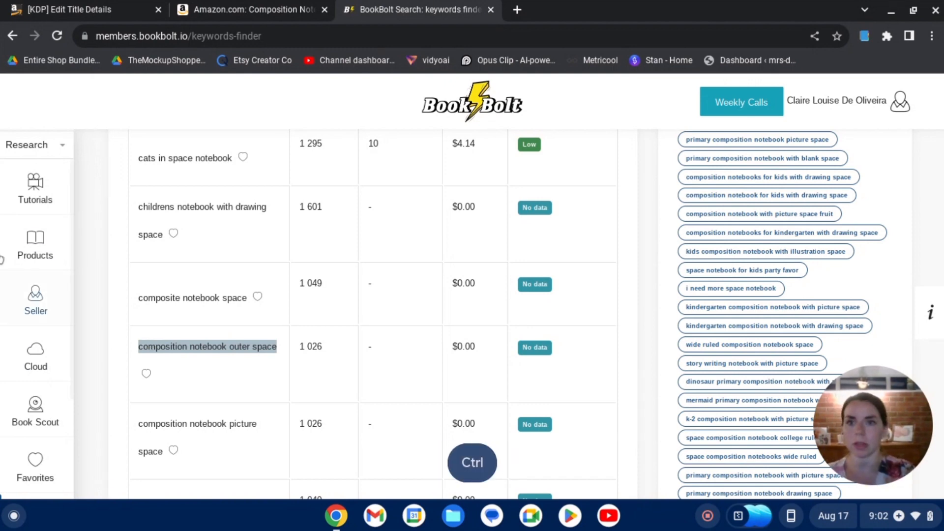
{"action": "left_click", "coordinate": [130, 12]}
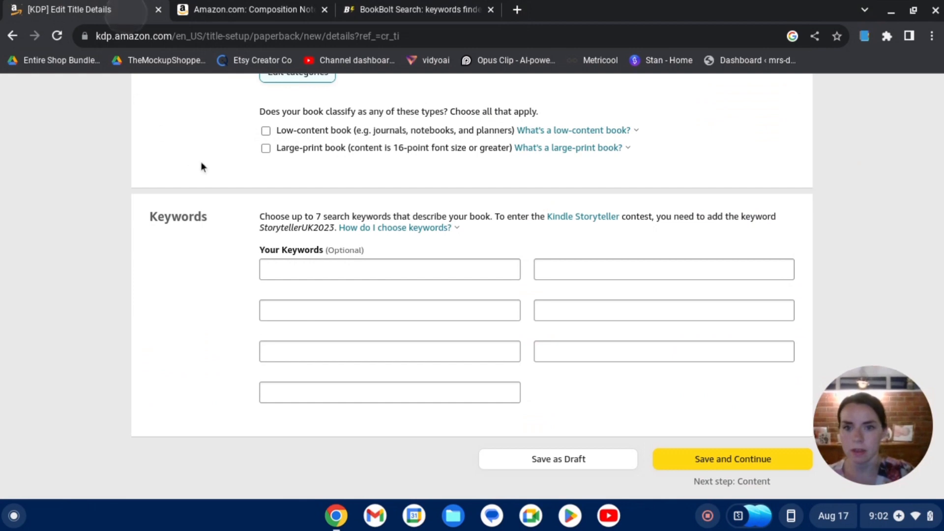
{"action": "left_click", "coordinate": [290, 275]}
{"action": "key", "text": "ctrl+v"}
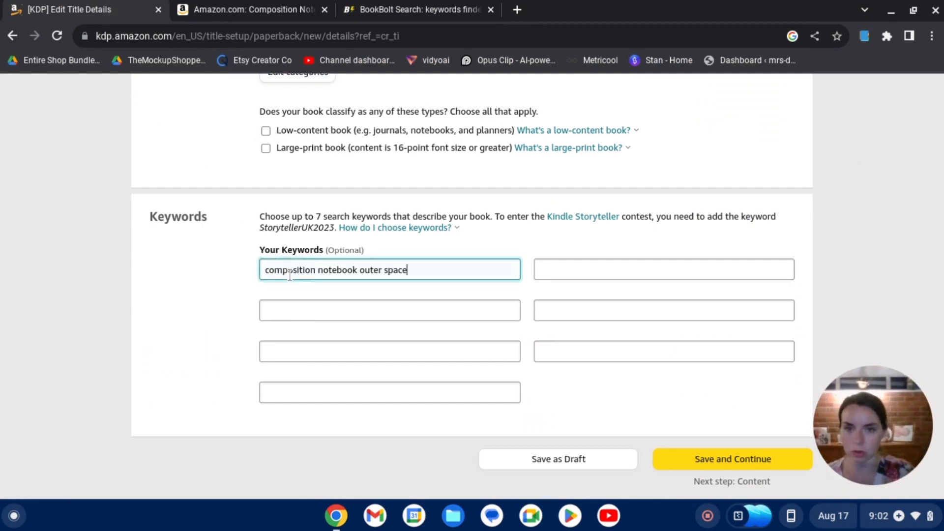
Copy "primary composition notebook with picture space outer space" from Book Bolt's most frequent keywords into the second KDP keyword slot
{"action": "left_click", "coordinate": [426, 17]}
{"action": "scroll", "coordinate": [351, 373], "scroll_direction": "down", "scroll_amount": 4}
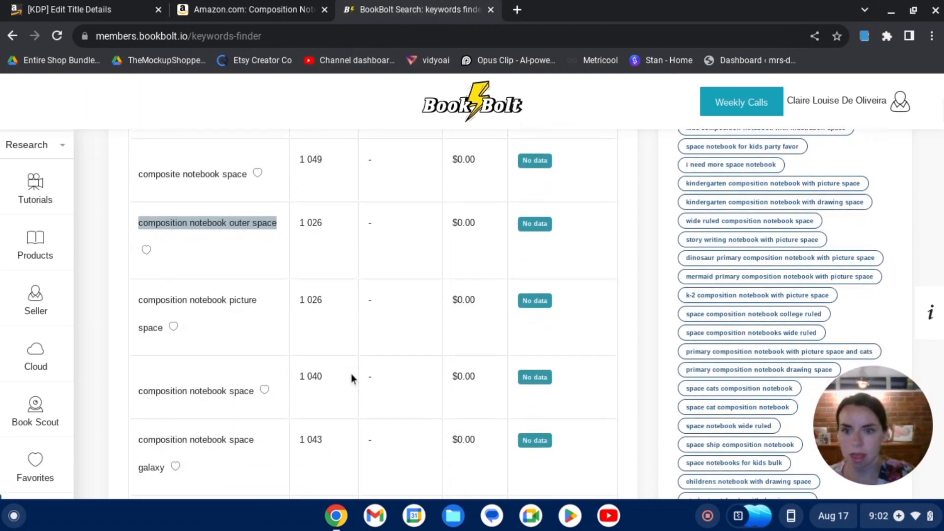
{"action": "scroll", "coordinate": [351, 373], "scroll_direction": "down", "scroll_amount": 2}
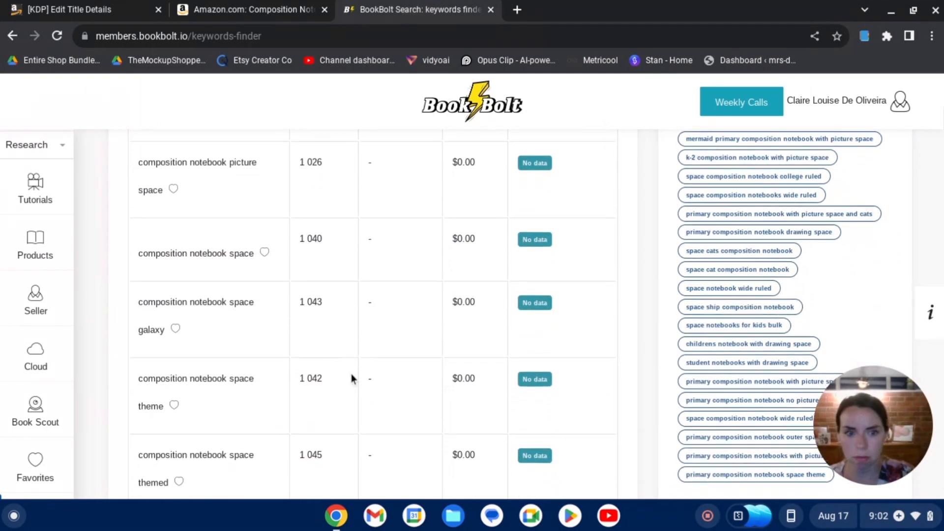
{"action": "scroll", "coordinate": [351, 373], "scroll_direction": "down", "scroll_amount": 1}
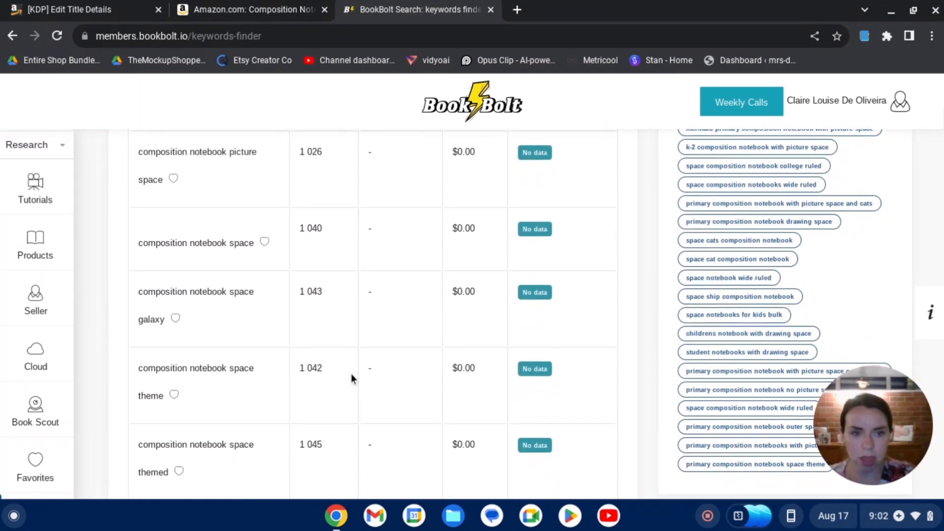
{"action": "scroll", "coordinate": [351, 374], "scroll_direction": "down", "scroll_amount": 1}
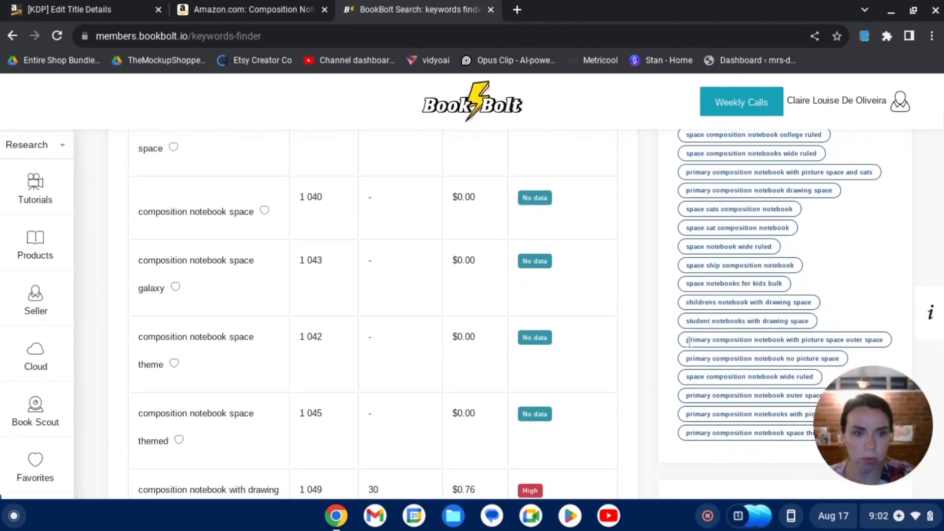
{"action": "triple_click", "coordinate": [683, 341]}
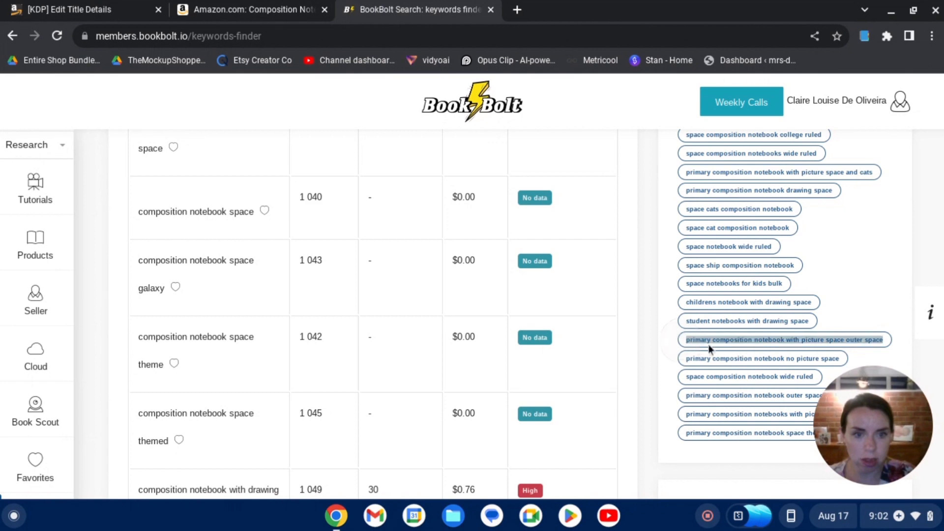
{"action": "key", "text": "ctrl+c"}
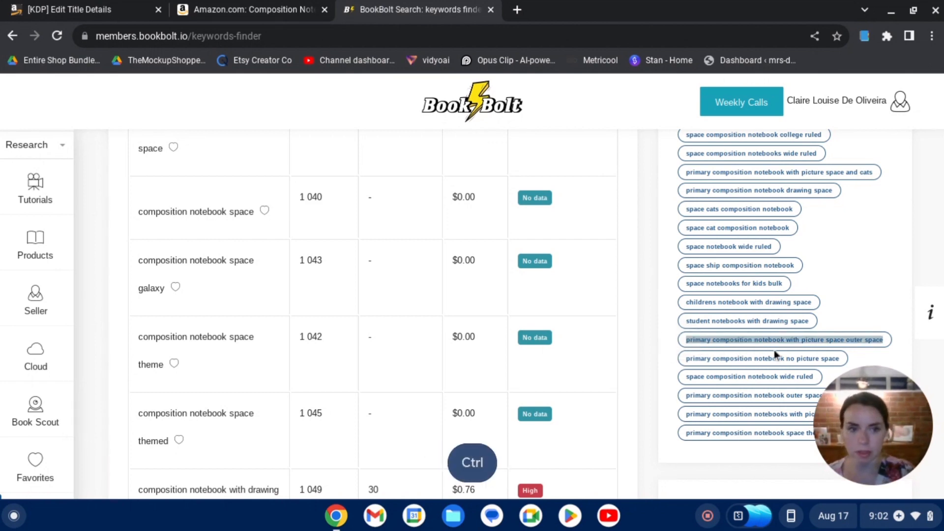
{"action": "key", "text": "ctrl+shift+Tab"}
{"action": "key", "text": "ctrl+shift+Tab"}
{"action": "key", "text": "ctrl+v"}
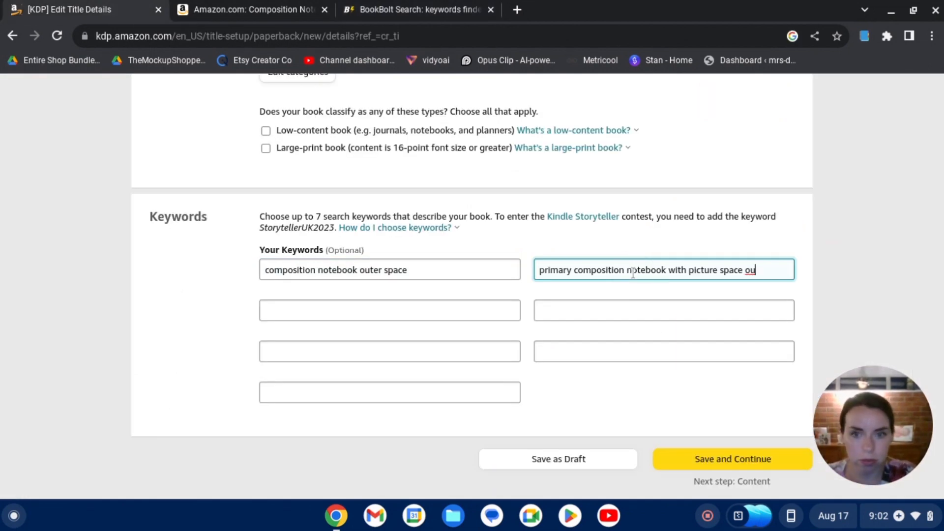
Shorten the second keyword to "primary notebook with picture space outer space" by removing "composition" and completing its cut-off ending
{"action": "left_click", "coordinate": [627, 274]}
{"action": "key", "text": "BackSpace"}
{"action": "key", "text": "BackSpace"}
{"action": "key", "text": "BackSpace"}
{"action": "key", "text": "BackSpace"}
{"action": "key", "text": "BackSpace"}
{"action": "key", "text": "BackSpace"}
{"action": "key", "text": "BackSpace"}
{"action": "key", "text": "BackSpace"}
{"action": "key", "text": "BackSpace"}
{"action": "key", "text": "BackSpace"}
{"action": "key", "text": "BackSpace"}
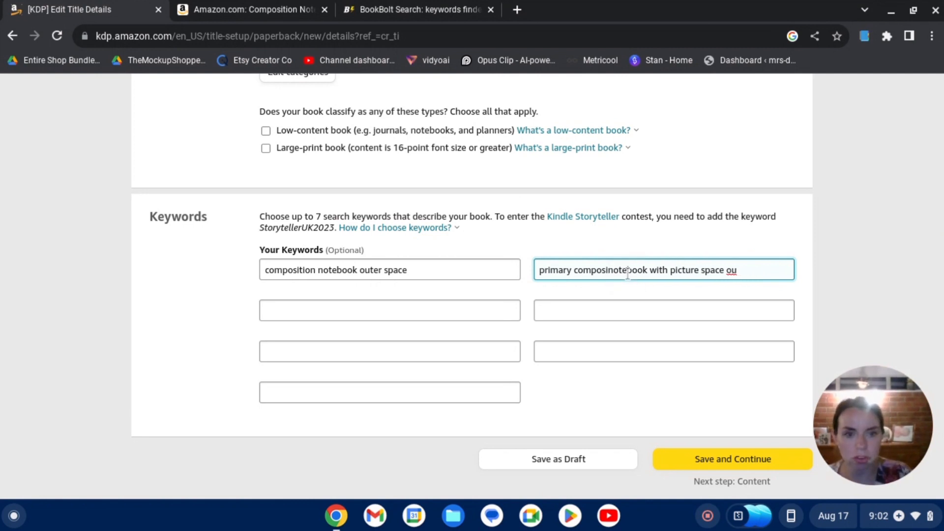
{"action": "key", "text": "BackSpace"}
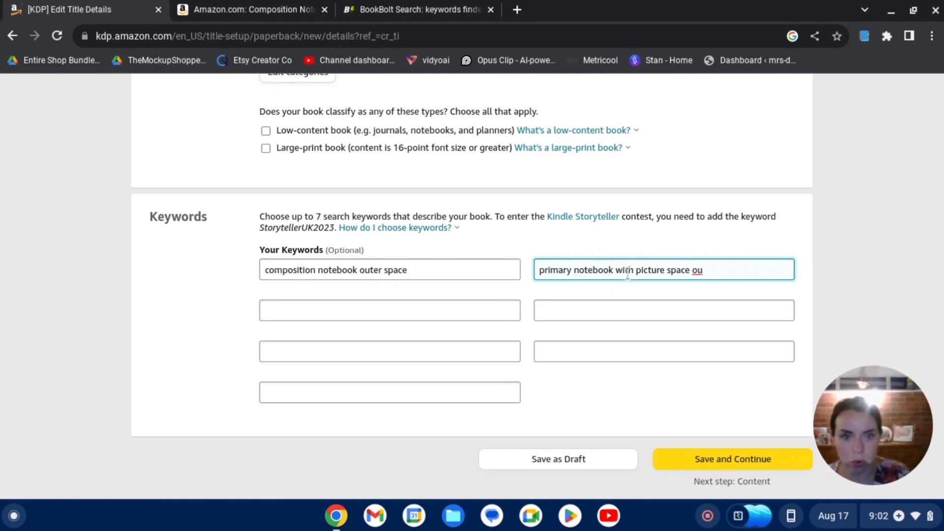
{"action": "key", "text": "Right"}
{"action": "key", "text": "Right"}
{"action": "key", "text": "Right"}
{"action": "key", "text": "Right"}
{"action": "key", "text": "Right"}
{"action": "key", "text": "Right"}
{"action": "key", "text": "Right"}
{"action": "key", "text": "Right"}
{"action": "key", "text": "Right"}
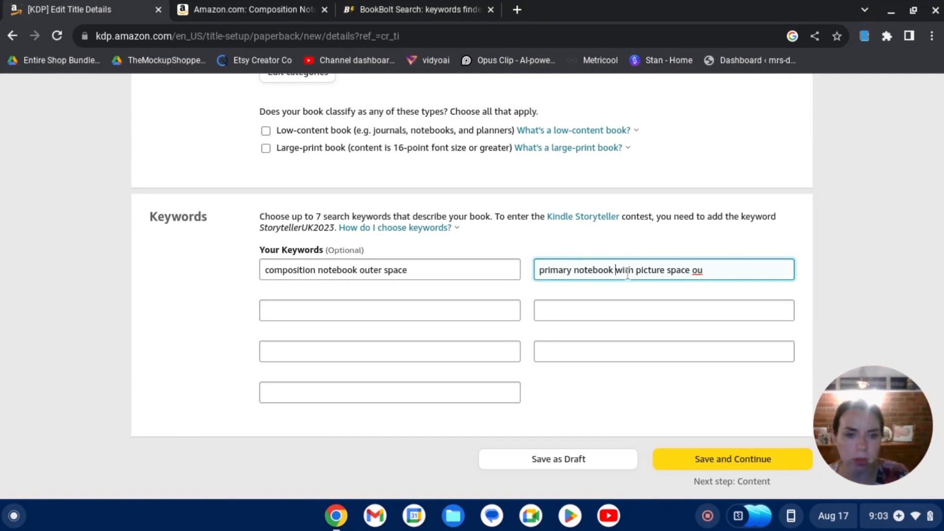
{"action": "key", "text": "Right"}
{"action": "key", "text": "Right"}
{"action": "key", "text": "Right"}
{"action": "key", "text": "Right"}
{"action": "key", "text": "Right"}
{"action": "key", "text": "Right"}
{"action": "key", "text": "Right"}
{"action": "key", "text": "Right"}
{"action": "key", "text": "Right"}
{"action": "key", "text": "Right"}
Fill the third to fifth KDP keywords with "decomposition composition notebook", "wide rules galaxy themed journal" and "notepad for science enthusiasts"
{"action": "left_click", "coordinate": [408, 13]}
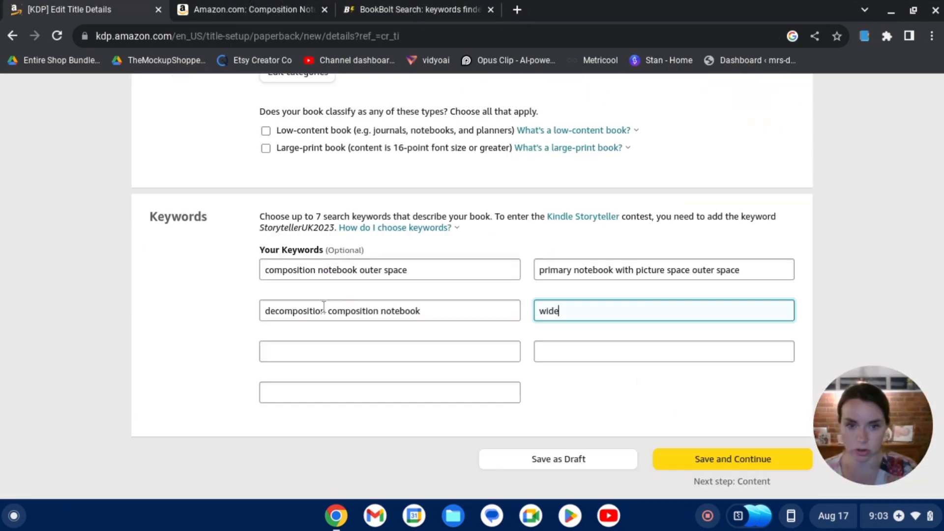
{"action": "type", "text": "rules galaxy themed journal"}
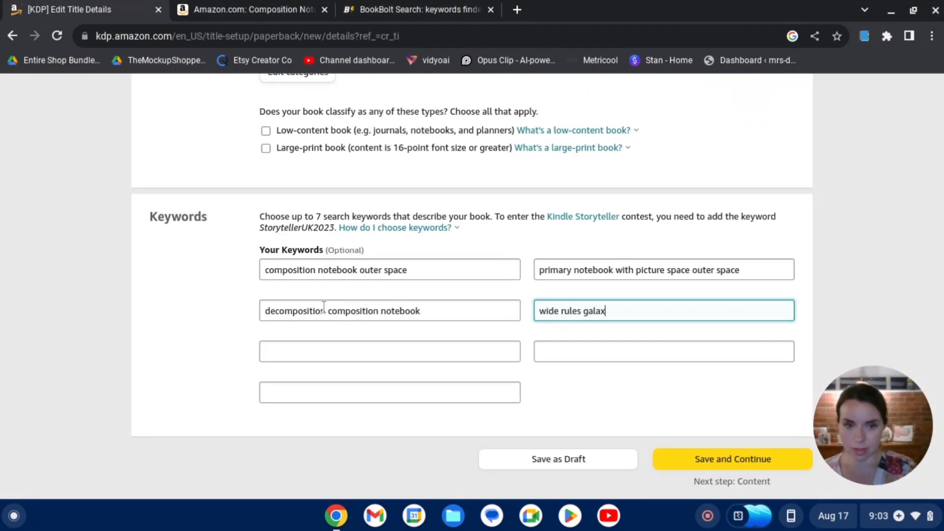
{"action": "left_click", "coordinate": [288, 352]}
{"action": "type", "text": "notepad for science enthusiasts"}
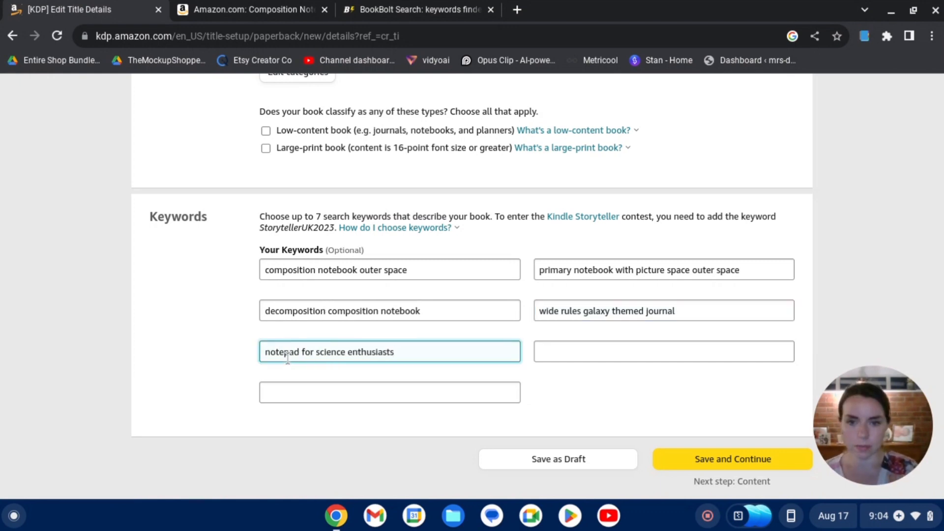
Enter "solar system note book for astronauts" and "galactic notepad for doodles and thoughts" as the last two KDP keywords
{"action": "scroll", "coordinate": [580, 291], "scroll_direction": "up", "scroll_amount": 4}
{"action": "scroll", "coordinate": [579, 291], "scroll_direction": "down", "scroll_amount": 4}
{"action": "left_click", "coordinate": [571, 351]}
{"action": "type", "text": "solar system note book for astronauts"}
{"action": "left_click", "coordinate": [478, 392]}
{"action": "type", "text": "galactic notepad for doodles and thoughts"}
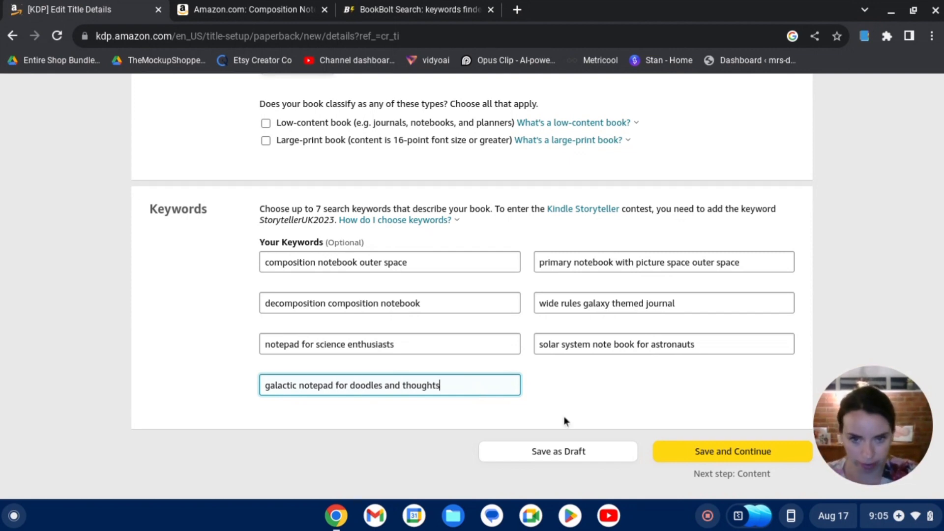
Search Amazon for the last keyword, "galactic notepad for doodles and thoughts", and review the competing products
{"action": "left_click_drag", "start_coordinate": [455, 388], "coordinate": [166, 368]}
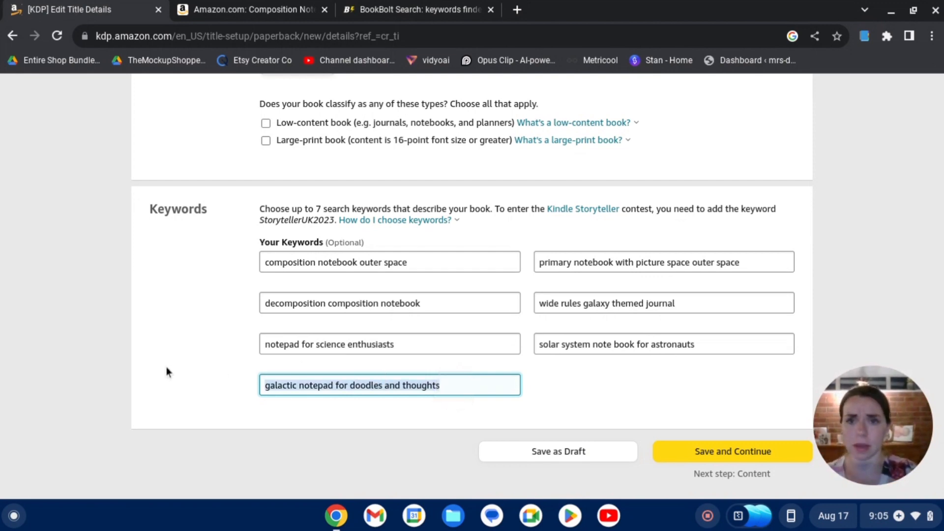
{"action": "left_click", "coordinate": [252, 11]}
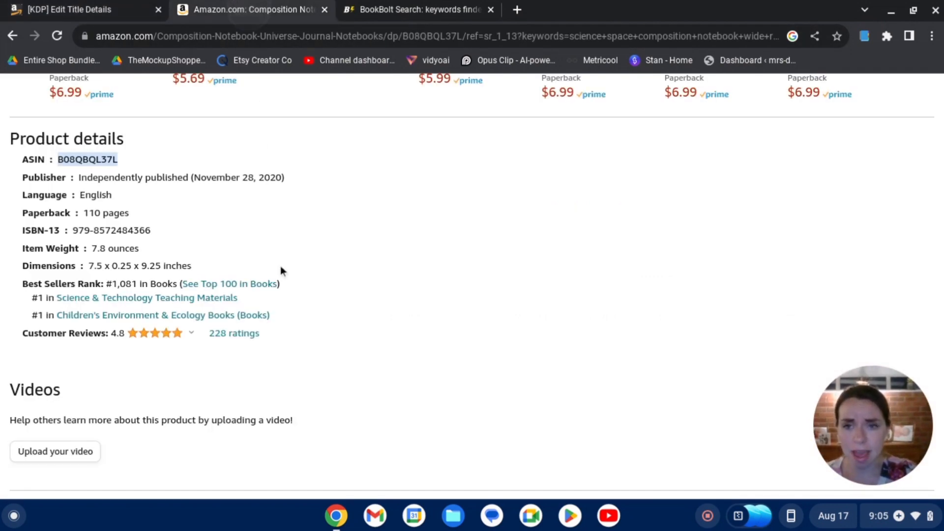
{"action": "scroll", "coordinate": [281, 270], "scroll_direction": "up", "scroll_amount": 20}
{"action": "left_click_drag", "start_coordinate": [473, 129], "coordinate": [234, 125]}
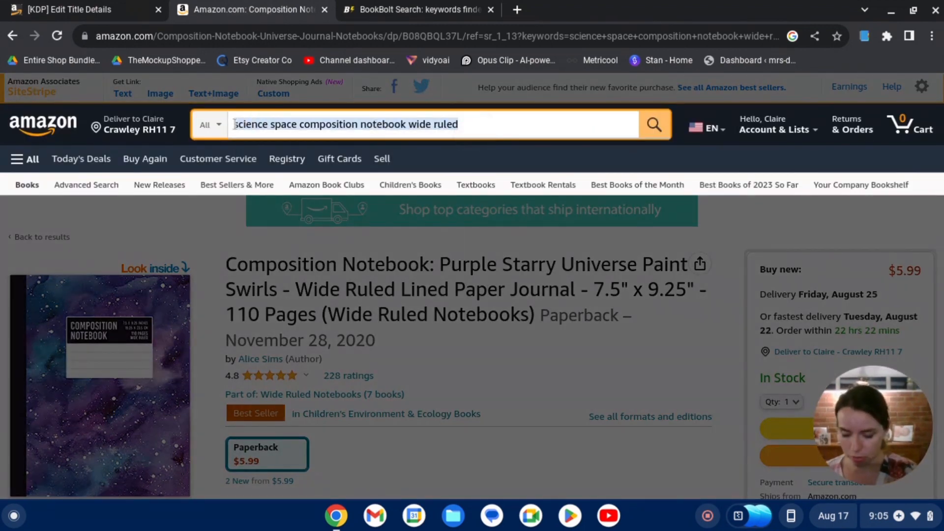
{"action": "key", "text": "ctrl+v"}
{"action": "key", "text": "Return"}
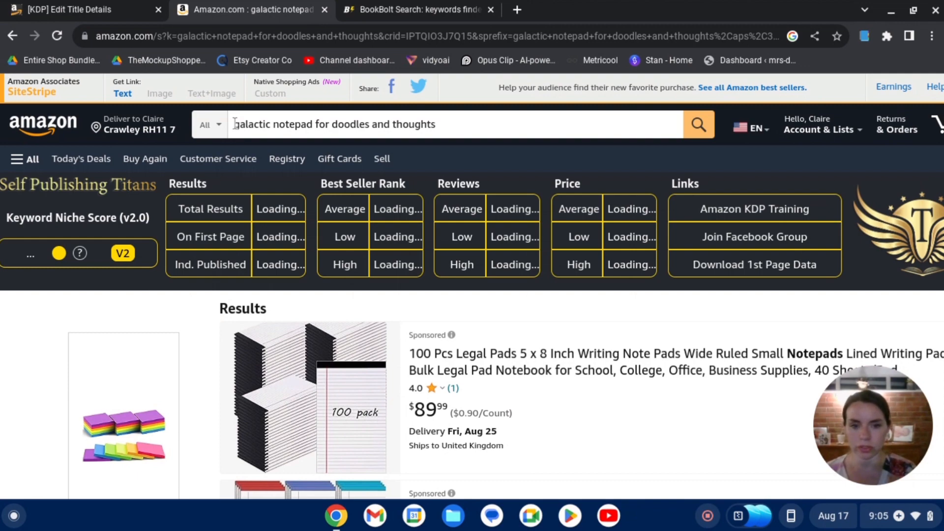
{"action": "scroll", "coordinate": [421, 407], "scroll_direction": "down", "scroll_amount": 10}
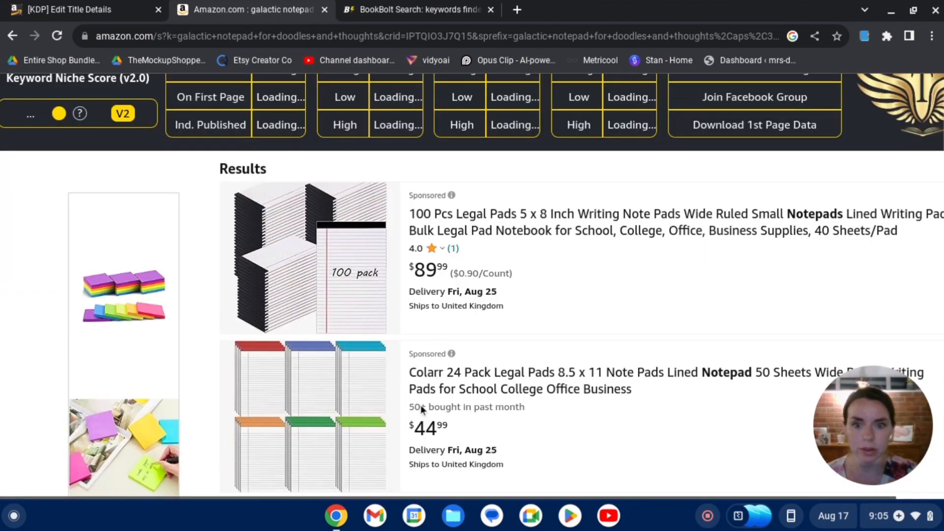
{"action": "scroll", "coordinate": [421, 409], "scroll_direction": "down", "scroll_amount": 10}
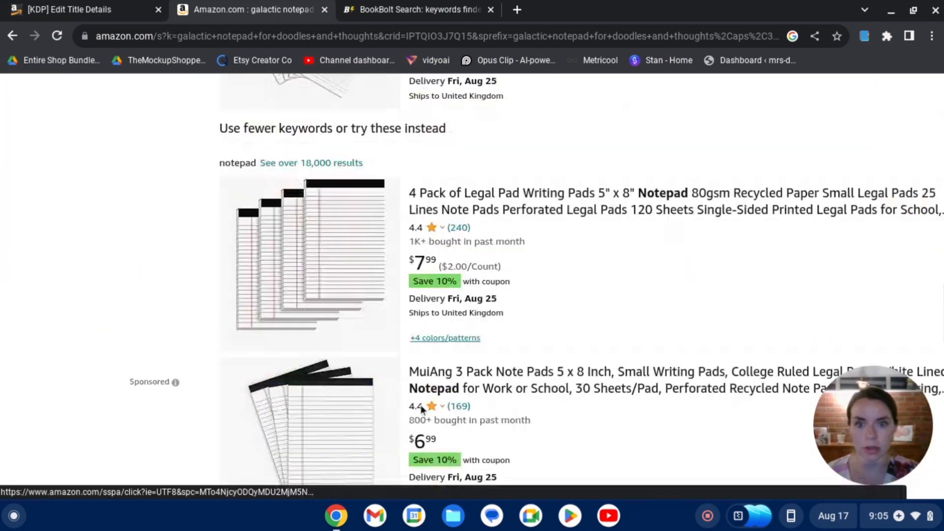
{"action": "scroll", "coordinate": [420, 410], "scroll_direction": "down", "scroll_amount": 3}
{"action": "scroll", "coordinate": [420, 410], "scroll_direction": "up", "scroll_amount": 20}
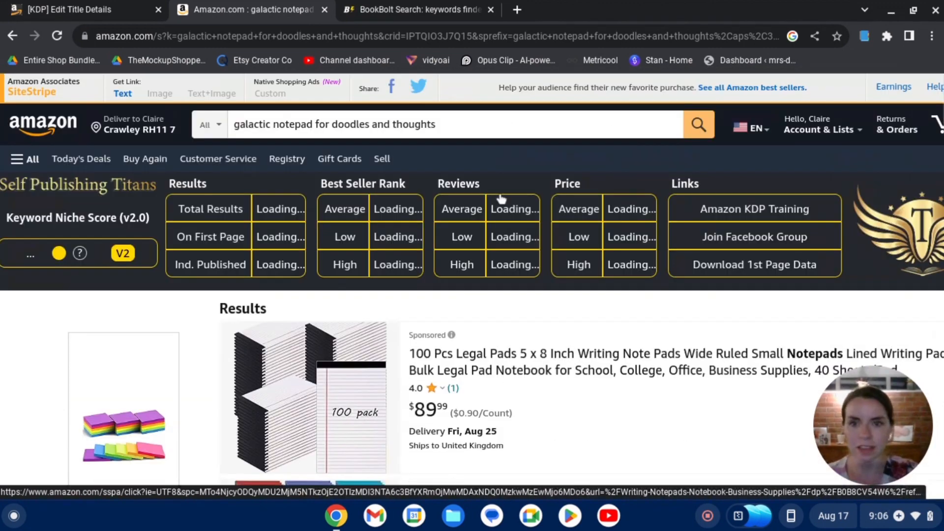
Shorten the Amazon search to "galactic notepad" and browse the results for comparable space-themed notebooks
{"action": "left_click", "coordinate": [488, 113]}
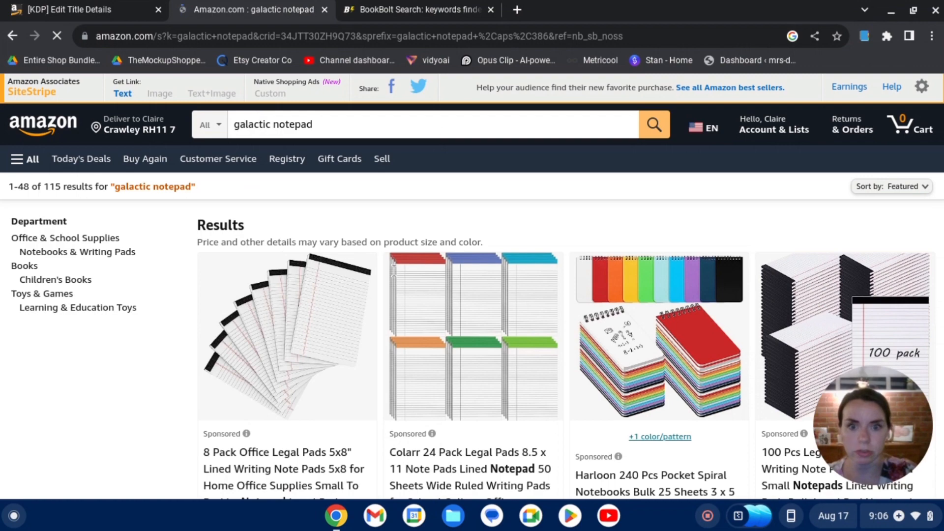
{"action": "scroll", "coordinate": [393, 271], "scroll_direction": "down", "scroll_amount": 10}
{"action": "scroll", "coordinate": [394, 270], "scroll_direction": "down", "scroll_amount": 4}
{"action": "scroll", "coordinate": [394, 271], "scroll_direction": "down", "scroll_amount": 8}
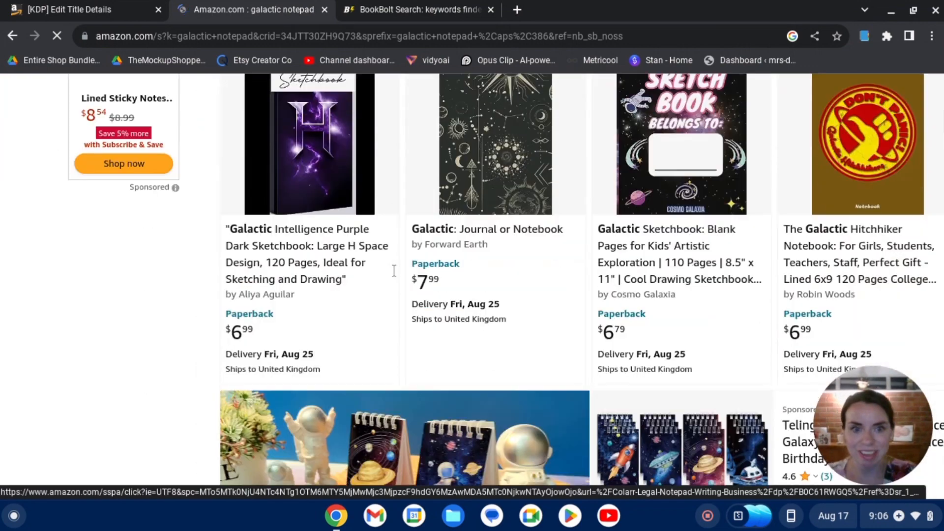
{"action": "scroll", "coordinate": [394, 271], "scroll_direction": "down", "scroll_amount": 2}
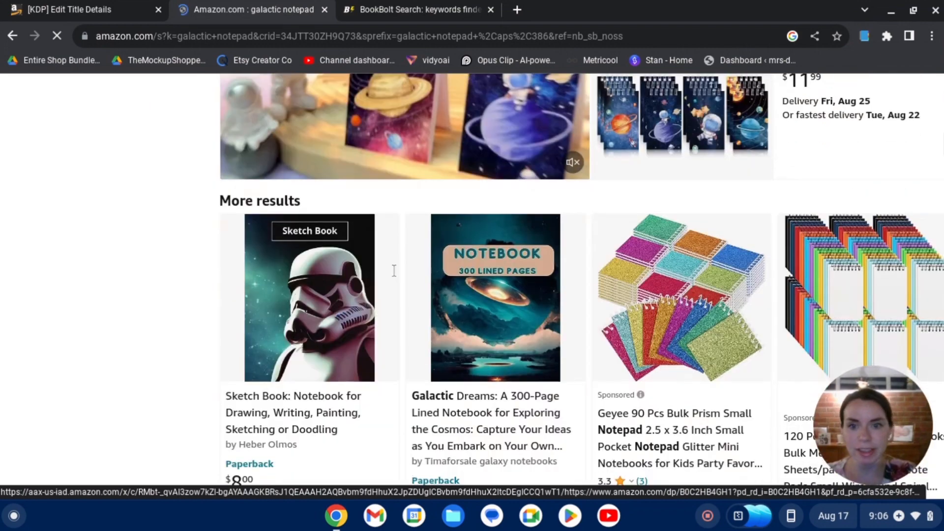
{"action": "scroll", "coordinate": [394, 270], "scroll_direction": "down", "scroll_amount": 4}
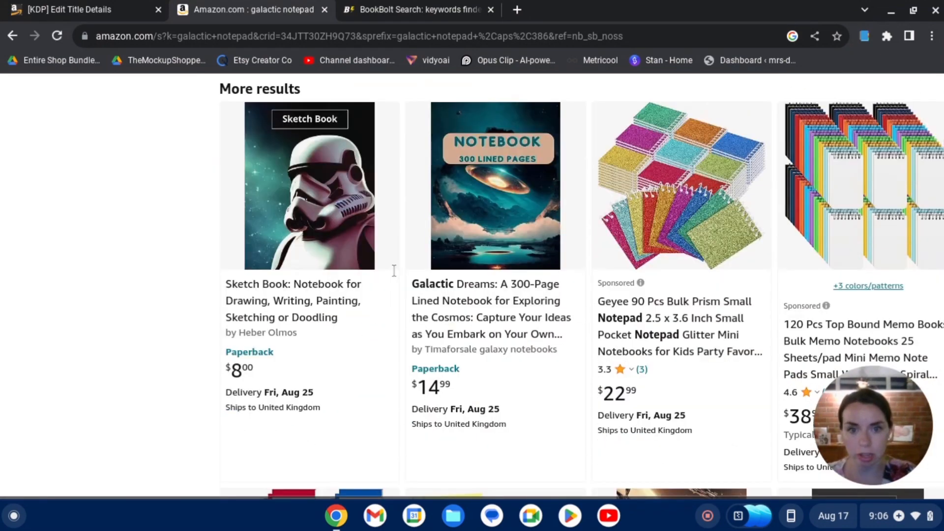
{"action": "scroll", "coordinate": [394, 270], "scroll_direction": "down", "scroll_amount": 10}
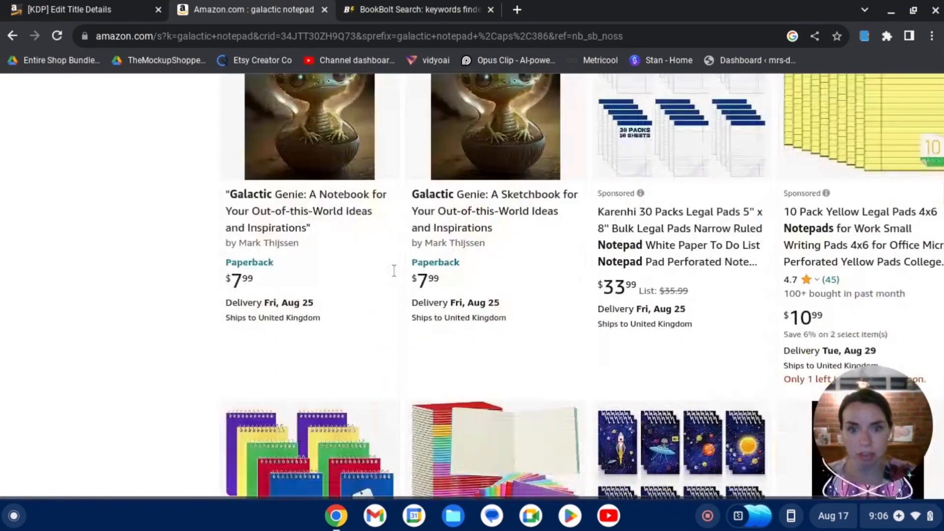
Return from the Amazon results to the KDP title details and correct the fourth keyword to "wide ruled galaxy themed journal"
{"action": "scroll", "coordinate": [393, 270], "scroll_direction": "down", "scroll_amount": 5}
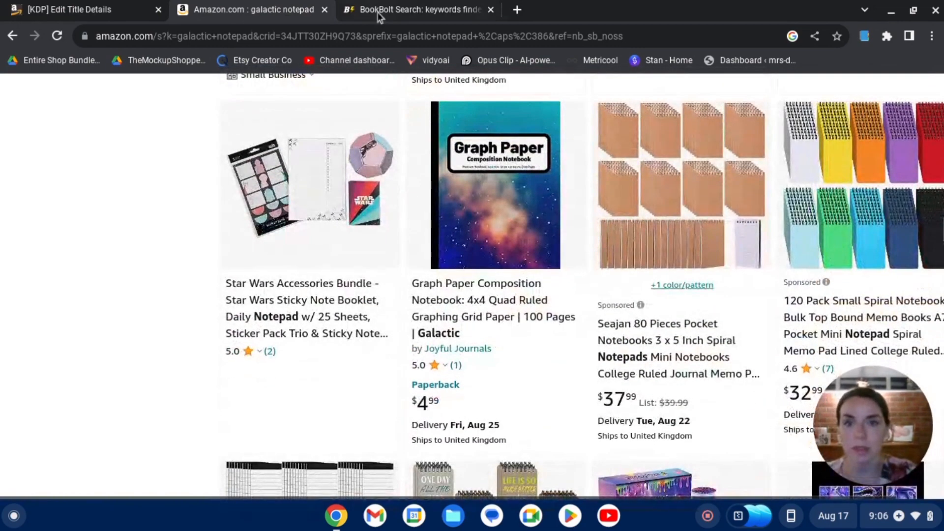
{"action": "left_click", "coordinate": [52, 20]}
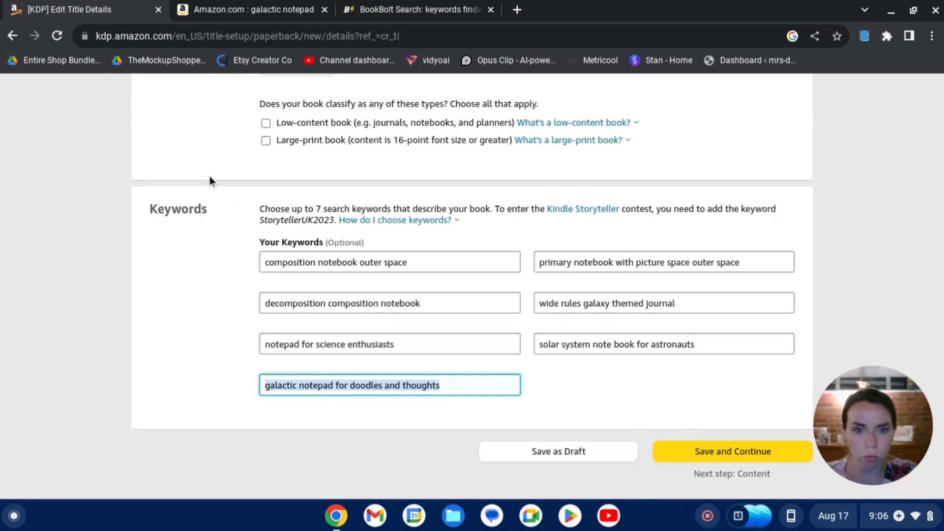
{"action": "left_click", "coordinate": [582, 302]}
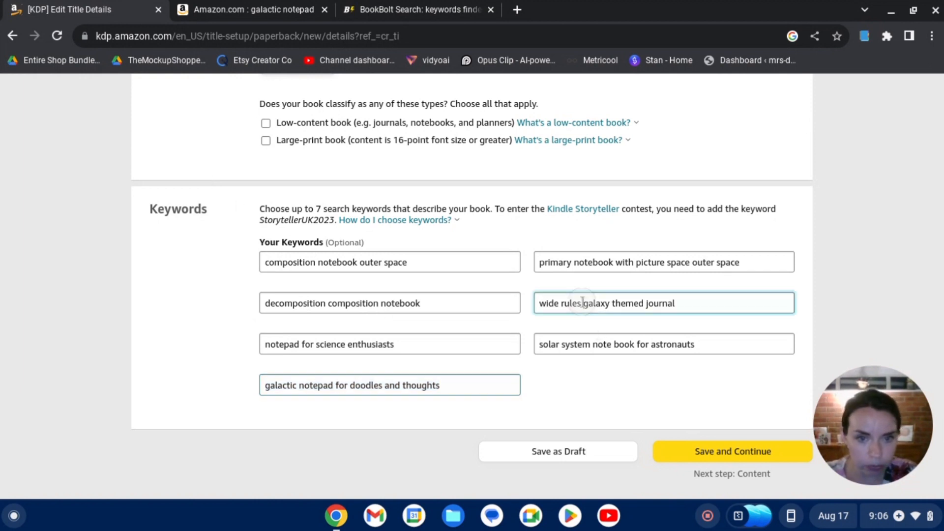
{"action": "key", "text": "BackSpace"}
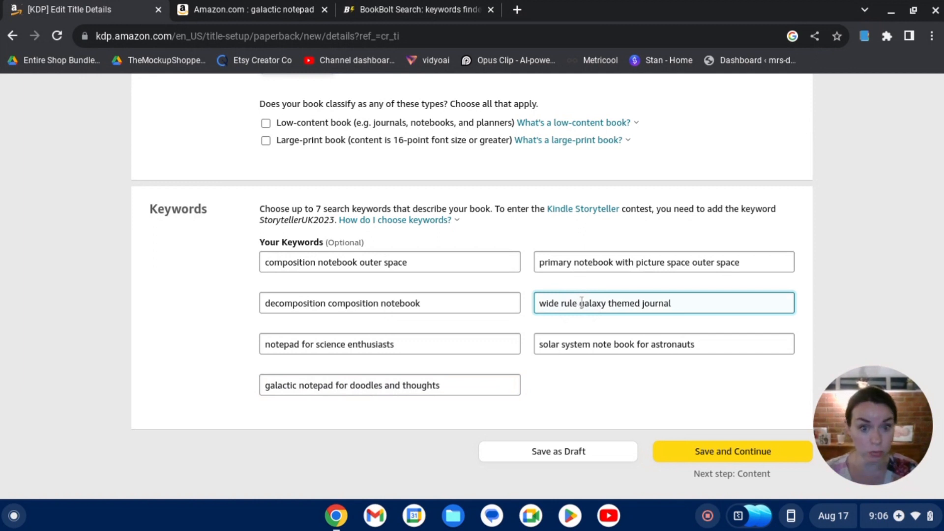
{"action": "type", "text": "d"}
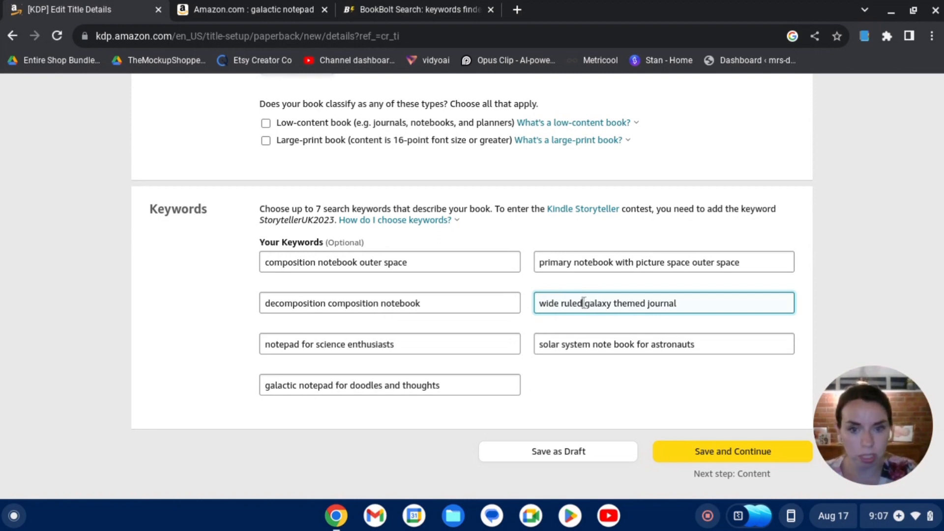
Check the wording of the entered keywords, then save the paperback details and continue to the content stage
{"action": "left_click_drag", "start_coordinate": [583, 303], "coordinate": [535, 304]}
{"action": "left_click_drag", "start_coordinate": [346, 341], "coordinate": [317, 341]}
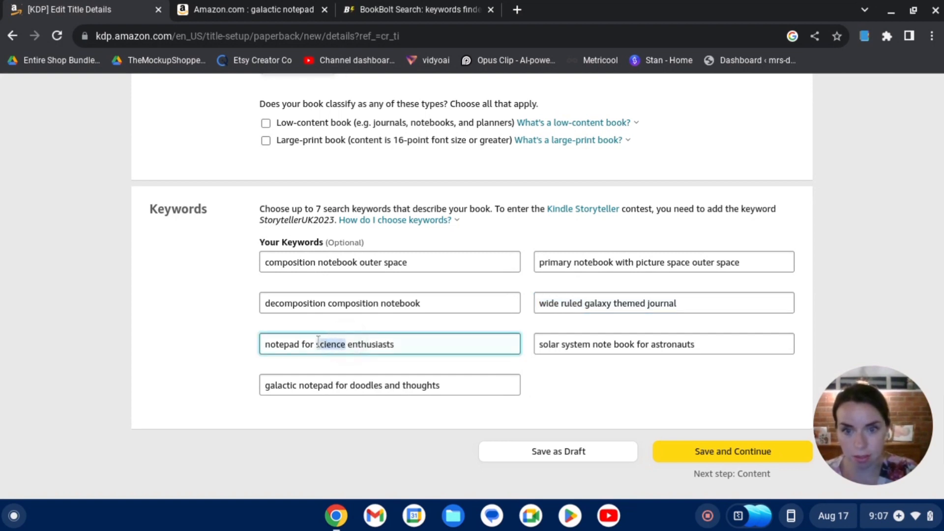
{"action": "left_click_drag", "start_coordinate": [319, 262], "coordinate": [358, 263]}
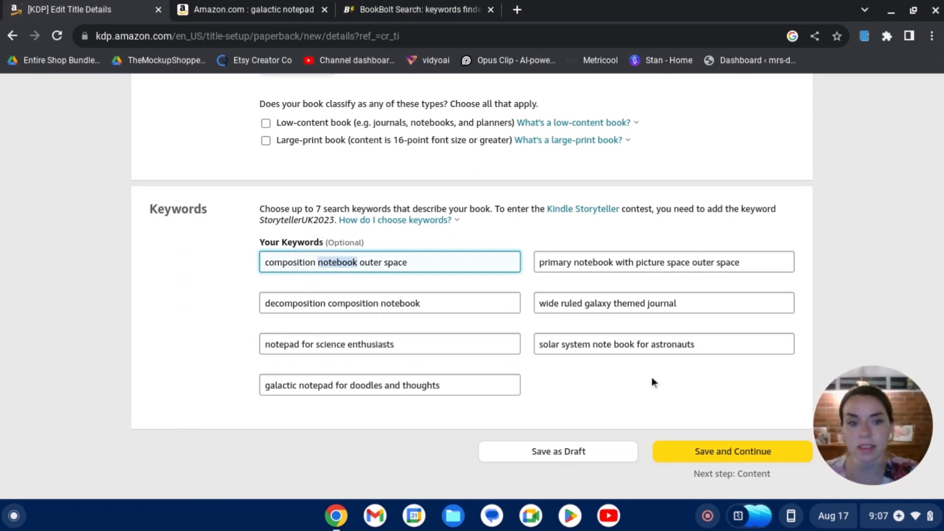
{"action": "left_click", "coordinate": [733, 453]}
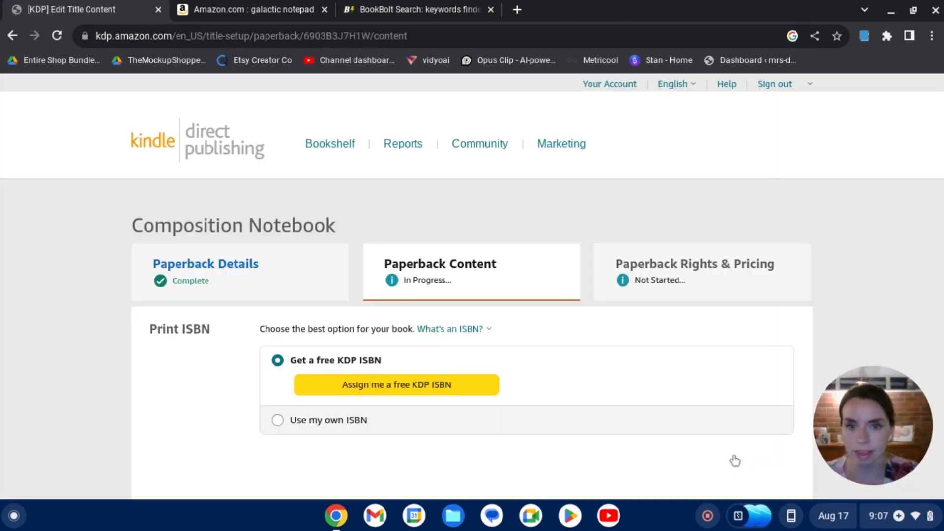
{"action": "scroll", "coordinate": [457, 439], "scroll_direction": "down", "scroll_amount": 5}
{"action": "scroll", "coordinate": [457, 439], "scroll_direction": "up", "scroll_amount": 5}
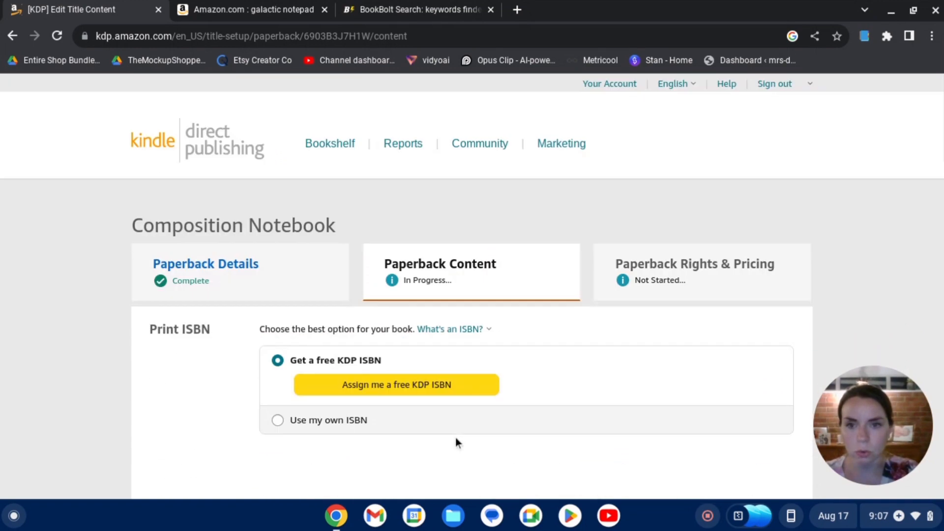
Reopen the paperback details, classify the book as low-content, and save to continue to the content stage
{"action": "left_click", "coordinate": [250, 265]}
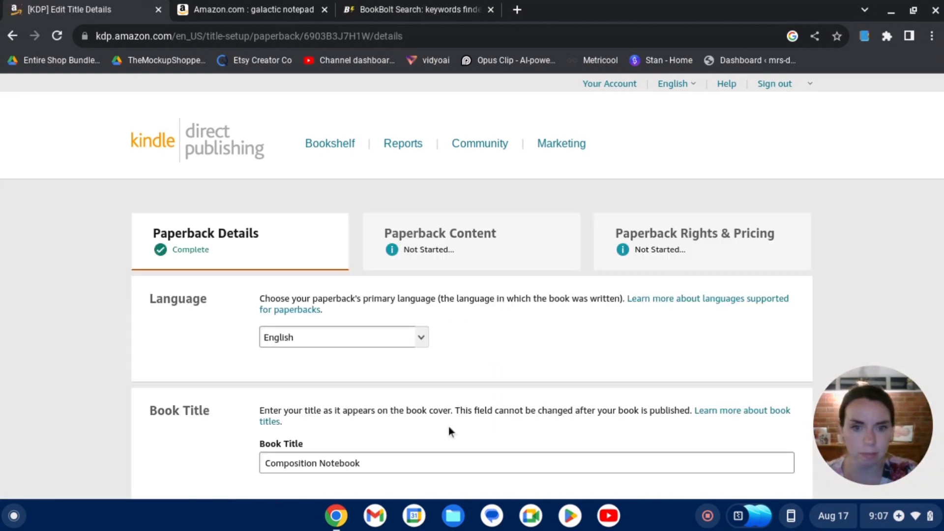
{"action": "scroll", "coordinate": [449, 431], "scroll_direction": "down", "scroll_amount": 7}
{"action": "scroll", "coordinate": [448, 427], "scroll_direction": "down", "scroll_amount": 5}
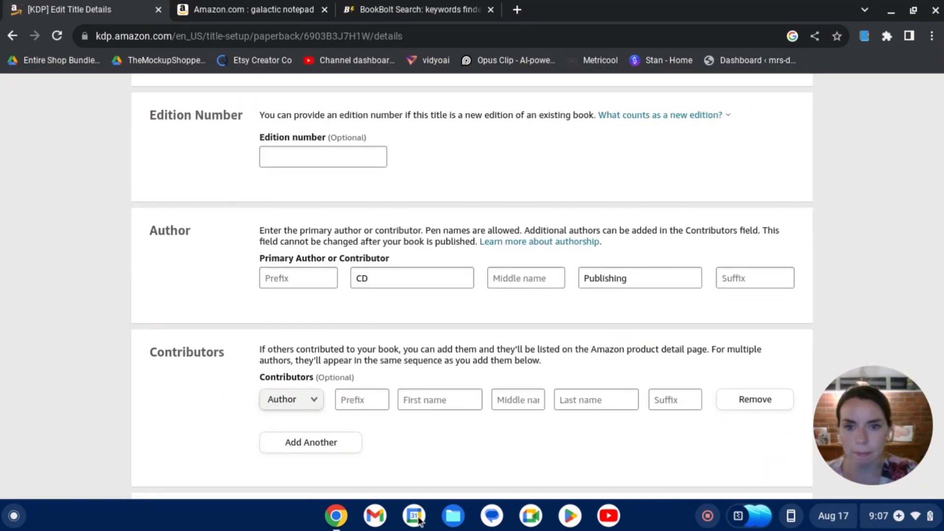
{"action": "scroll", "coordinate": [421, 465], "scroll_direction": "down", "scroll_amount": 9}
{"action": "scroll", "coordinate": [421, 464], "scroll_direction": "down", "scroll_amount": 8}
{"action": "scroll", "coordinate": [420, 464], "scroll_direction": "down", "scroll_amount": 3}
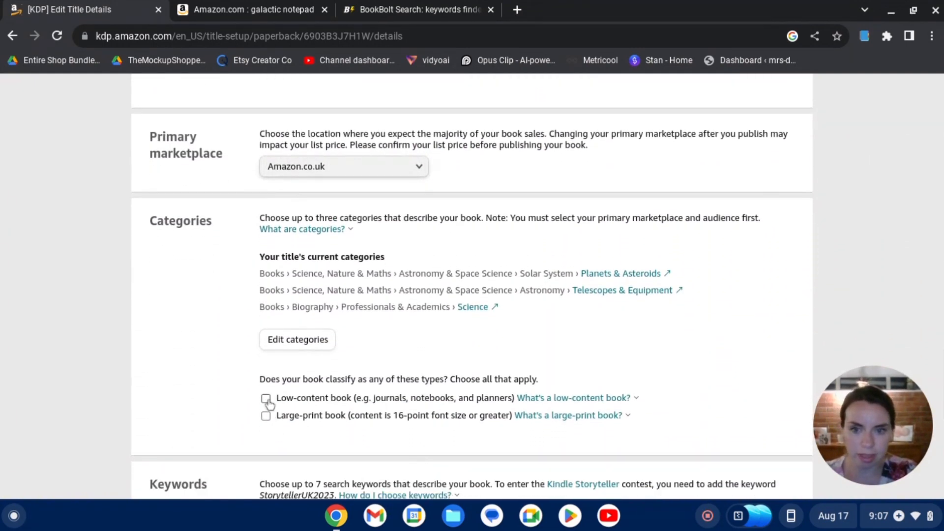
{"action": "left_click", "coordinate": [265, 398]}
{"action": "scroll", "coordinate": [269, 403], "scroll_direction": "down", "scroll_amount": 6}
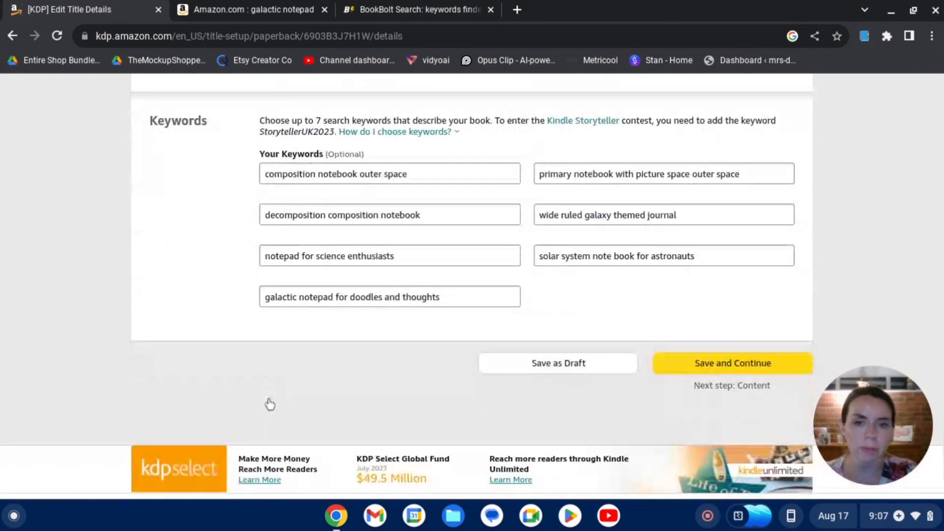
{"action": "scroll", "coordinate": [270, 404], "scroll_direction": "down", "scroll_amount": 3}
{"action": "left_click", "coordinate": [753, 259]}
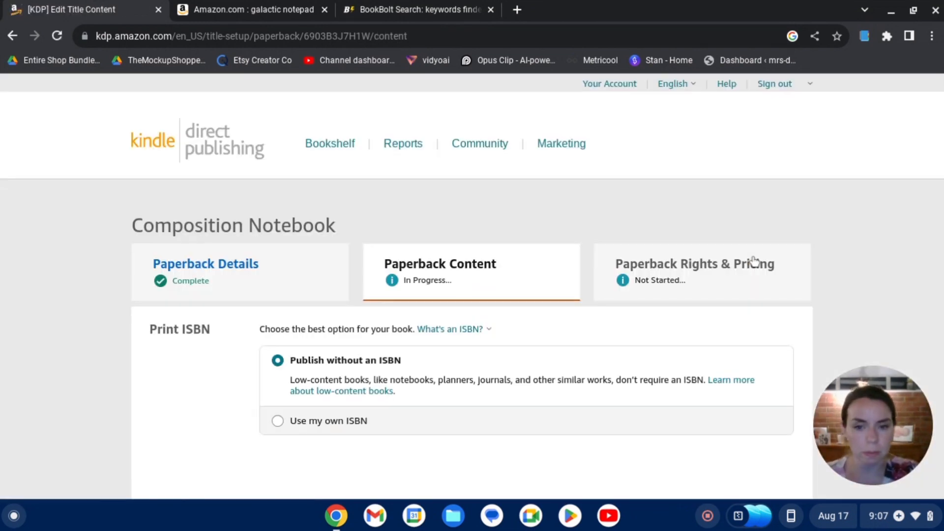
Set the paperback's publication date to 08/17/2023
{"action": "scroll", "coordinate": [569, 400], "scroll_direction": "down", "scroll_amount": 2}
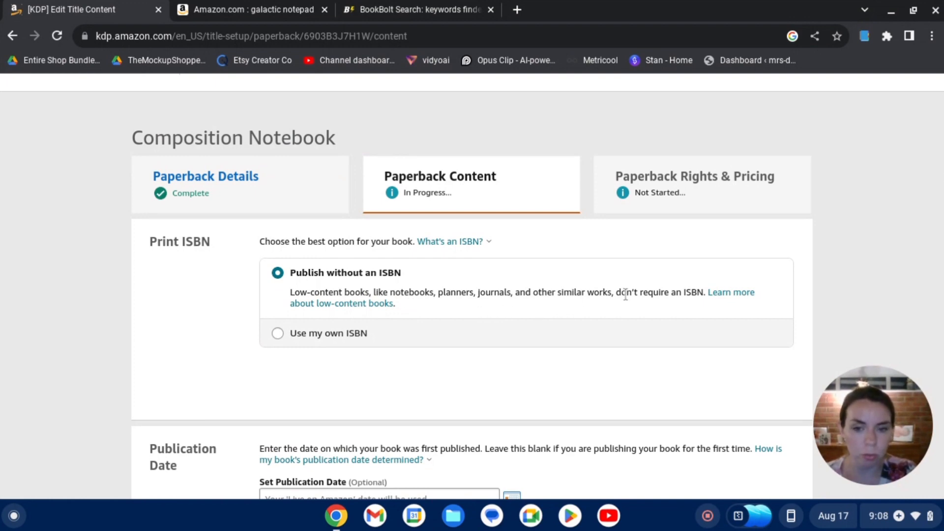
{"action": "scroll", "coordinate": [625, 294], "scroll_direction": "down", "scroll_amount": 5}
{"action": "left_click", "coordinate": [513, 288]}
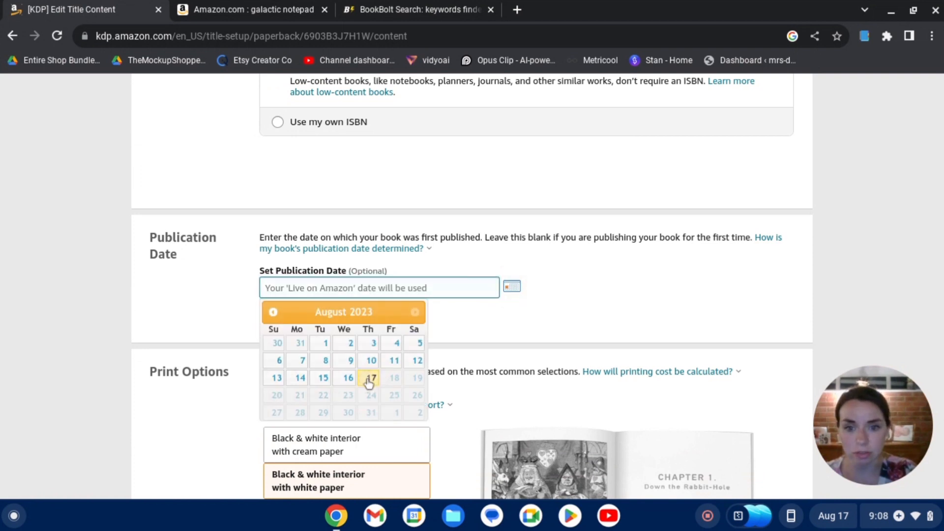
{"action": "left_click", "coordinate": [370, 379]}
Review the ink and paper options and set the paperback's trim size to 8.5 x 11 in
{"action": "scroll", "coordinate": [370, 340], "scroll_direction": "down", "scroll_amount": 3}
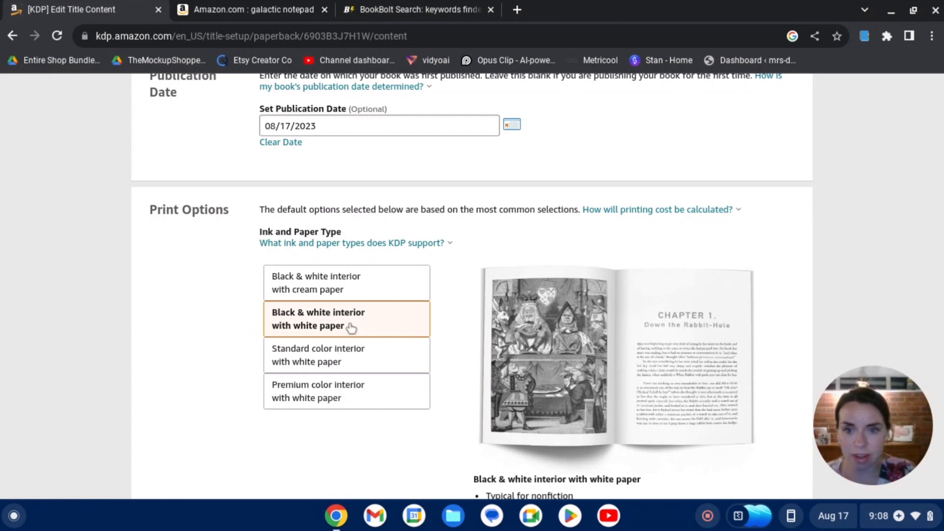
{"action": "scroll", "coordinate": [351, 328], "scroll_direction": "down", "scroll_amount": 3}
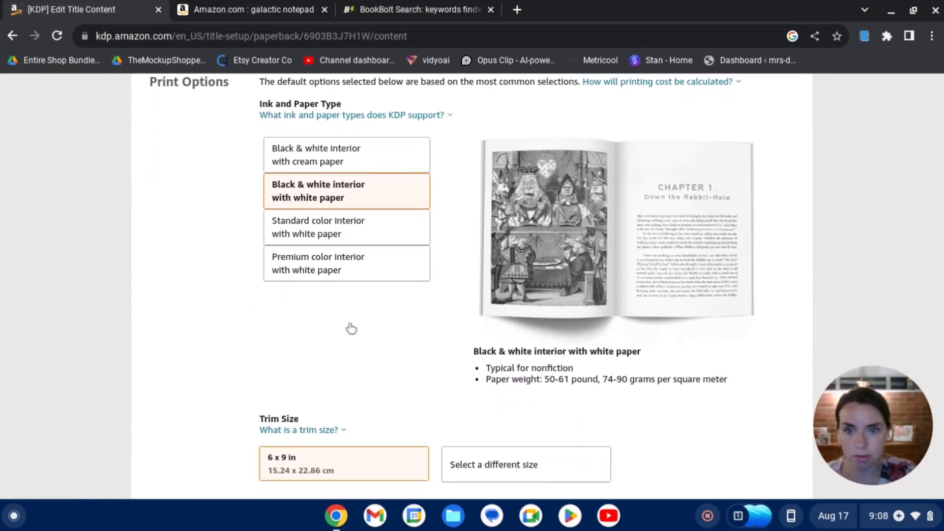
{"action": "scroll", "coordinate": [351, 329], "scroll_direction": "down", "scroll_amount": 5}
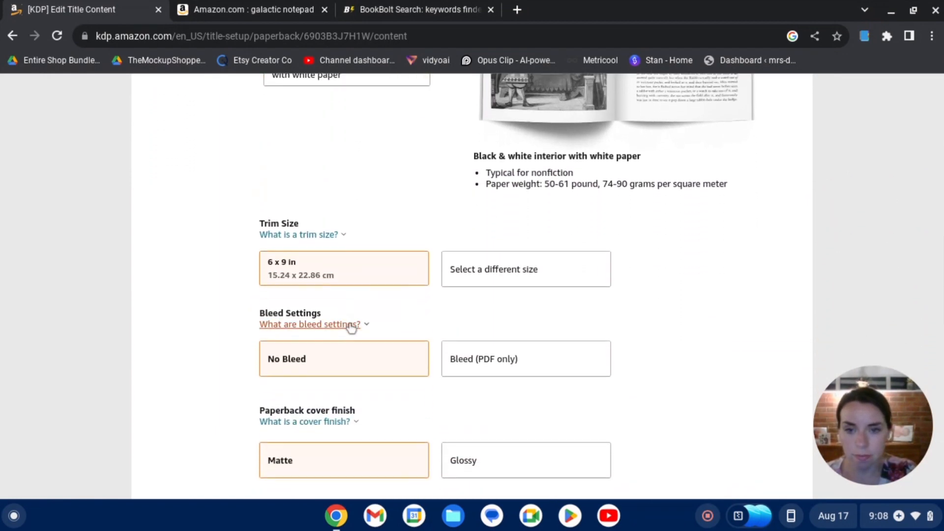
{"action": "left_click", "coordinate": [491, 276]}
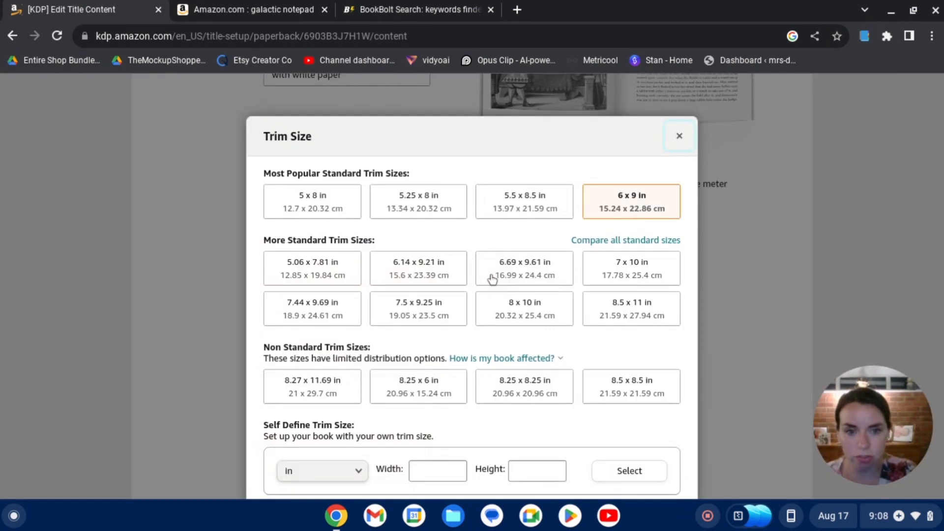
{"action": "left_click", "coordinate": [629, 310]}
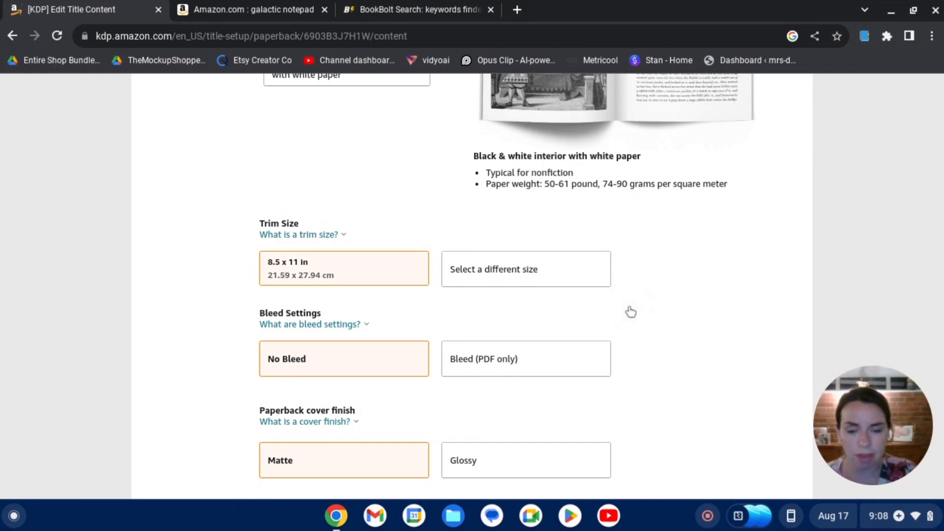
Upload the 100-page Paperback Interior PDF of the space composition notebook as the paperback manuscript
{"action": "scroll", "coordinate": [415, 407], "scroll_direction": "down", "scroll_amount": 2}
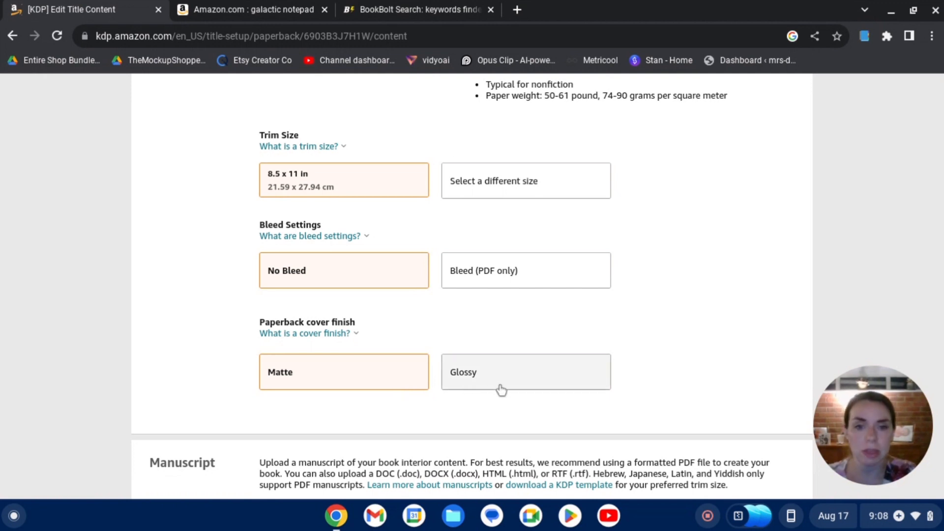
{"action": "scroll", "coordinate": [501, 389], "scroll_direction": "down", "scroll_amount": 6}
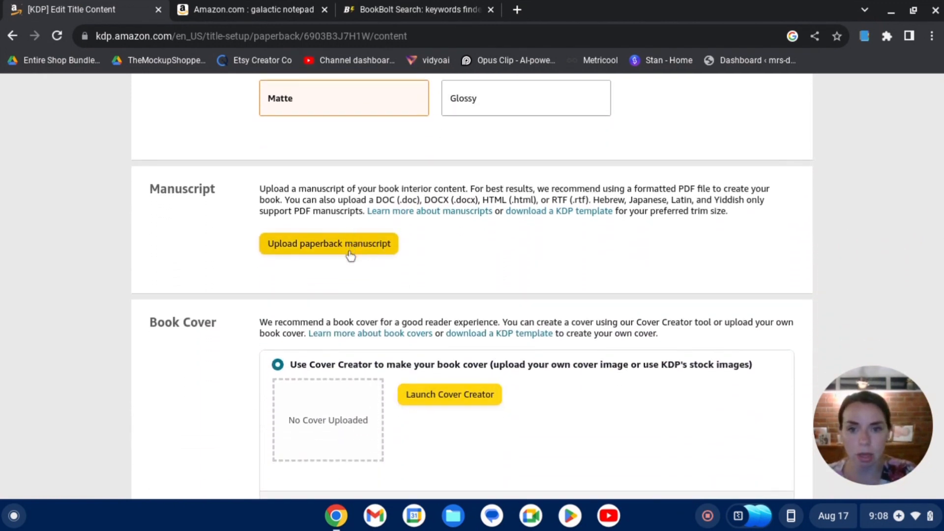
{"action": "left_click", "coordinate": [350, 254]}
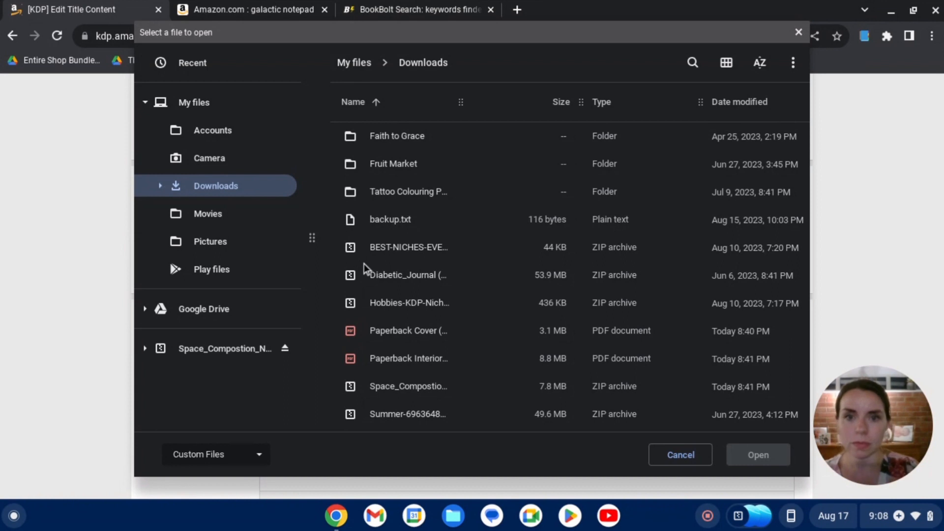
{"action": "double_click", "coordinate": [396, 359]}
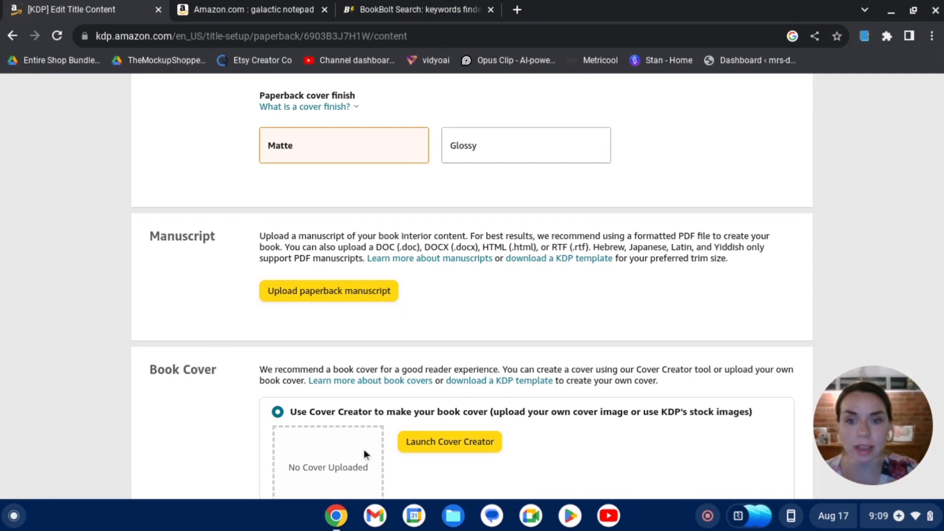
Choose to use an existing print-ready cover and upload the Paperback Cover PDF from Downloads
{"action": "scroll", "coordinate": [364, 449], "scroll_direction": "down", "scroll_amount": 3}
{"action": "scroll", "coordinate": [363, 449], "scroll_direction": "down", "scroll_amount": 2}
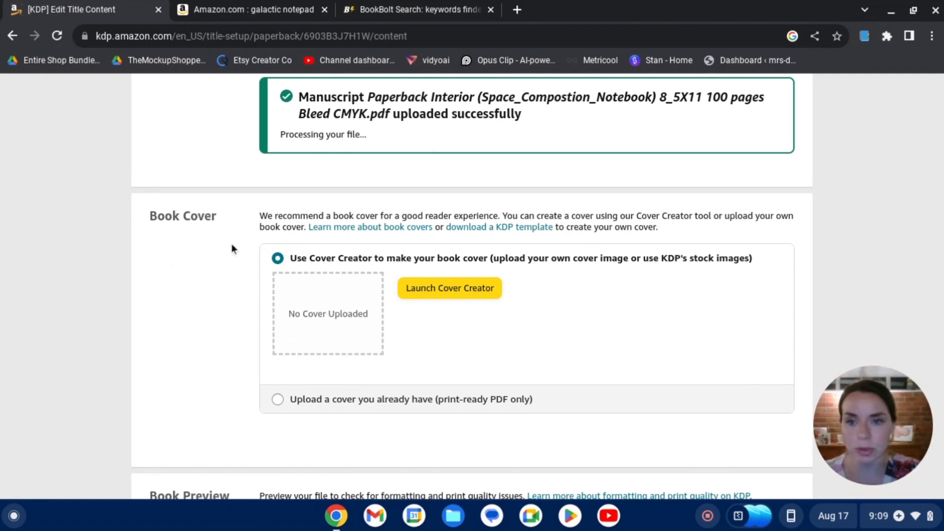
{"action": "left_click", "coordinate": [277, 400]}
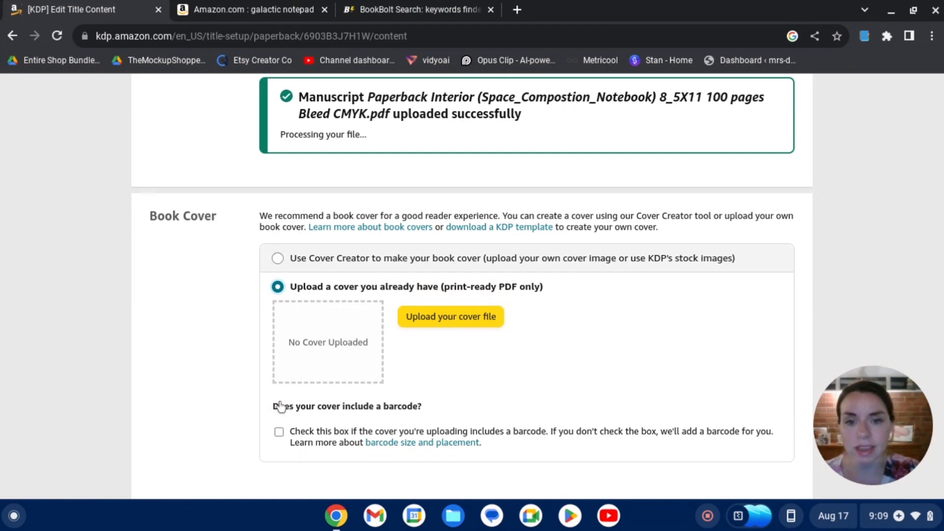
{"action": "left_click", "coordinate": [448, 317]}
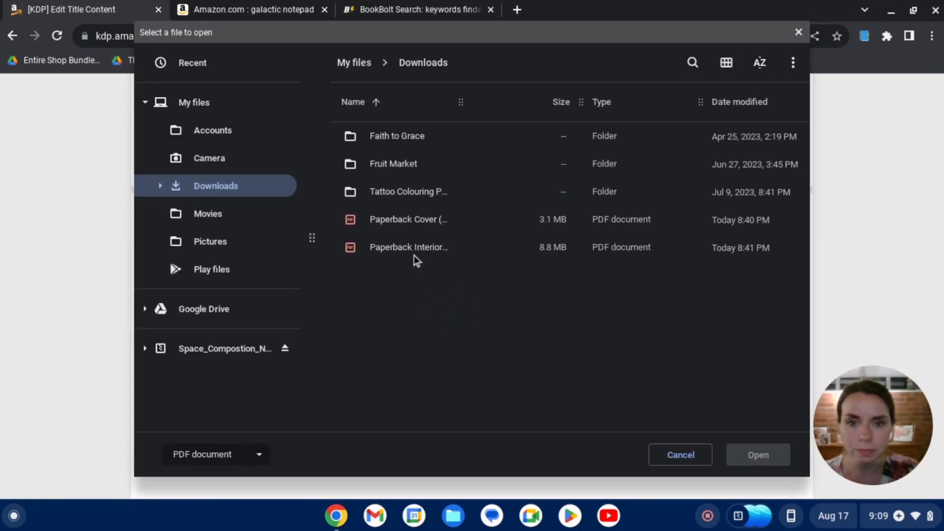
{"action": "double_click", "coordinate": [406, 221]}
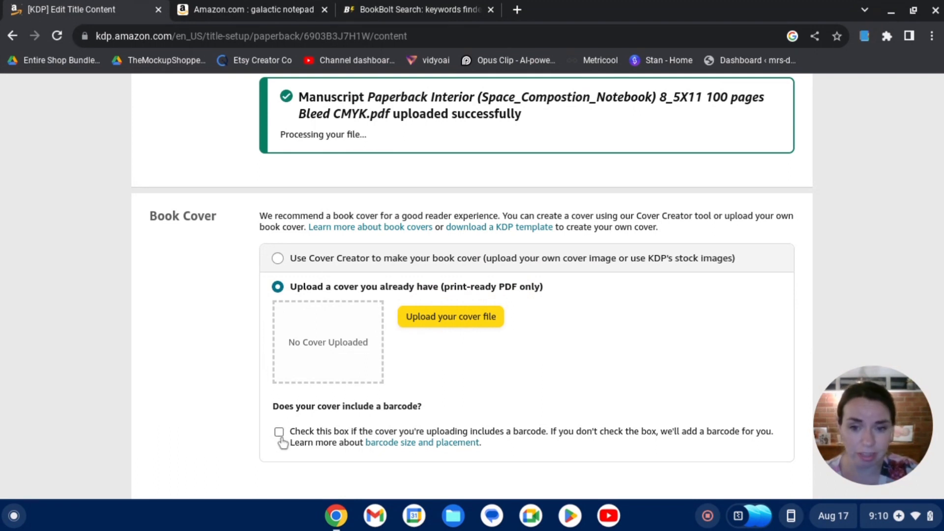
Launch the print previewer and check the cover and the interior pages up to the 12-13 spread
{"action": "scroll", "coordinate": [297, 447], "scroll_direction": "down", "scroll_amount": 2}
{"action": "scroll", "coordinate": [296, 447], "scroll_direction": "down", "scroll_amount": 3}
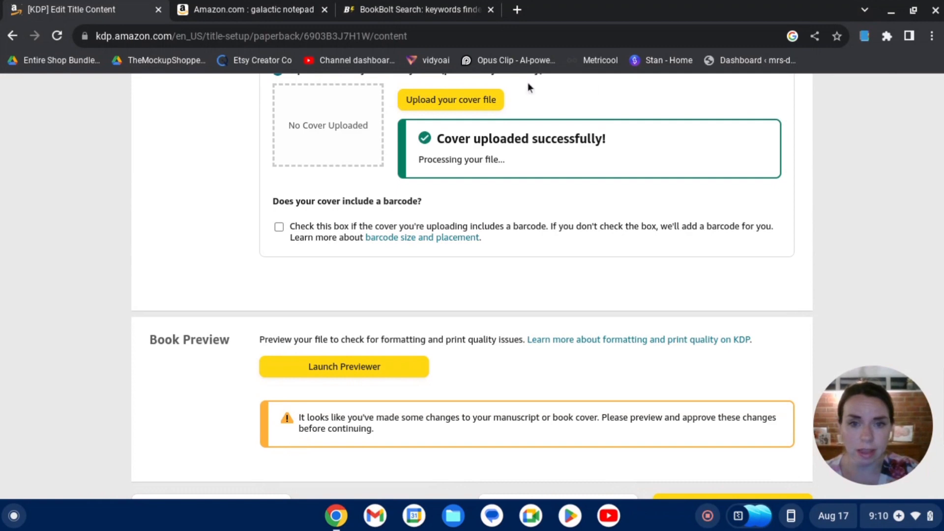
{"action": "left_click", "coordinate": [344, 367]}
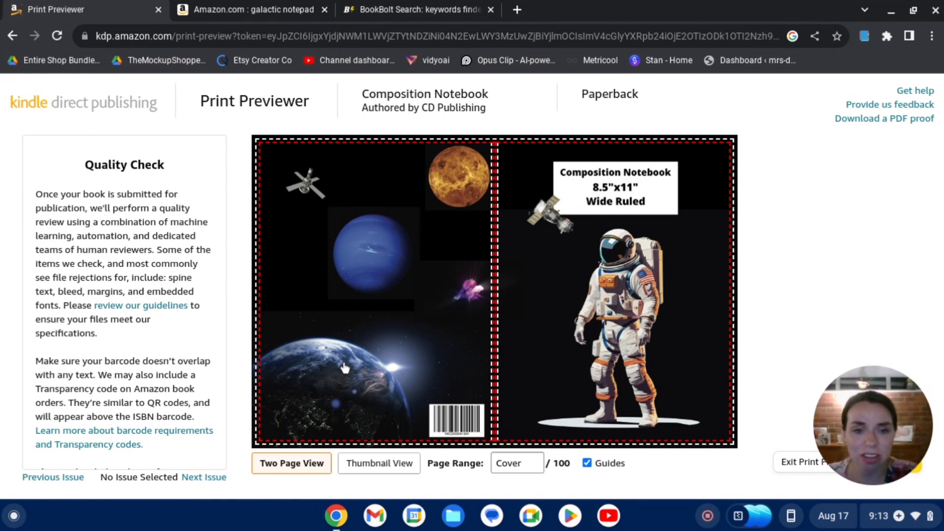
{"action": "mouse_move", "coordinate": [585, 252]}
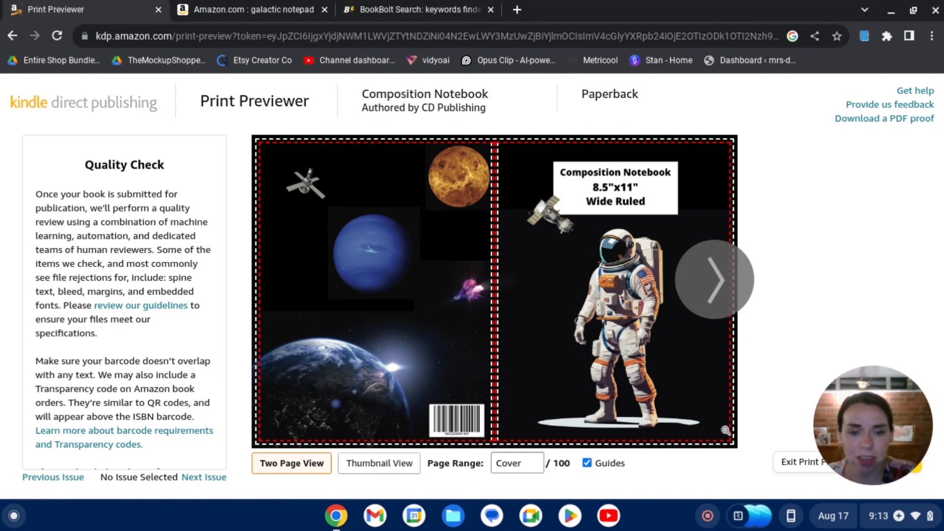
{"action": "left_click", "coordinate": [716, 285]}
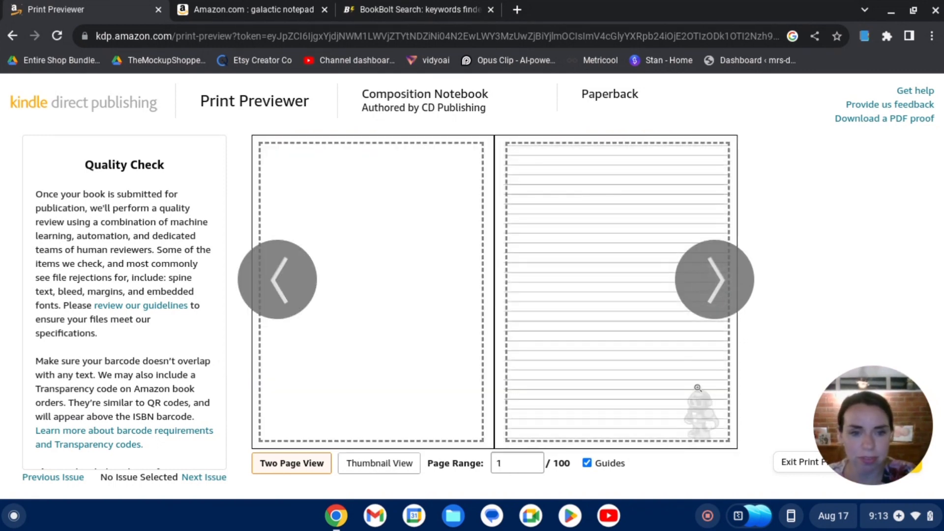
{"action": "left_click", "coordinate": [716, 293]}
{"action": "left_click", "coordinate": [716, 293]}
{"action": "left_click", "coordinate": [716, 293]}
{"action": "left_click", "coordinate": [715, 294]}
{"action": "left_click", "coordinate": [715, 293]}
{"action": "left_click", "coordinate": [715, 293]}
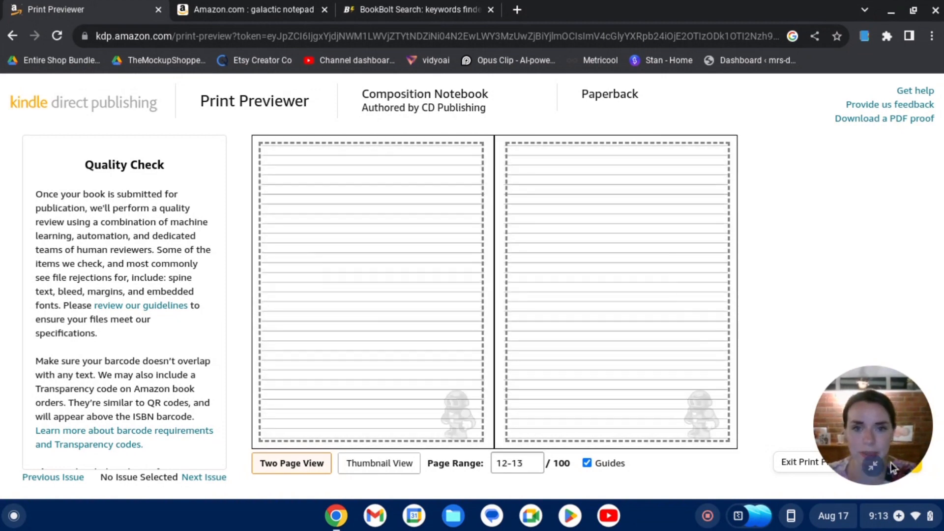
{"action": "left_click_drag", "start_coordinate": [890, 455], "coordinate": [919, 140]}
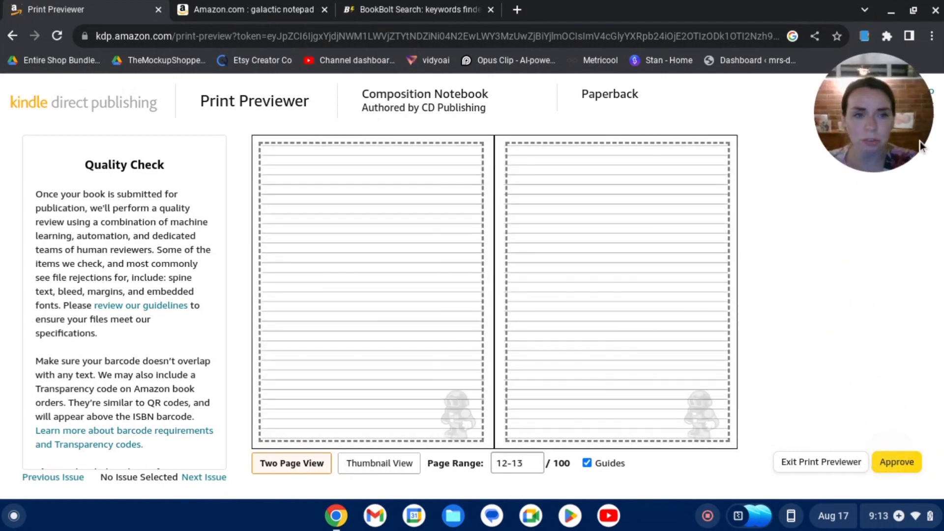
Approve the print preview, then save the paperback content and continue to rights and pricing
{"action": "left_click", "coordinate": [896, 472]}
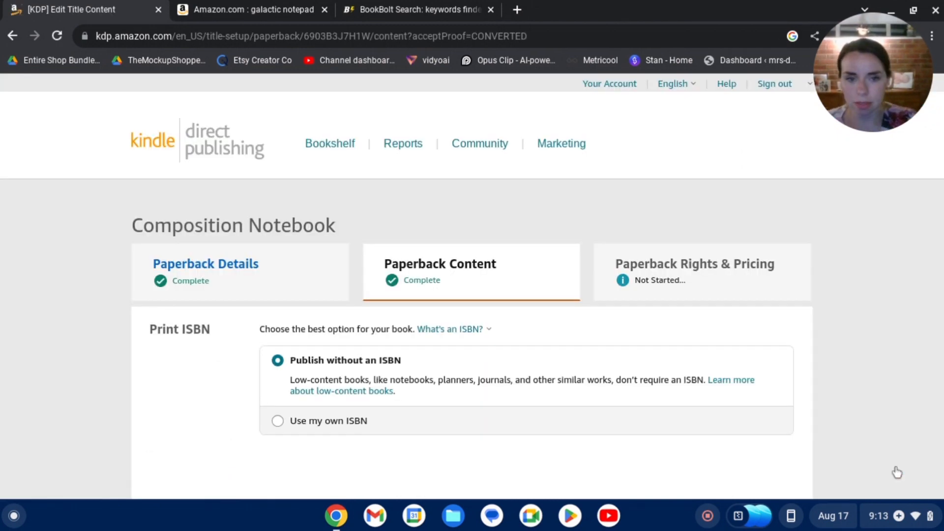
{"action": "scroll", "coordinate": [674, 392], "scroll_direction": "down", "scroll_amount": 5}
{"action": "scroll", "coordinate": [675, 393], "scroll_direction": "down", "scroll_amount": 8}
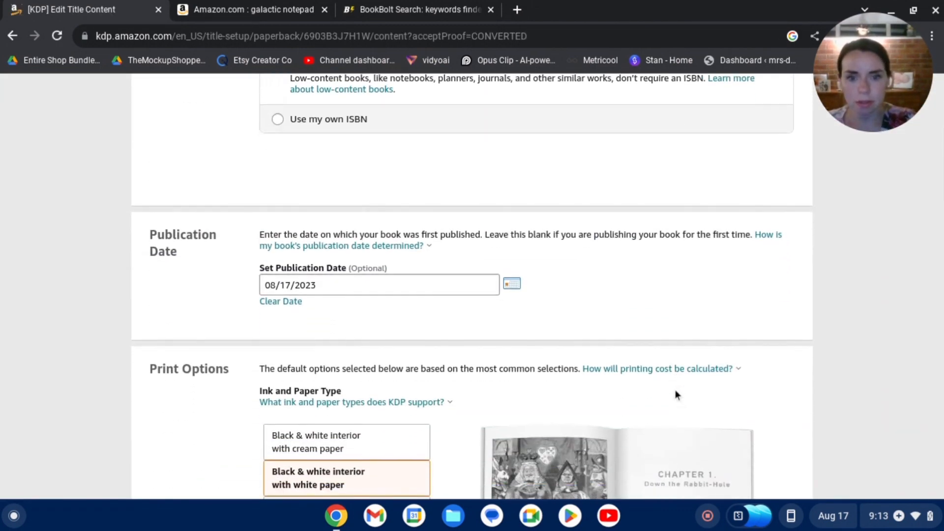
{"action": "scroll", "coordinate": [676, 394], "scroll_direction": "down", "scroll_amount": 8}
{"action": "scroll", "coordinate": [675, 394], "scroll_direction": "down", "scroll_amount": 8}
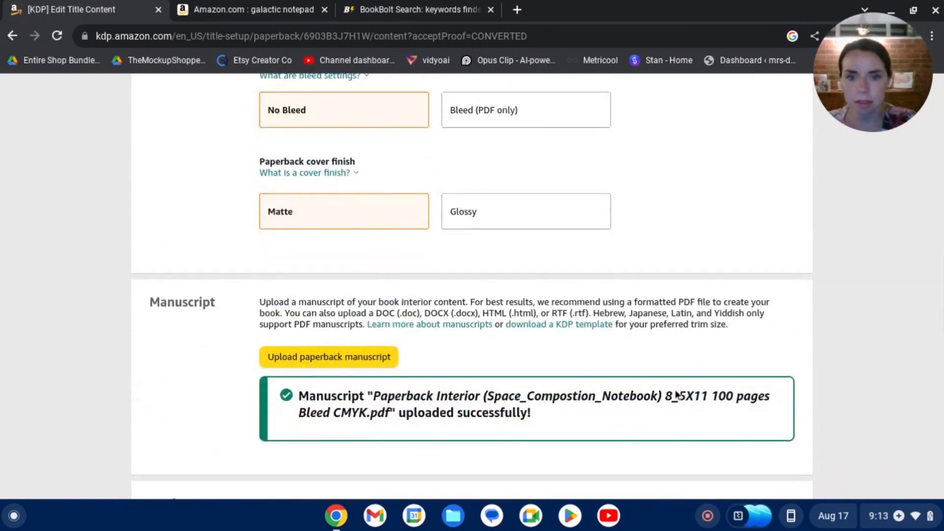
{"action": "scroll", "coordinate": [675, 393], "scroll_direction": "down", "scroll_amount": 5}
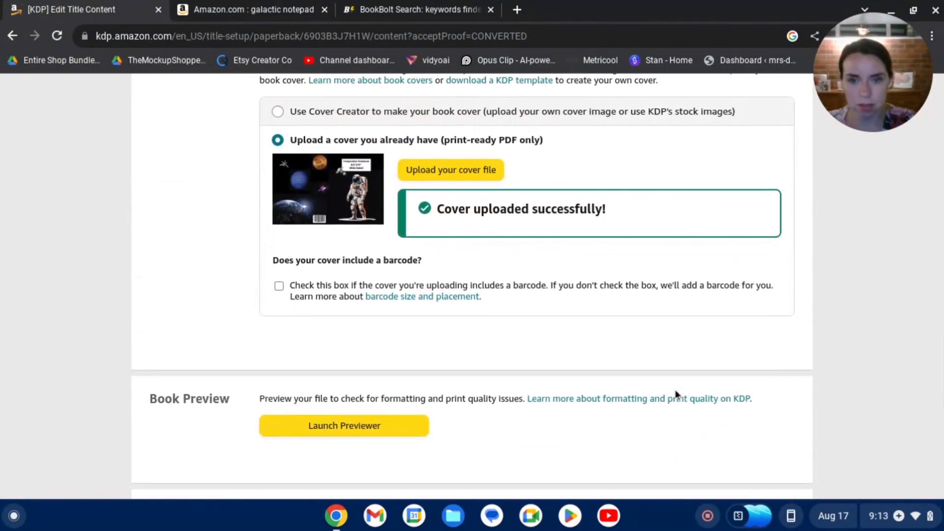
{"action": "scroll", "coordinate": [676, 392], "scroll_direction": "down", "scroll_amount": 3}
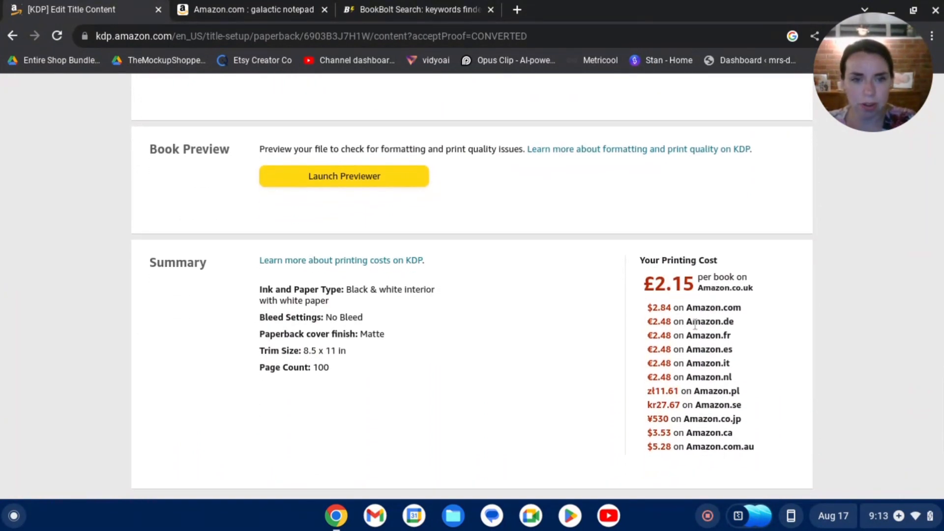
{"action": "scroll", "coordinate": [703, 317], "scroll_direction": "down", "scroll_amount": 3}
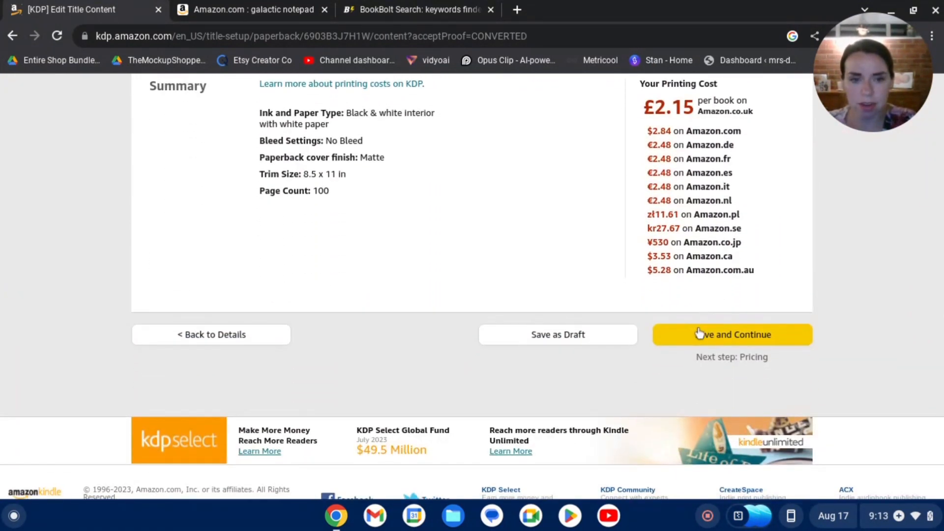
{"action": "left_click", "coordinate": [702, 340]}
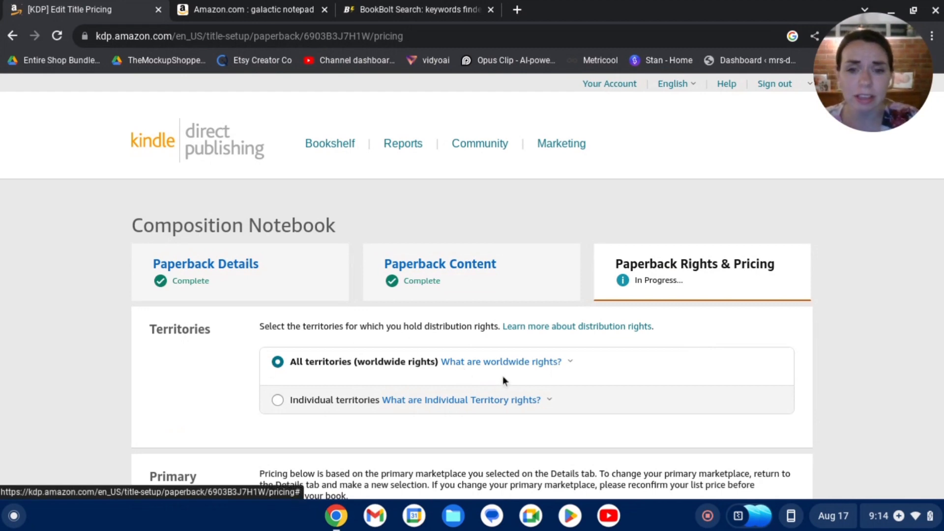
Set the Amazon.co.uk list price to £5.99 and check the converted prices for the other marketplaces
{"action": "scroll", "coordinate": [559, 369], "scroll_direction": "down", "scroll_amount": 5}
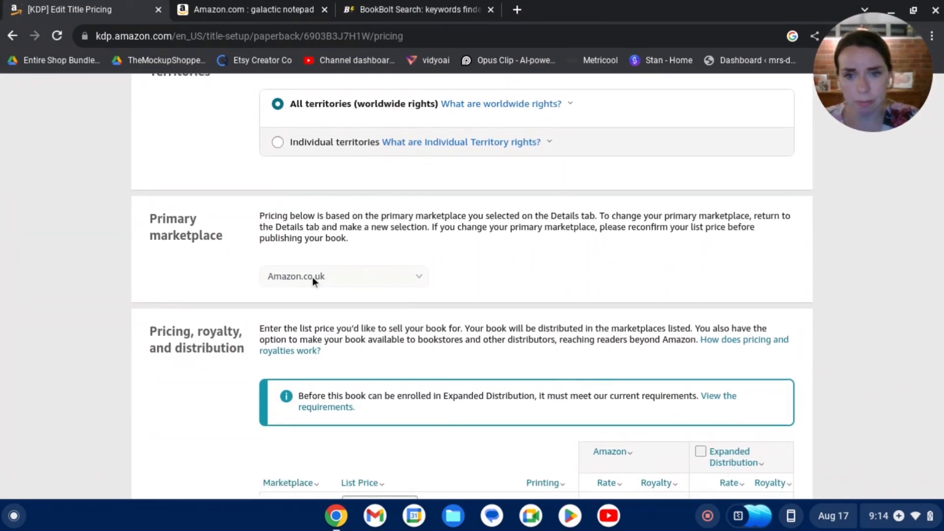
{"action": "scroll", "coordinate": [435, 356], "scroll_direction": "down", "scroll_amount": 3}
{"action": "scroll", "coordinate": [435, 356], "scroll_direction": "down", "scroll_amount": 1}
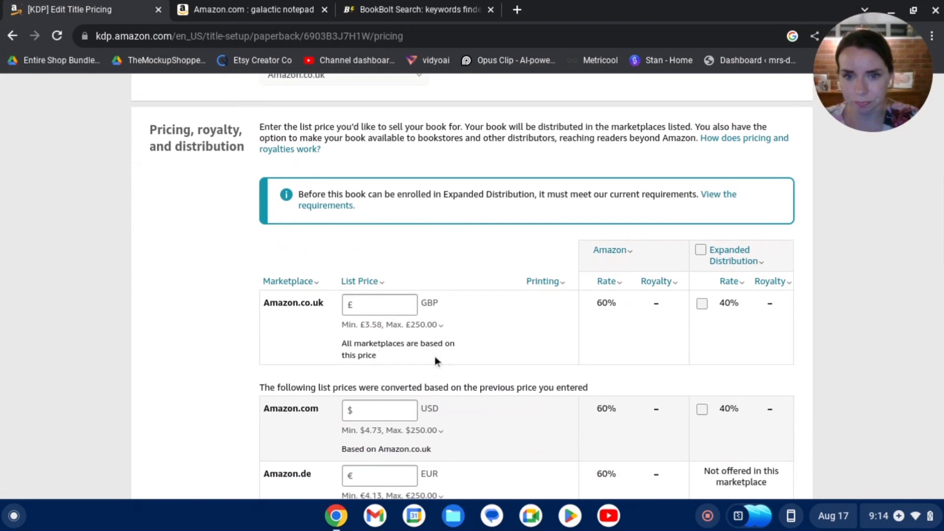
{"action": "left_click", "coordinate": [401, 309]}
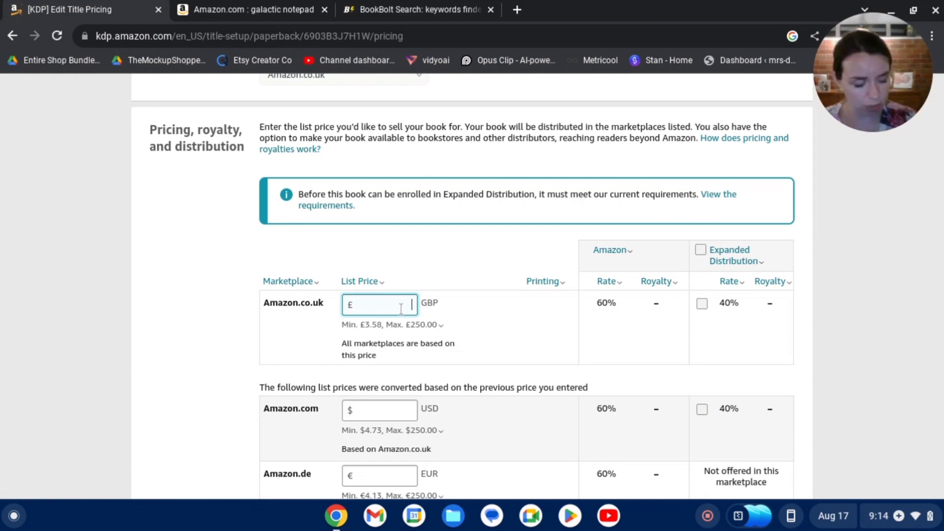
{"action": "type", "text": "5"}
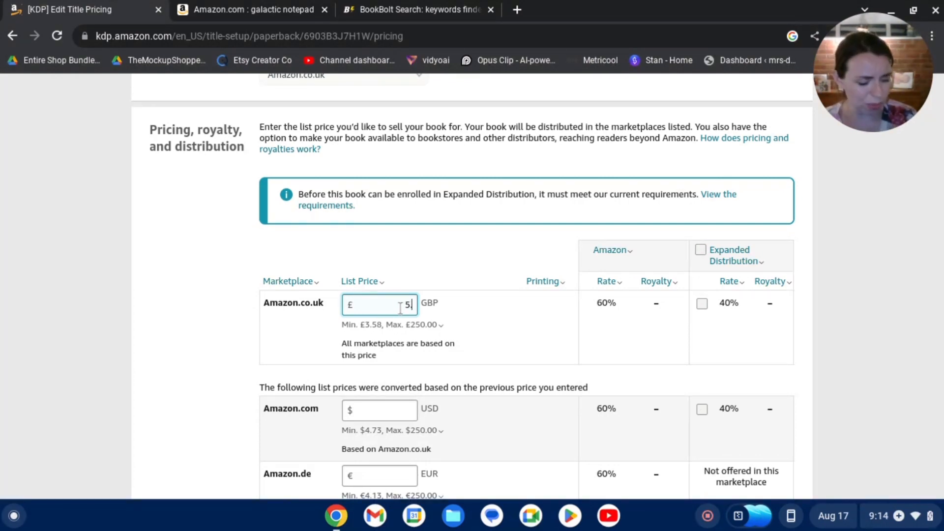
{"action": "type", "text": ".99"}
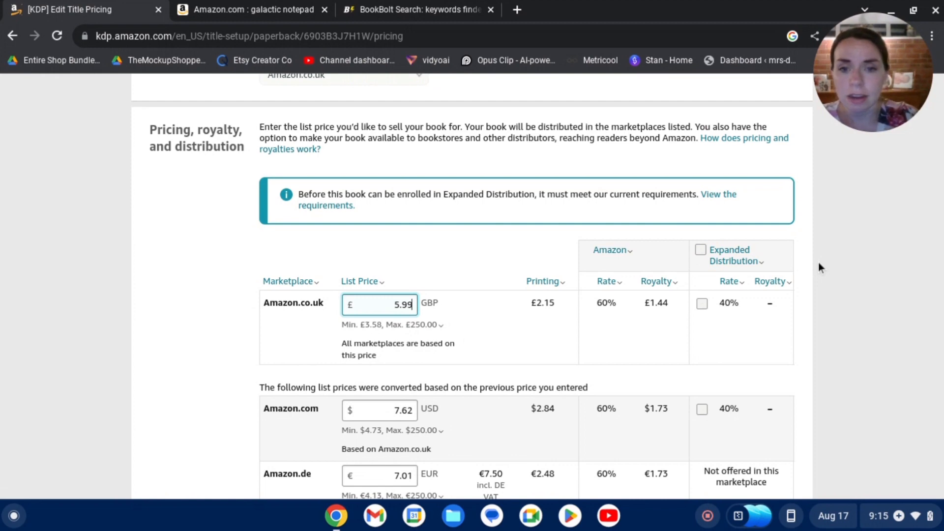
{"action": "scroll", "coordinate": [819, 267], "scroll_direction": "up", "scroll_amount": 2}
{"action": "scroll", "coordinate": [819, 267], "scroll_direction": "down", "scroll_amount": 5}
{"action": "scroll", "coordinate": [818, 267], "scroll_direction": "down", "scroll_amount": 1}
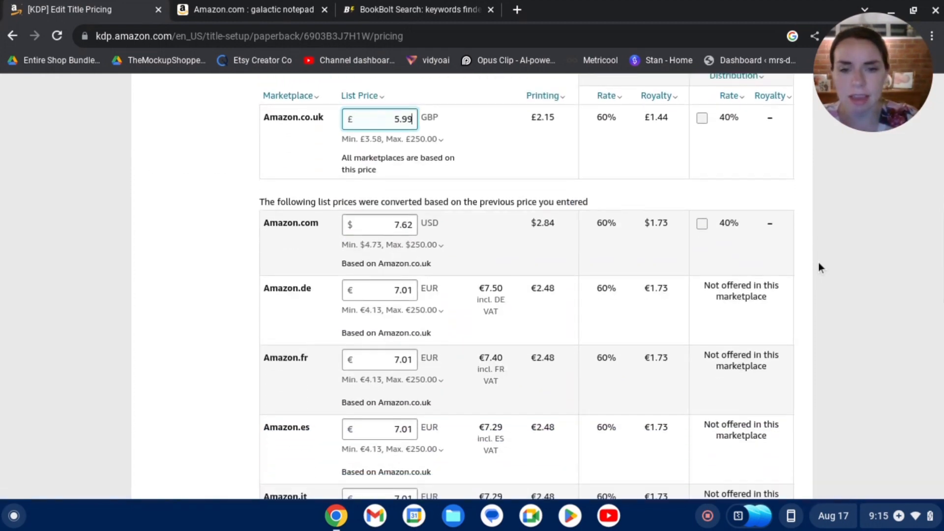
{"action": "left_click", "coordinate": [403, 244]}
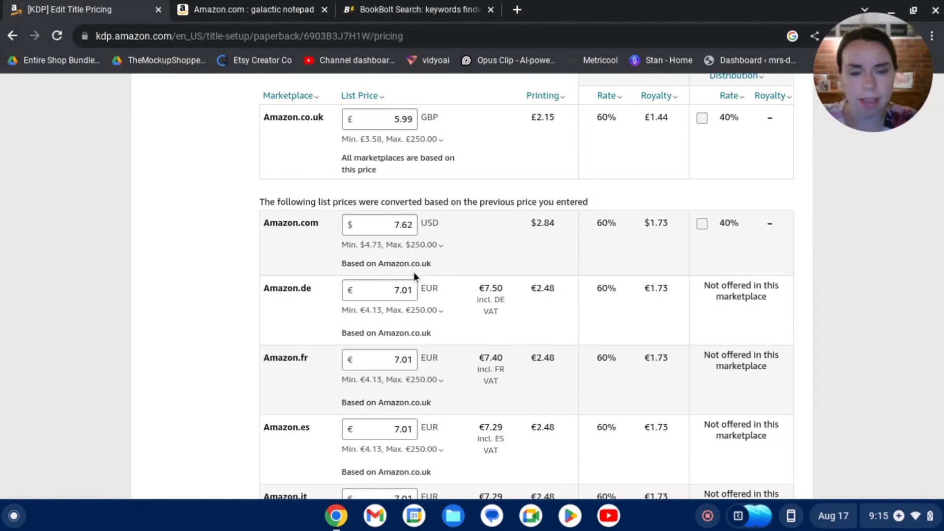
Publish the paperback book and read through the submission notice, including the Kindle eBook offer
{"action": "scroll", "coordinate": [414, 272], "scroll_direction": "down", "scroll_amount": 12}
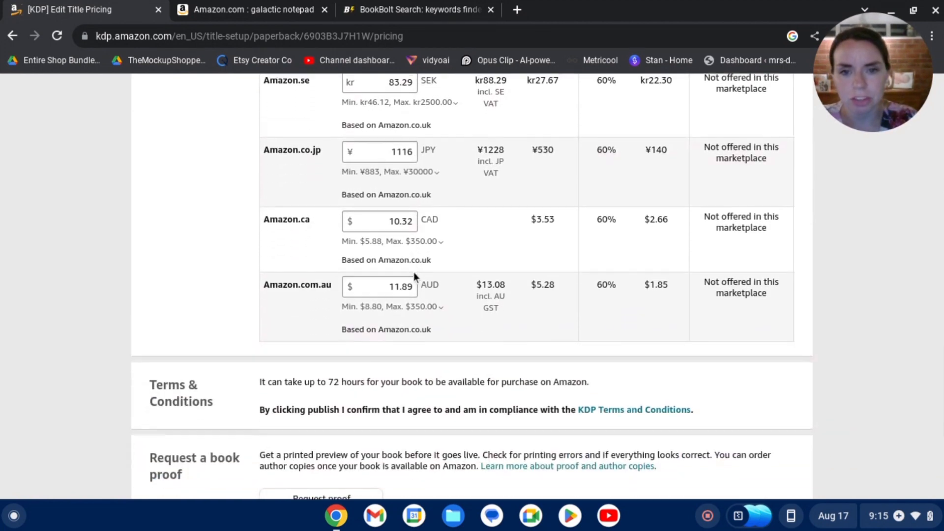
{"action": "scroll", "coordinate": [413, 272], "scroll_direction": "down", "scroll_amount": 4}
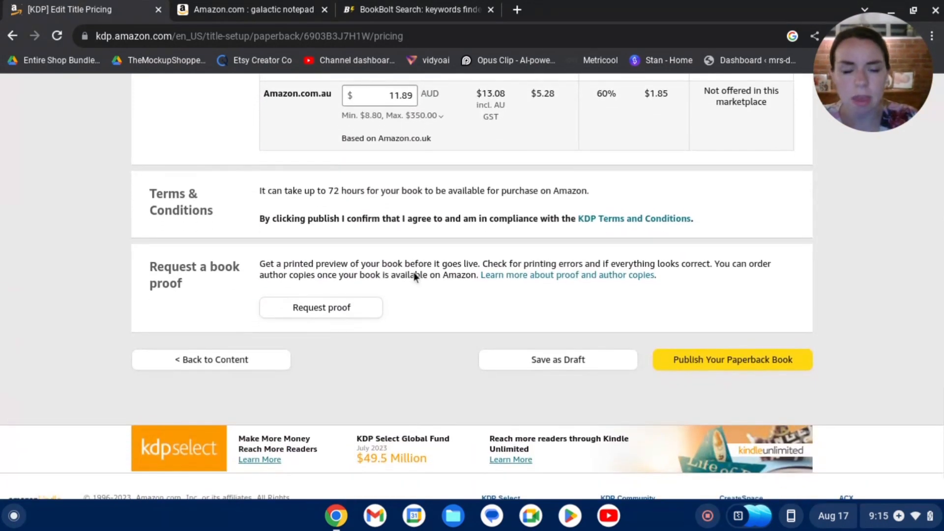
{"action": "left_click", "coordinate": [730, 373]}
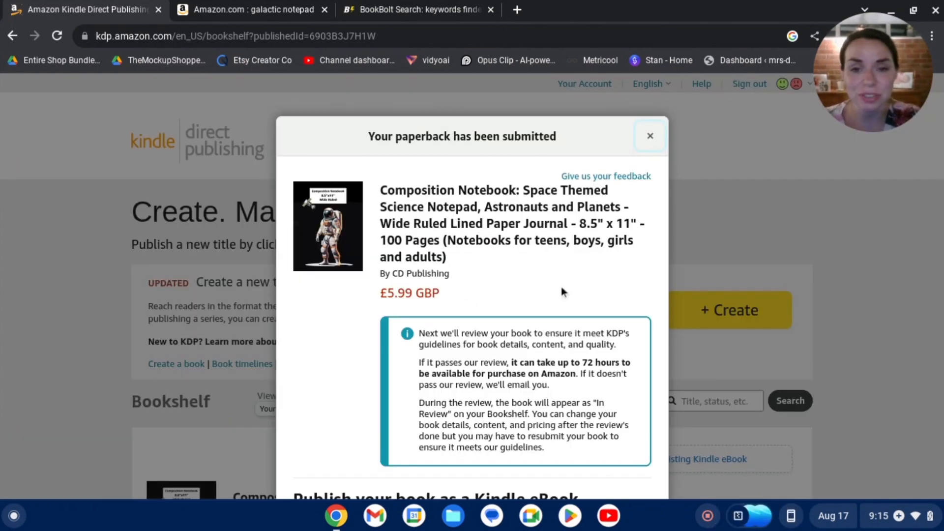
{"action": "scroll", "coordinate": [561, 294], "scroll_direction": "down", "scroll_amount": 2}
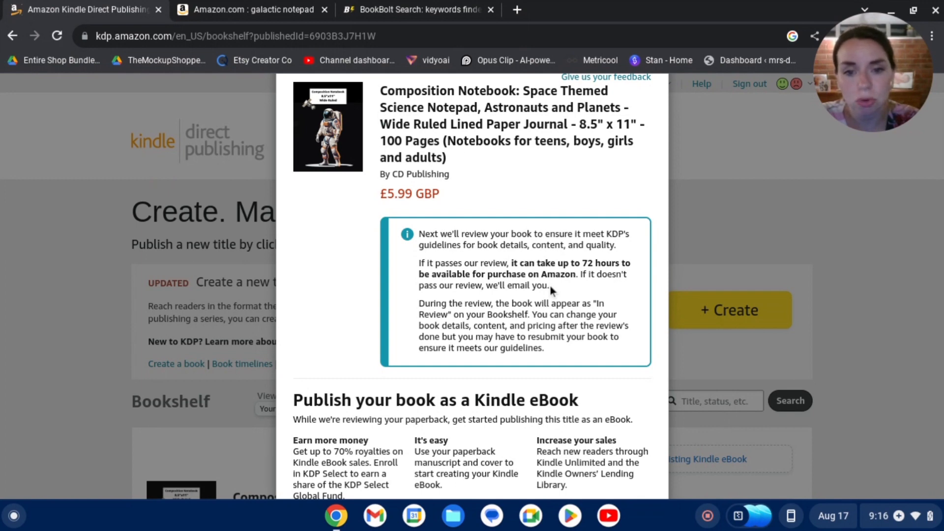
{"action": "scroll", "coordinate": [550, 285], "scroll_direction": "down", "scroll_amount": 2}
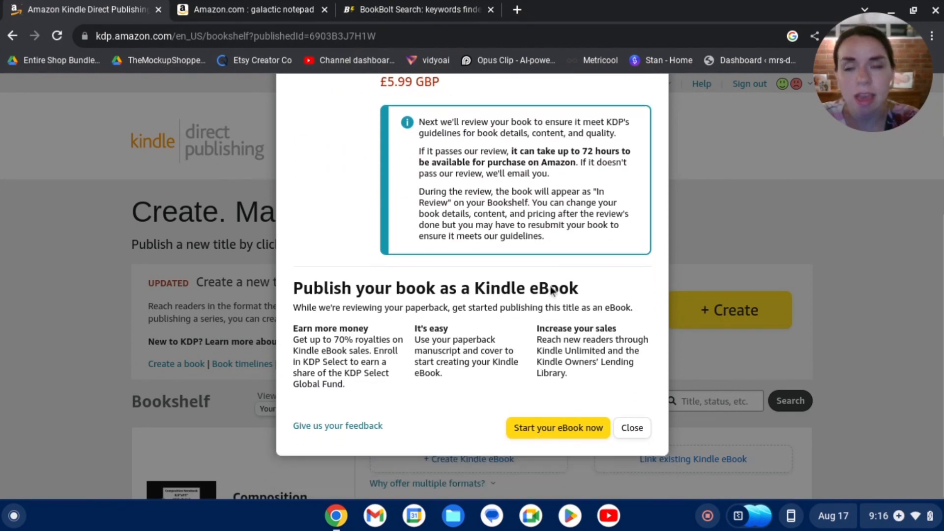